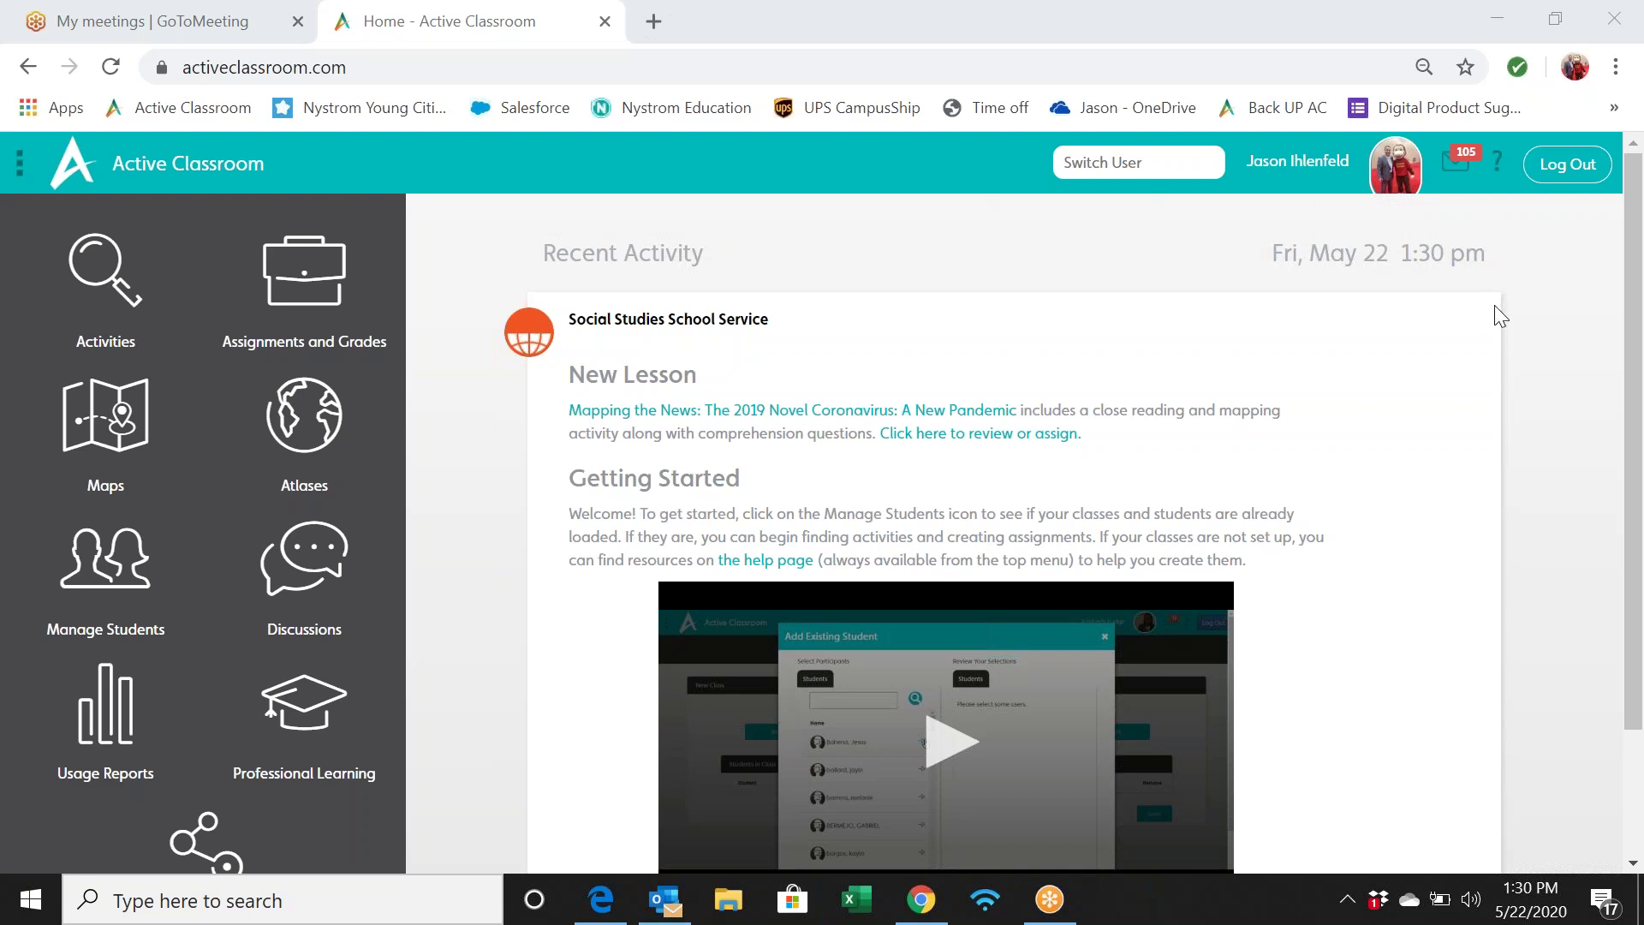
Step: Open the Curriculum Maps list and choose the Grade 8: U.S. History to 1876 course
click(1512, 190)
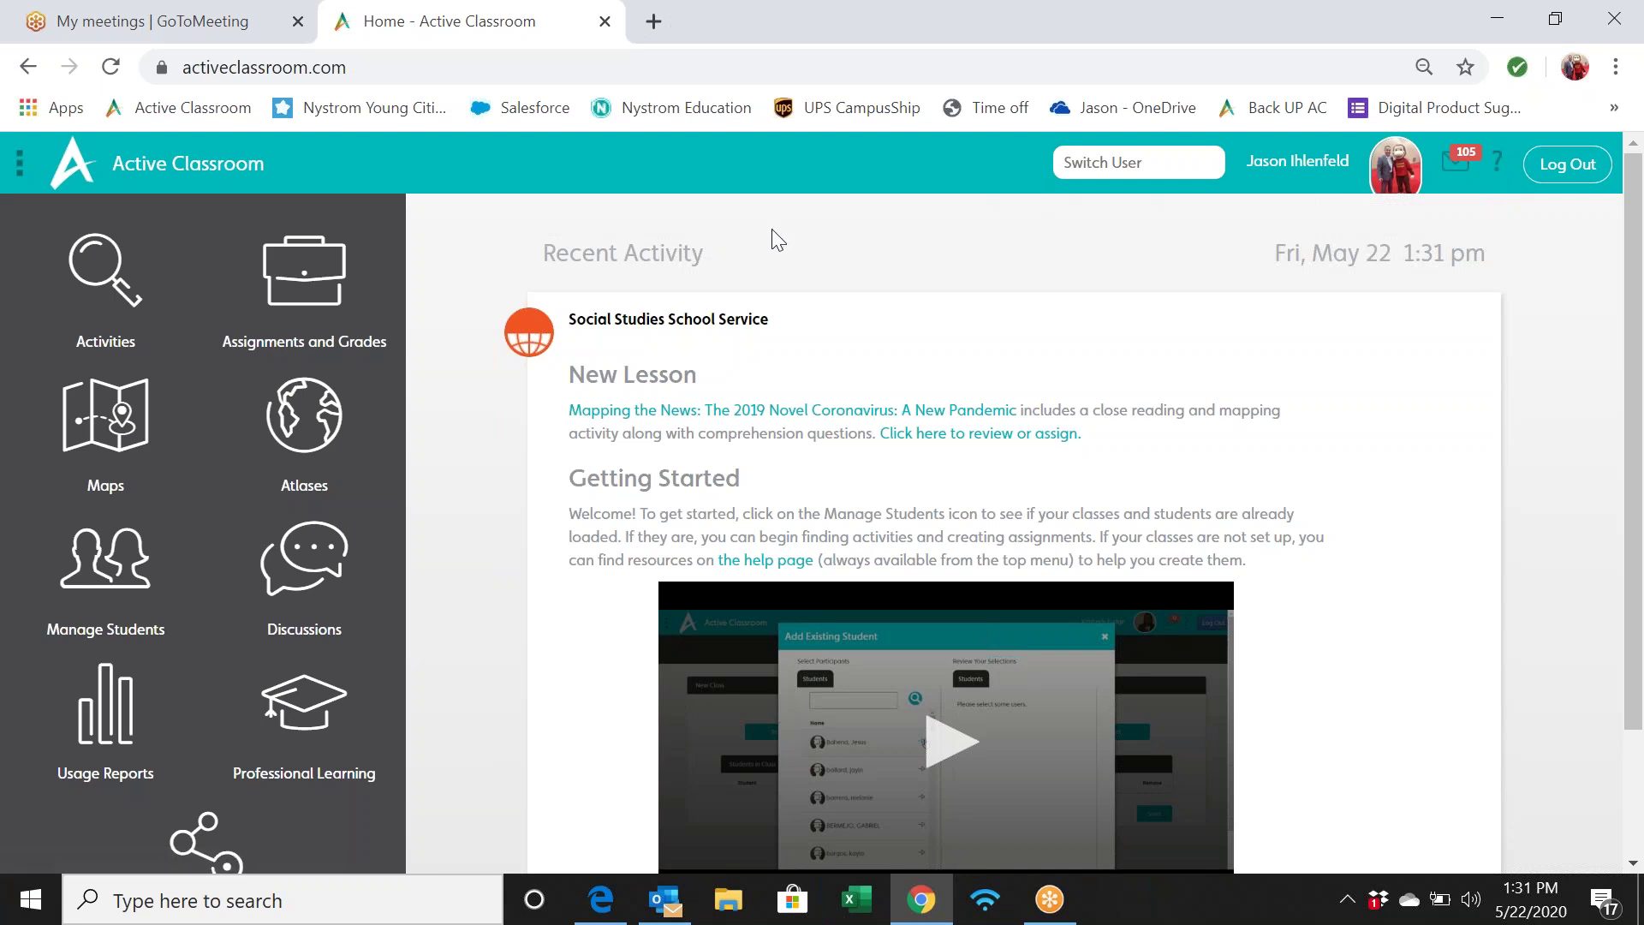
scroll(447, 418, down, 1)
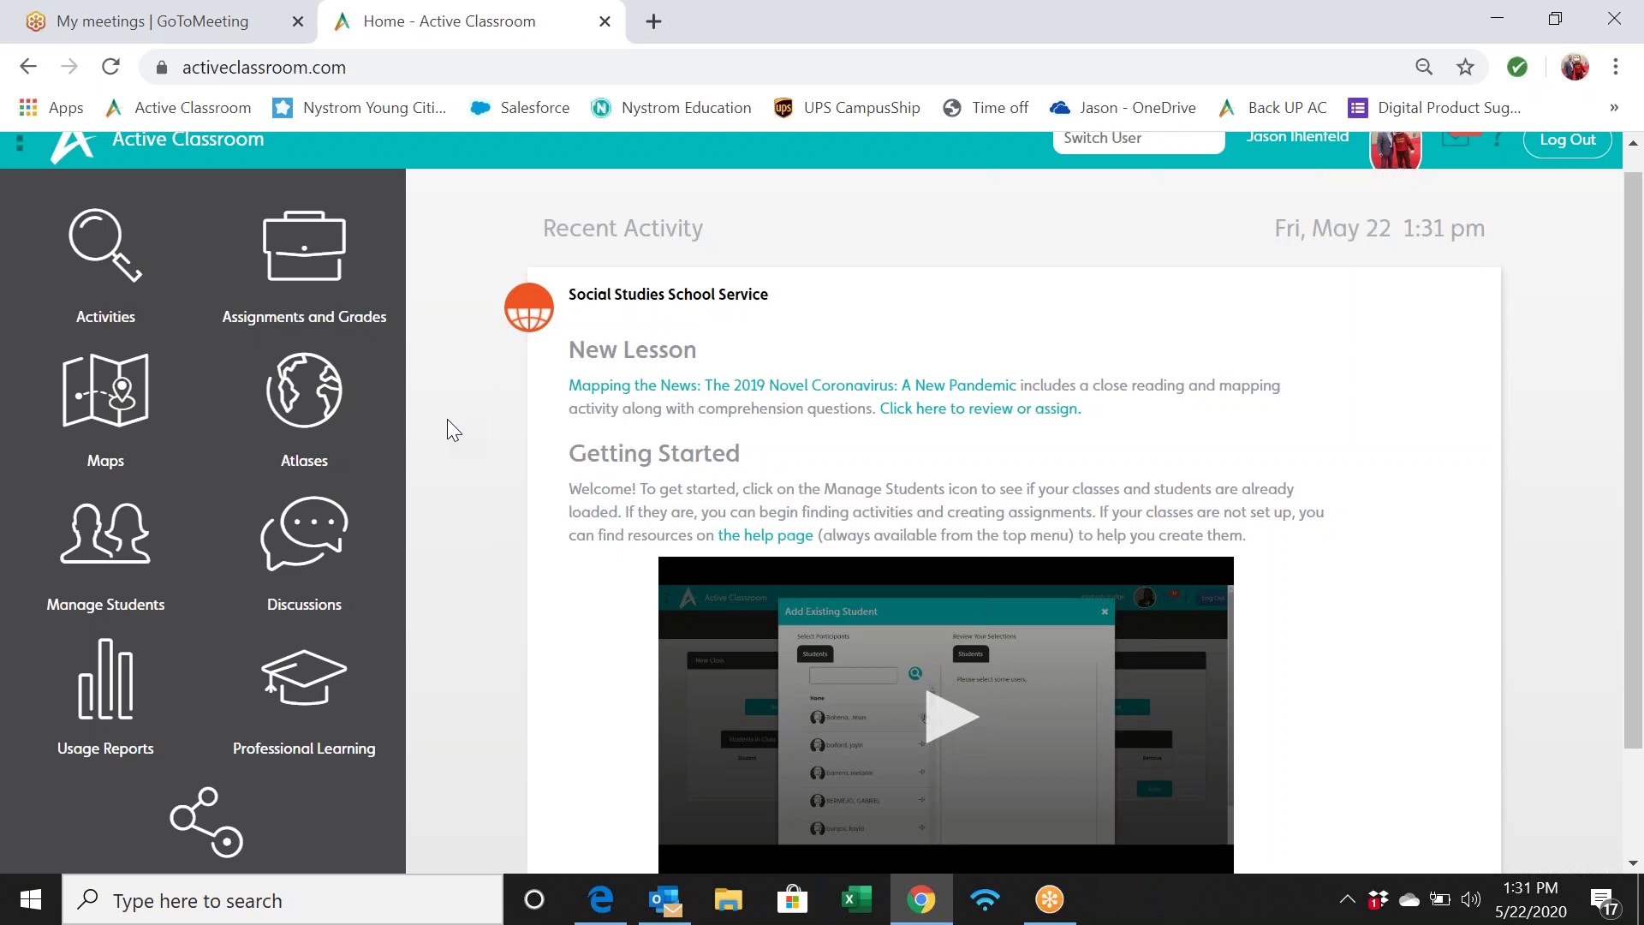
scroll(447, 418, down, 1)
click(205, 718)
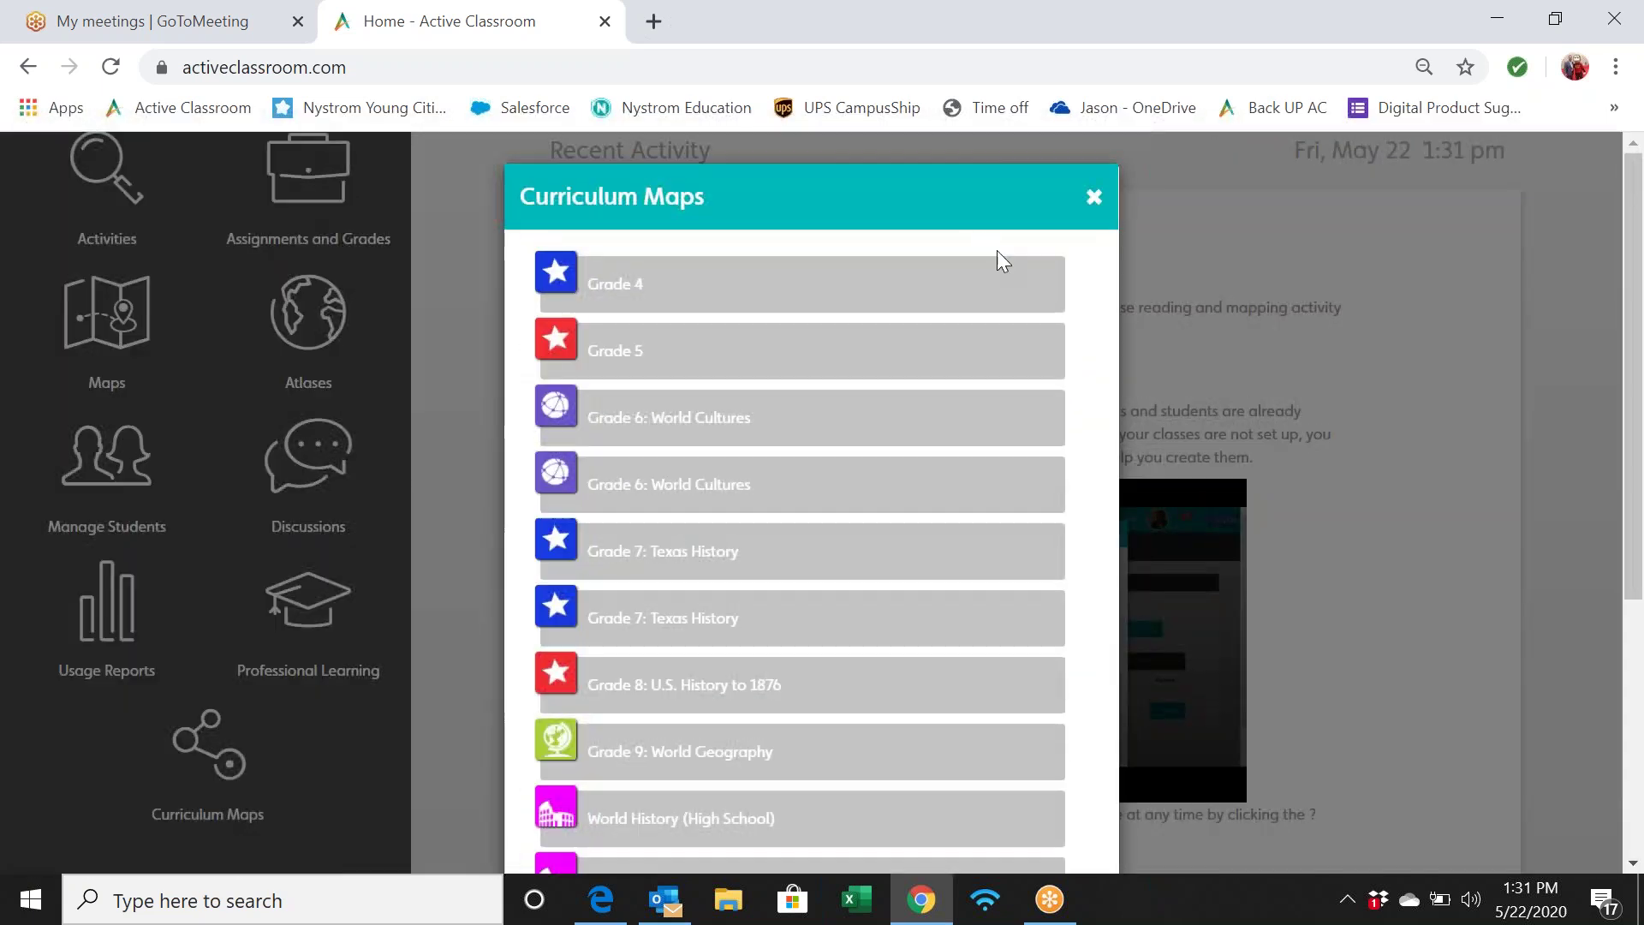
scroll(859, 537, down, 3)
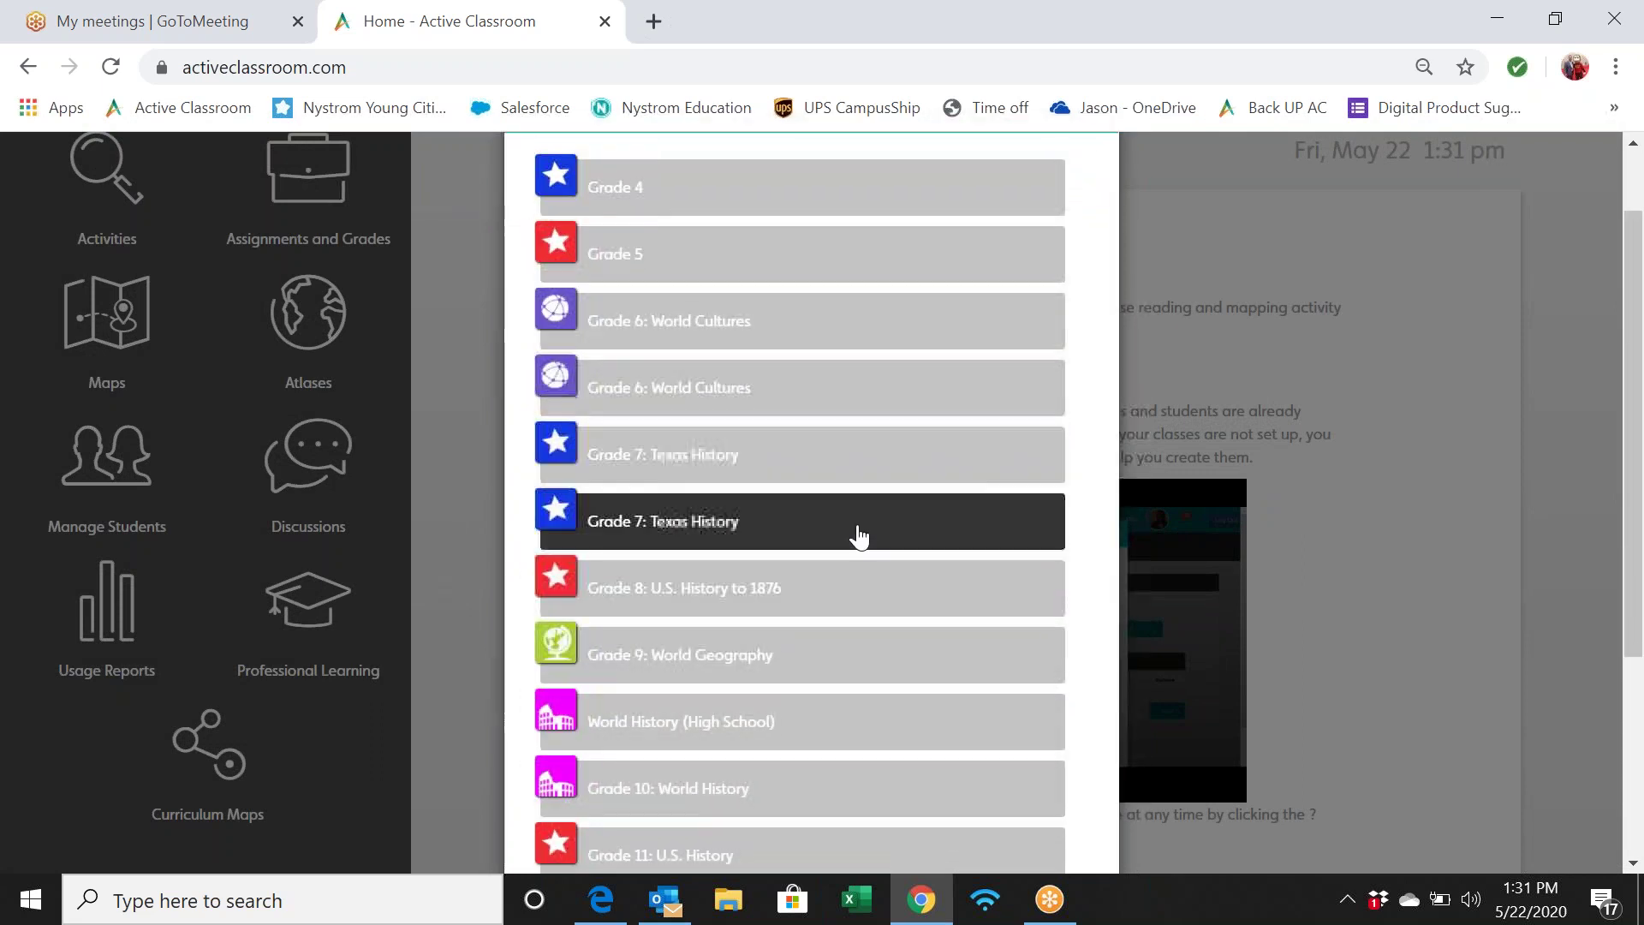
scroll(859, 537, down, 1)
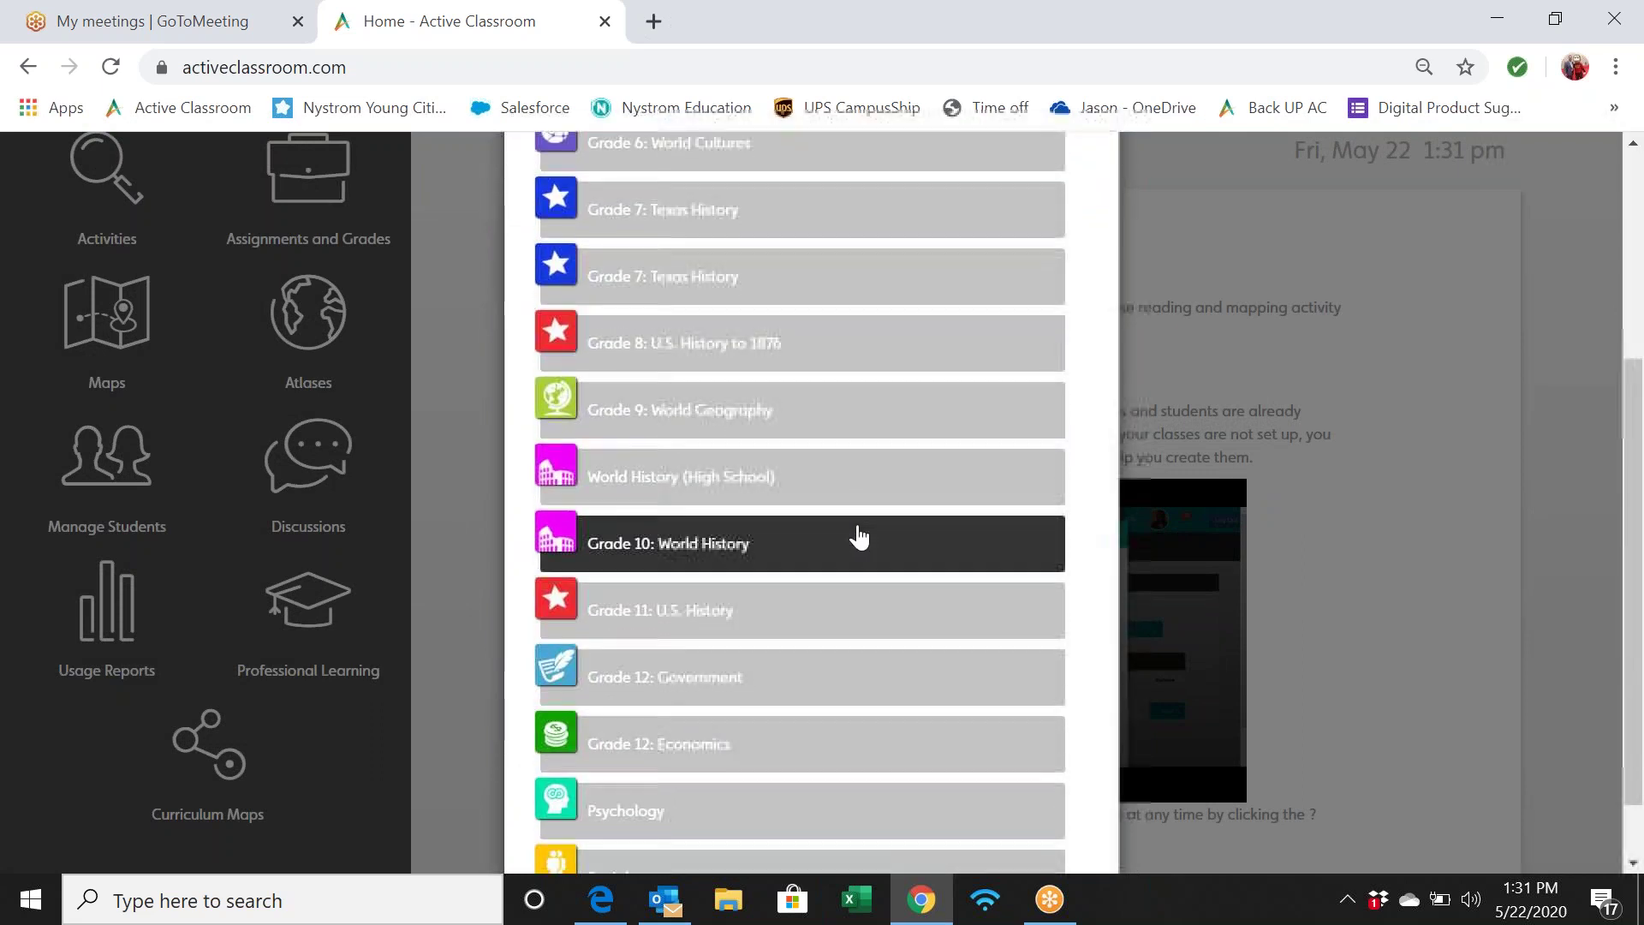
scroll(856, 536, up, 1)
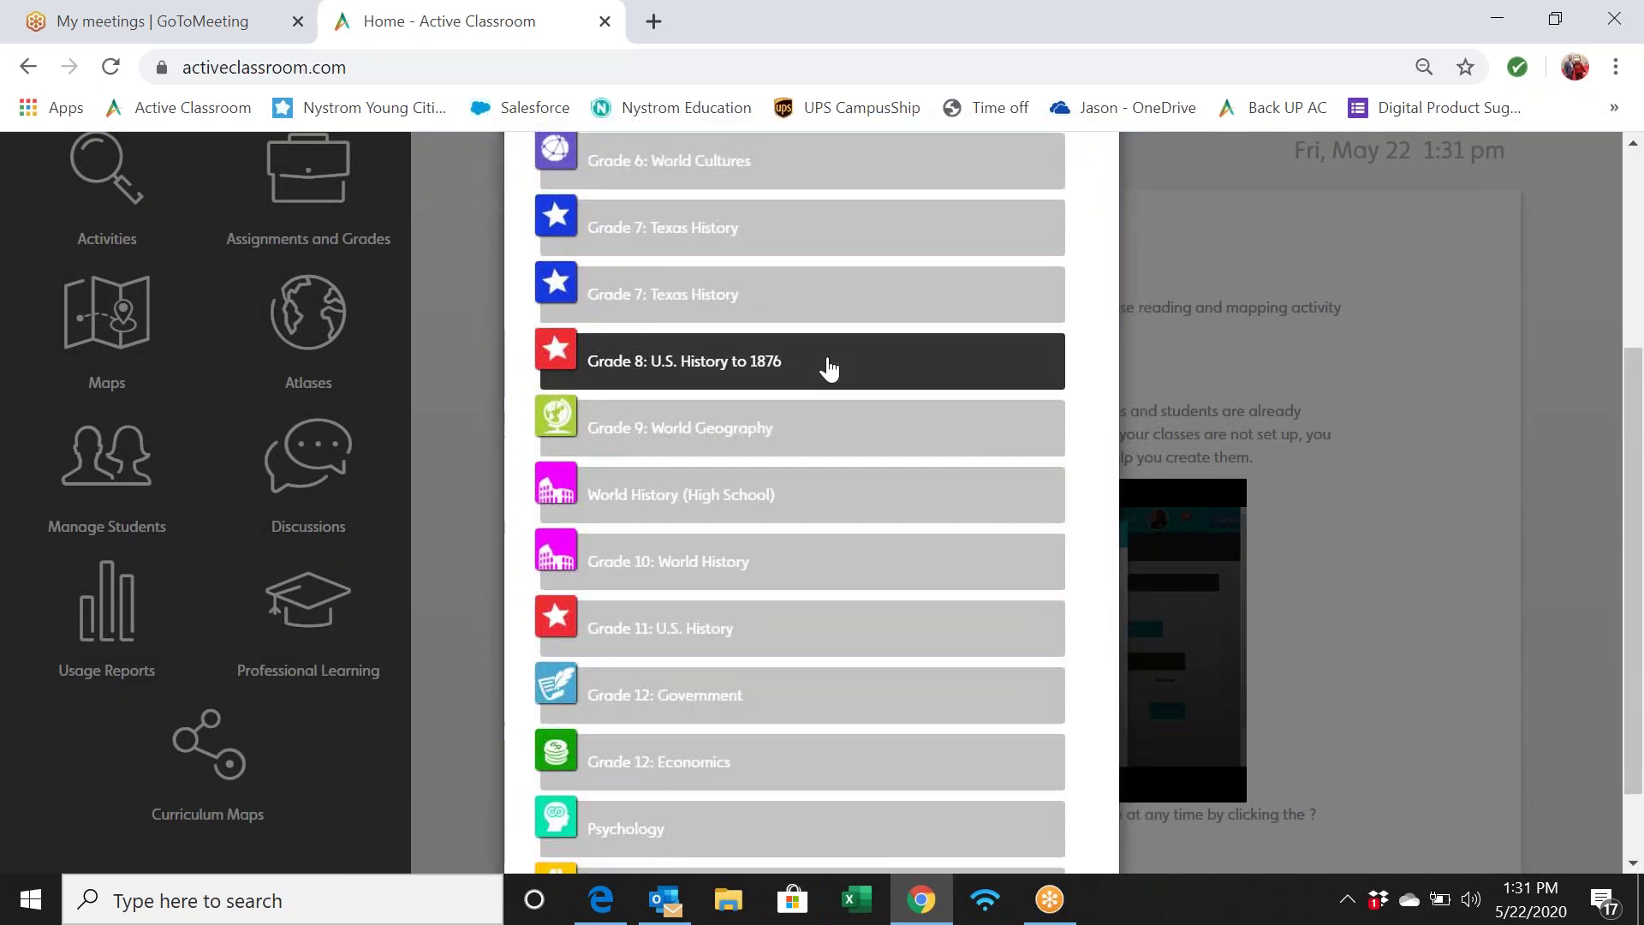
click(827, 367)
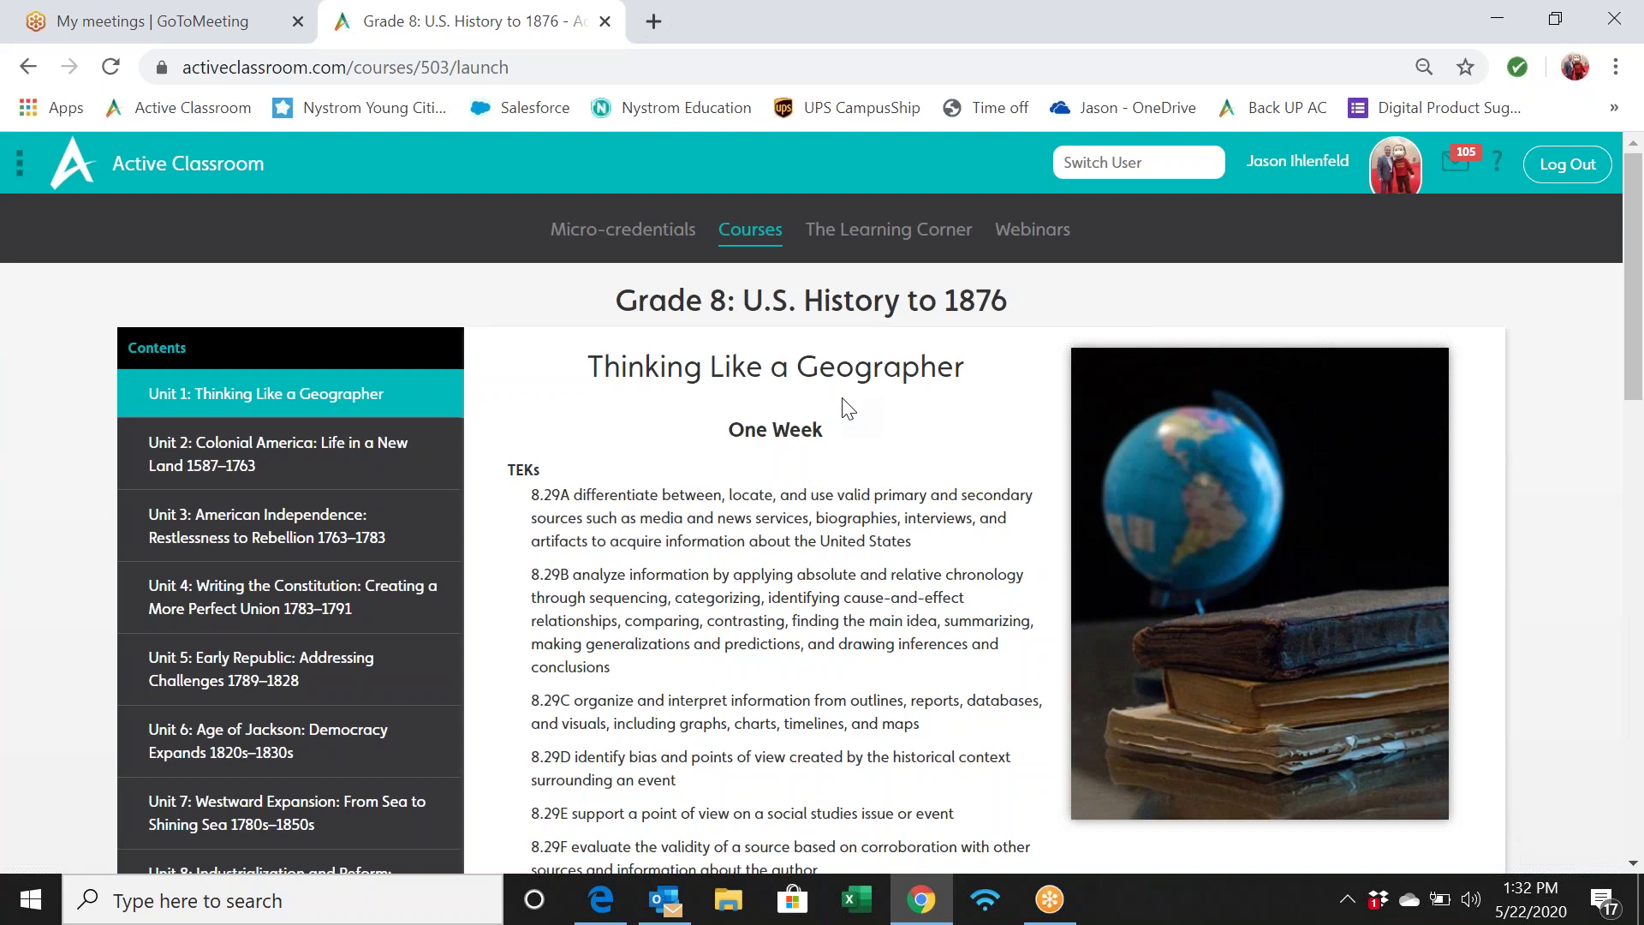
scroll(847, 407, down, 1)
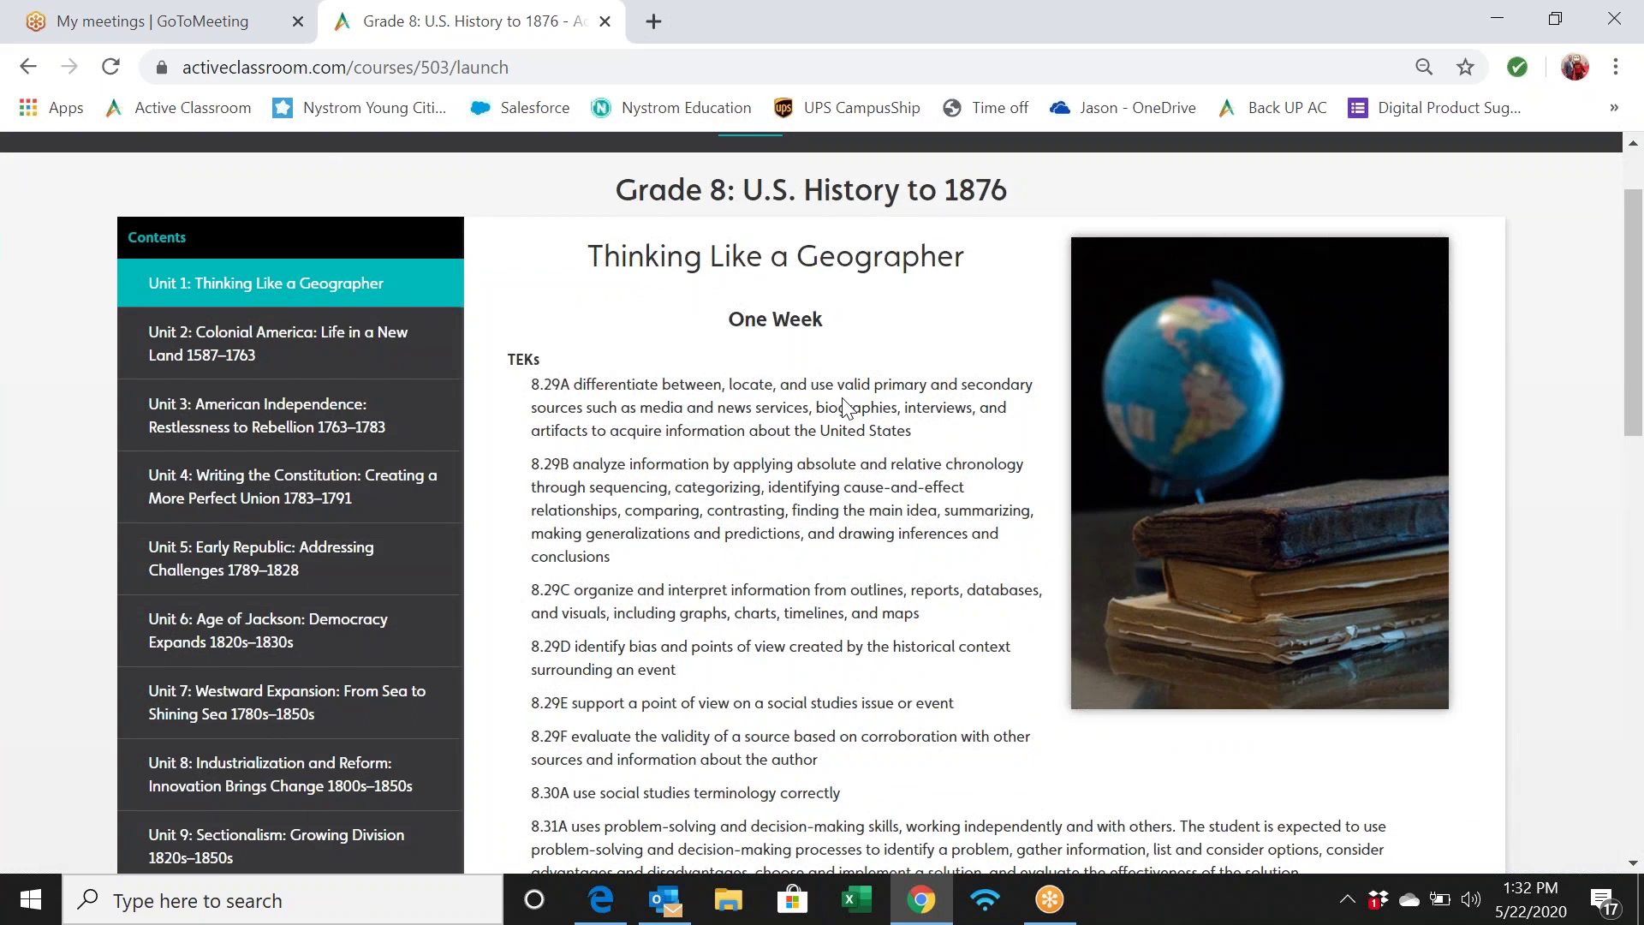
scroll(846, 408, down, 2)
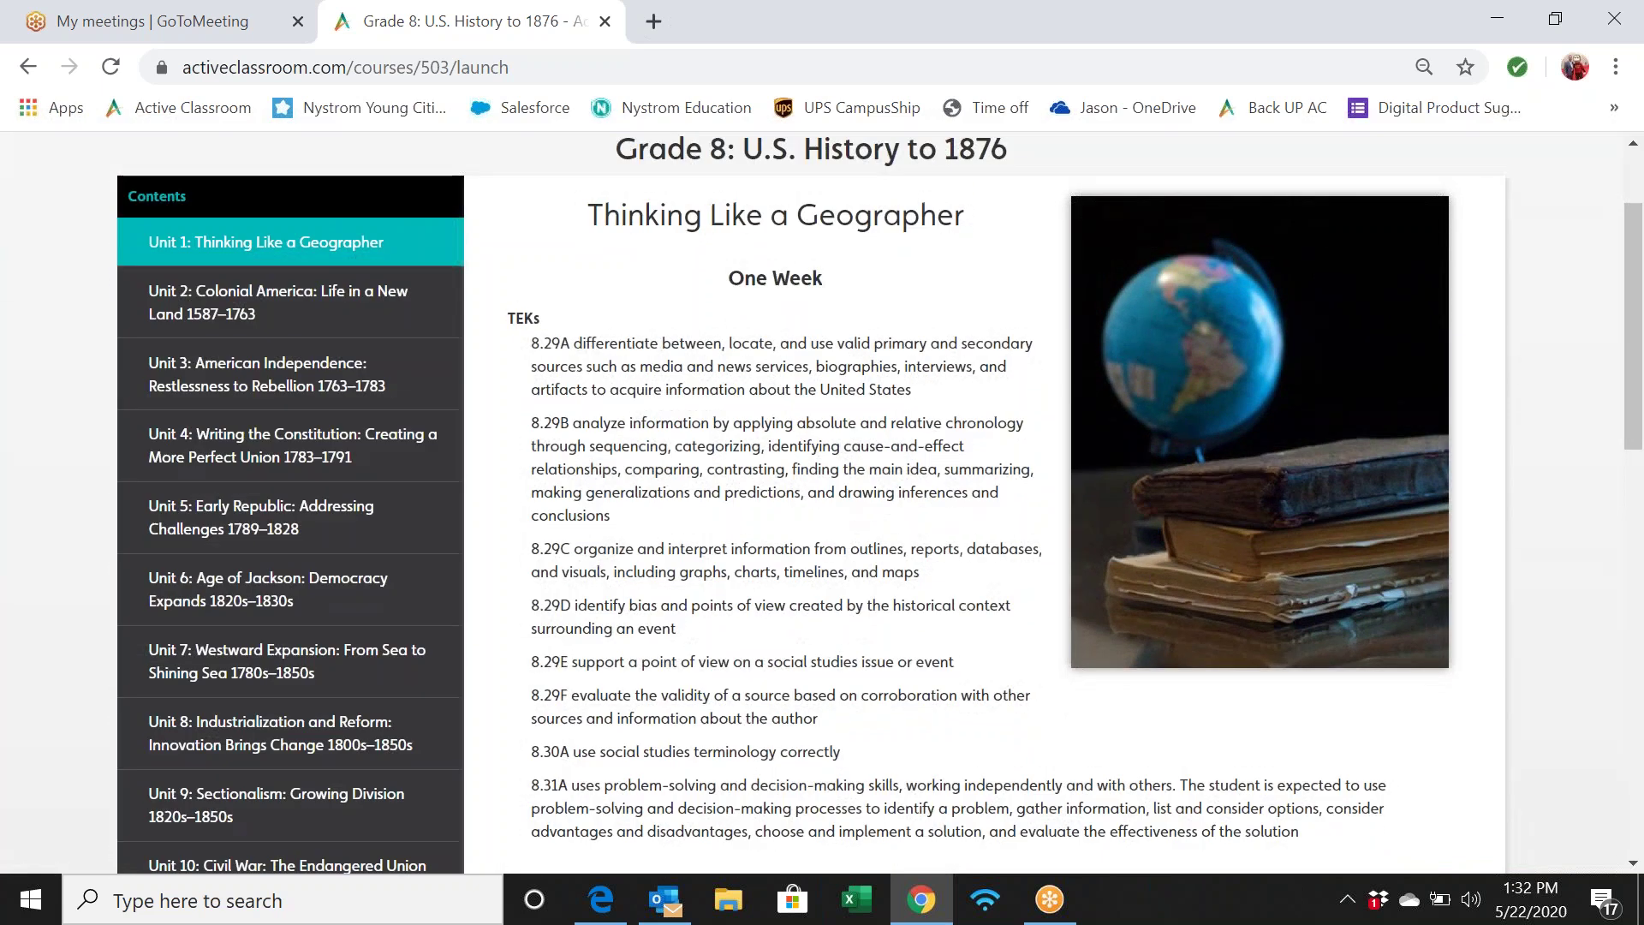
scroll(822, 493, down, 1)
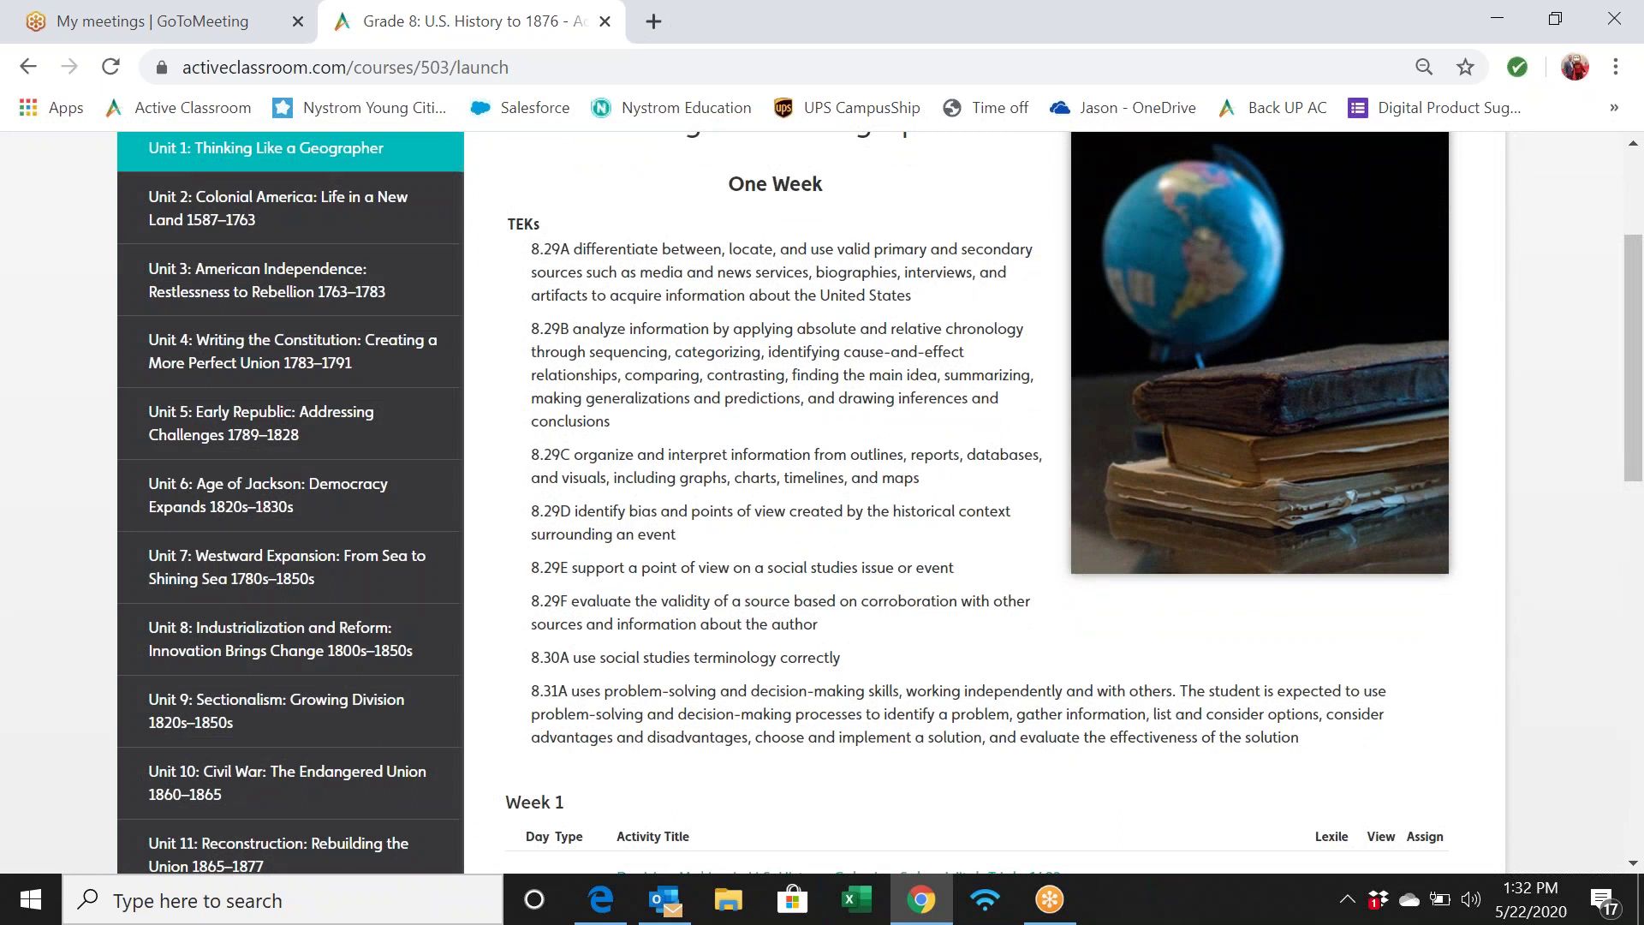
scroll(798, 424, up, 2)
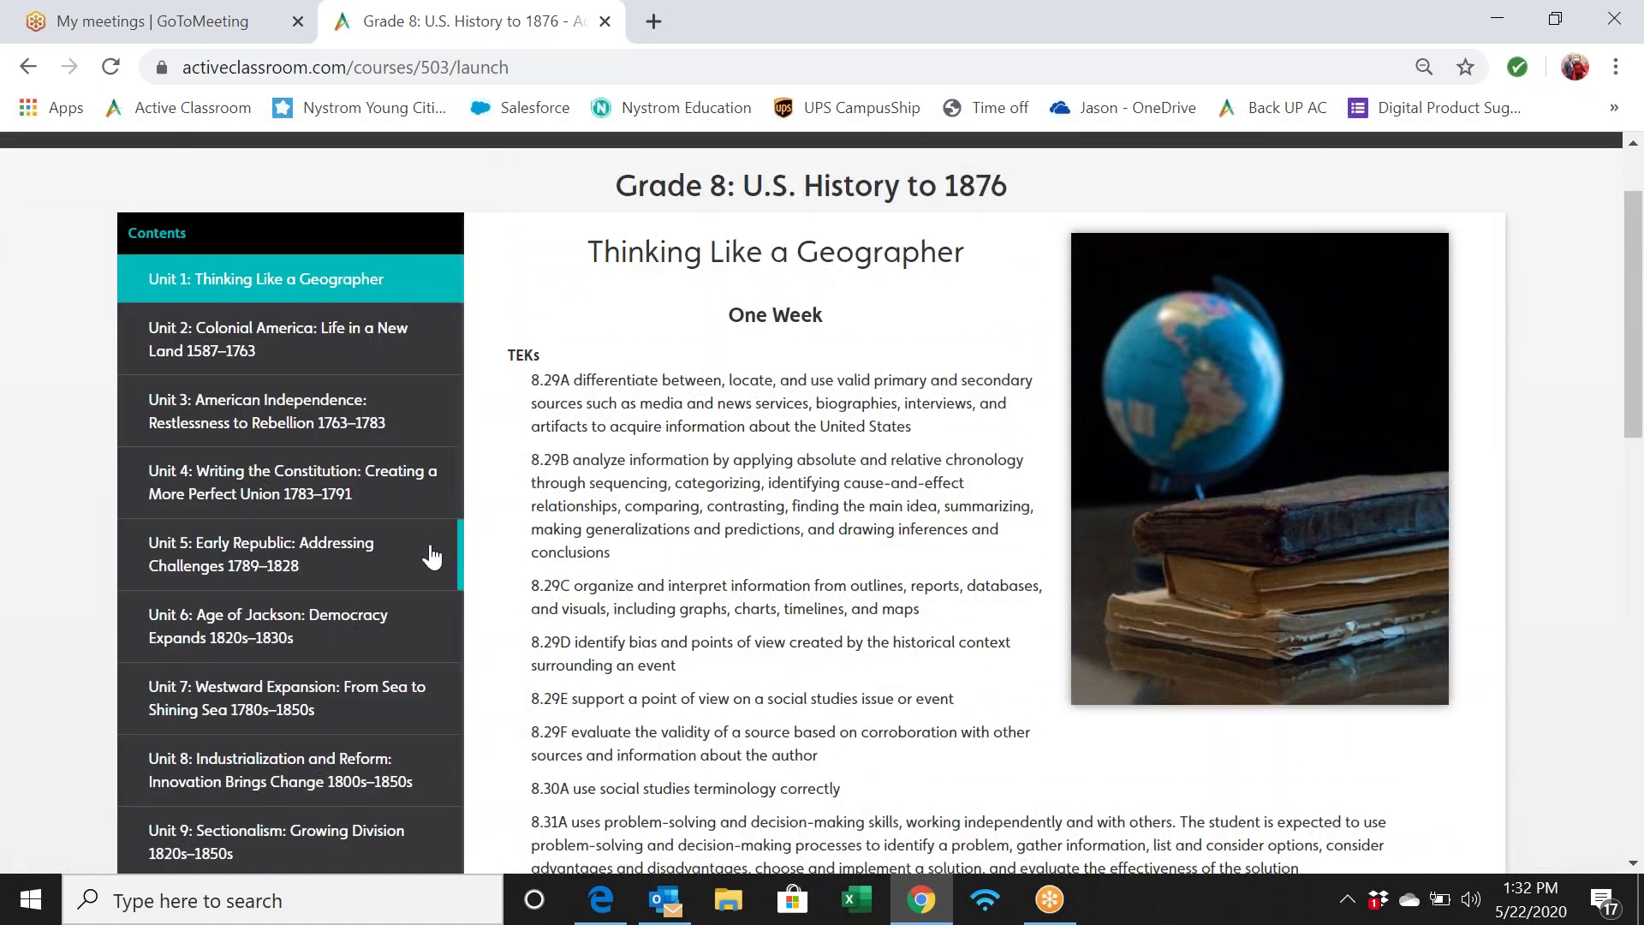
scroll(802, 486, down, 5)
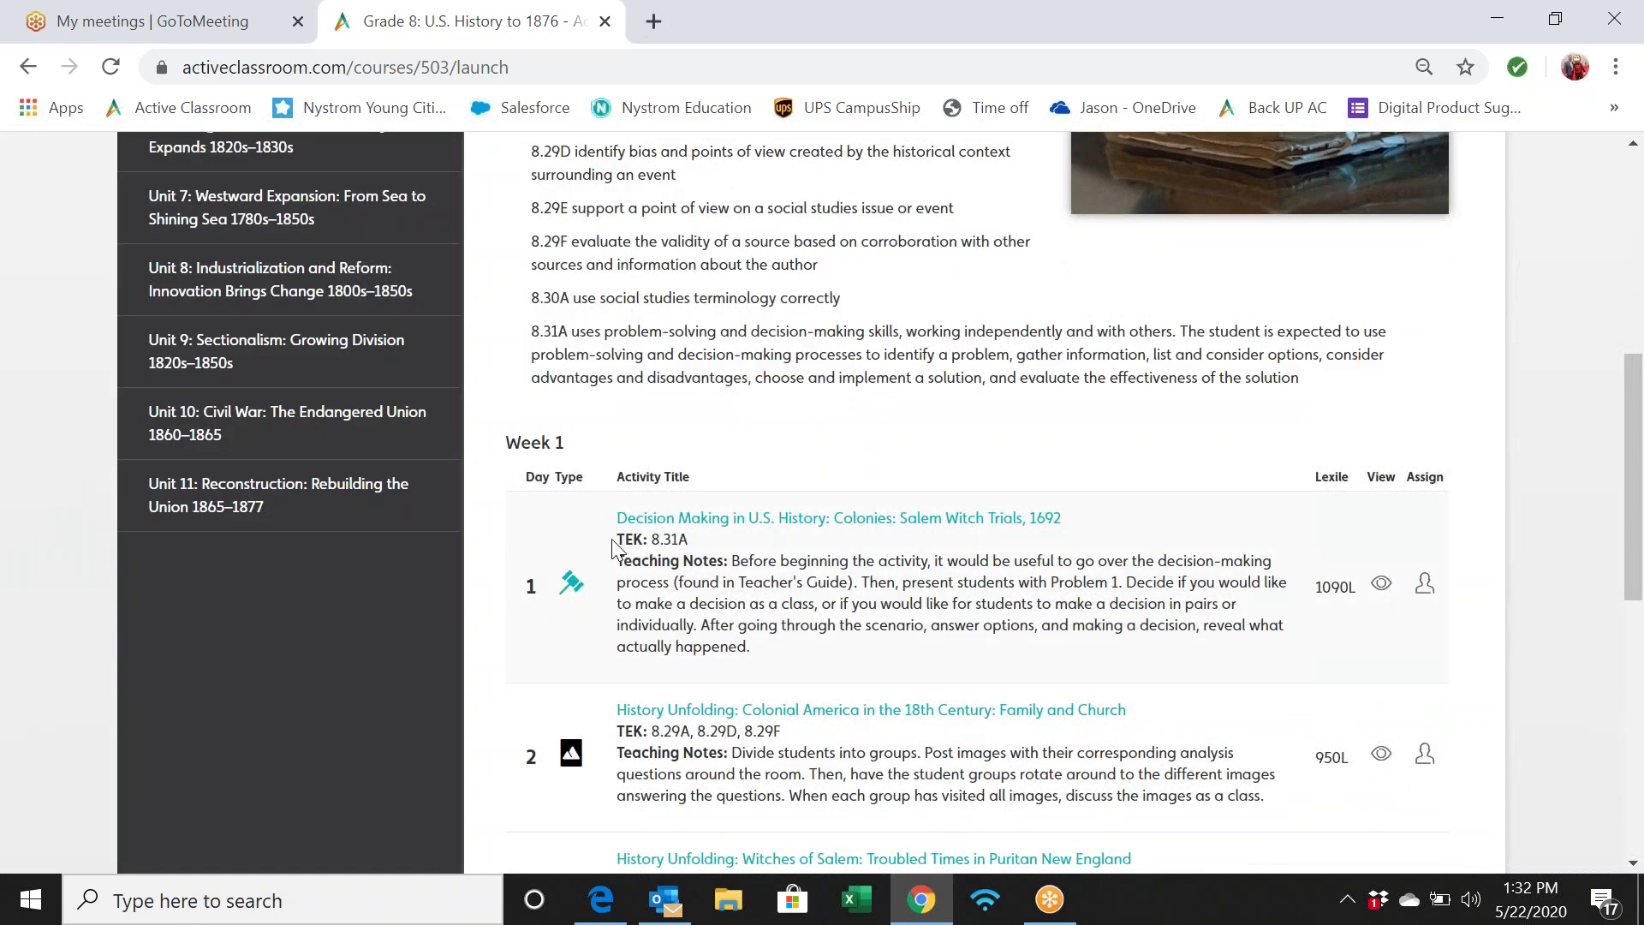
drag(613, 542, 854, 648)
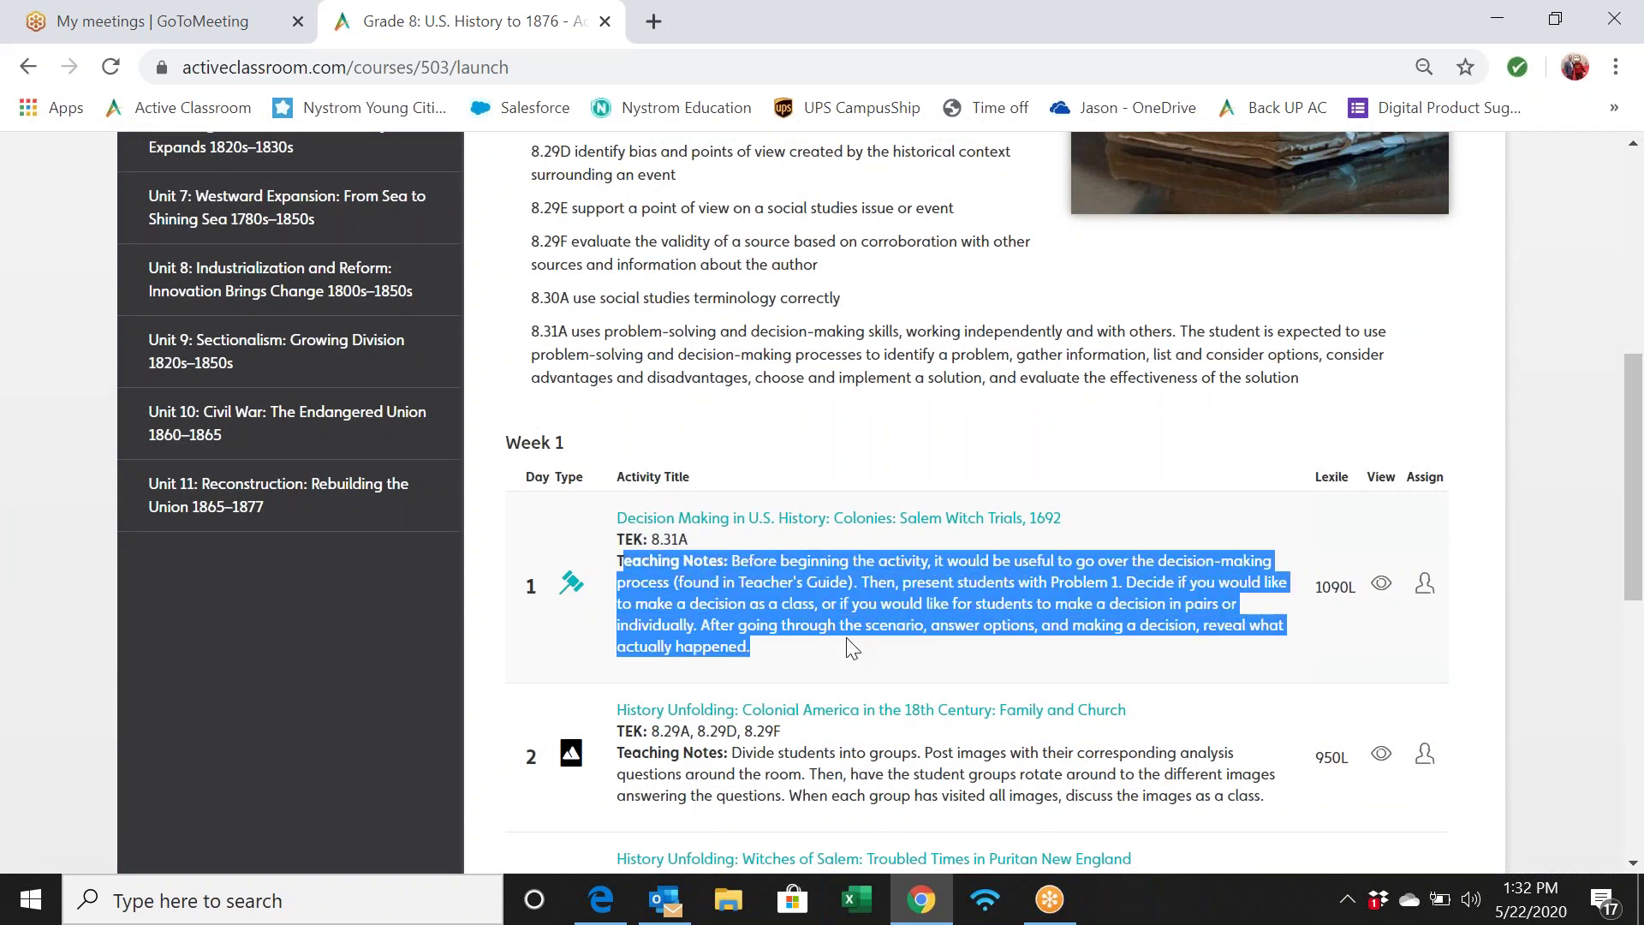
click(733, 383)
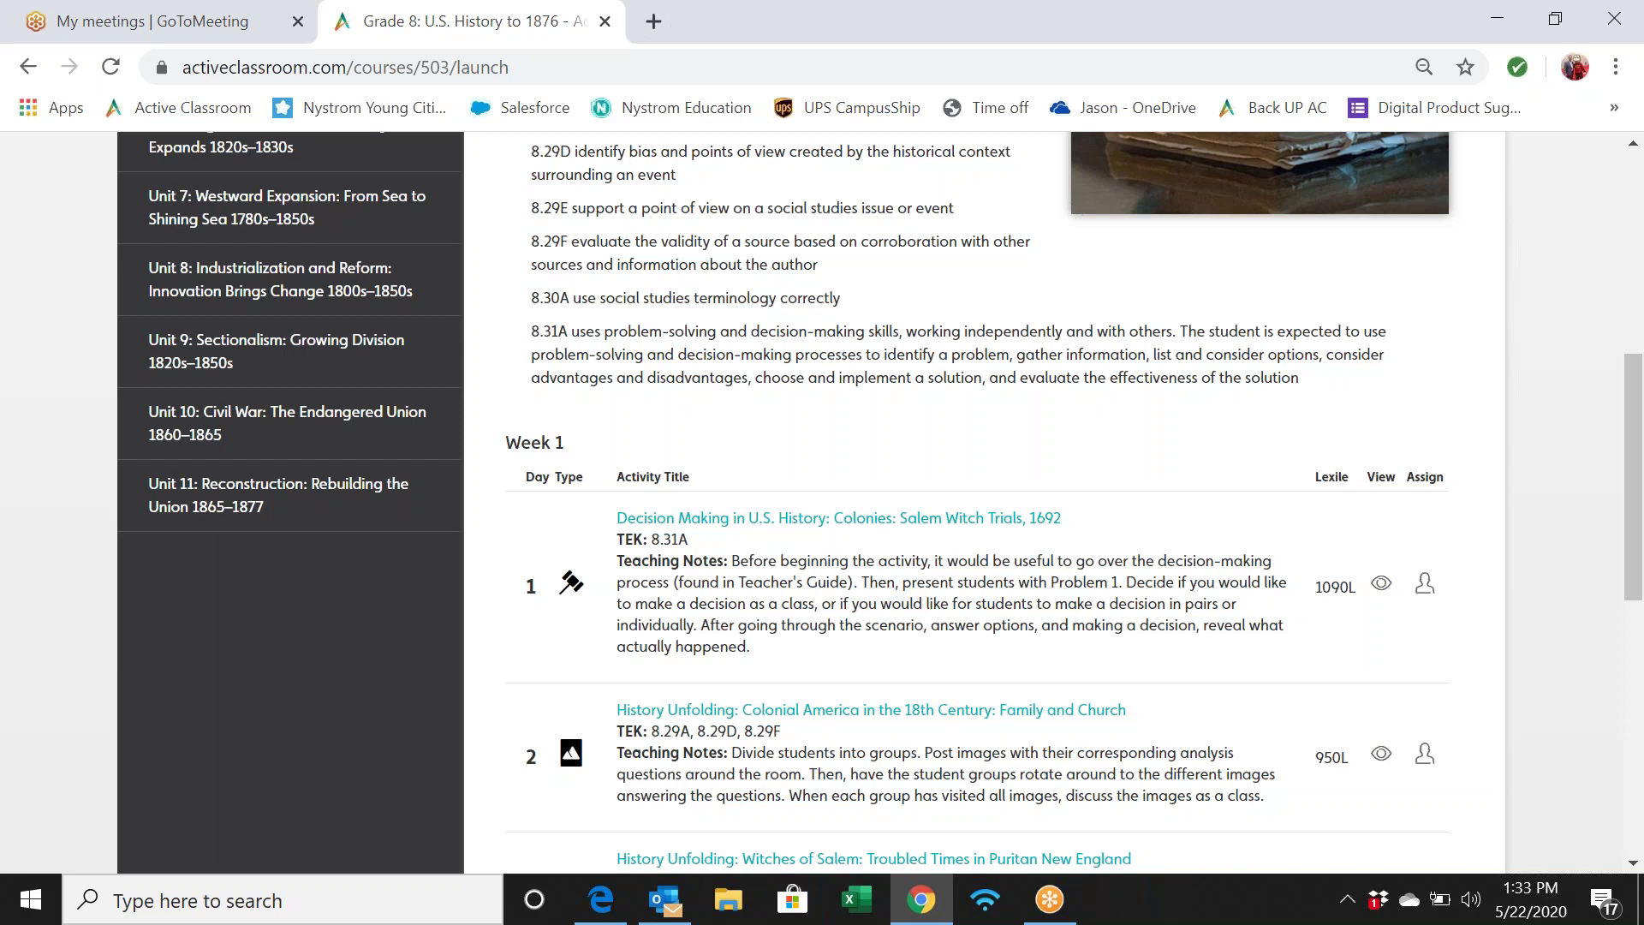
scroll(574, 405, up, 7)
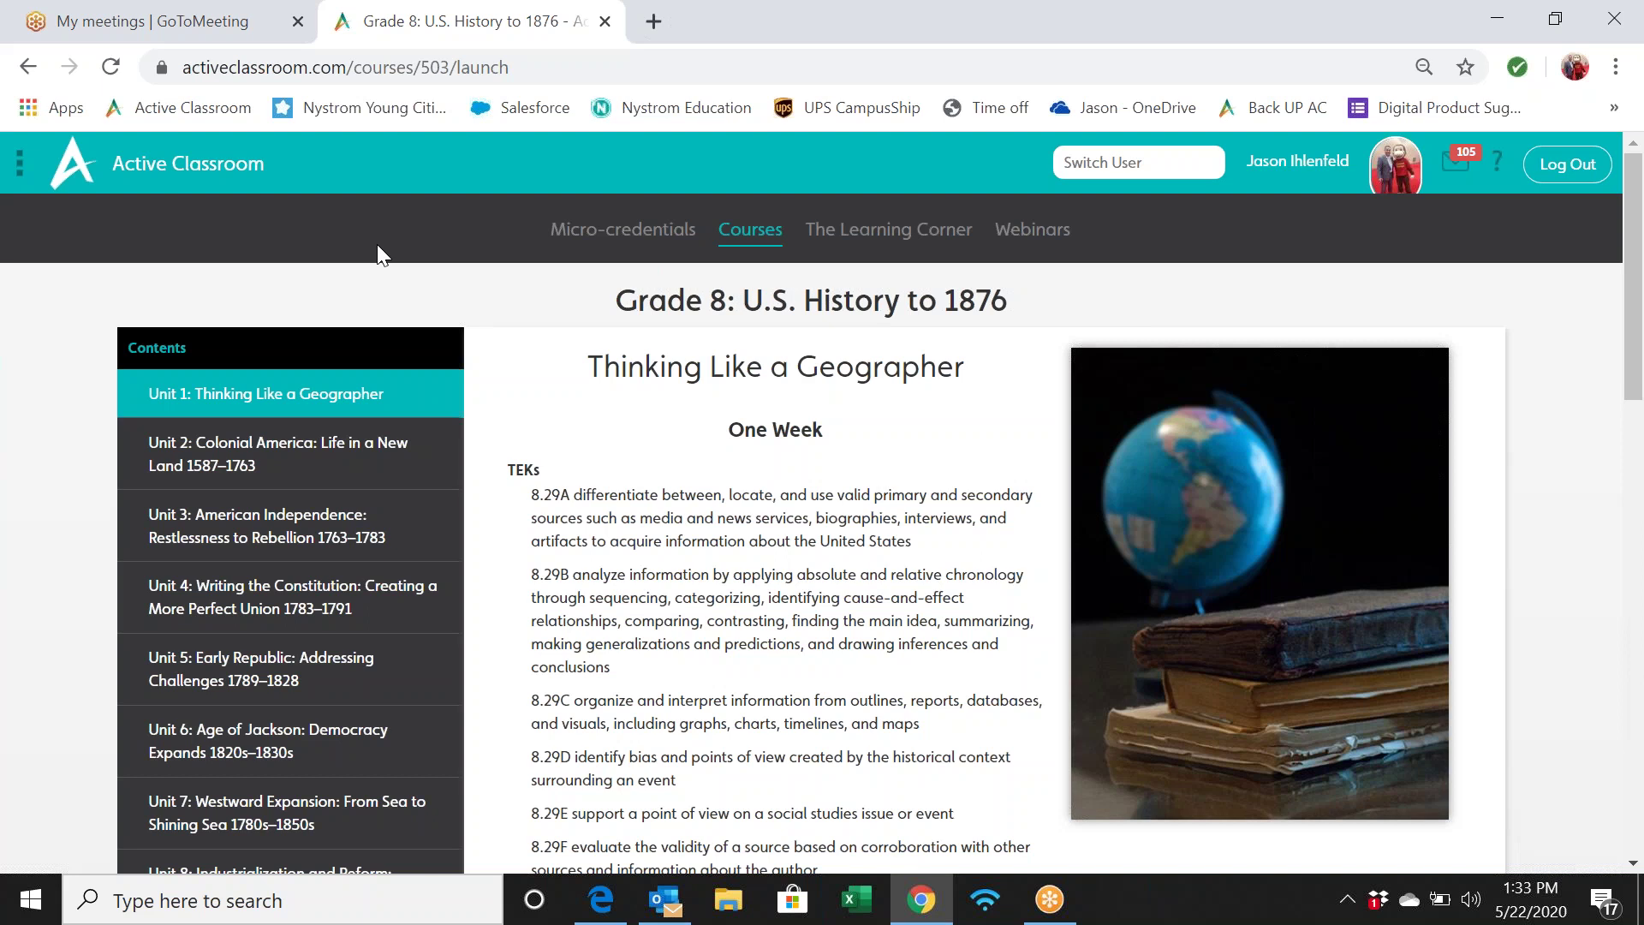
Step: Return to the teacher home page using the Active Classroom header logo
click(211, 169)
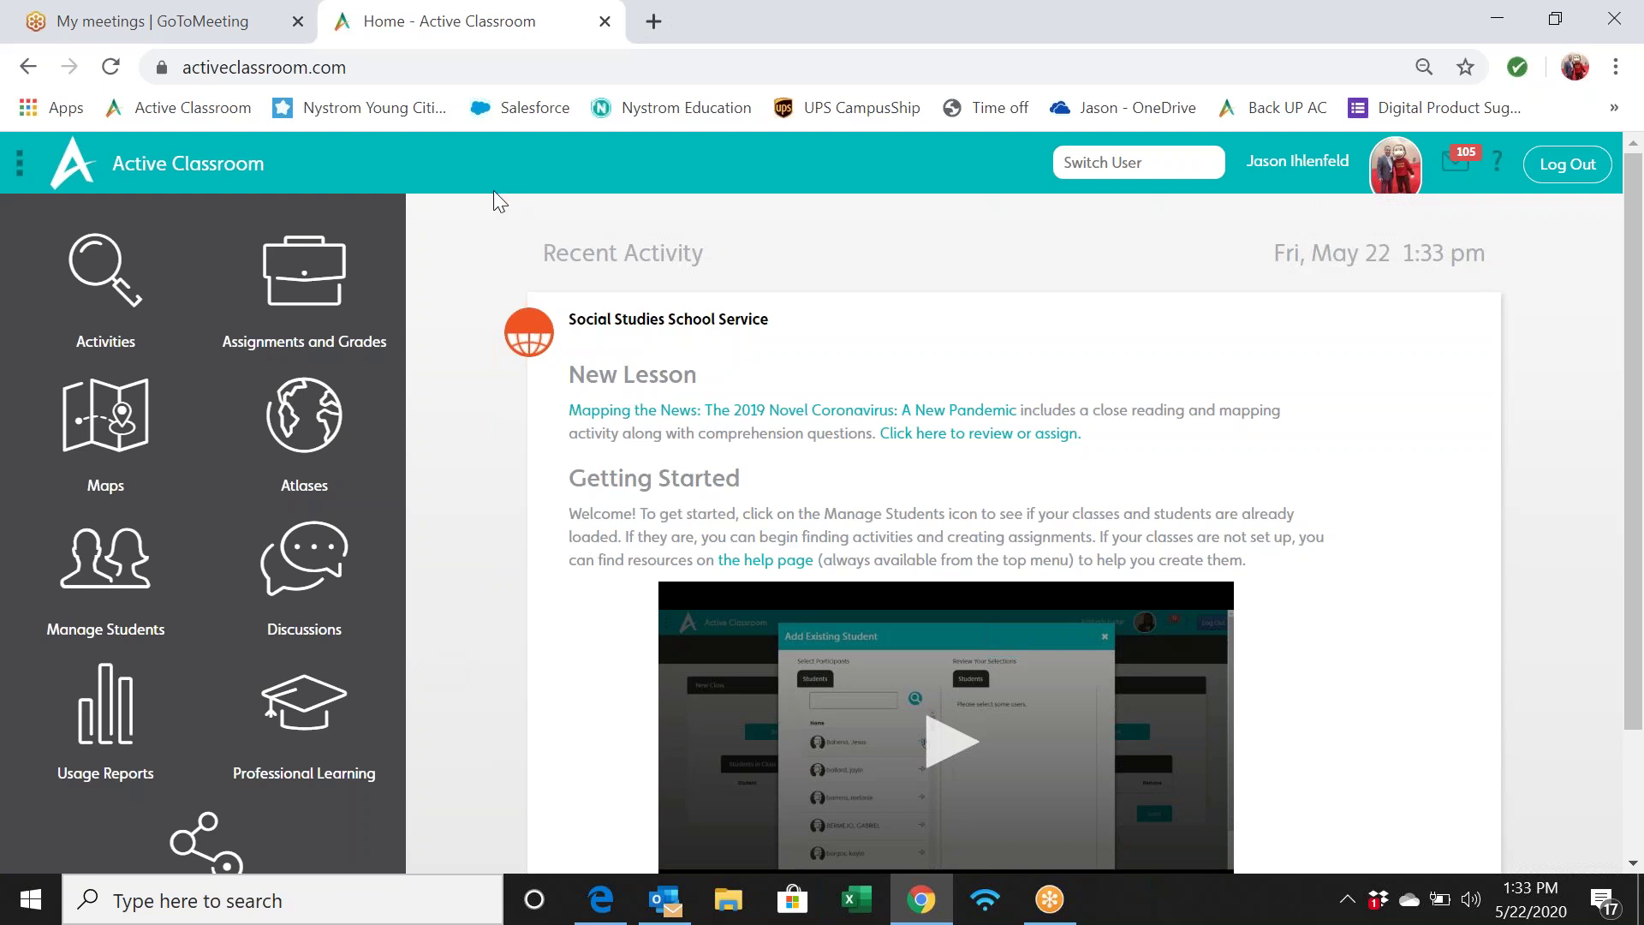
Step: Search Activities for 'thomas paine' and scroll through the results
click(72, 274)
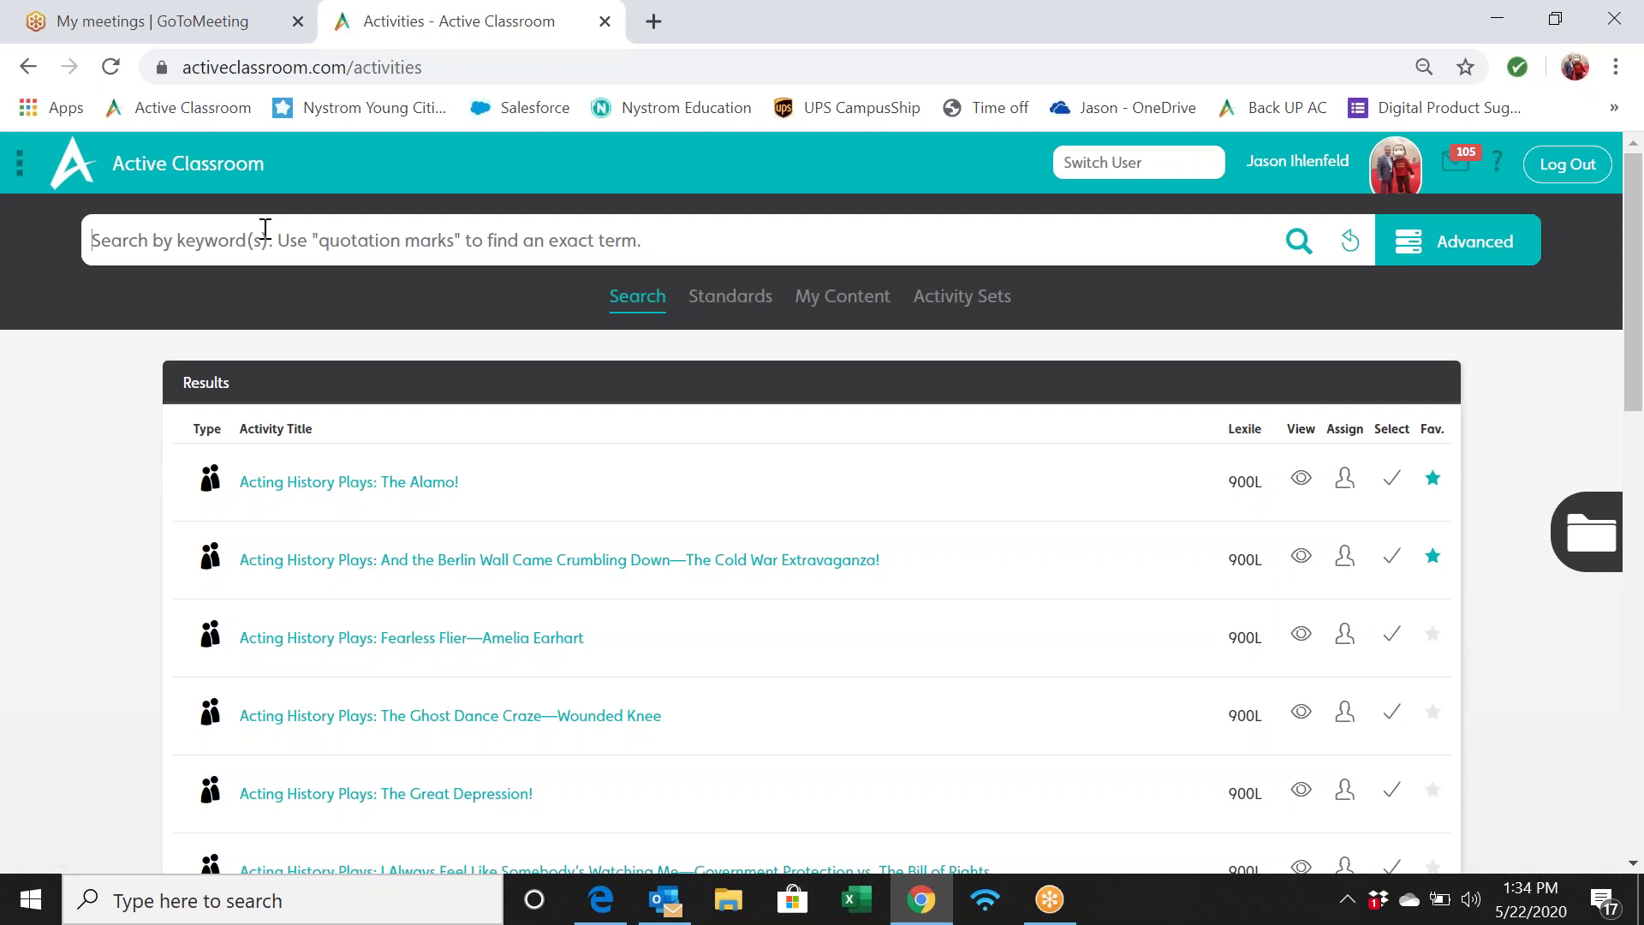
text(tho)
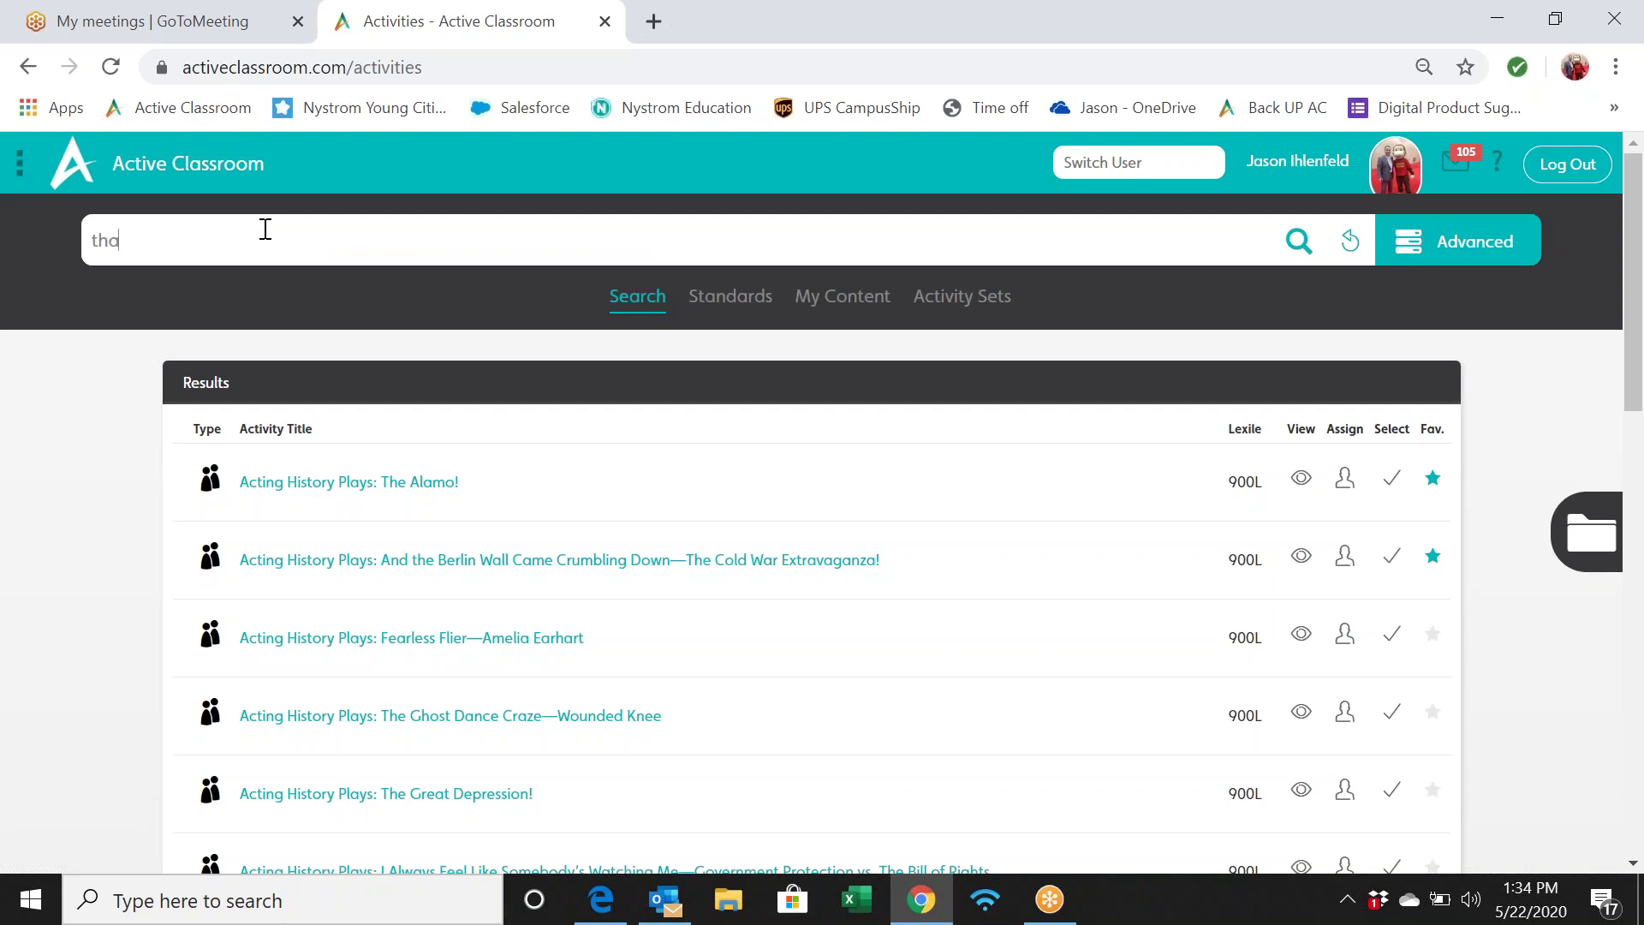
text(mas paine)
key(Return)
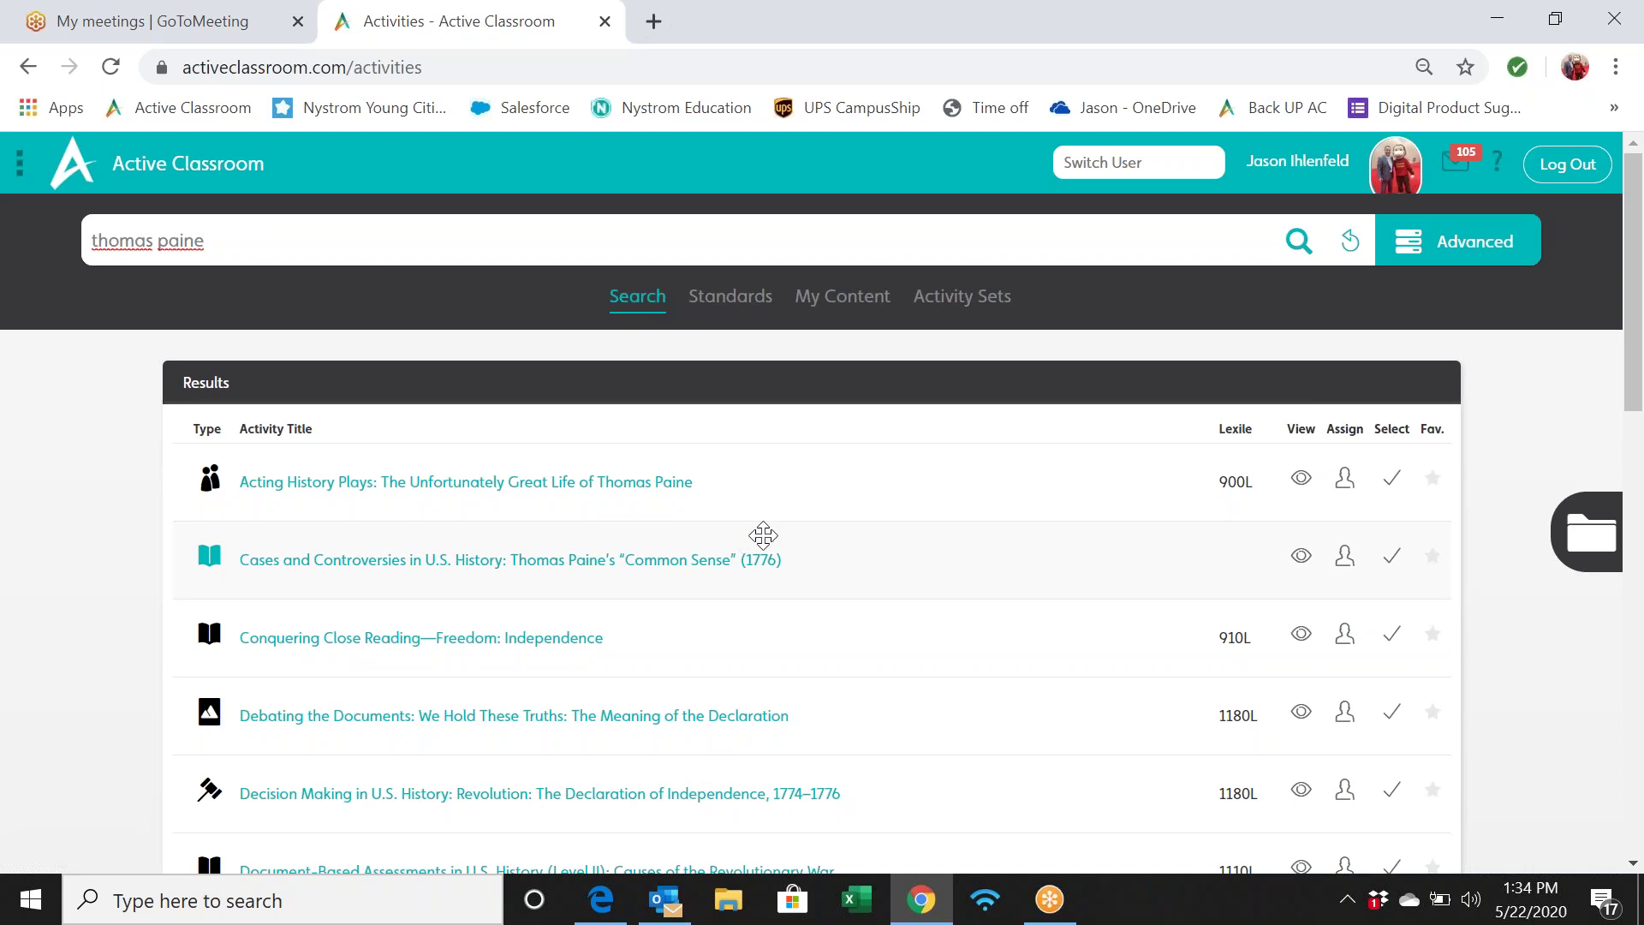
scroll(763, 536, down, 6)
scroll(763, 536, down, 8)
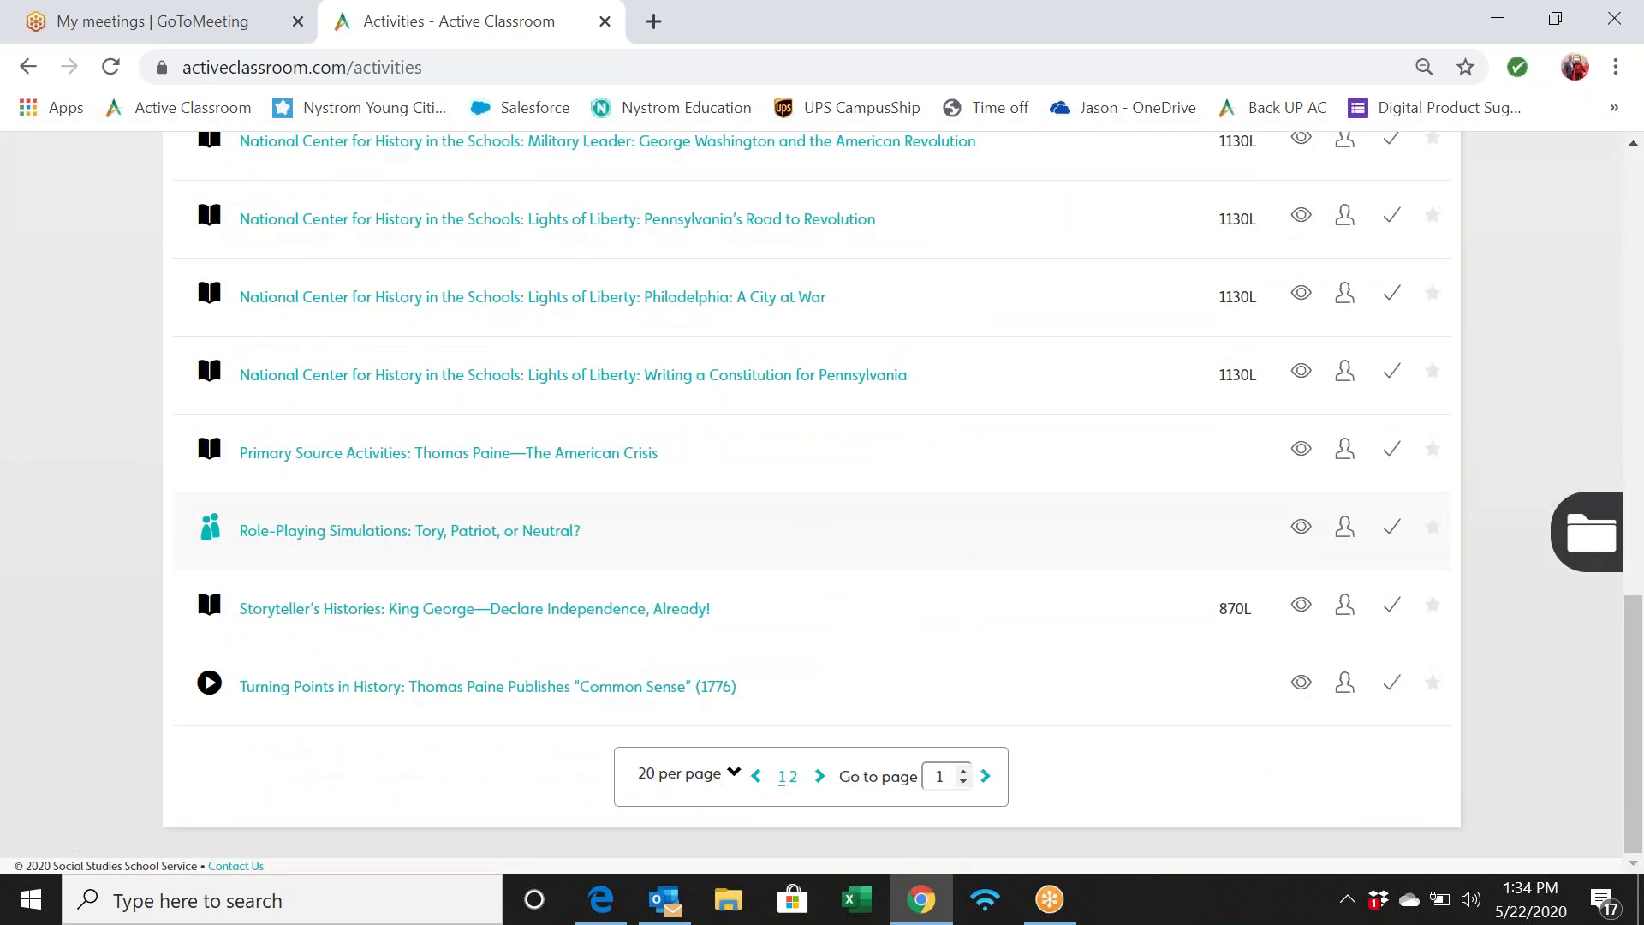
Step: Clear the keyword so all activities show, starting with Acting History Plays: The Alamo!
scroll(763, 536, up, 5)
scroll(763, 536, up, 8)
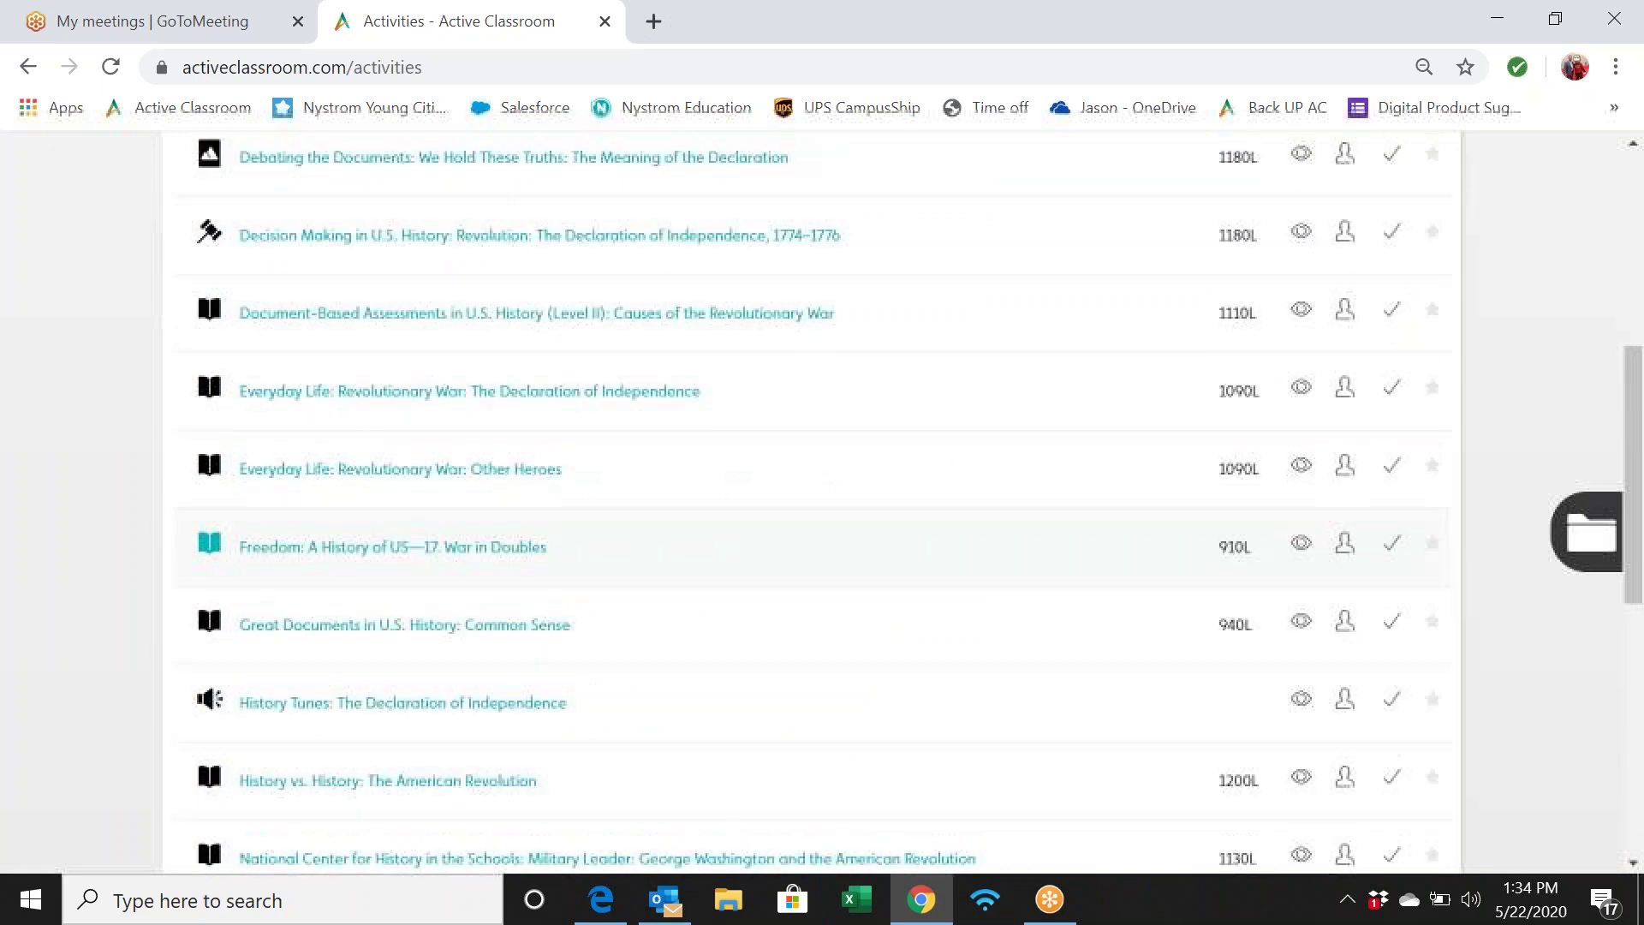
middle_click(842, 529)
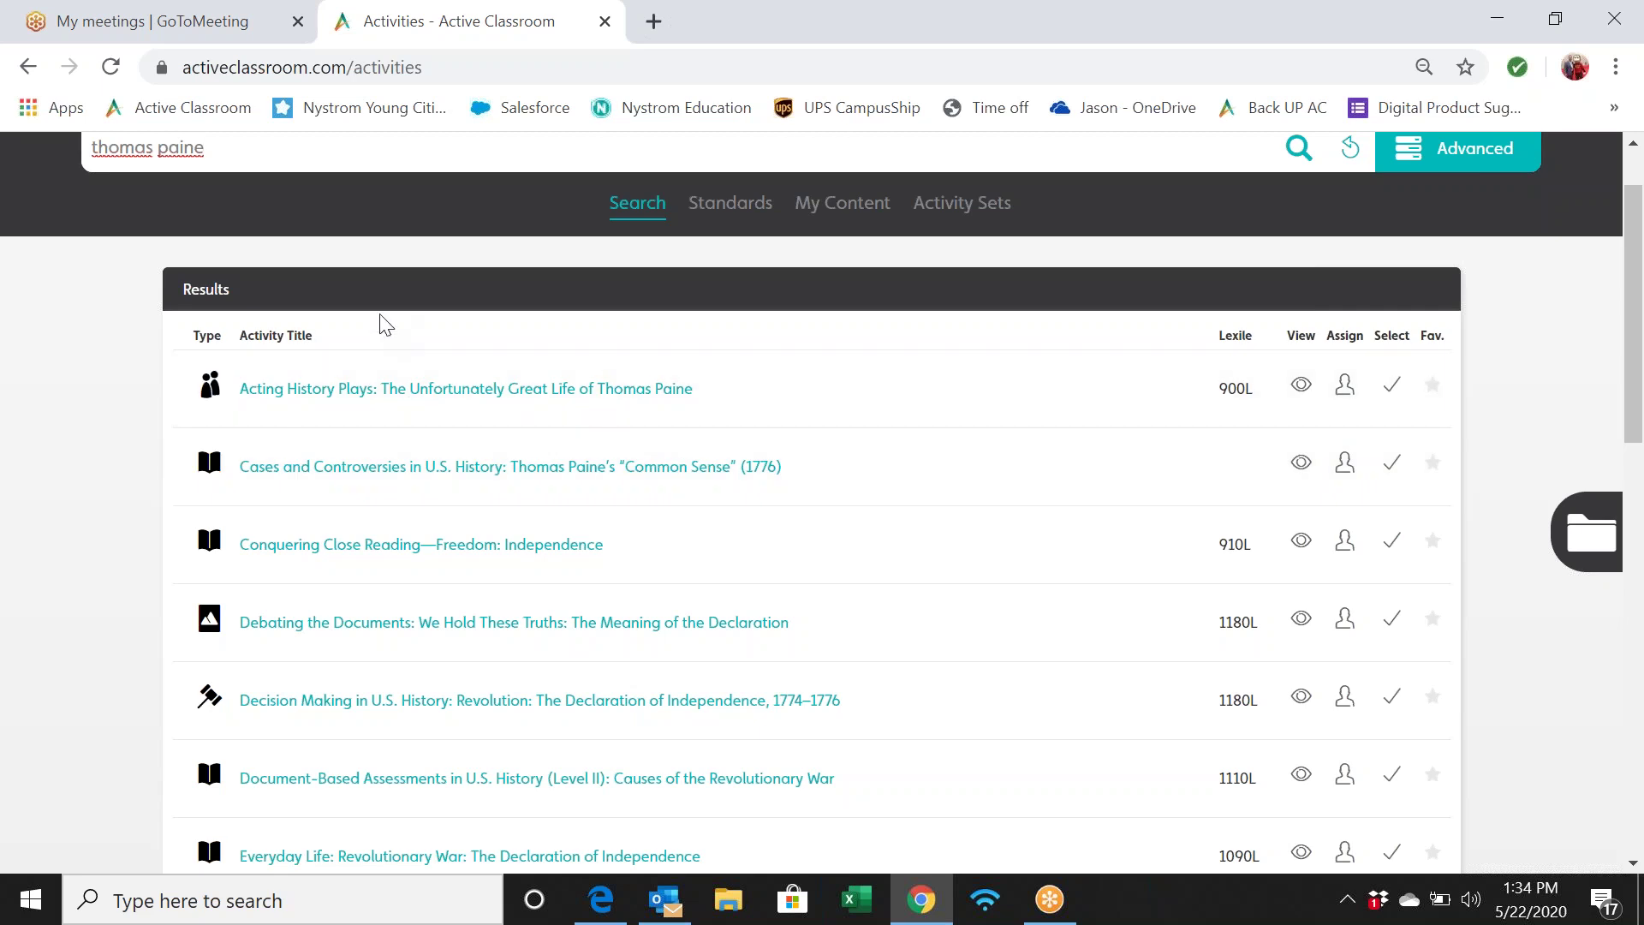
click(1351, 149)
scroll(538, 310, up, 2)
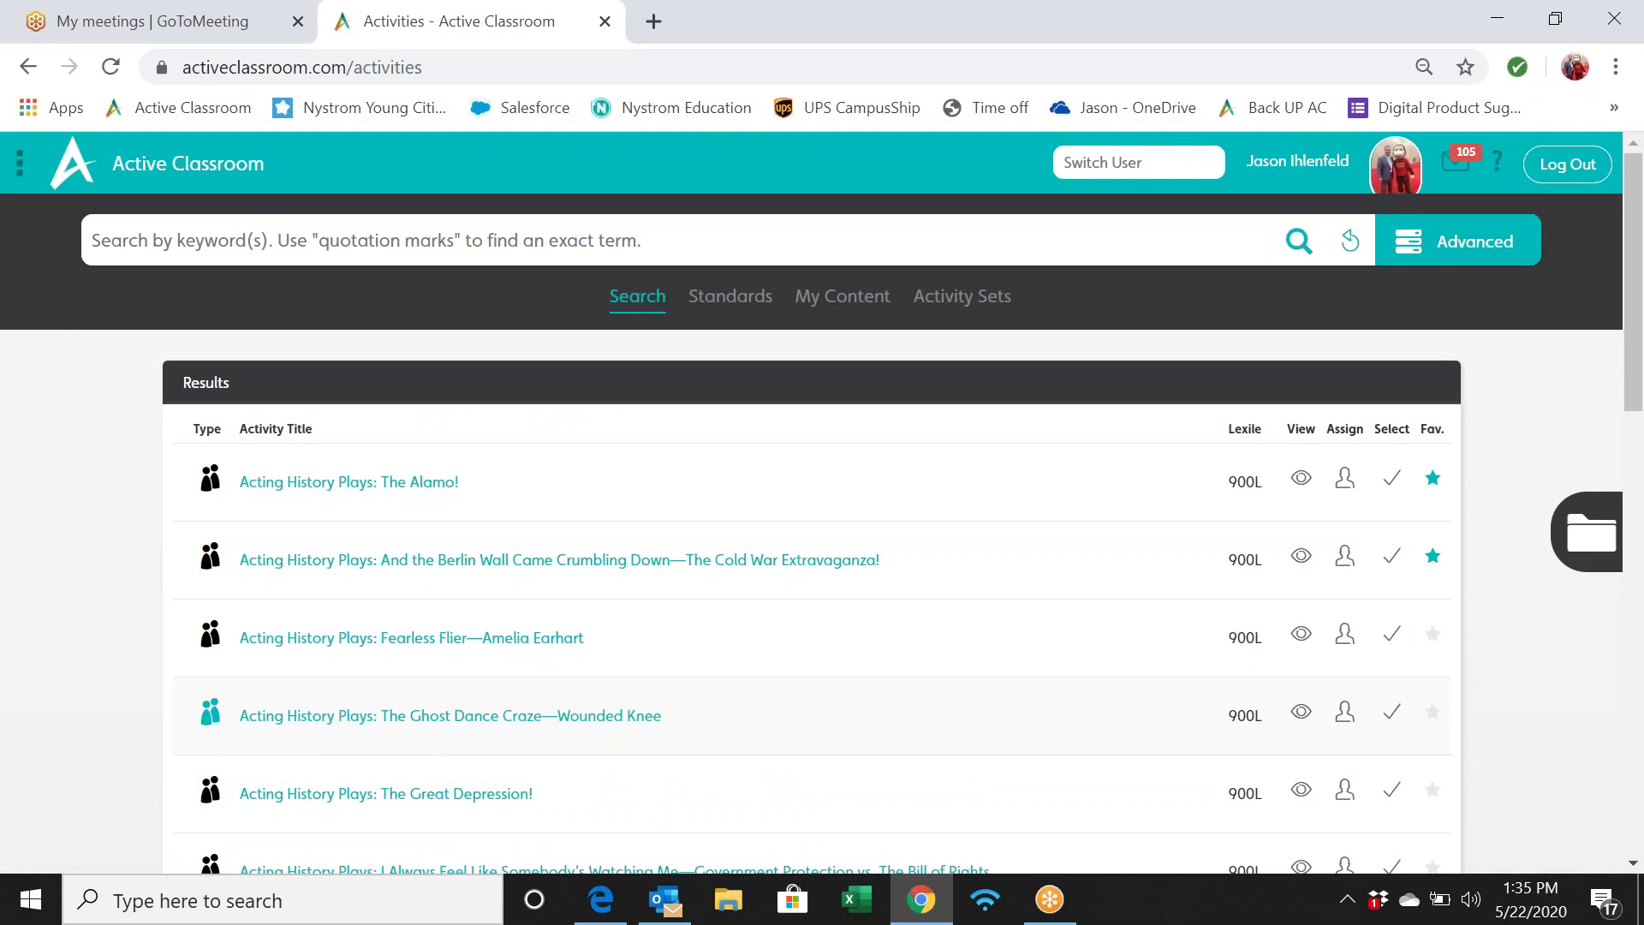
scroll(328, 735, down, 1)
scroll(328, 702, down, 5)
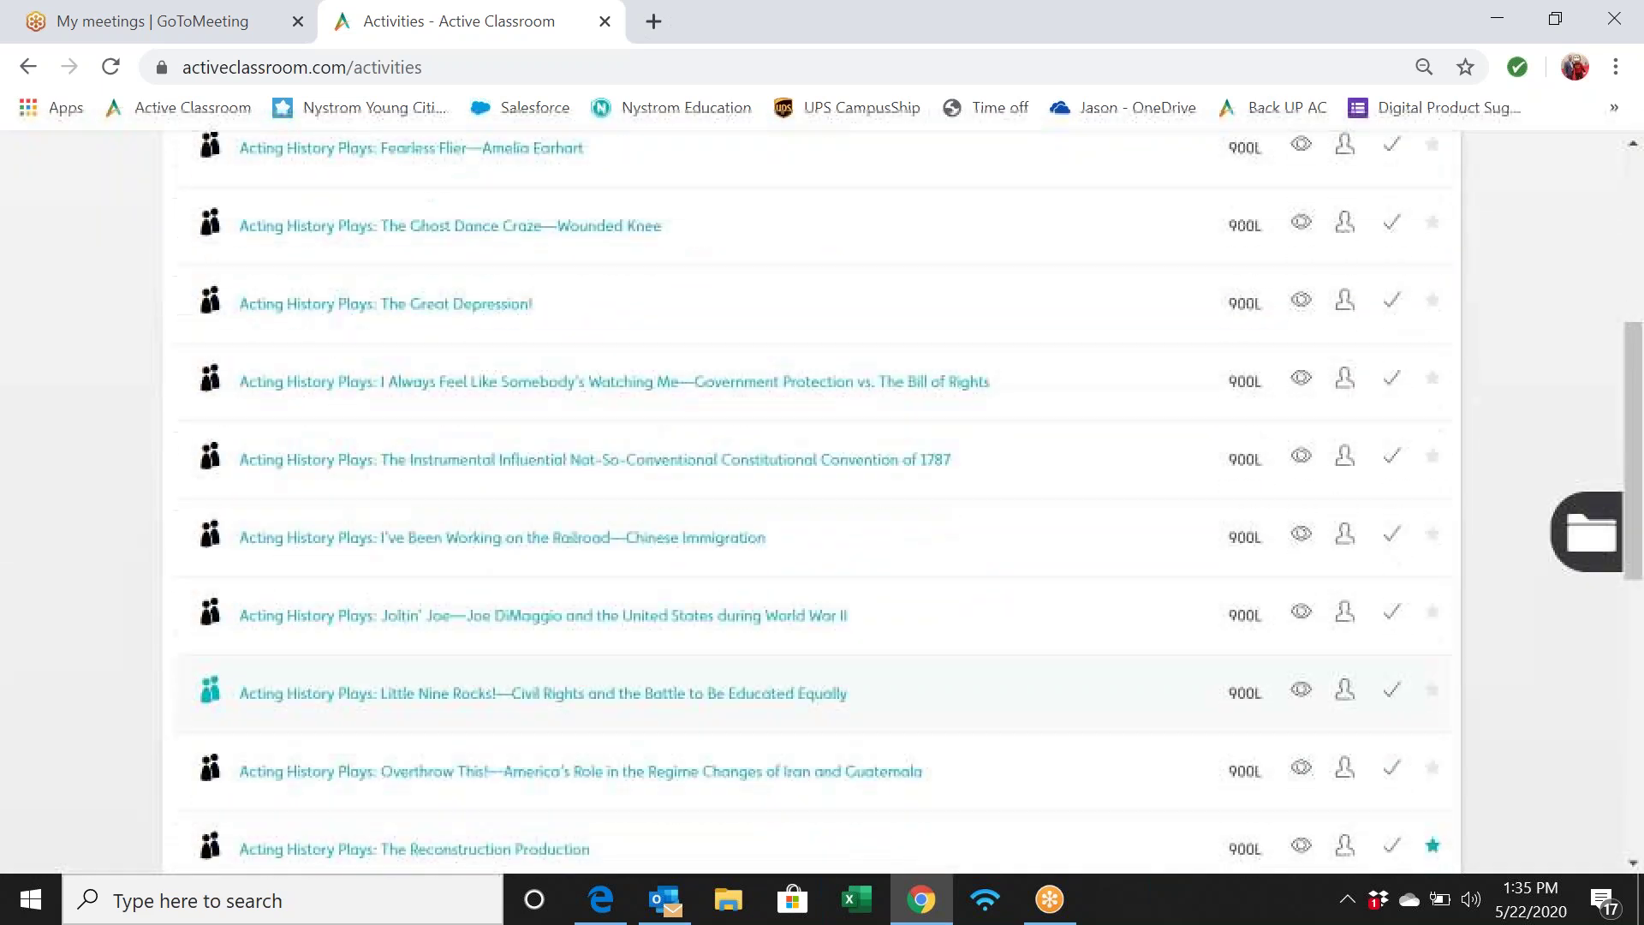
scroll(328, 728, down, 3)
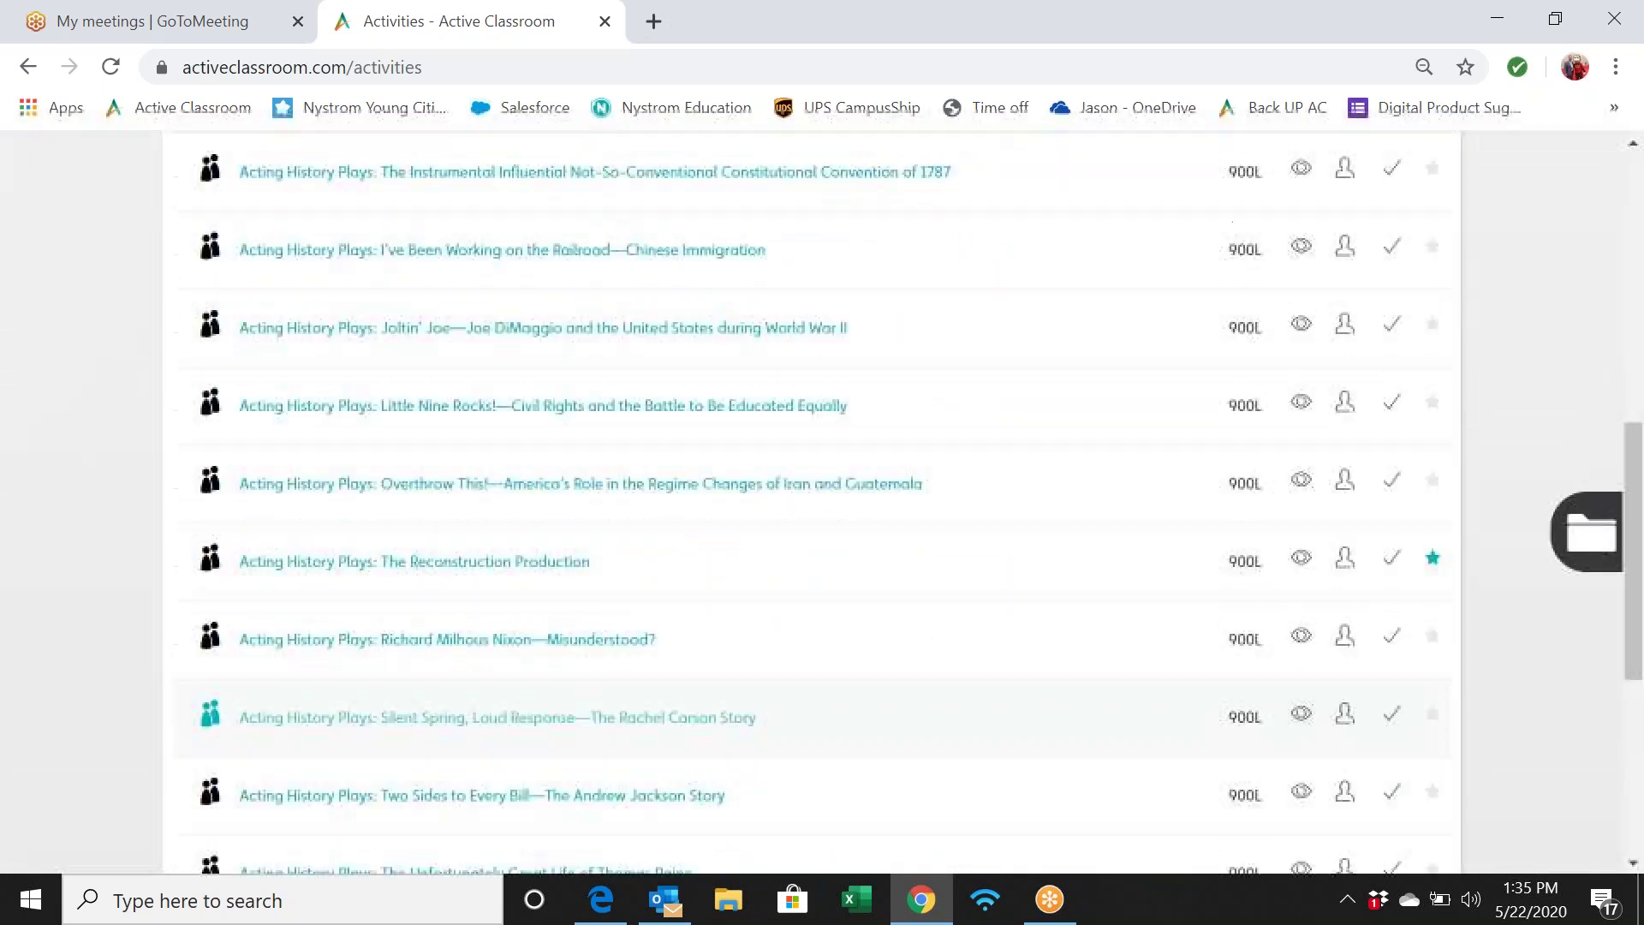
scroll(328, 728, down, 1)
scroll(328, 727, up, 10)
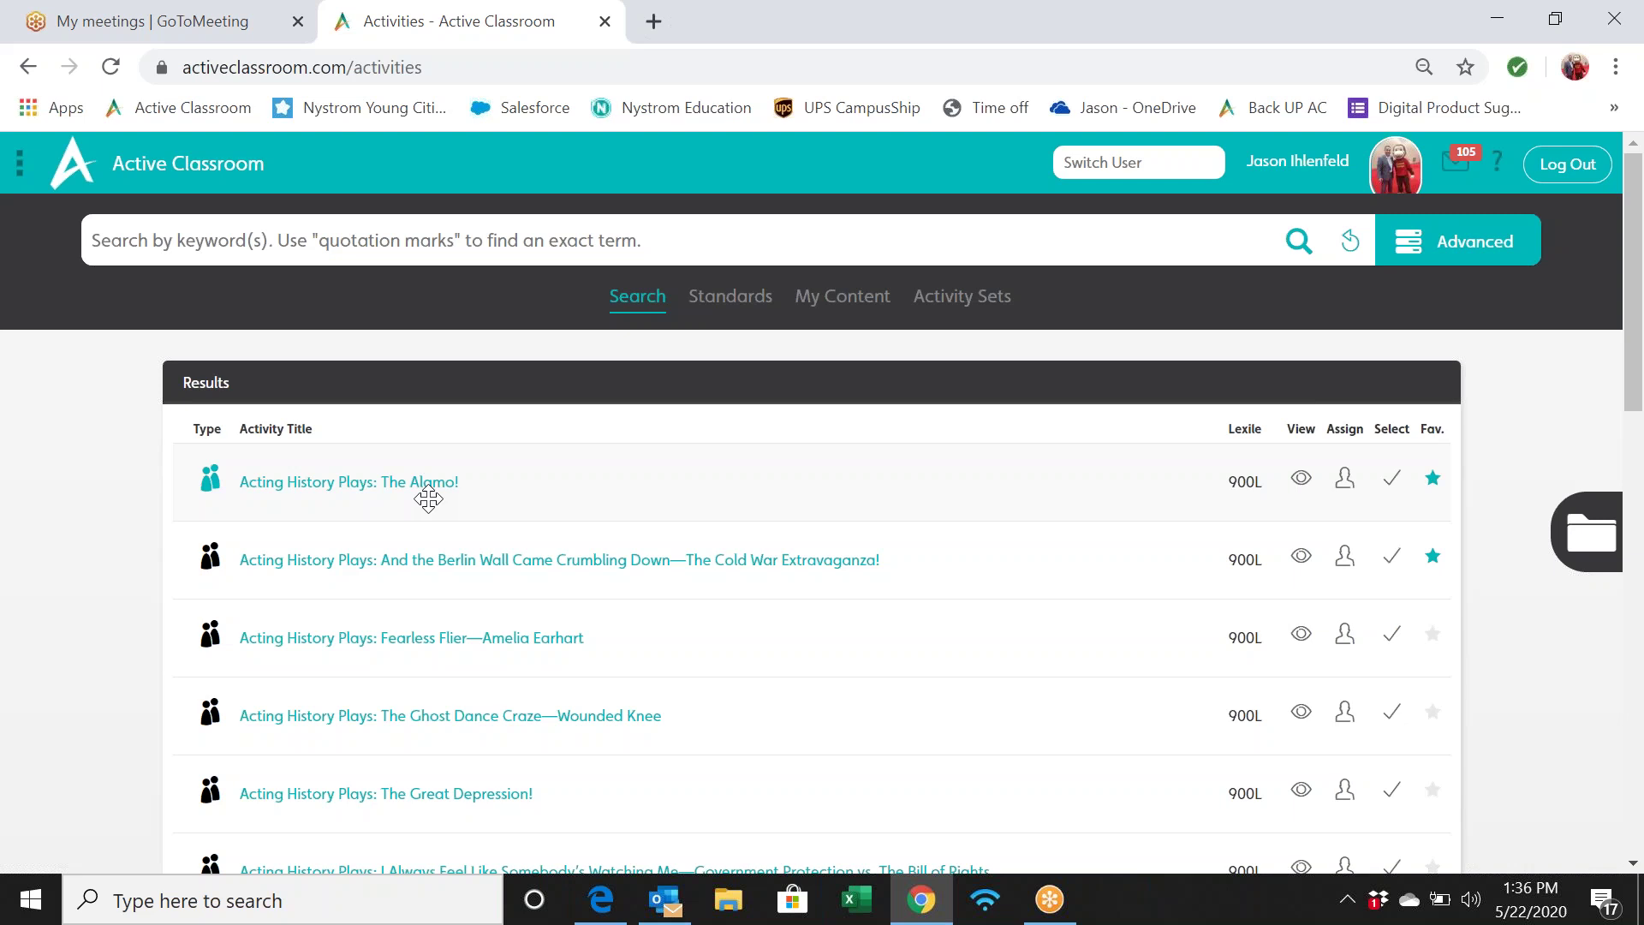
Step: Enter 'rockefeller' in the activities search bar and scroll the results
click(420, 244)
text(rockefeller)
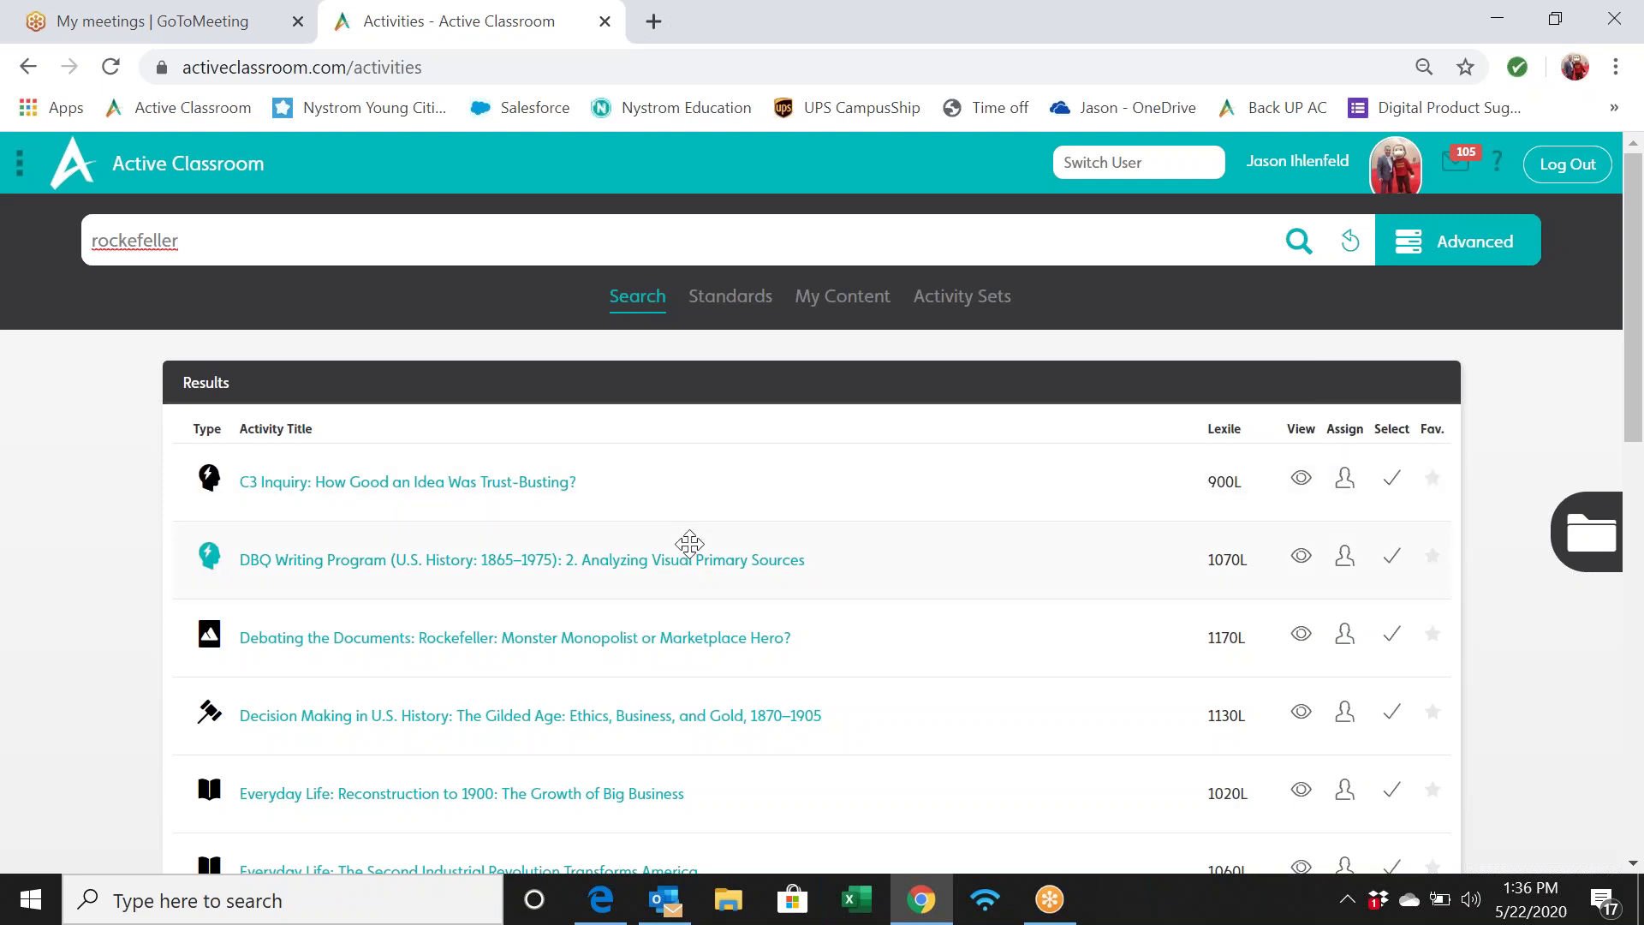
scroll(685, 535, down, 8)
scroll(685, 536, down, 5)
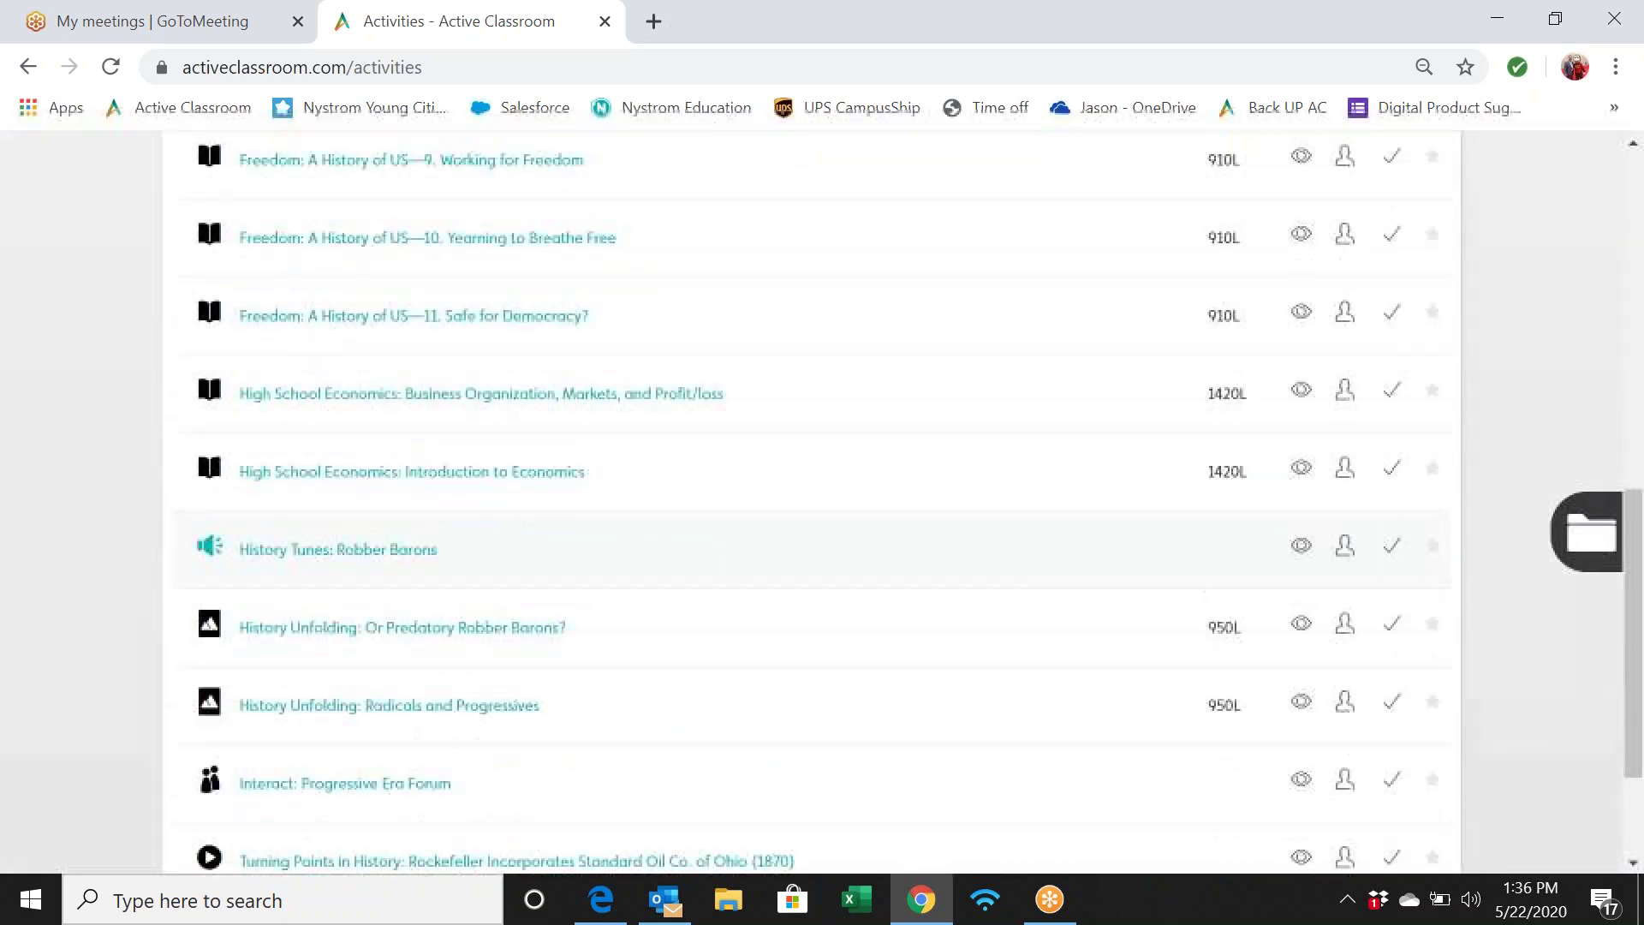
Step: Reset the rockefeller search so the full unfiltered activity list reloads
scroll(685, 535, up, 7)
scroll(685, 536, up, 6)
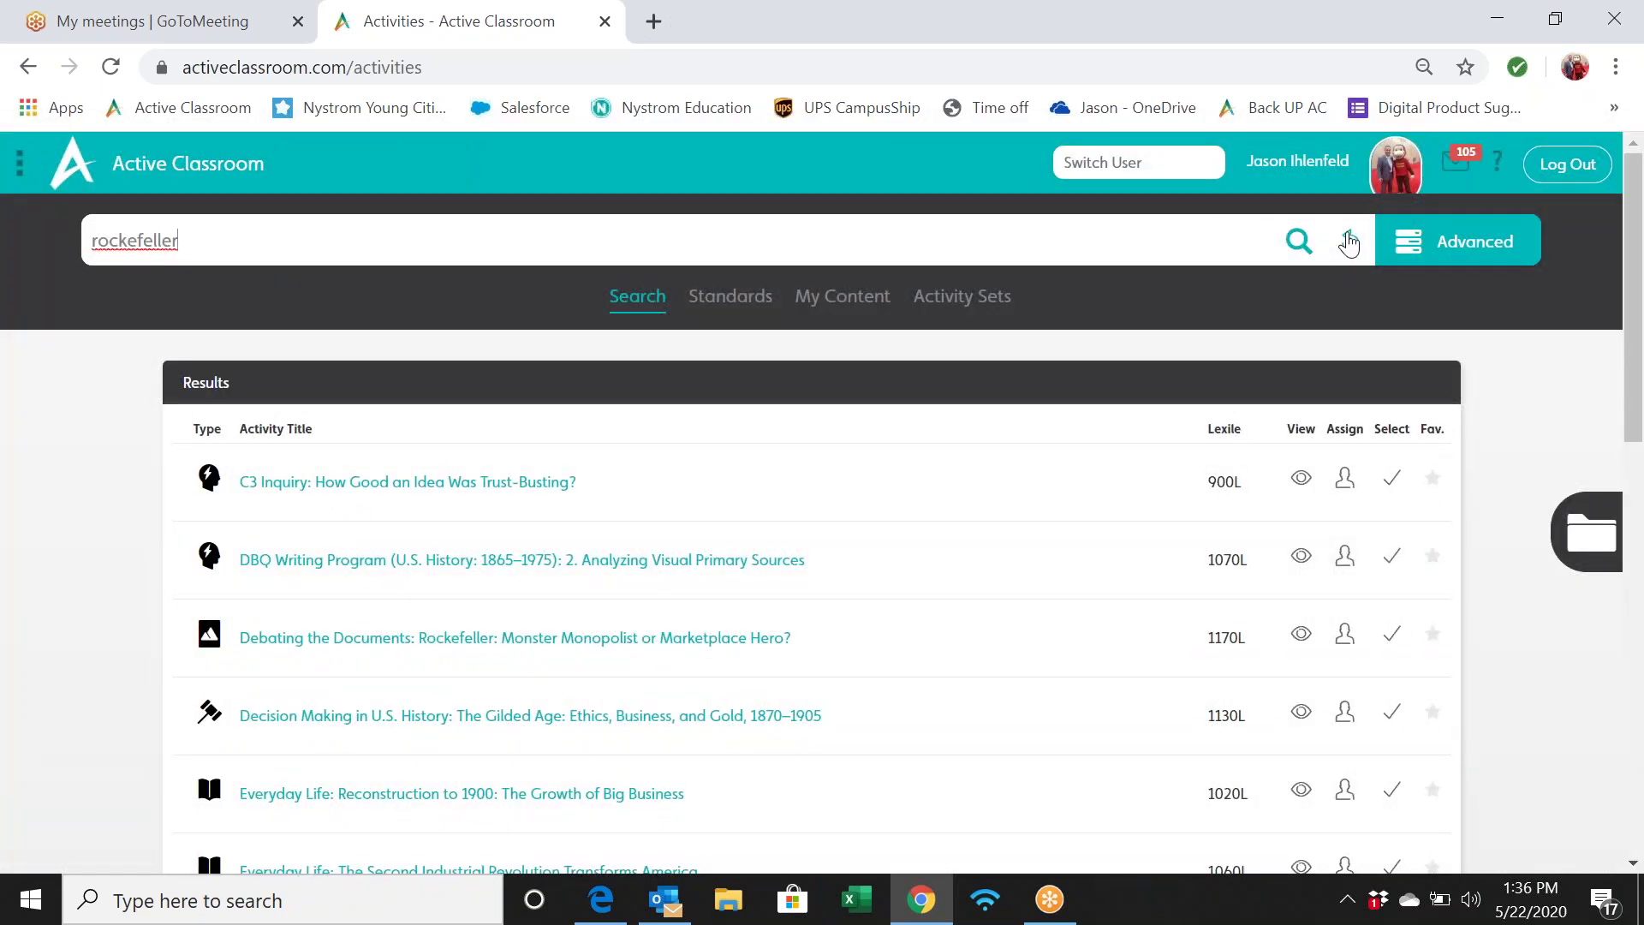
click(1185, 231)
click(1350, 241)
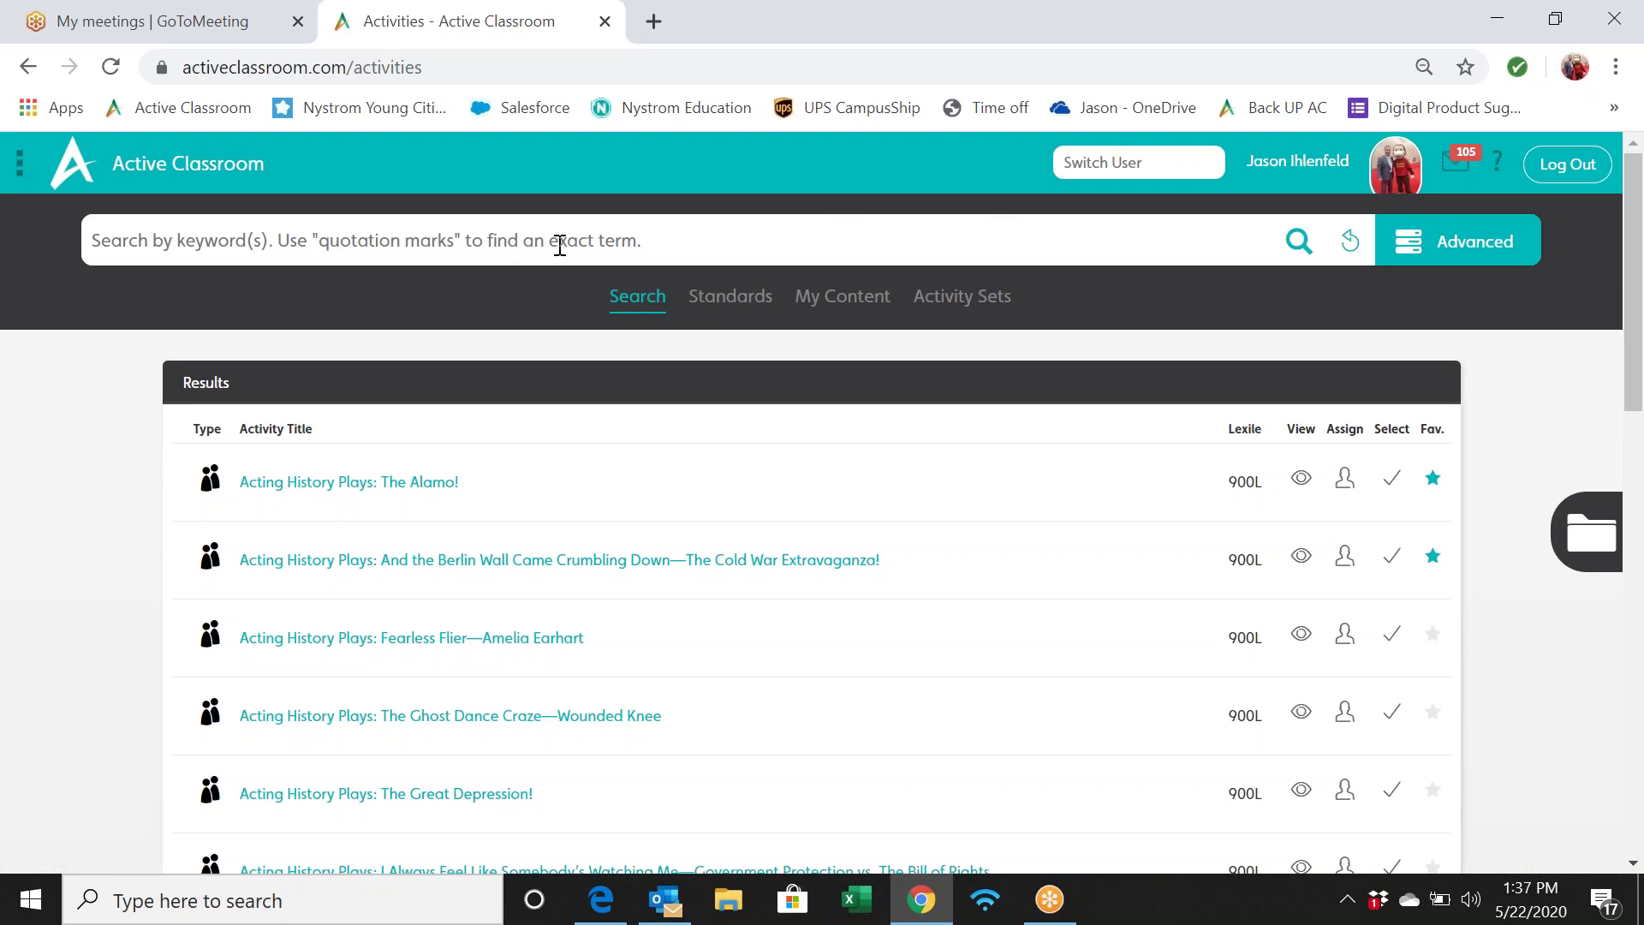
Step: On the Standards tab, show Grade 11 State Content Standards
click(749, 303)
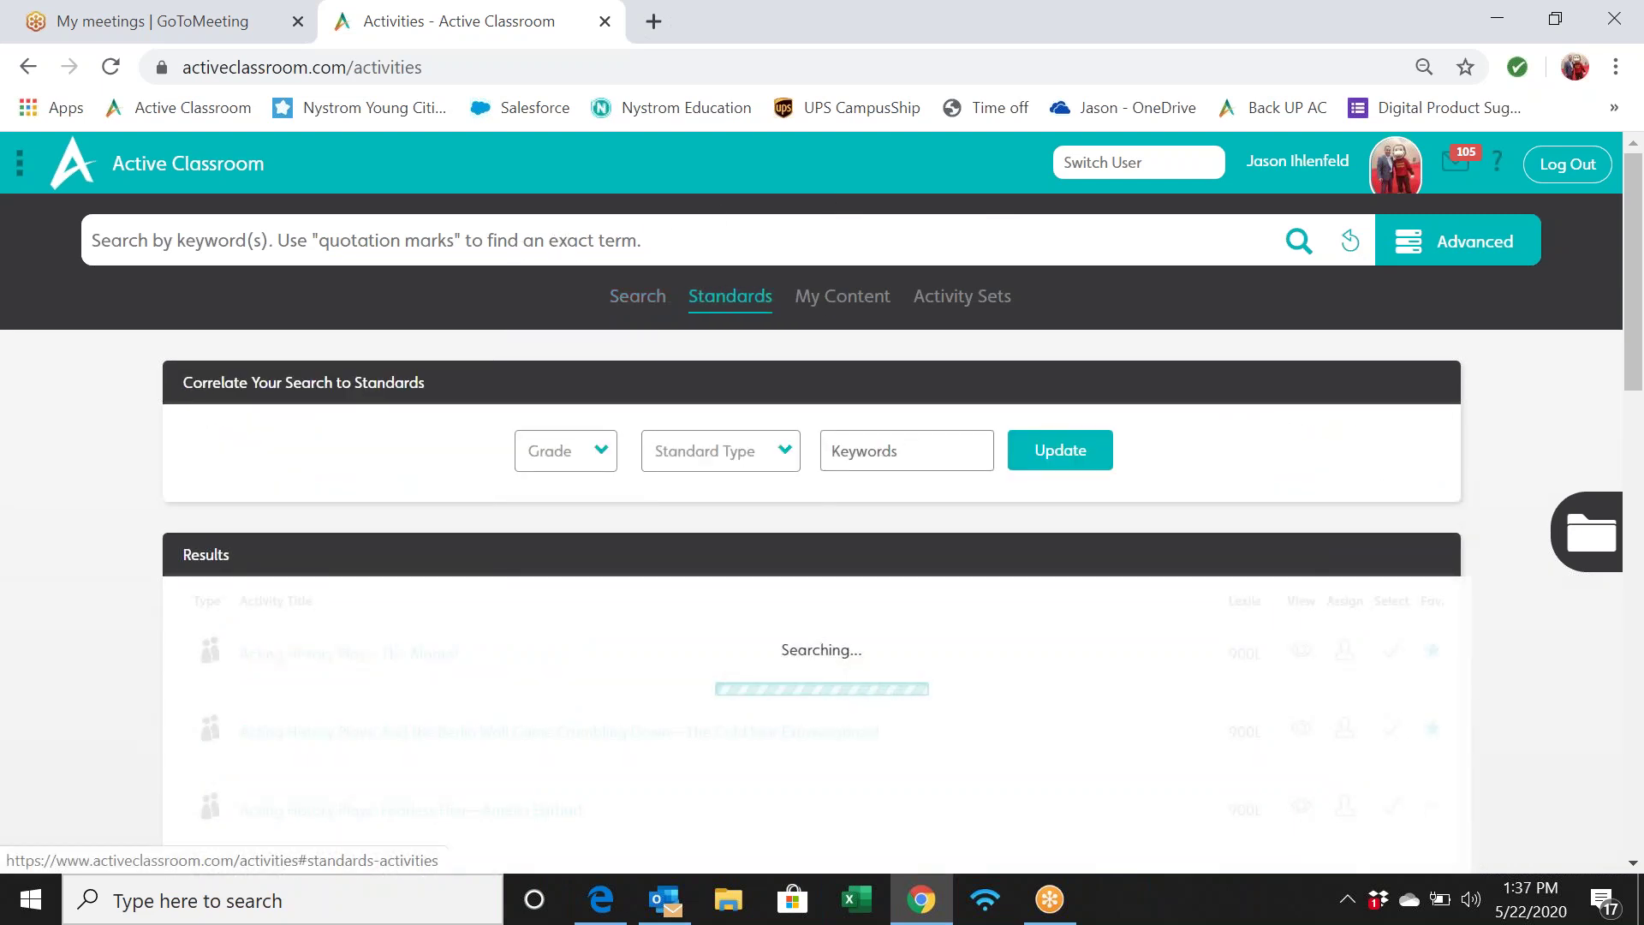
click(601, 452)
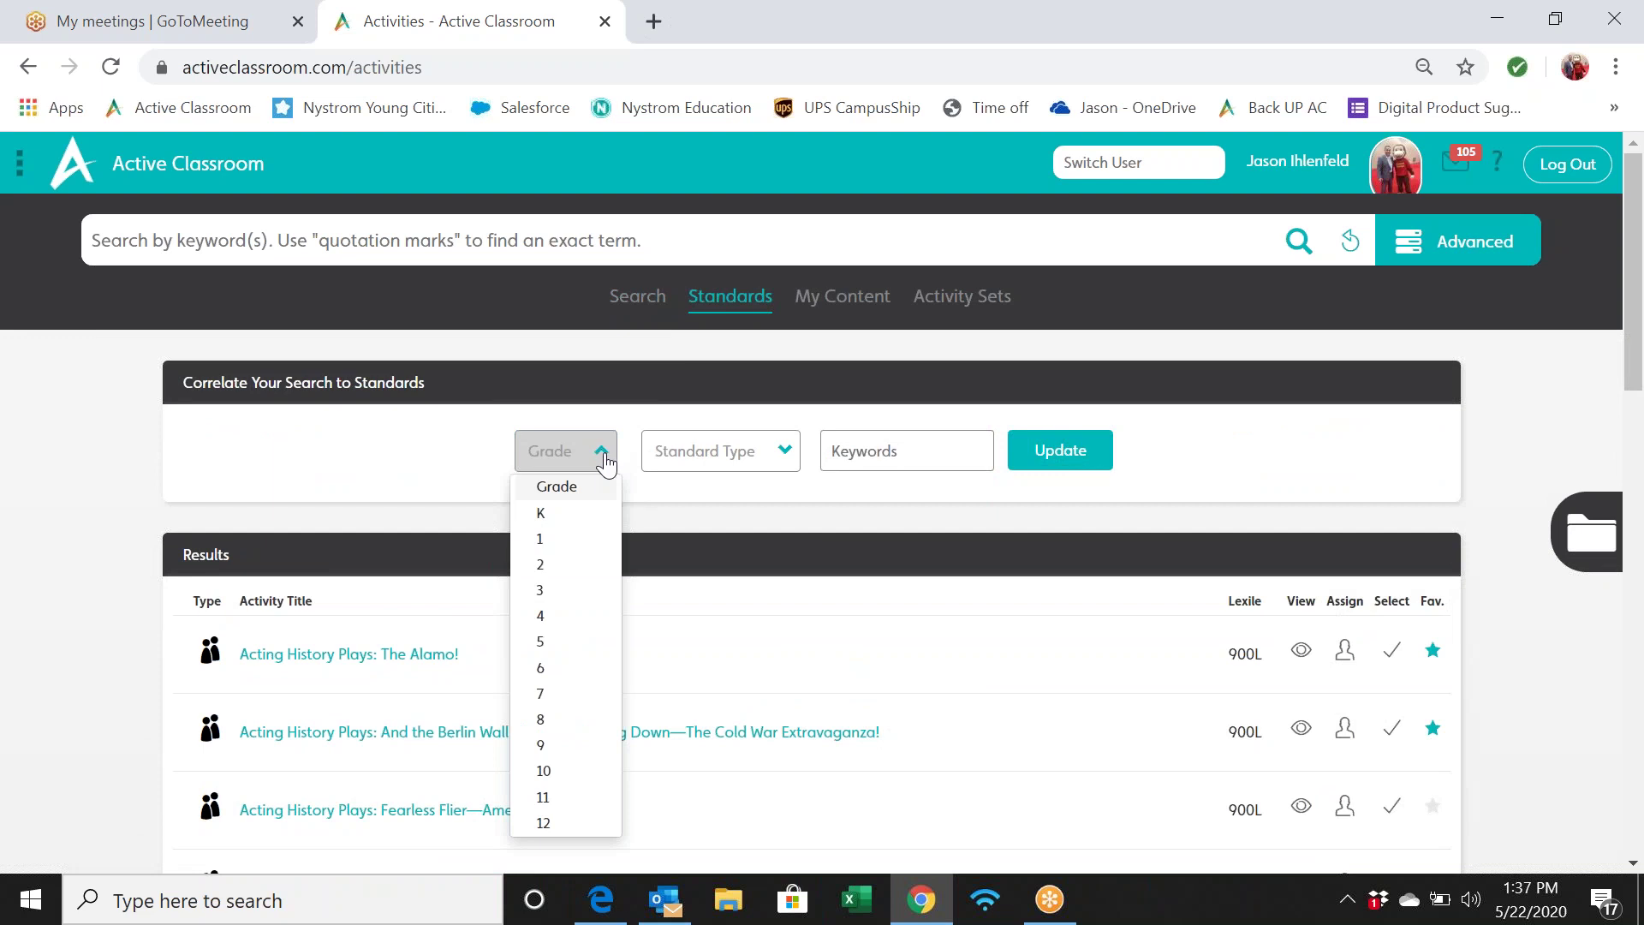
click(548, 798)
click(758, 471)
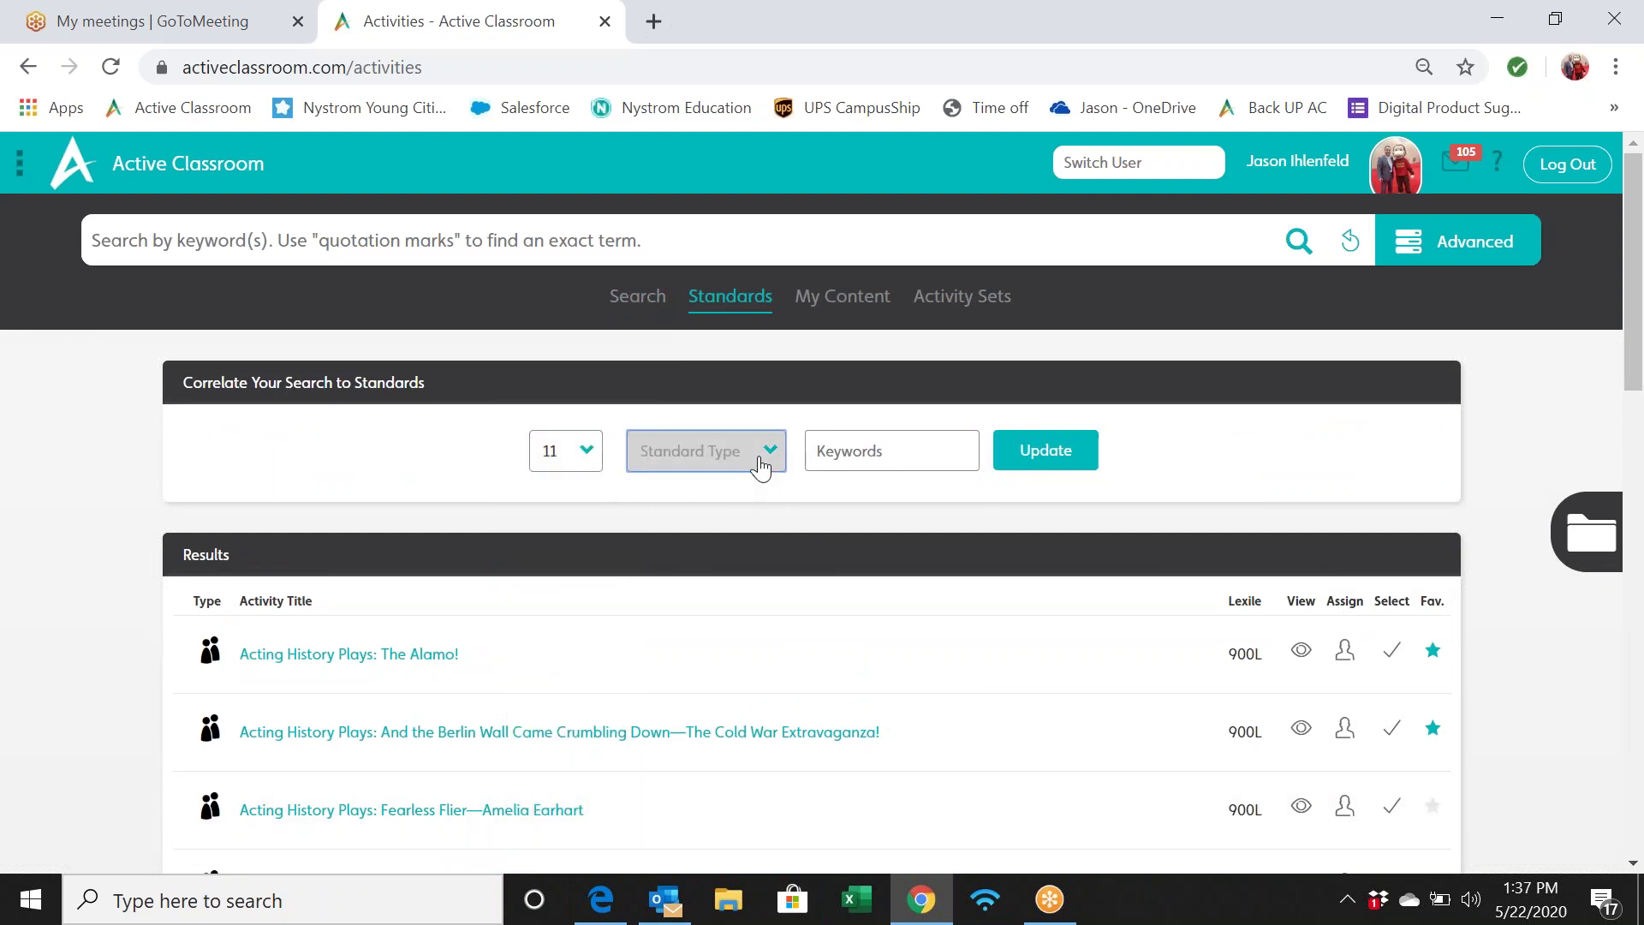
click(745, 514)
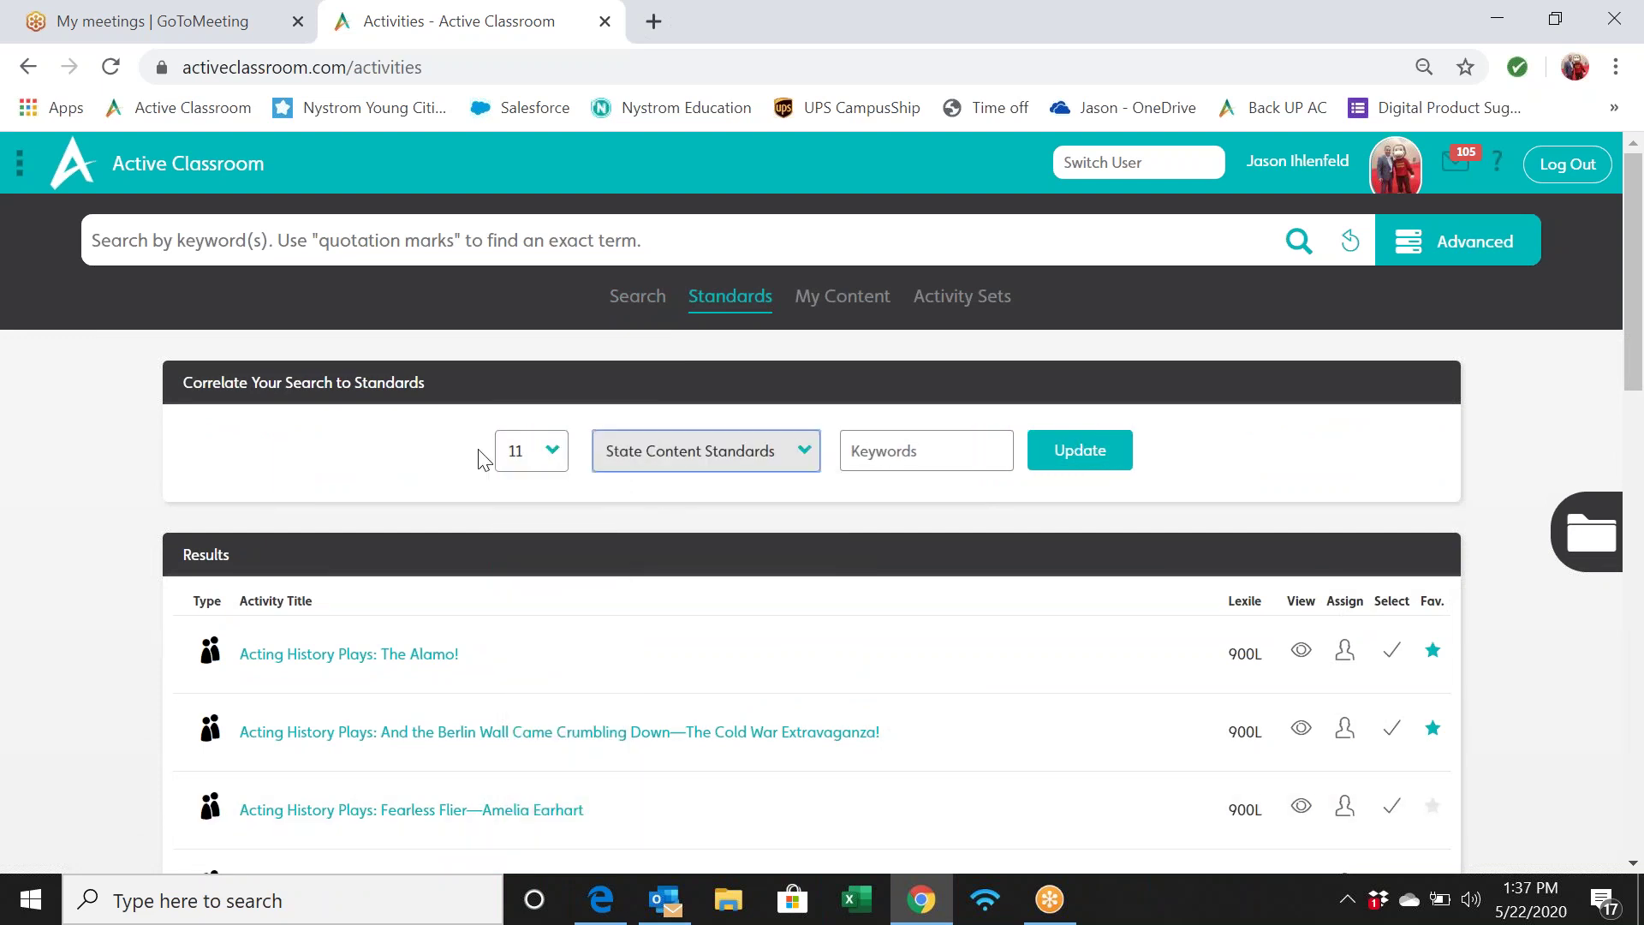
click(1083, 447)
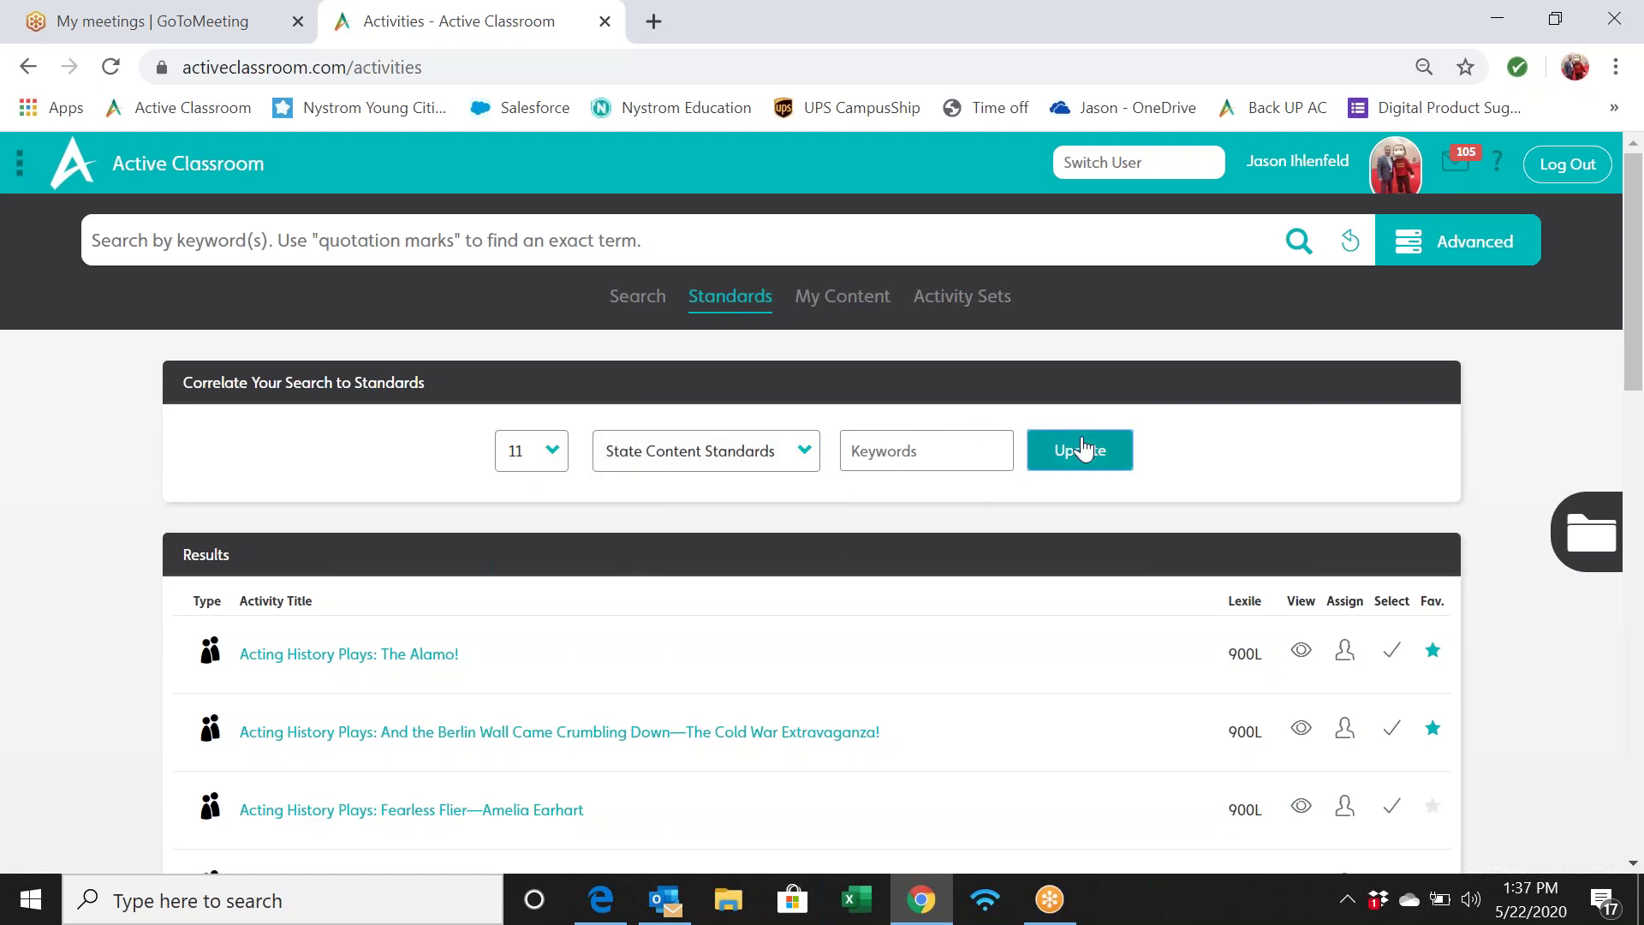
Step: Browse the §113.41 U.S. History Since 1877 standards, highlighting the course title and (1)(A) code
scroll(697, 647, down, 1)
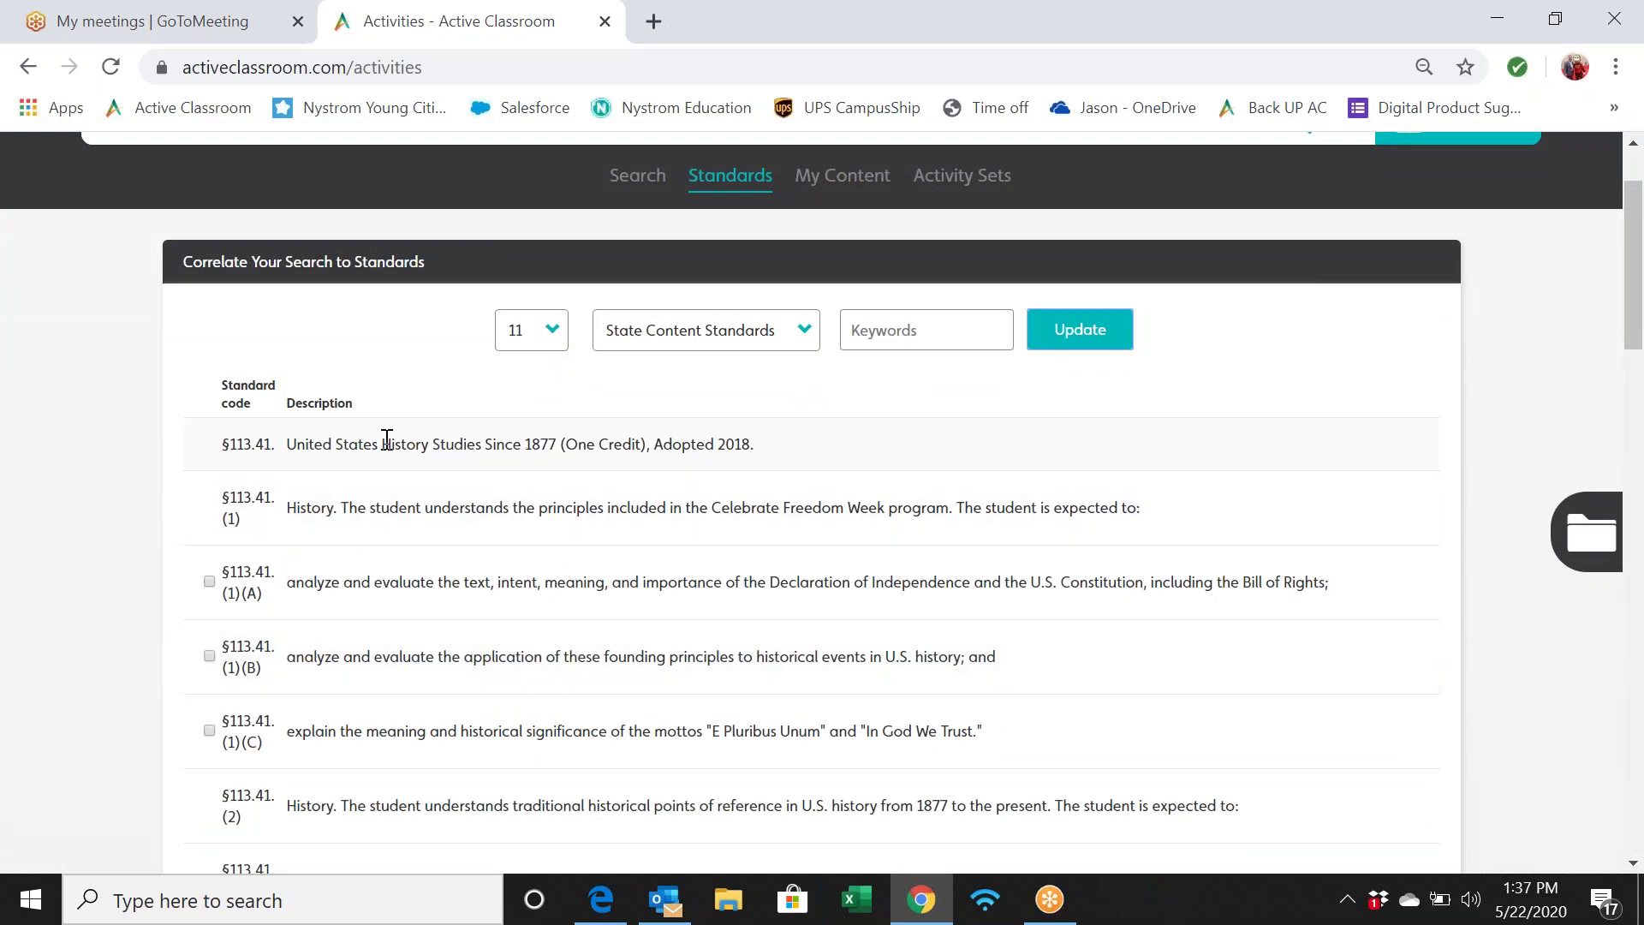
drag(291, 443, 755, 445)
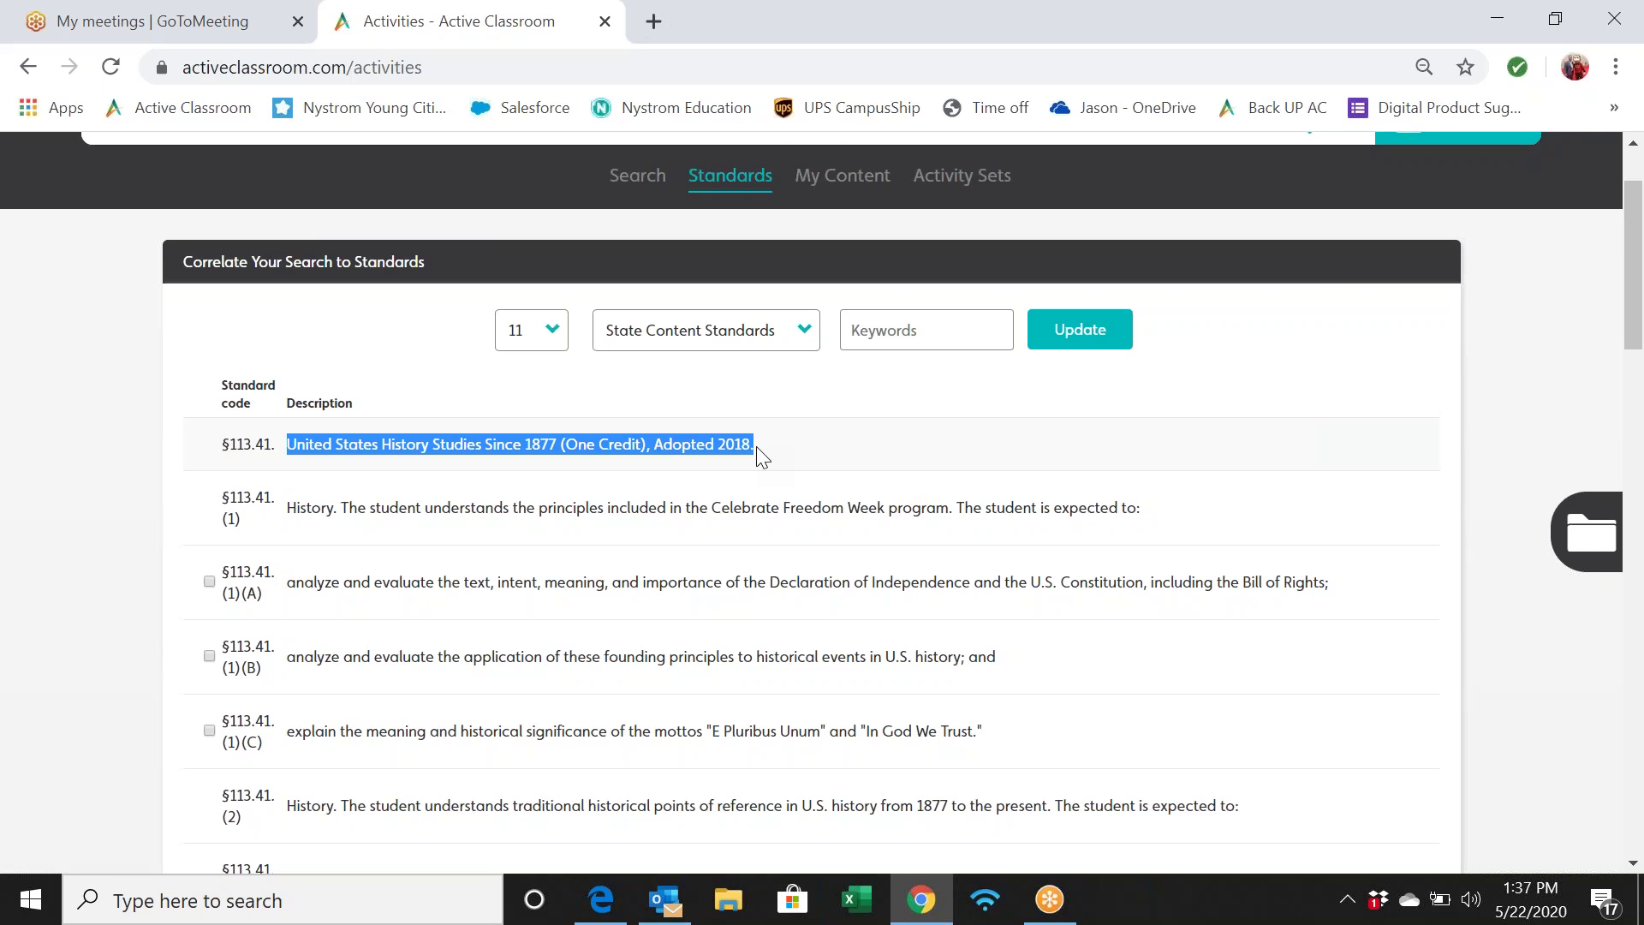
scroll(705, 581, down, 1)
scroll(775, 453, down, 1)
click(776, 454)
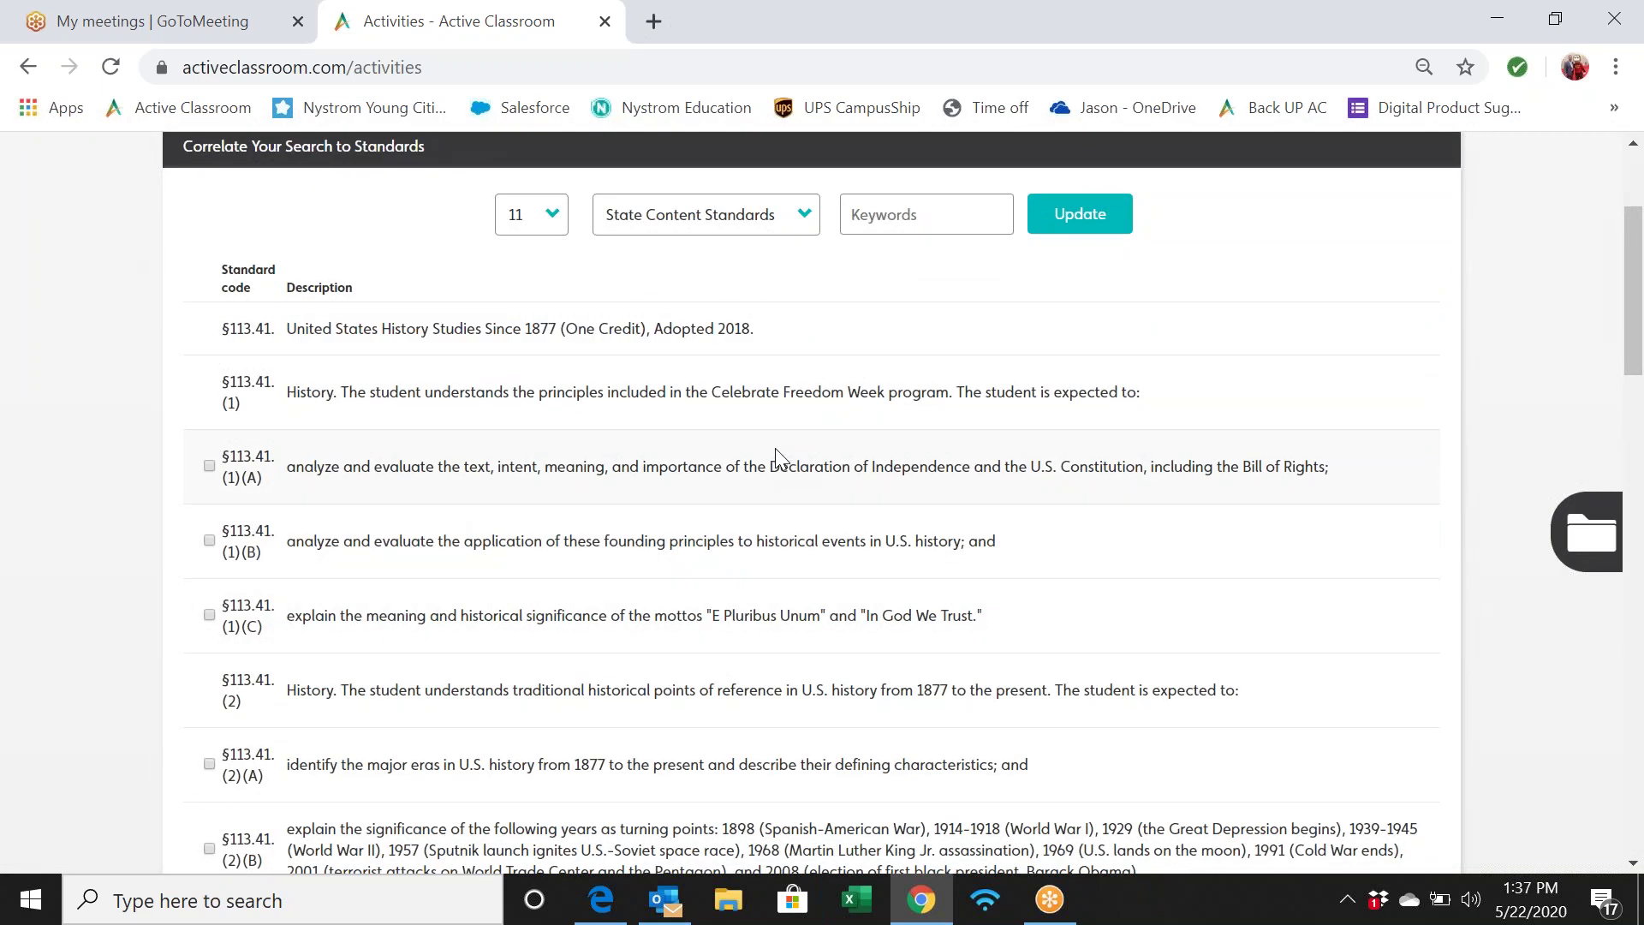
scroll(776, 454, down, 5)
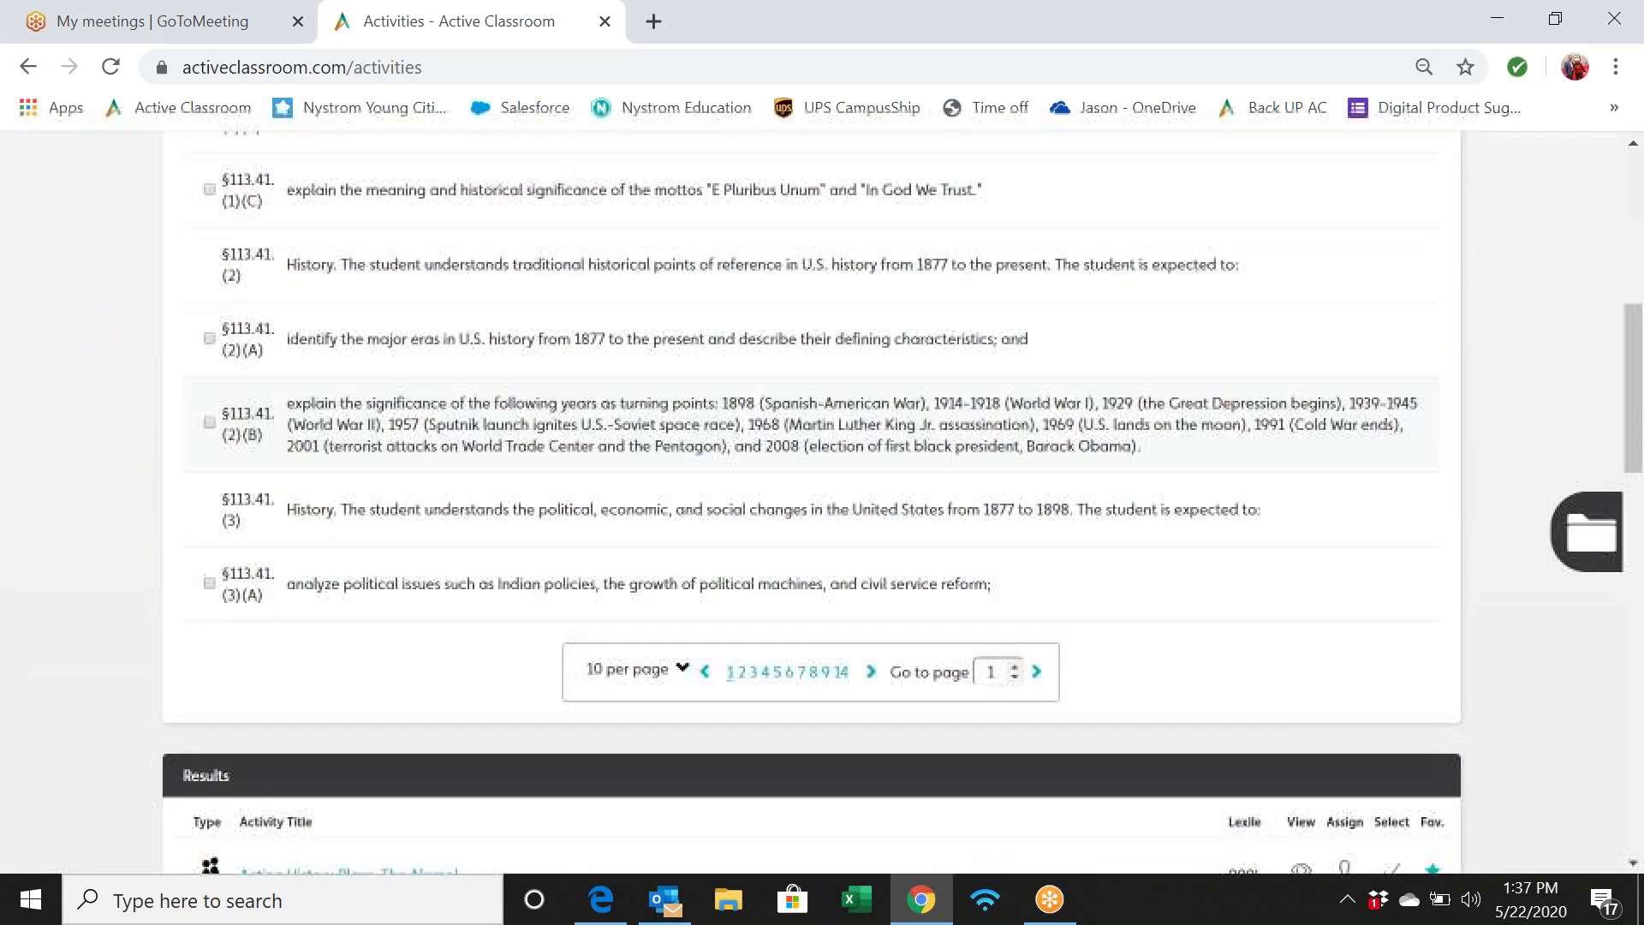
scroll(812, 501, up, 4)
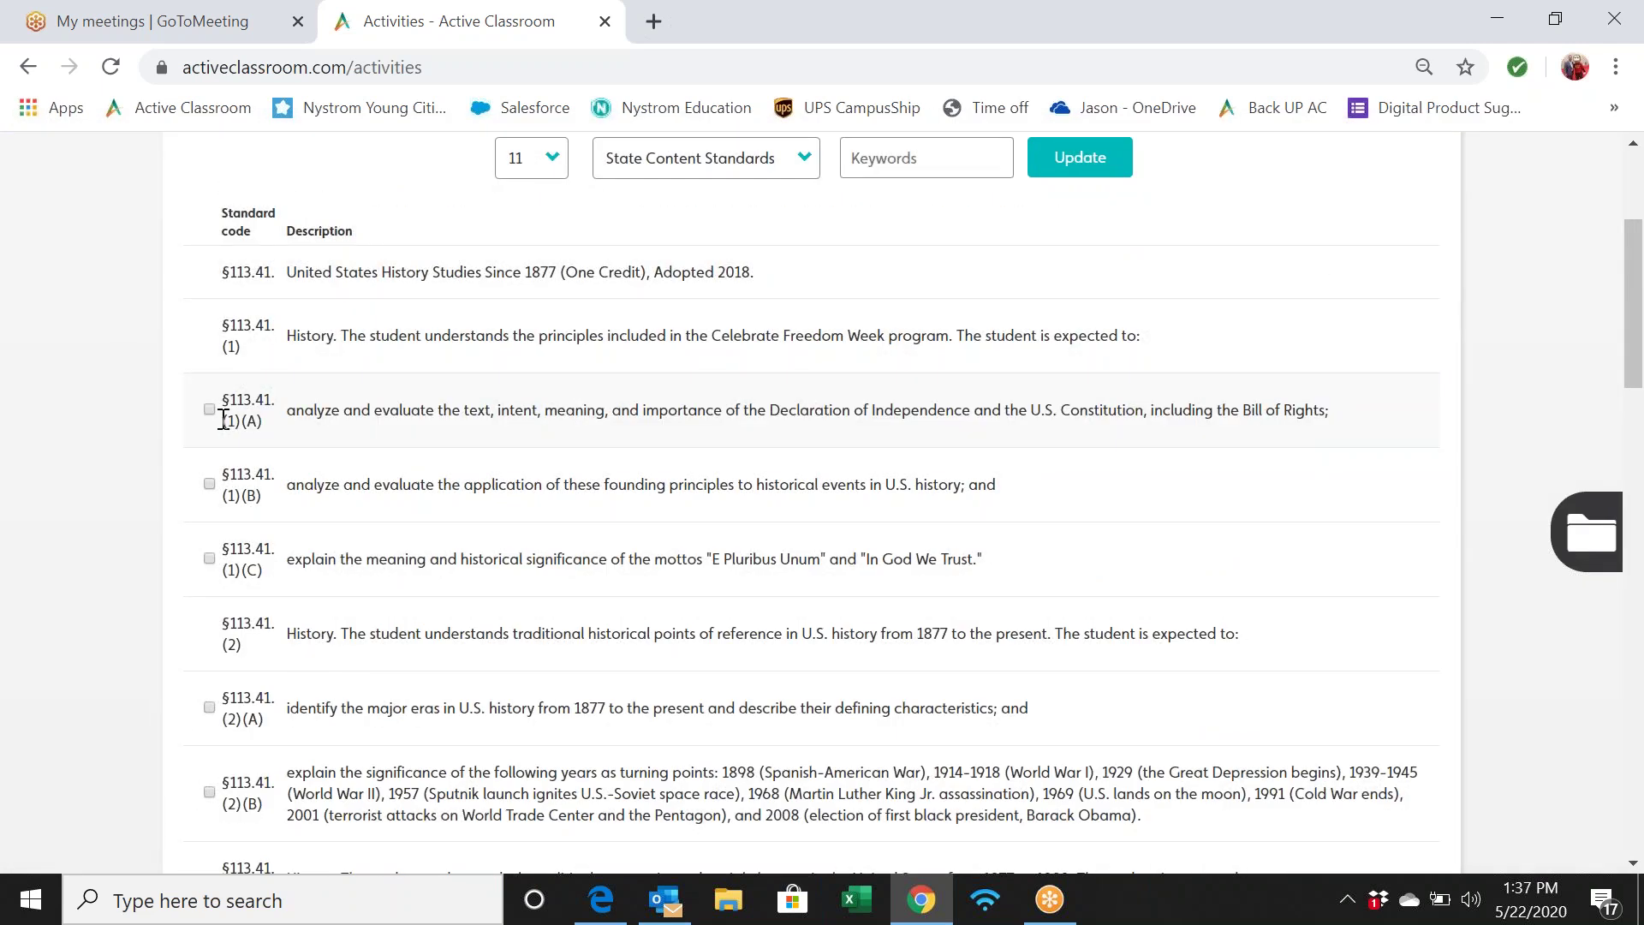
drag(222, 419, 264, 420)
scroll(416, 428, down, 3)
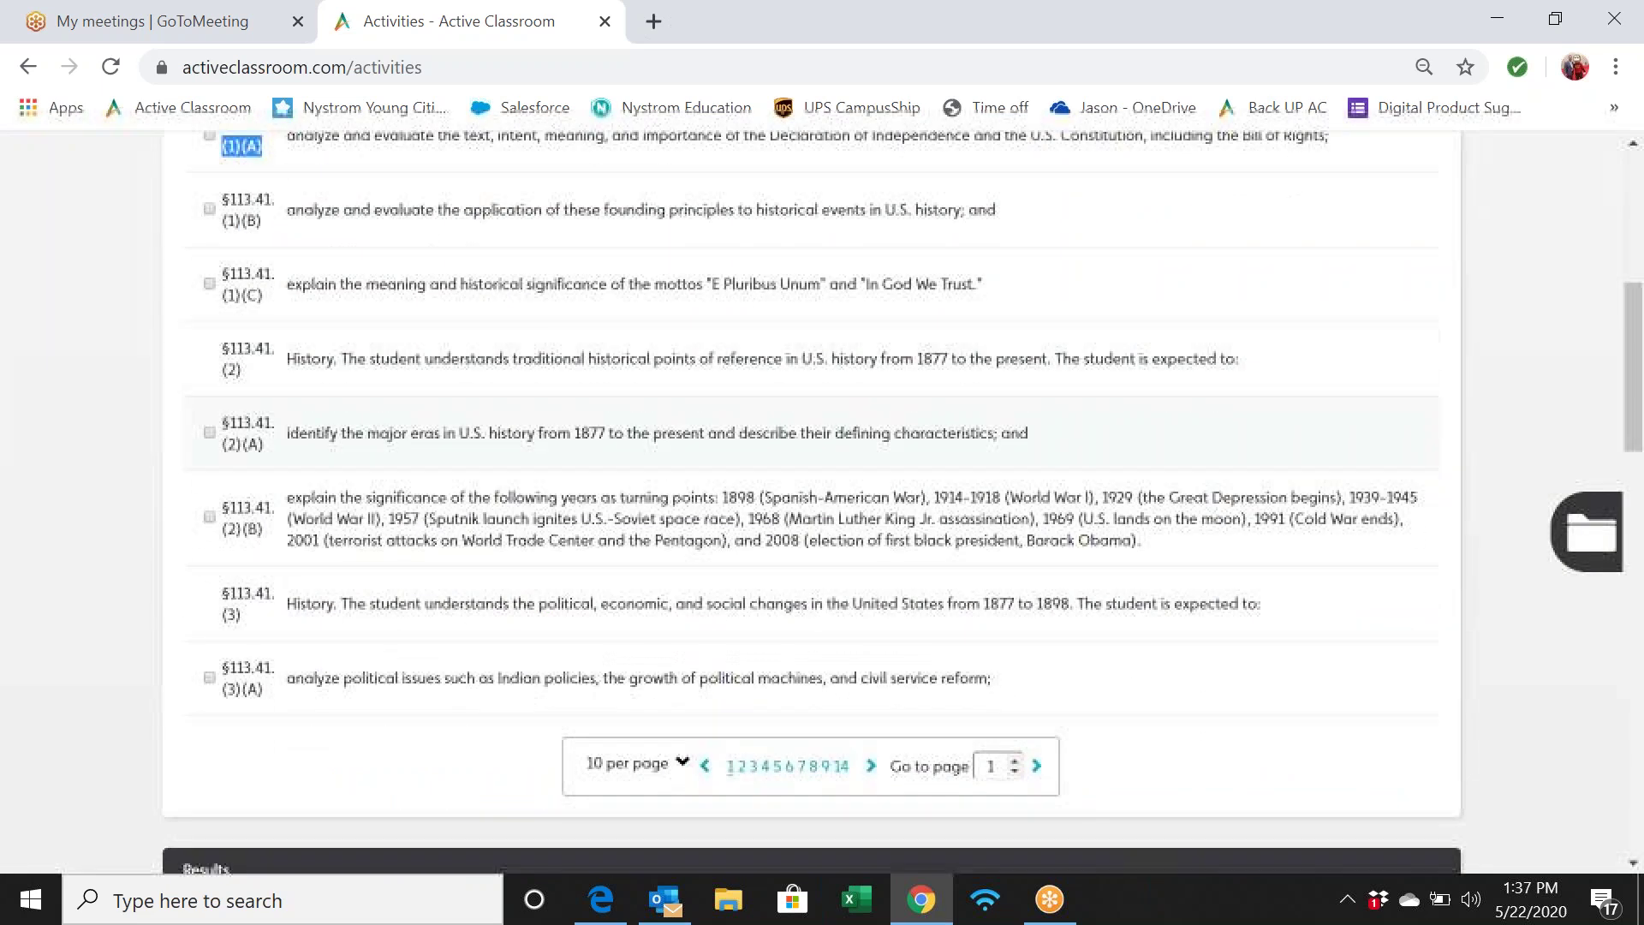
scroll(416, 428, up, 5)
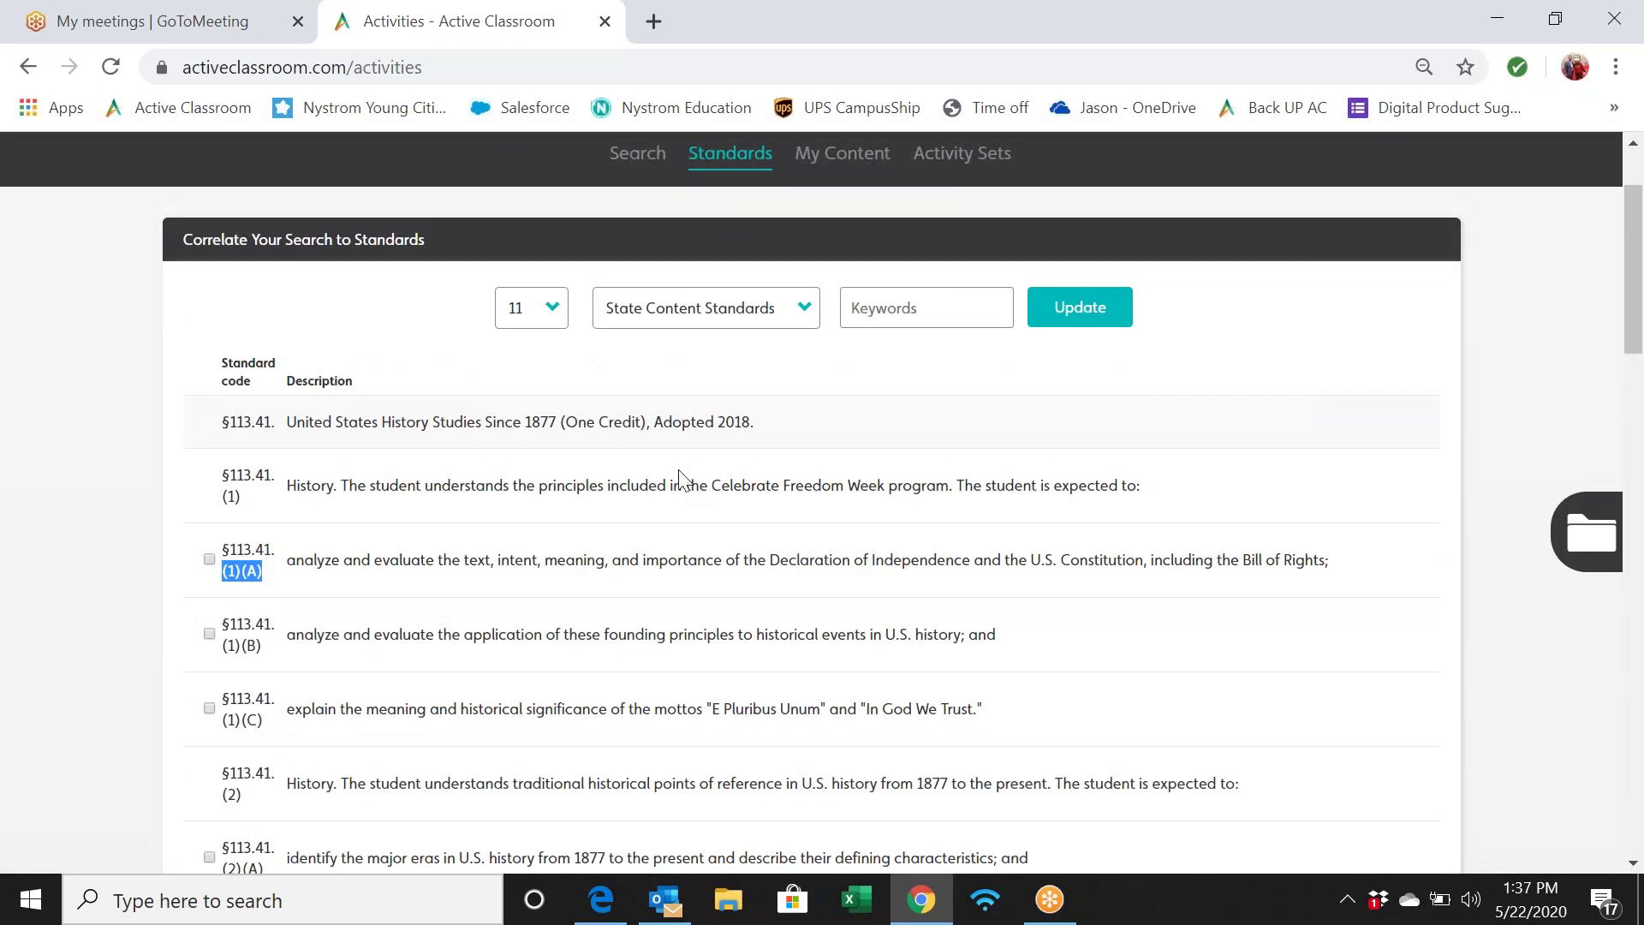
Step: Filter the standards by keyword '(5)', then delete the keyword from the box
click(920, 310)
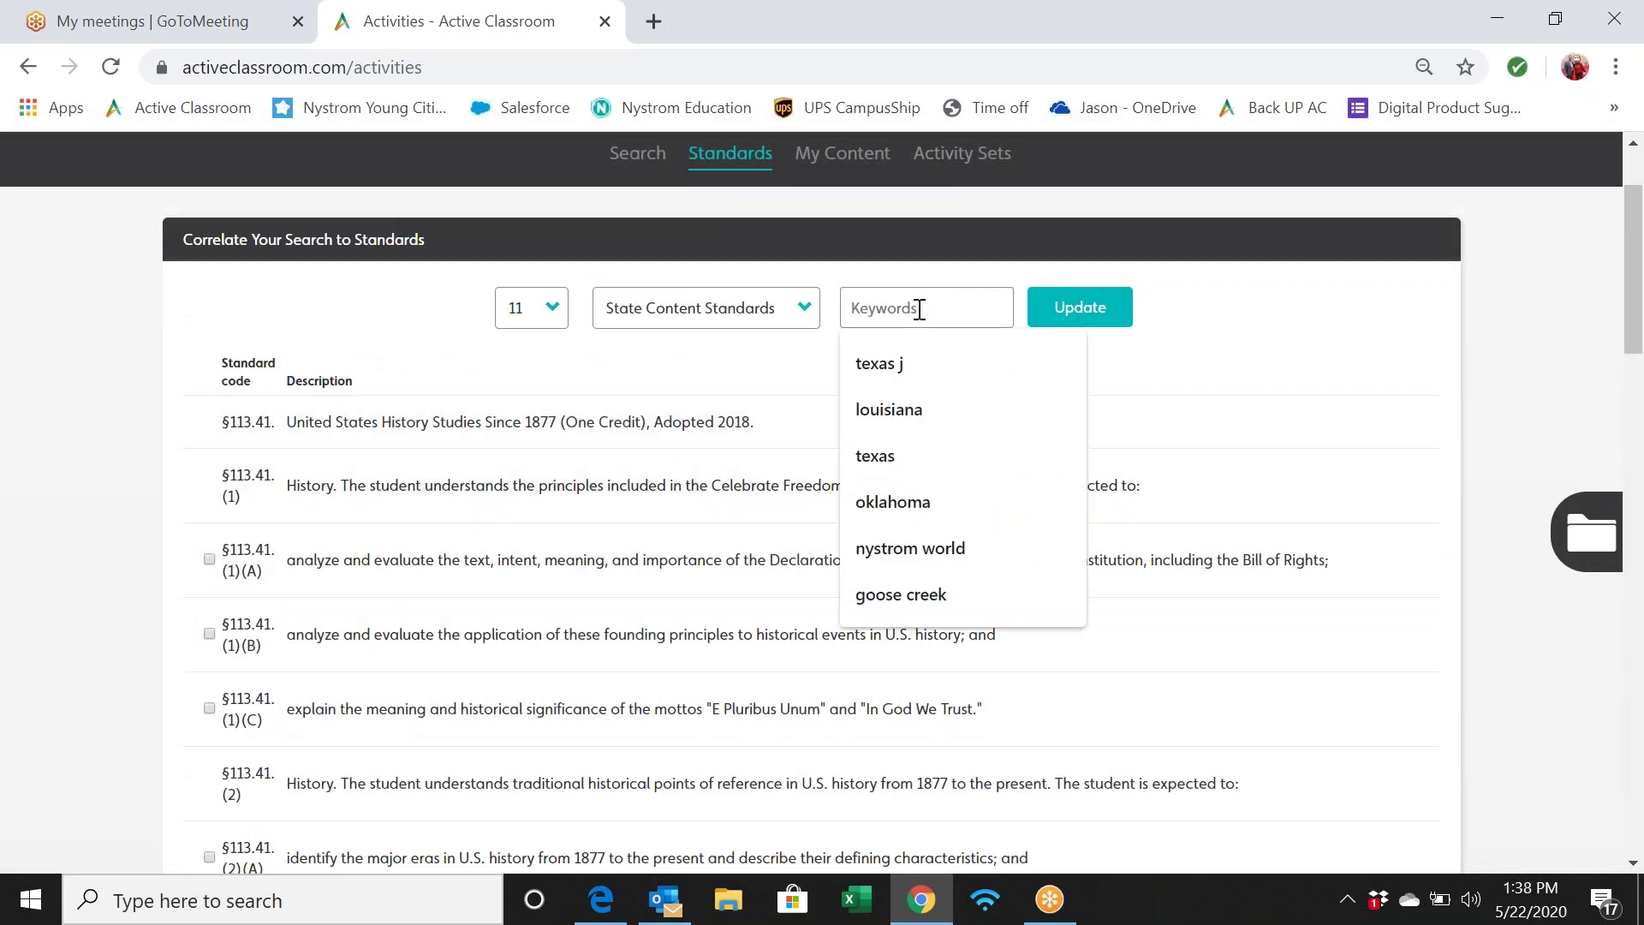
text(5)
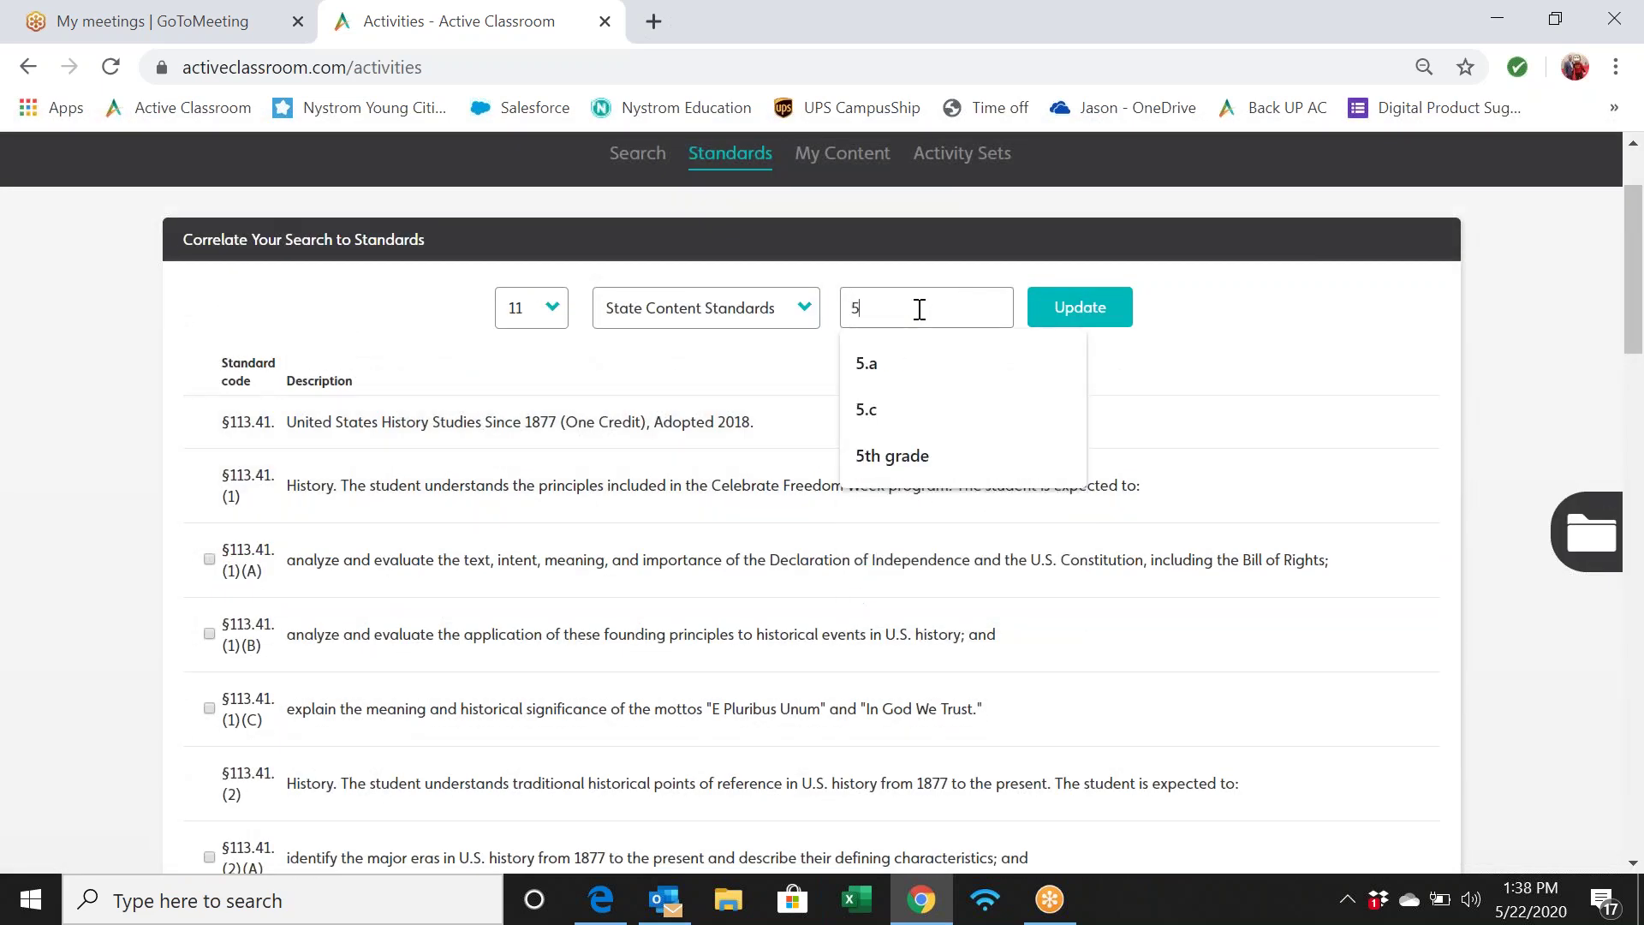
key(BackSpace)
text((5))
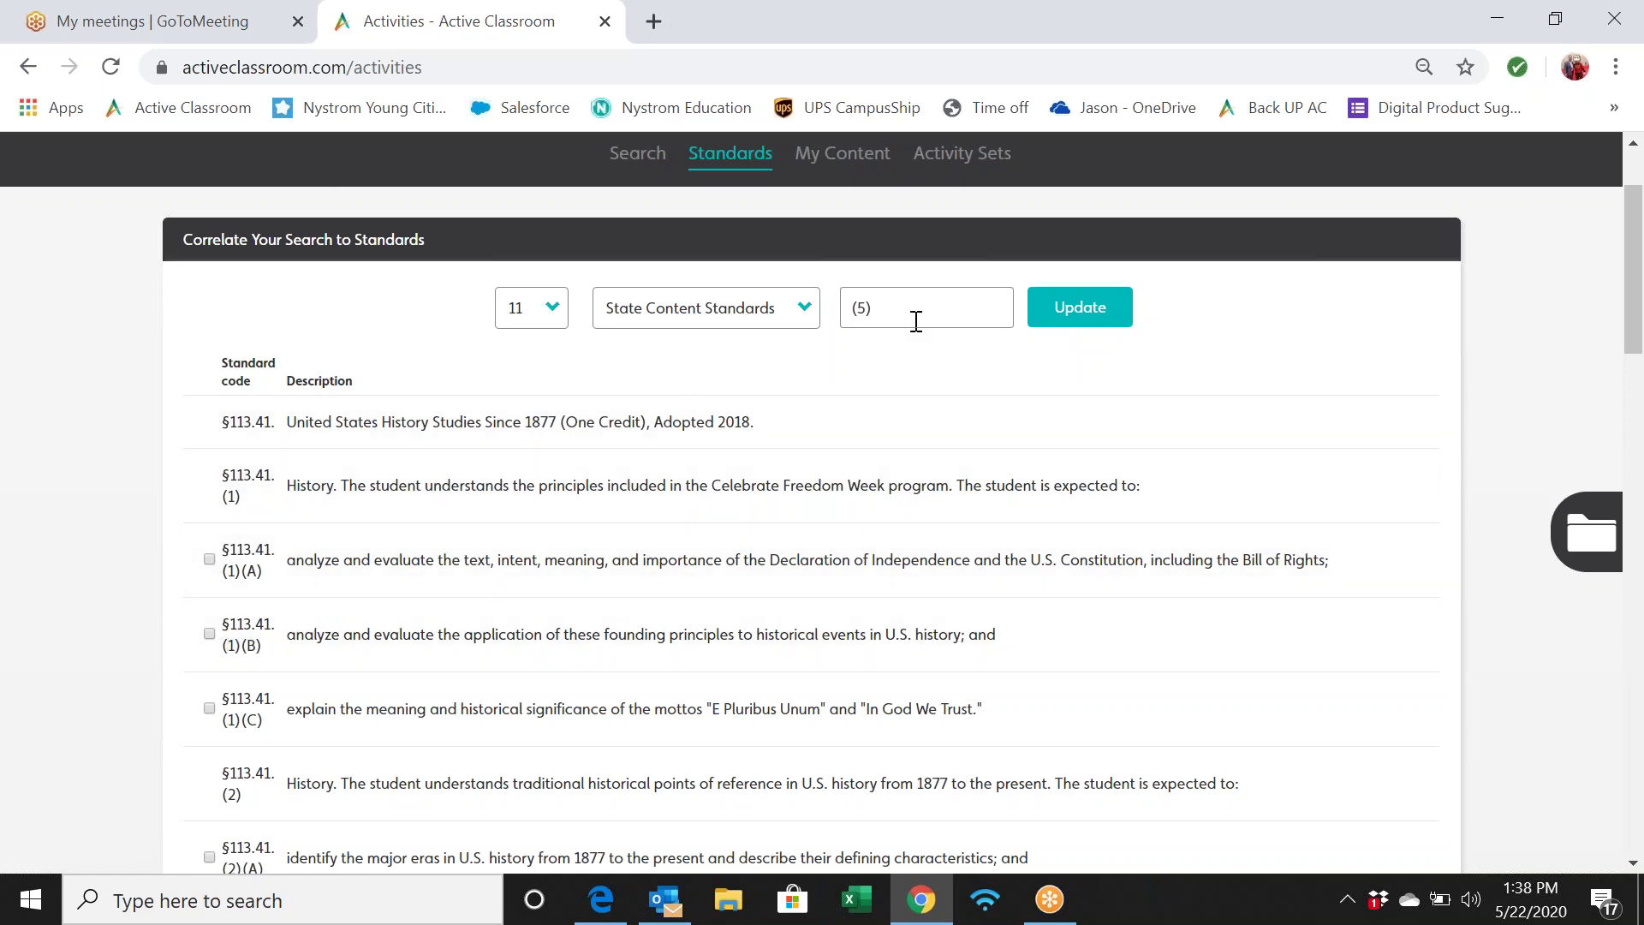
click(1125, 320)
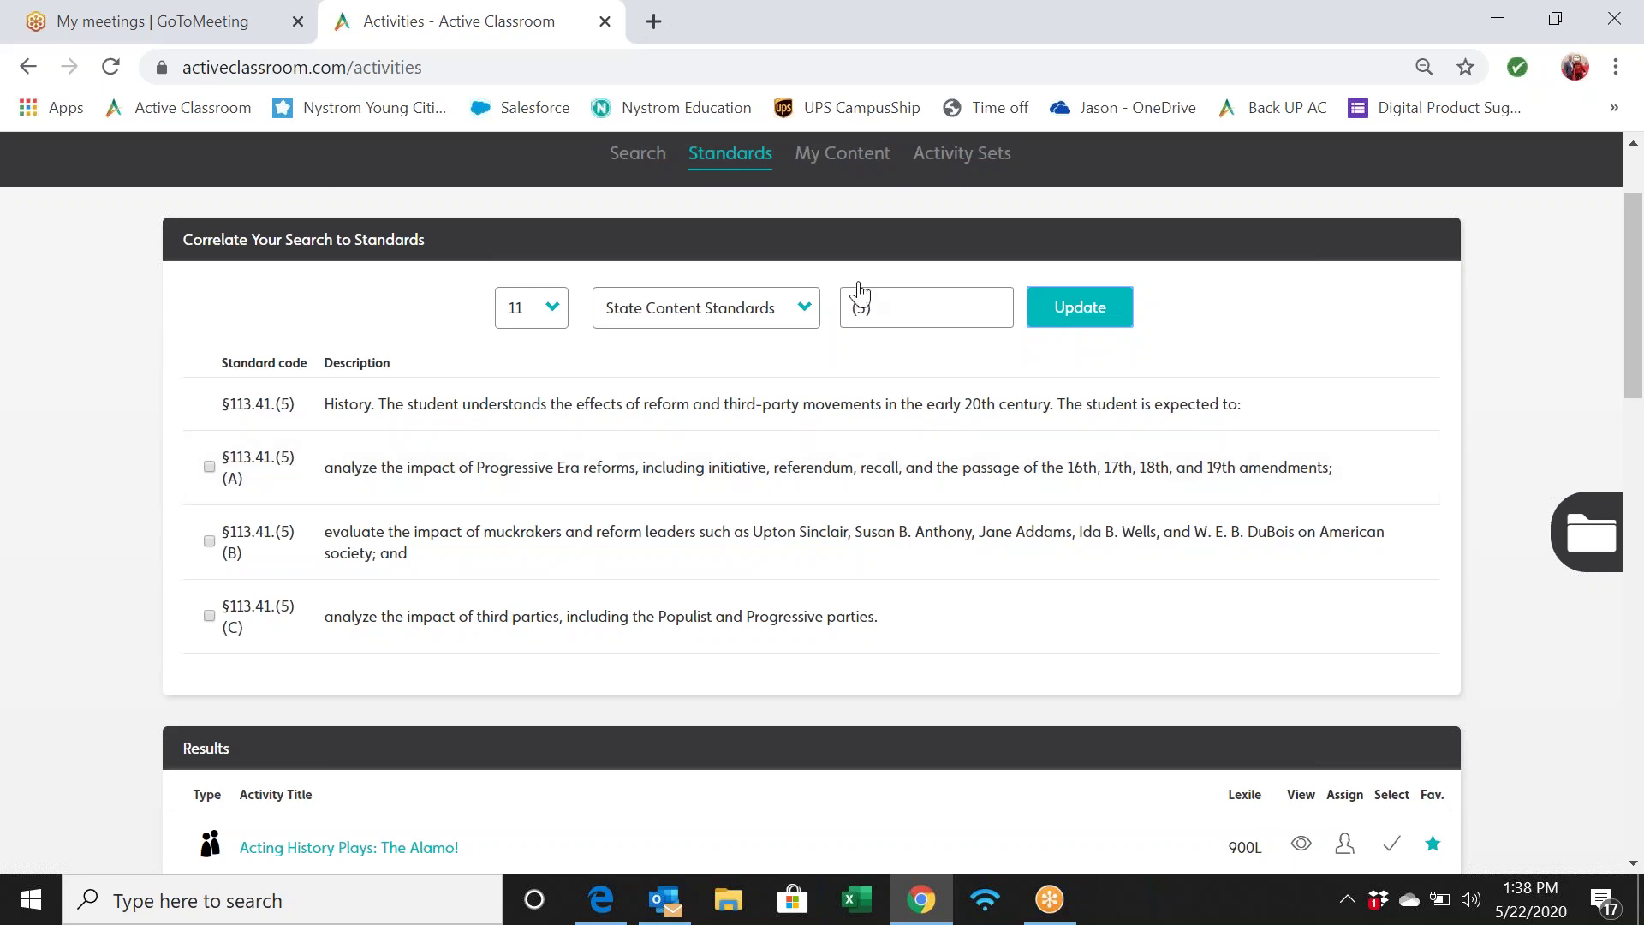
drag(892, 304, 856, 308)
key(BackSpace)
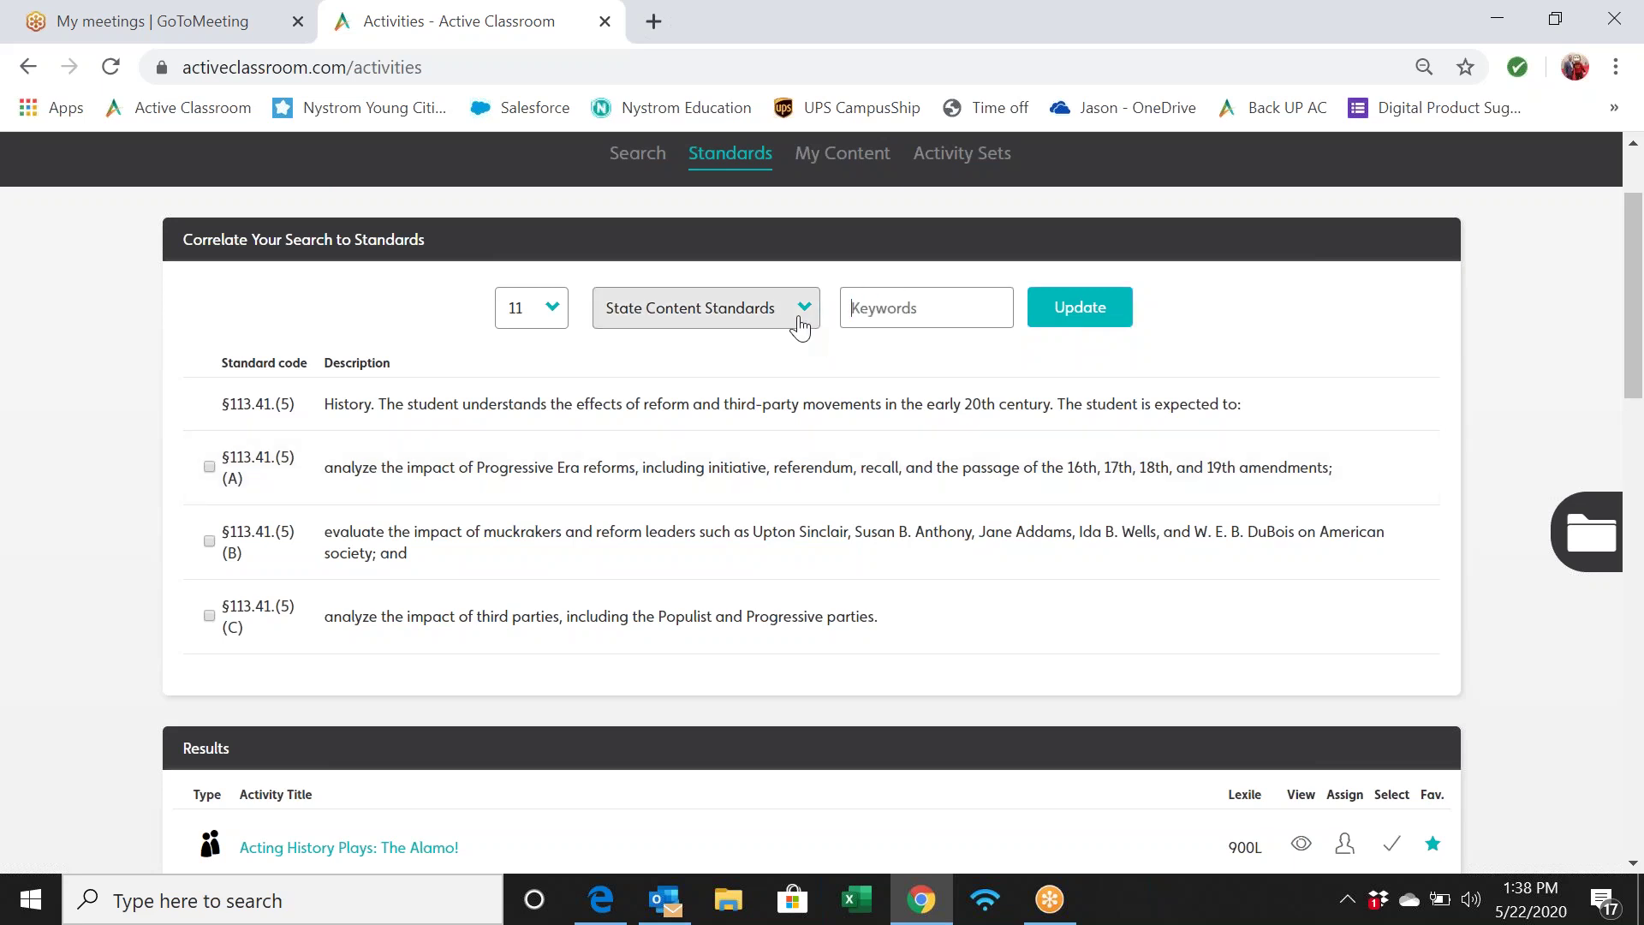
Step: Filter by keyword 'progressive', leaving only §113.41.(5)(A) and §113.41.(5)(C)
click(1091, 310)
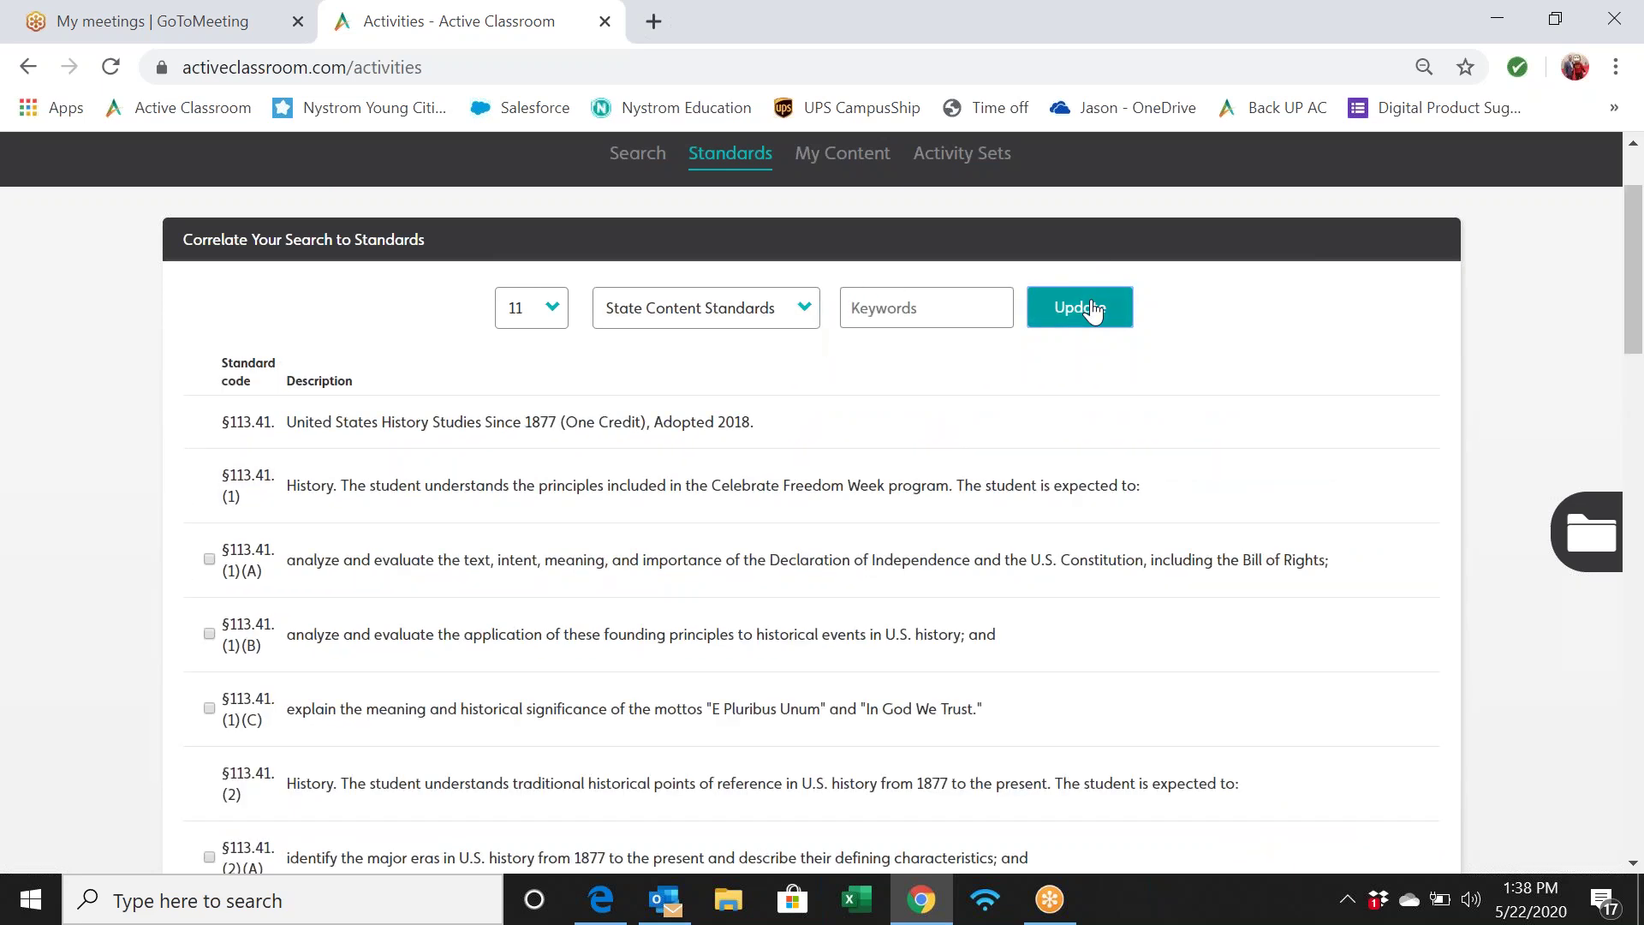
click(940, 304)
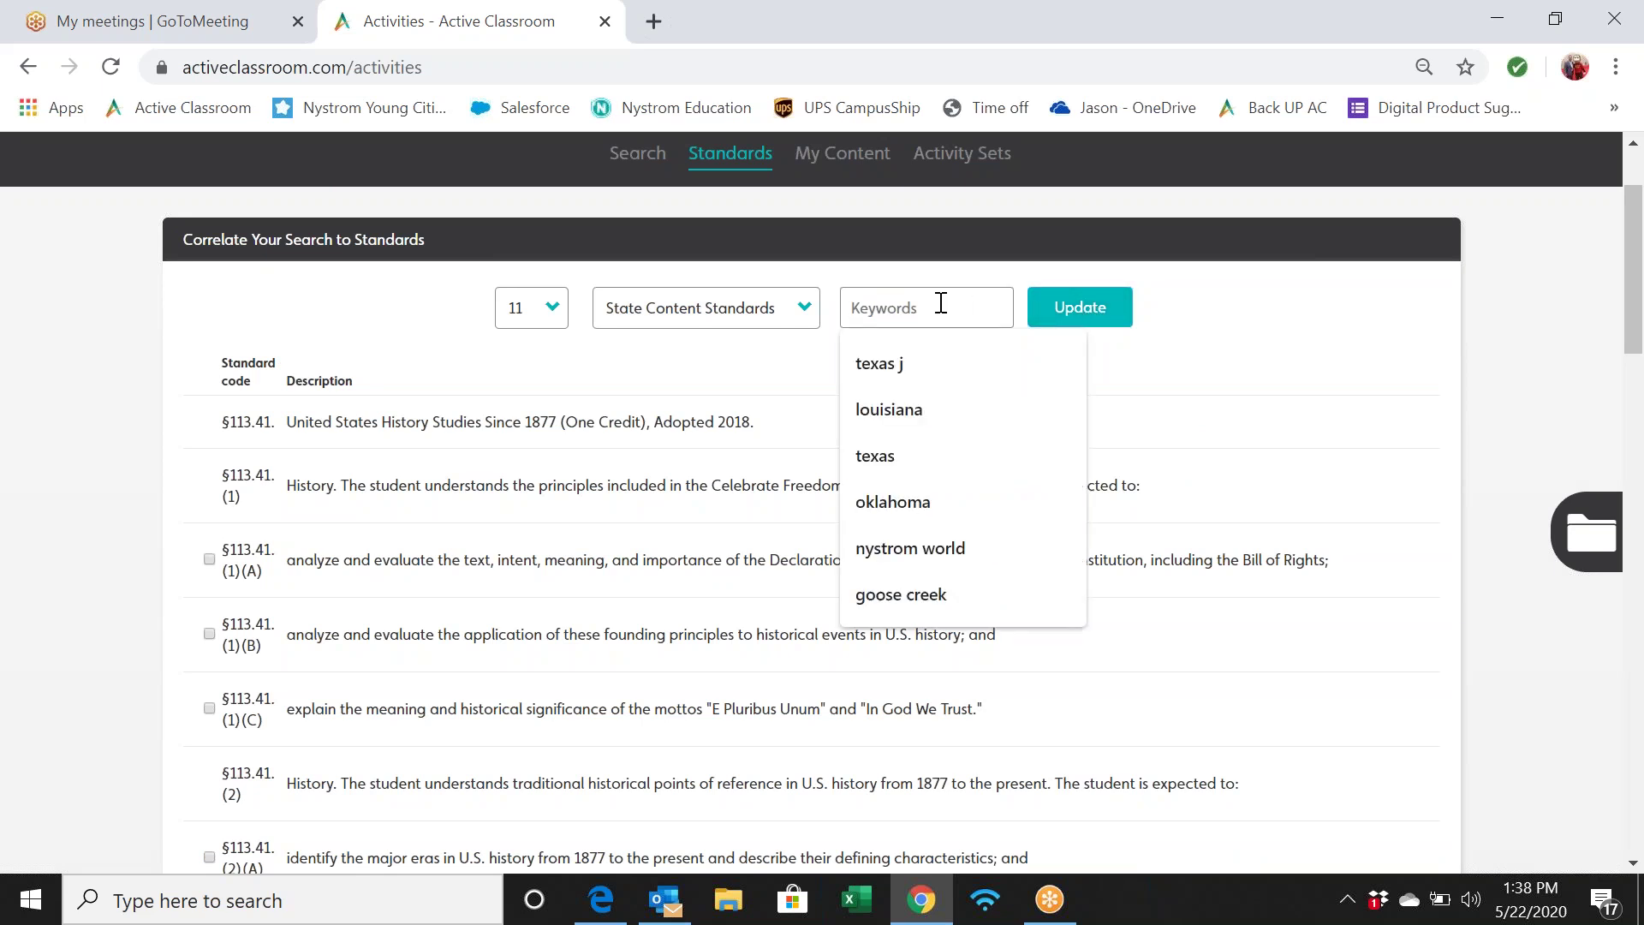
text(prog)
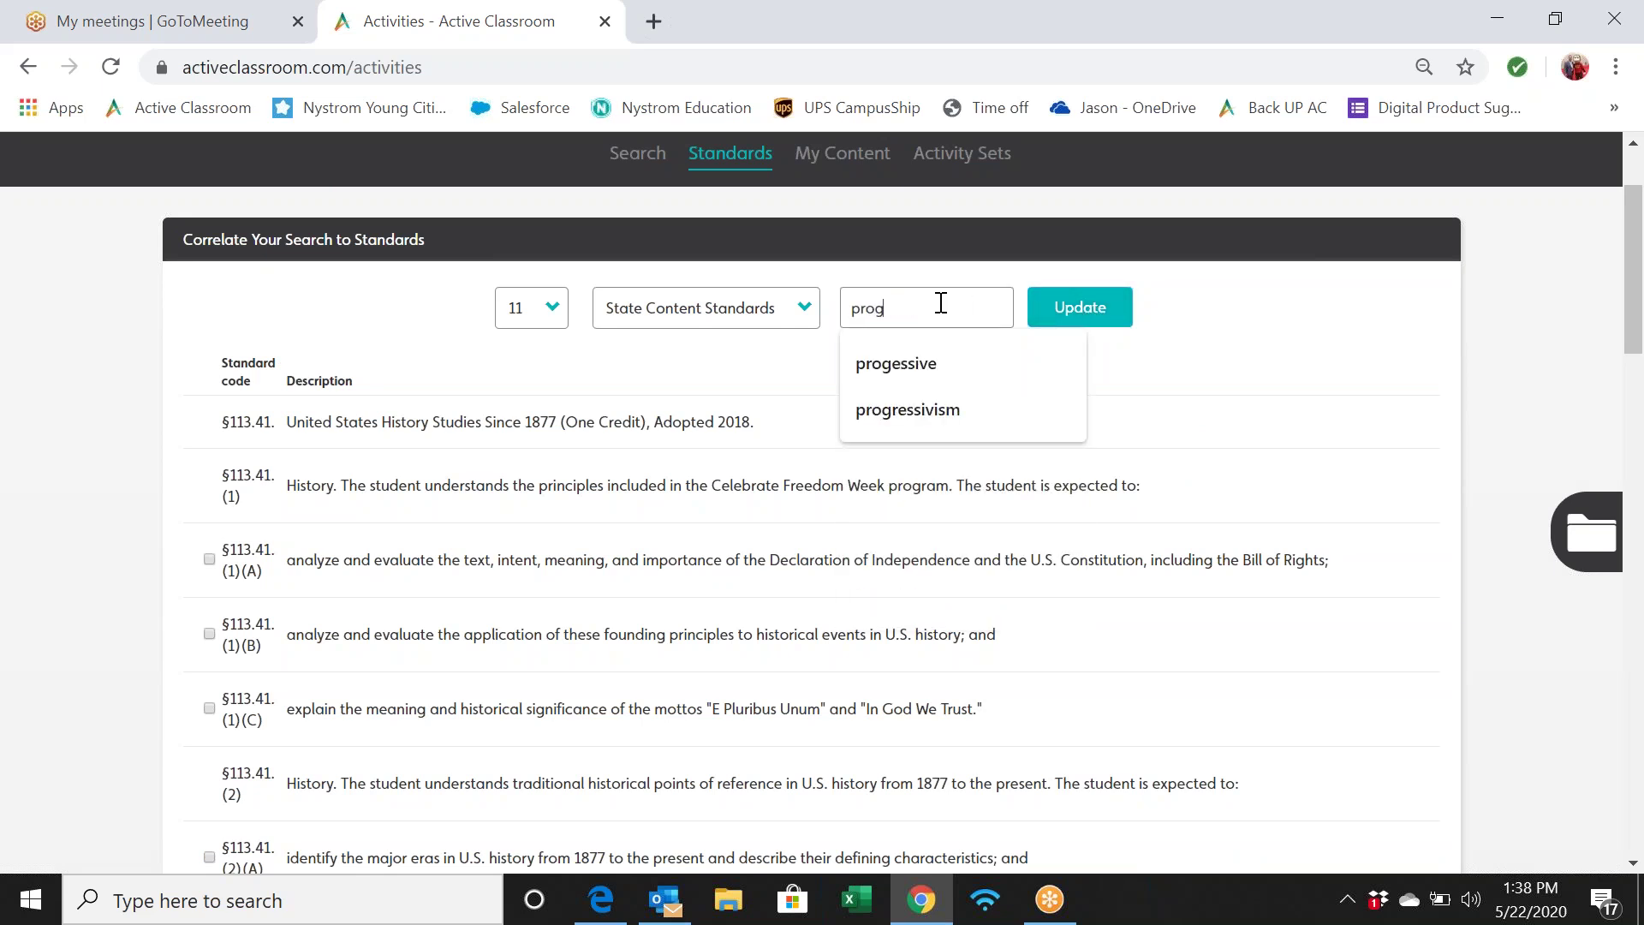
key(Down)
key(Return)
key(Return)
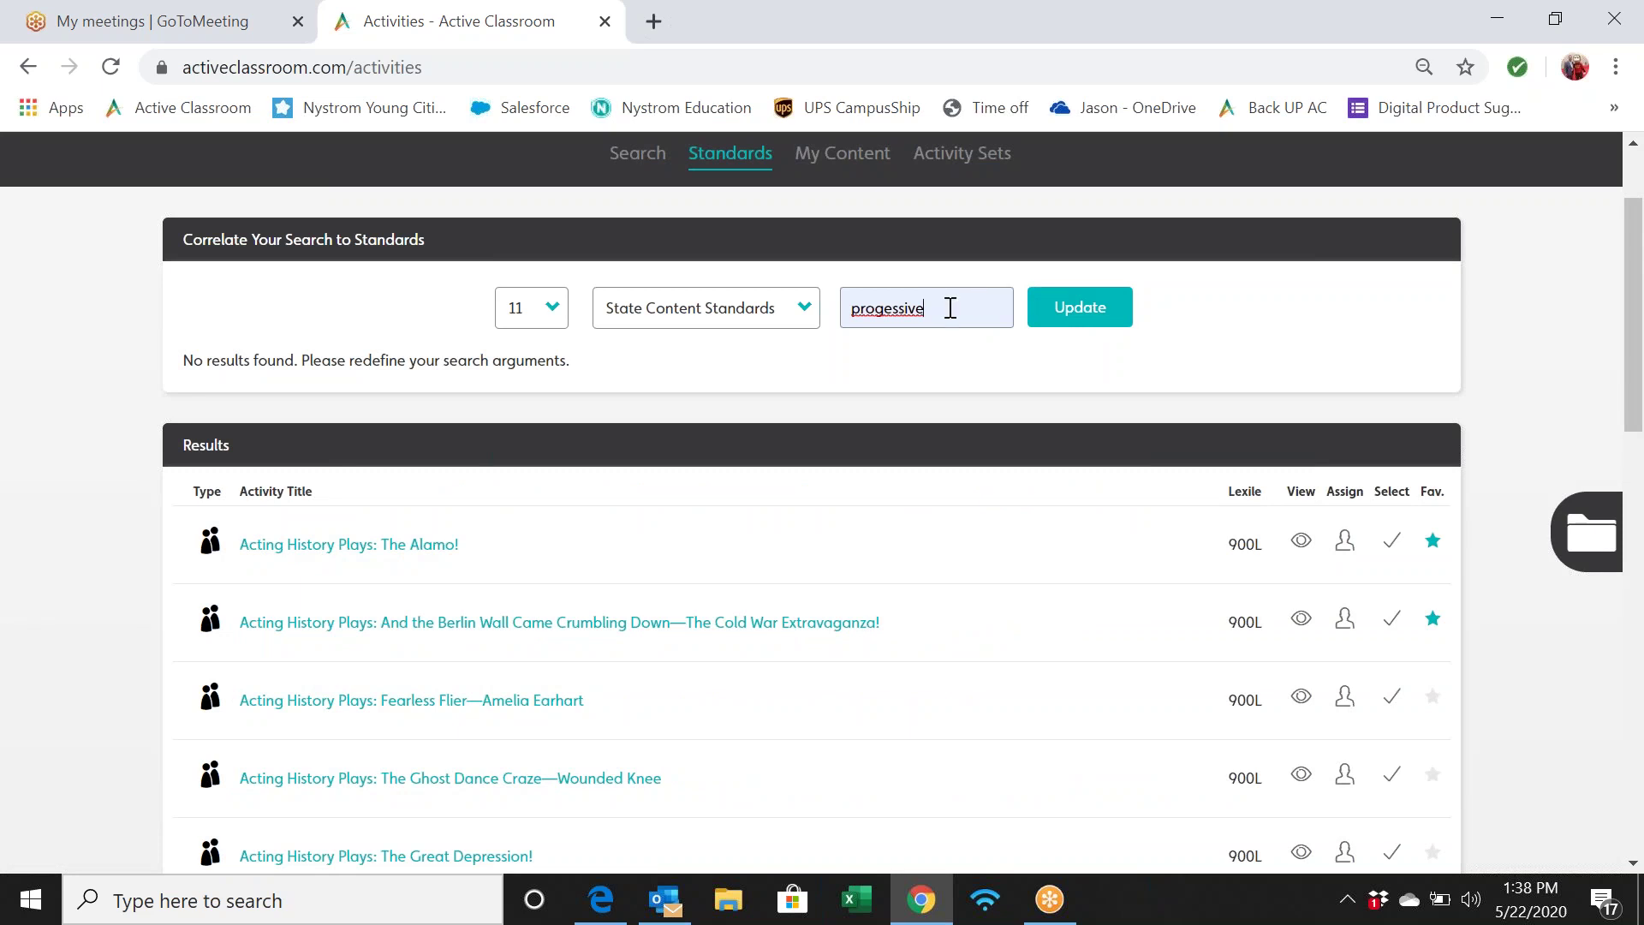
key(BackSpace)
key(BackSpace)
key(BackSpace)
key(BackSpace)
key(BackSpace)
key(BackSpace)
text(ressive)
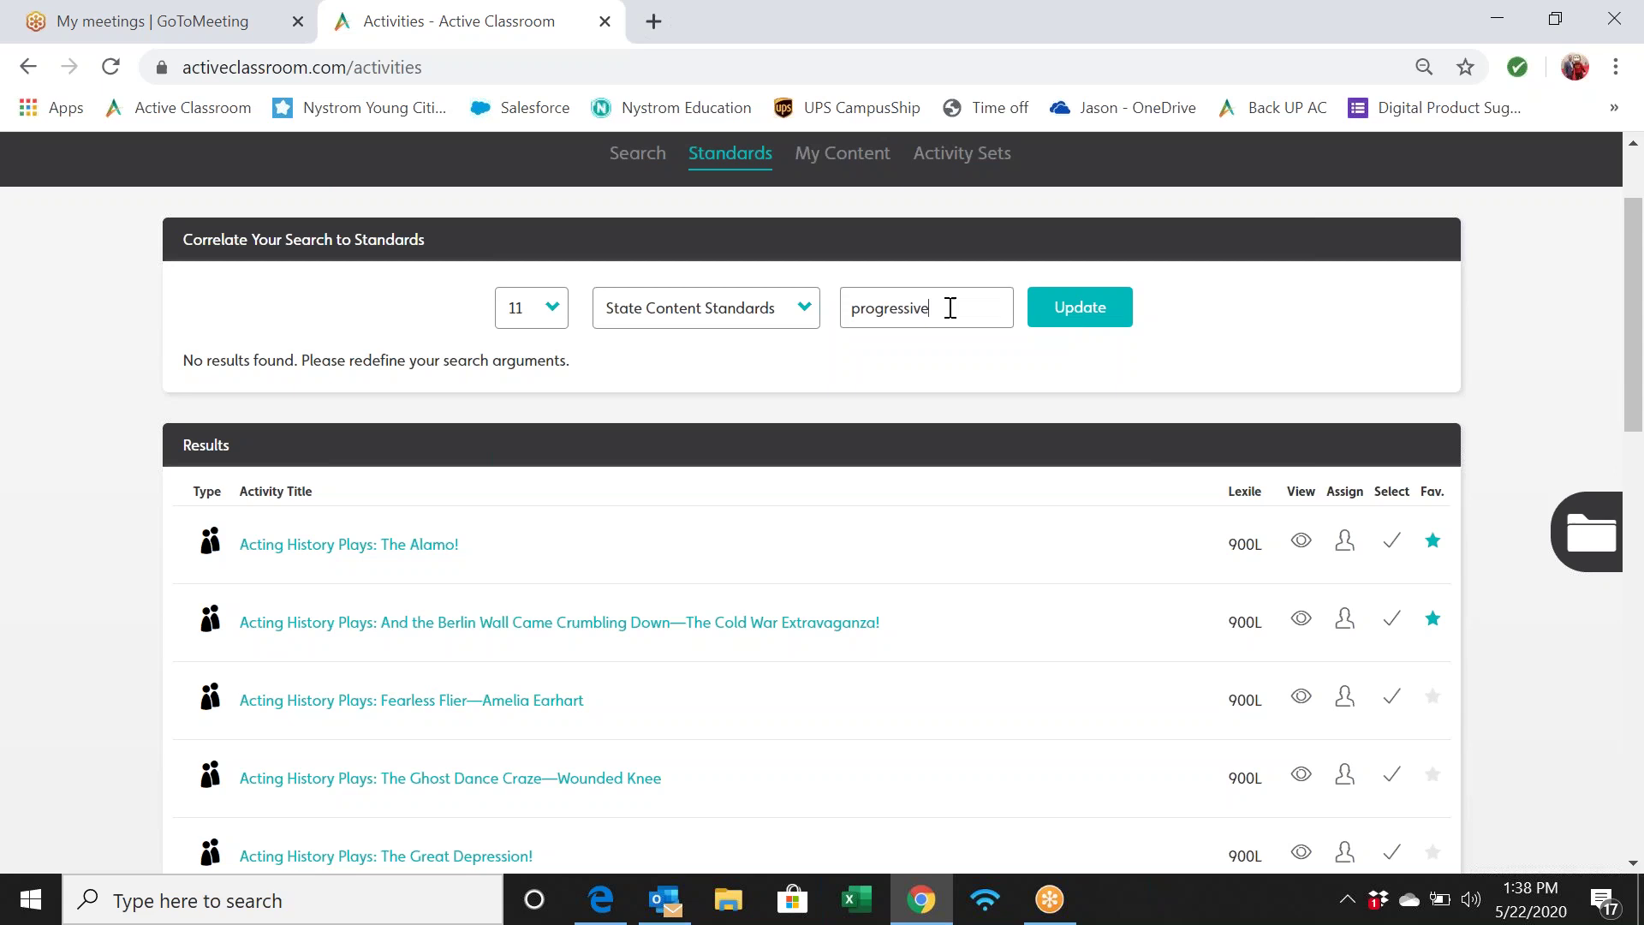
click(1060, 321)
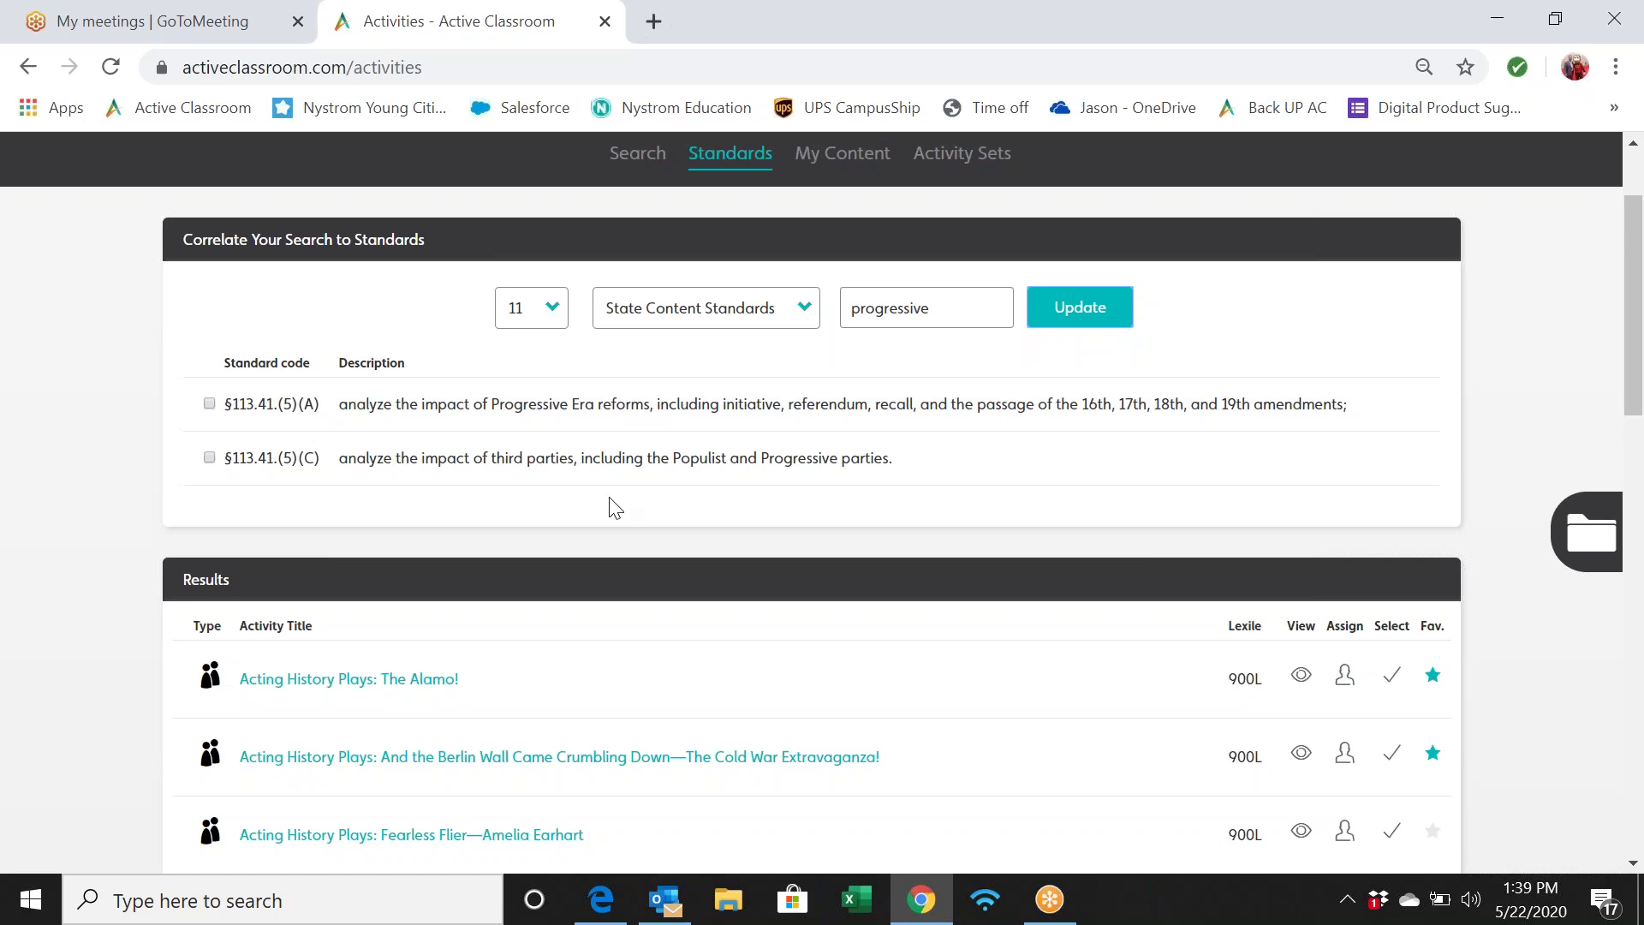
scroll(615, 507, down, 1)
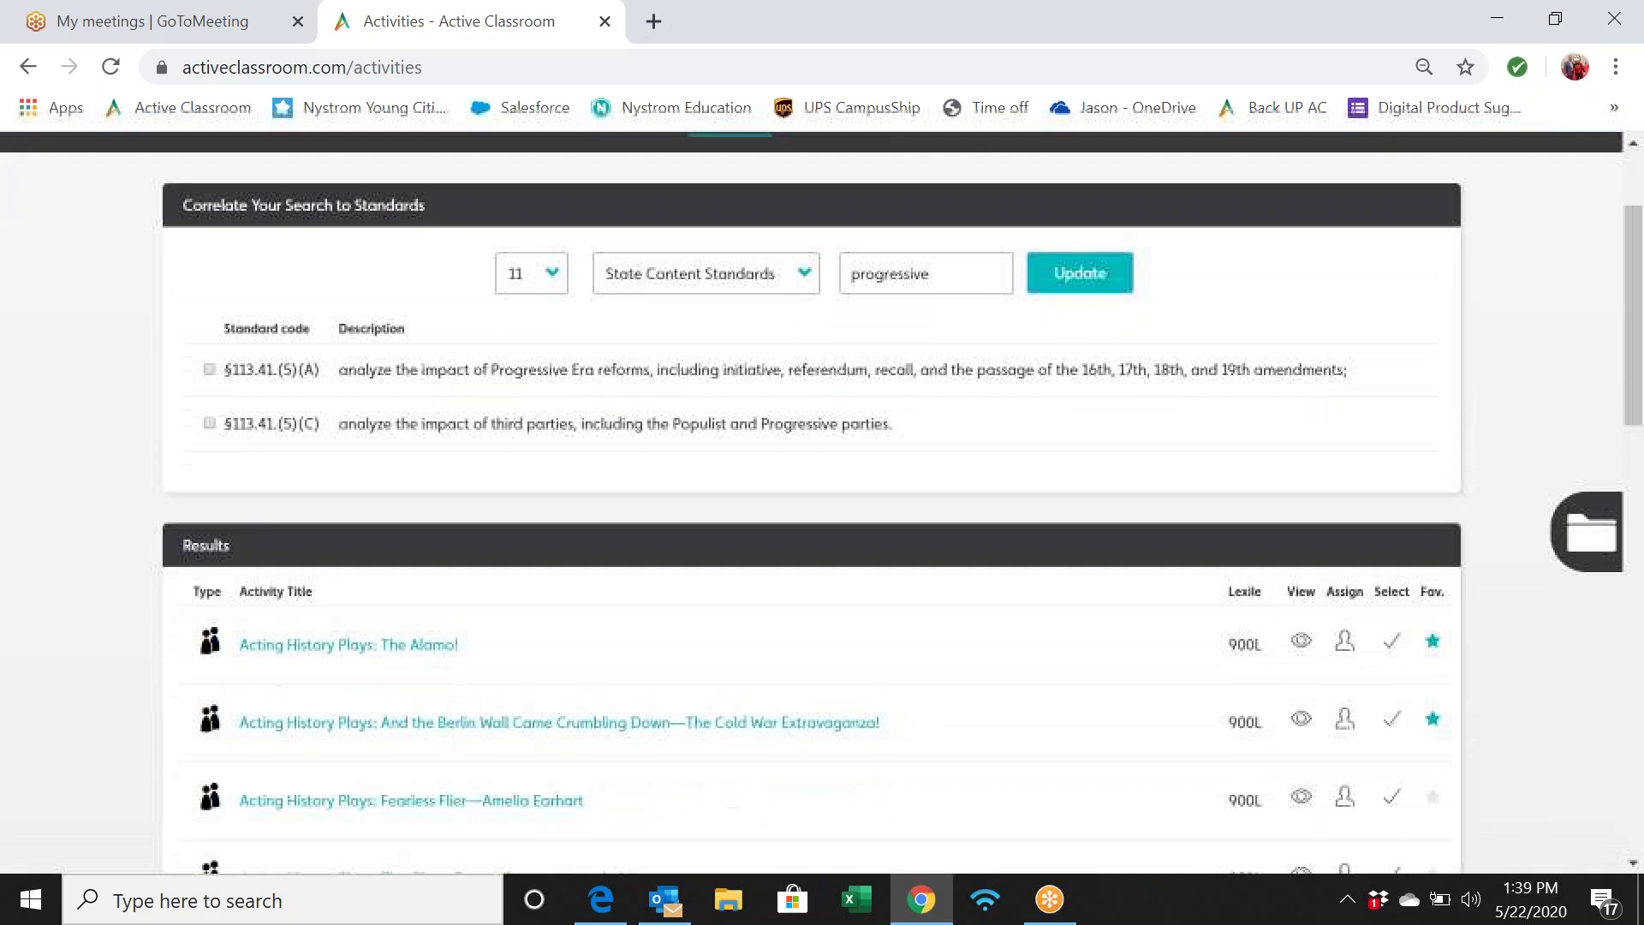
scroll(459, 624, down, 1)
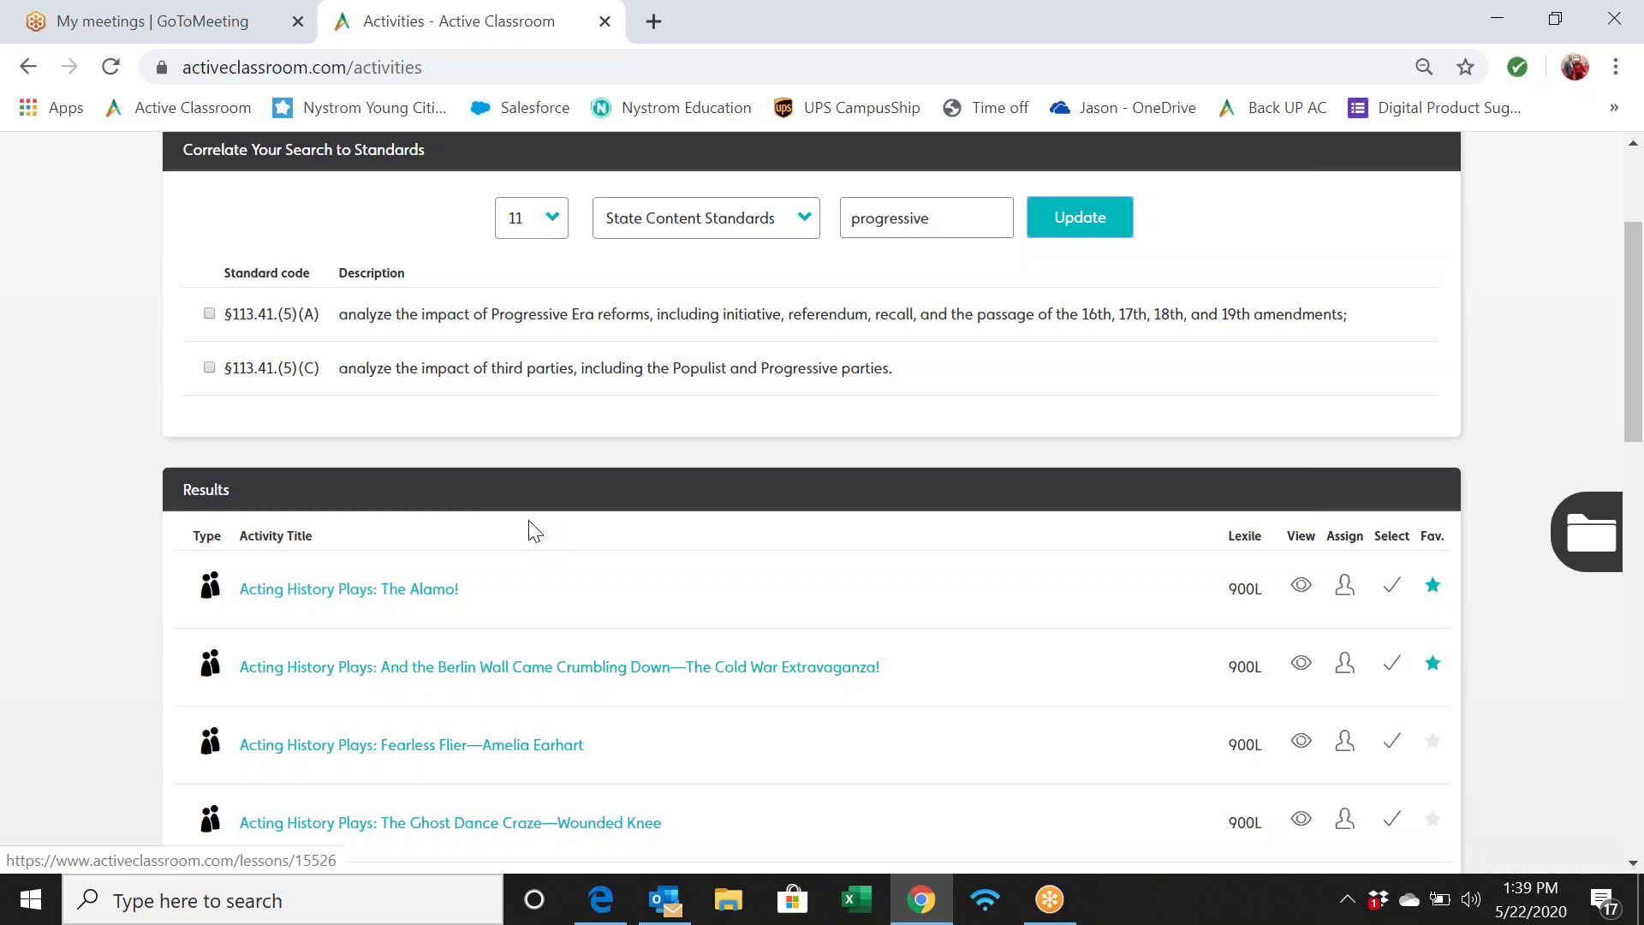
scroll(531, 527, up, 1)
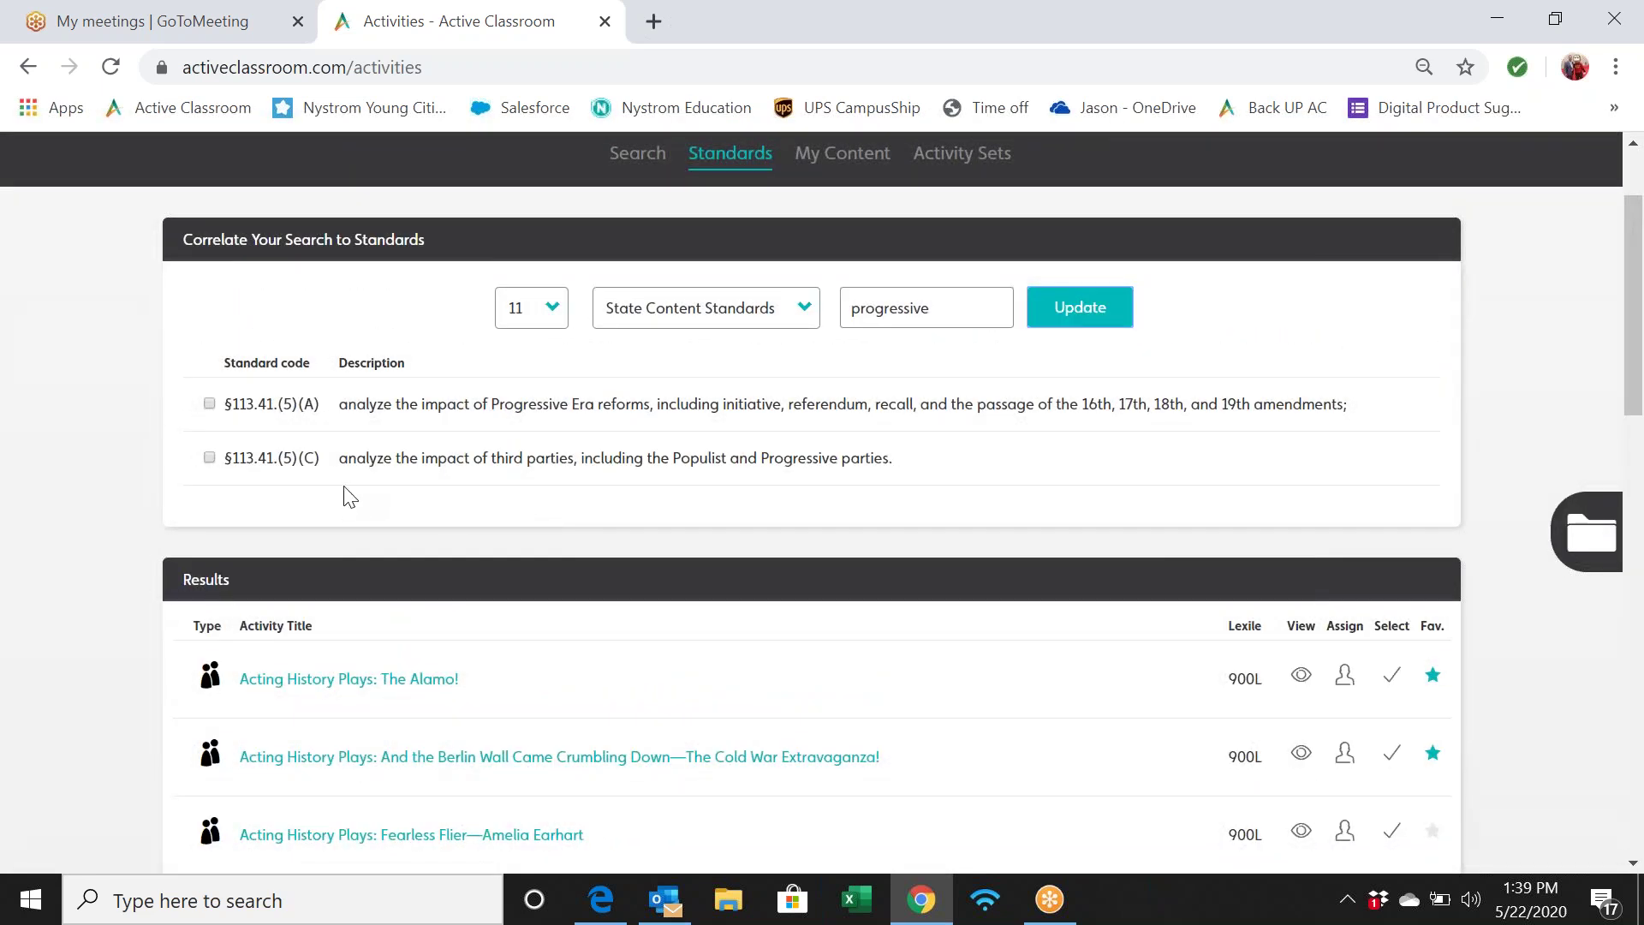
click(209, 404)
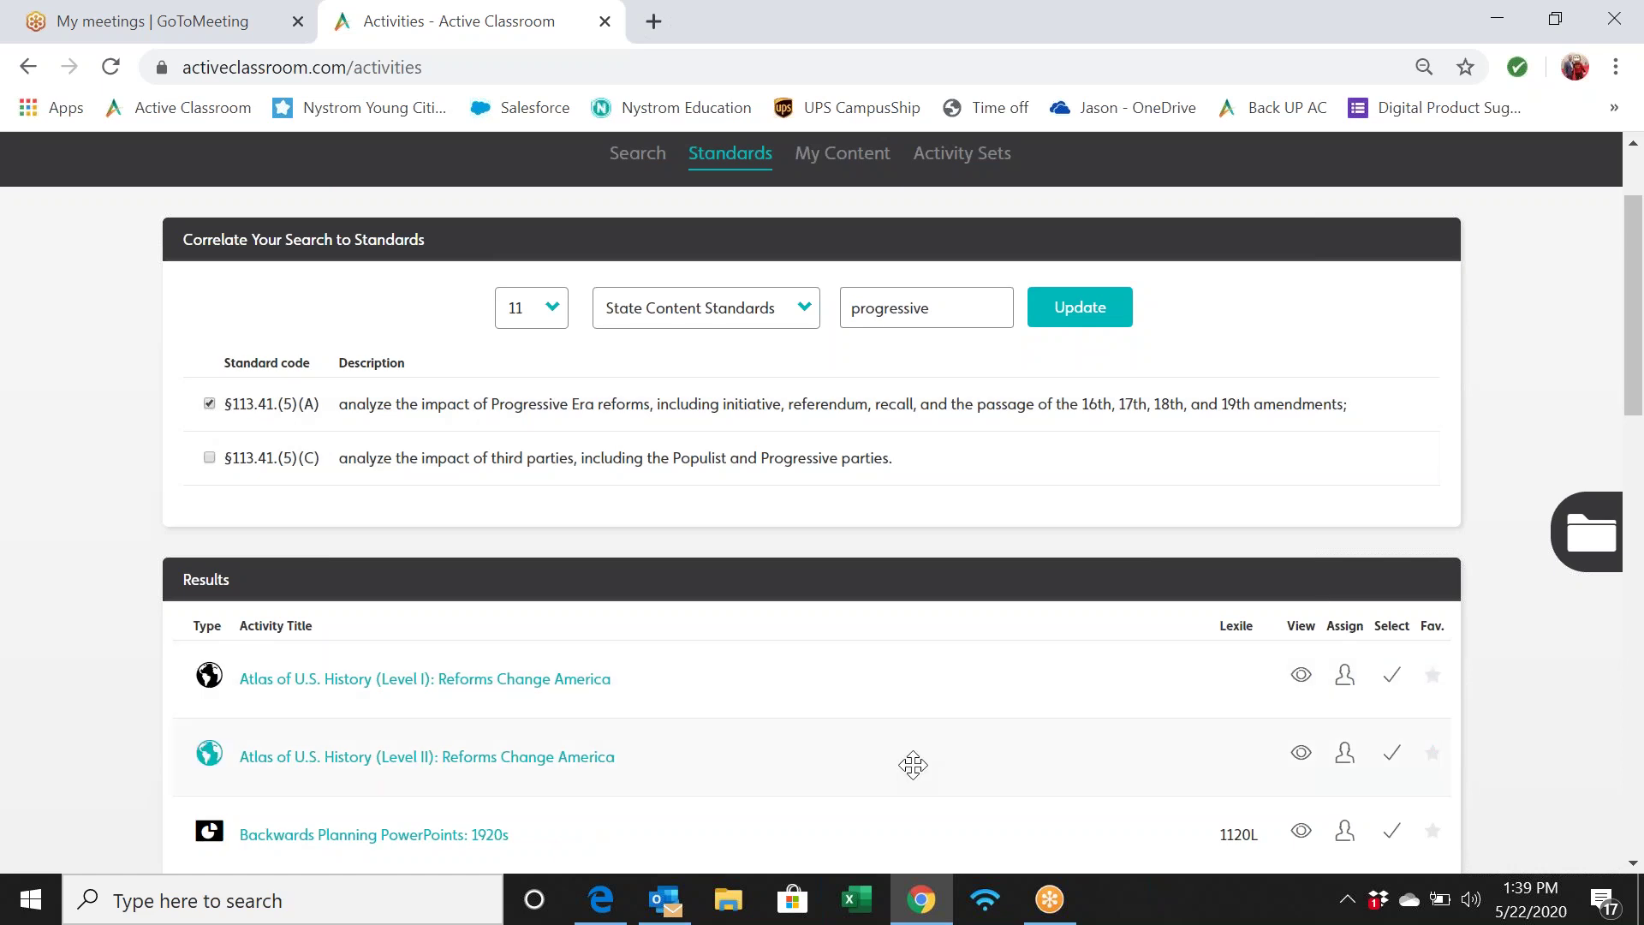
scroll(910, 653, down, 1)
scroll(912, 655, down, 7)
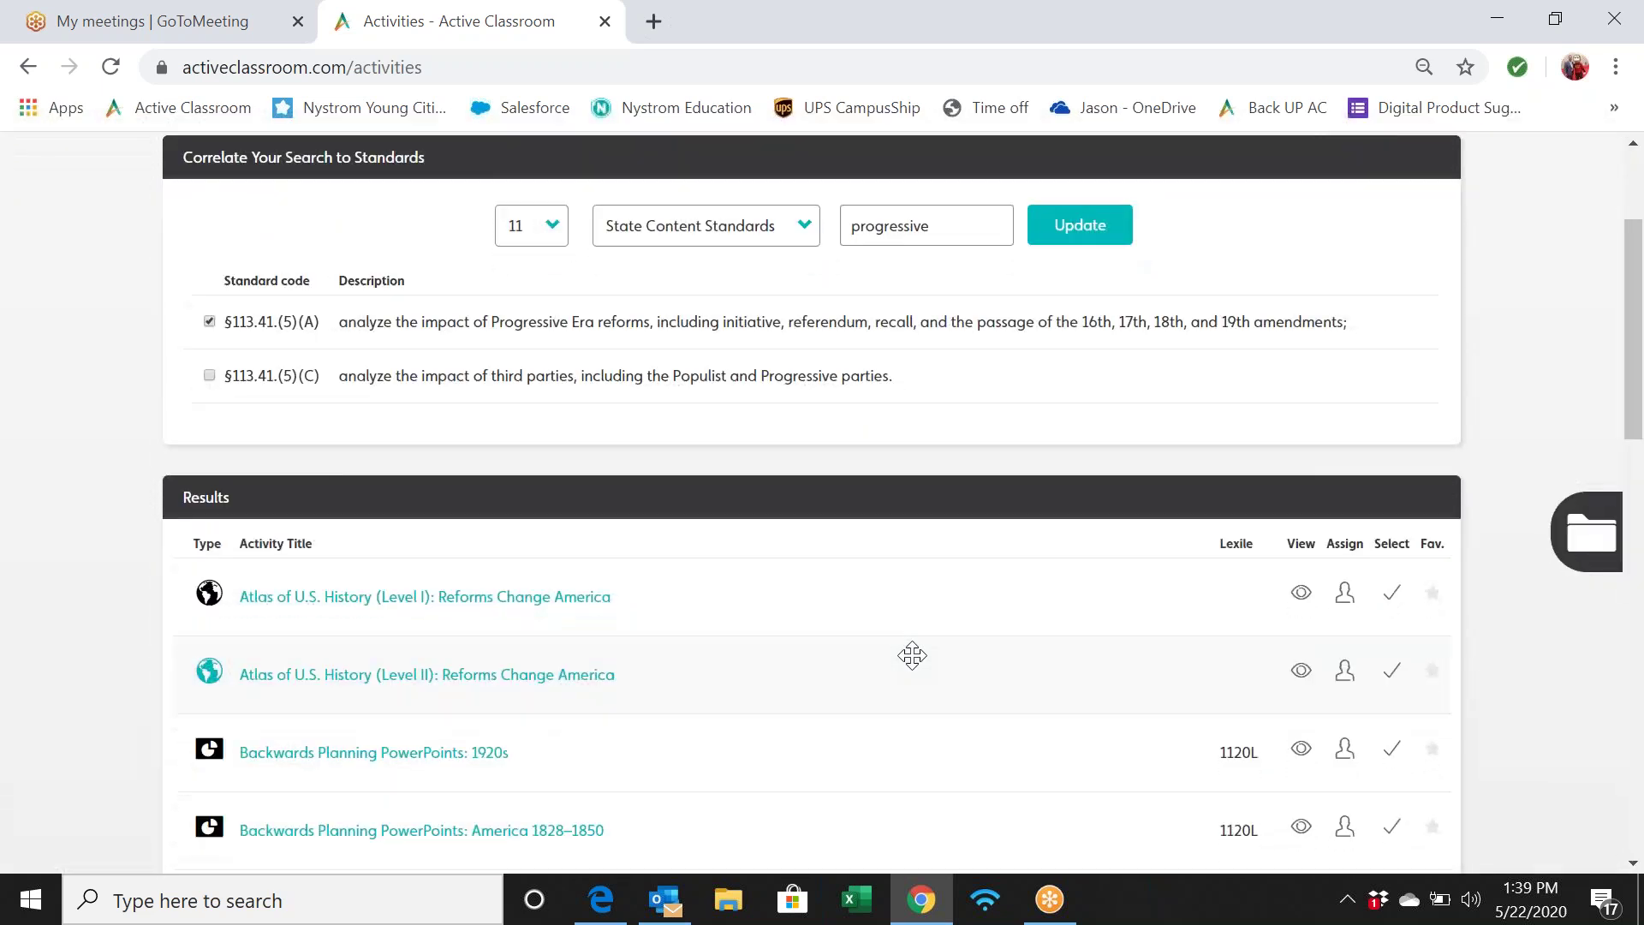
scroll(912, 655, down, 10)
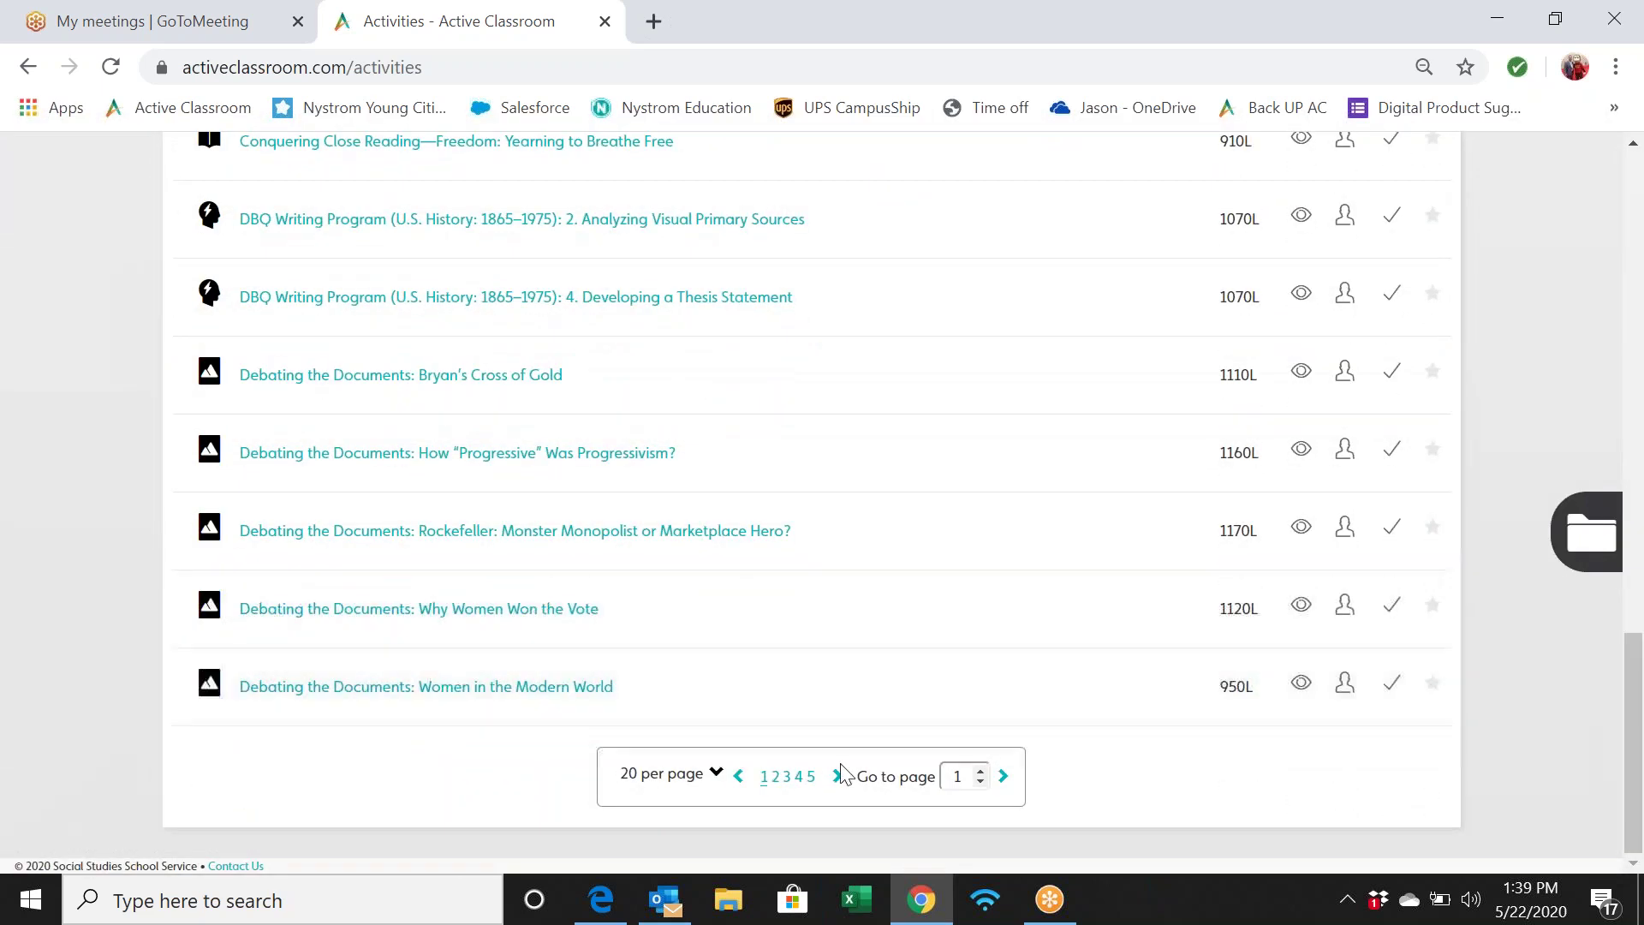
scroll(955, 638, up, 17)
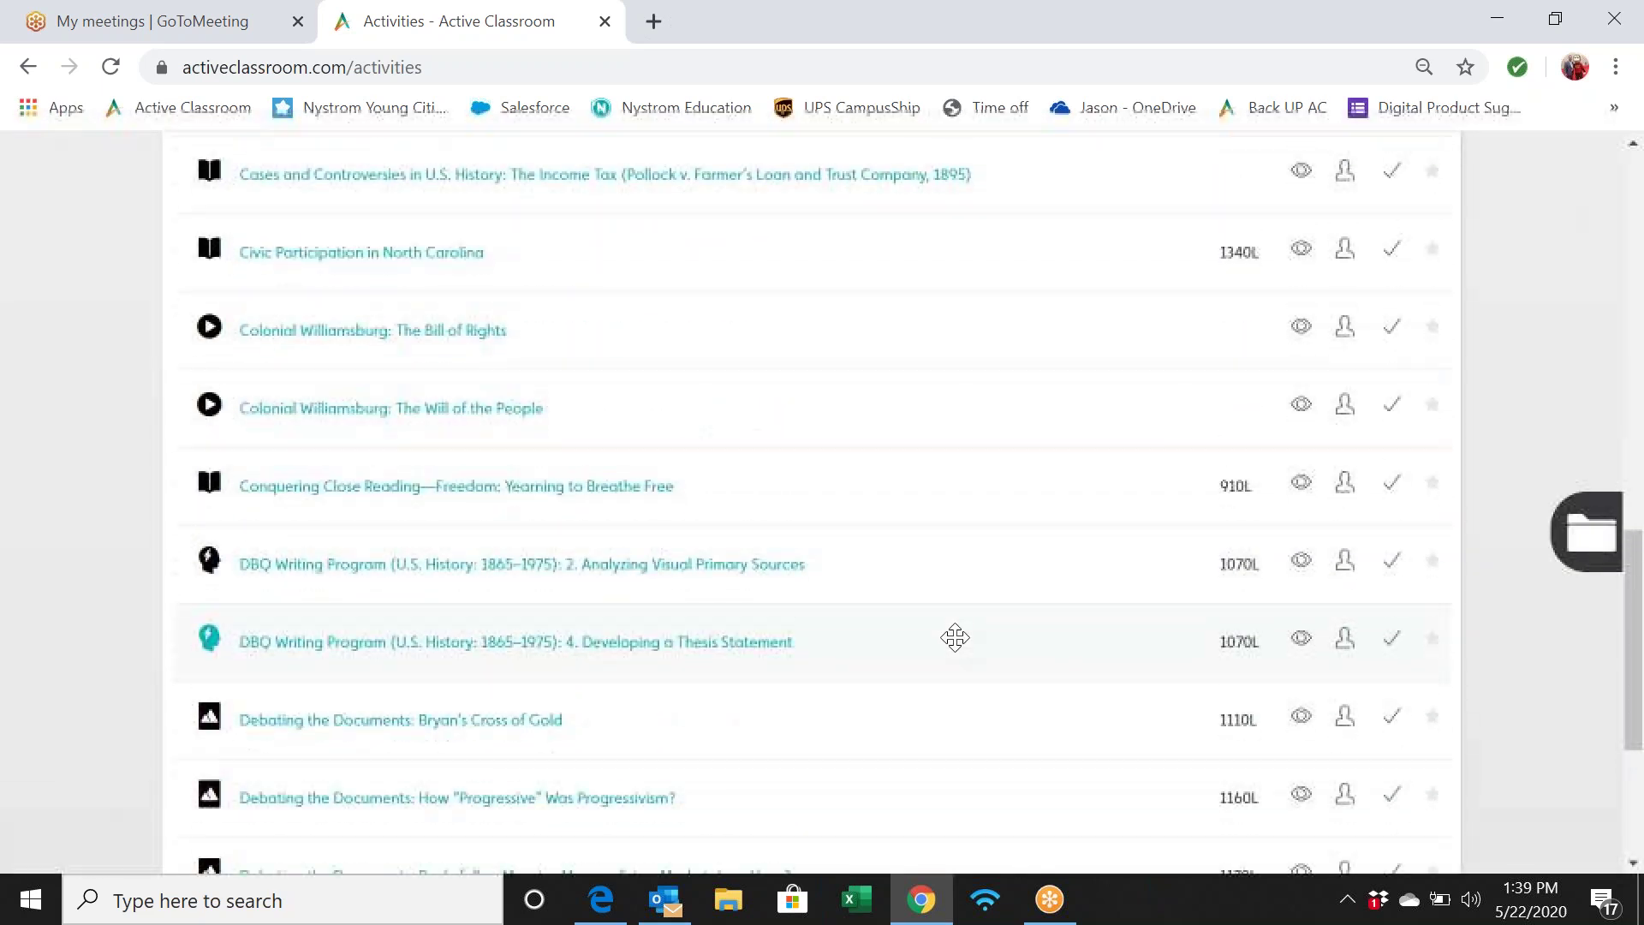
scroll(697, 500, up, 2)
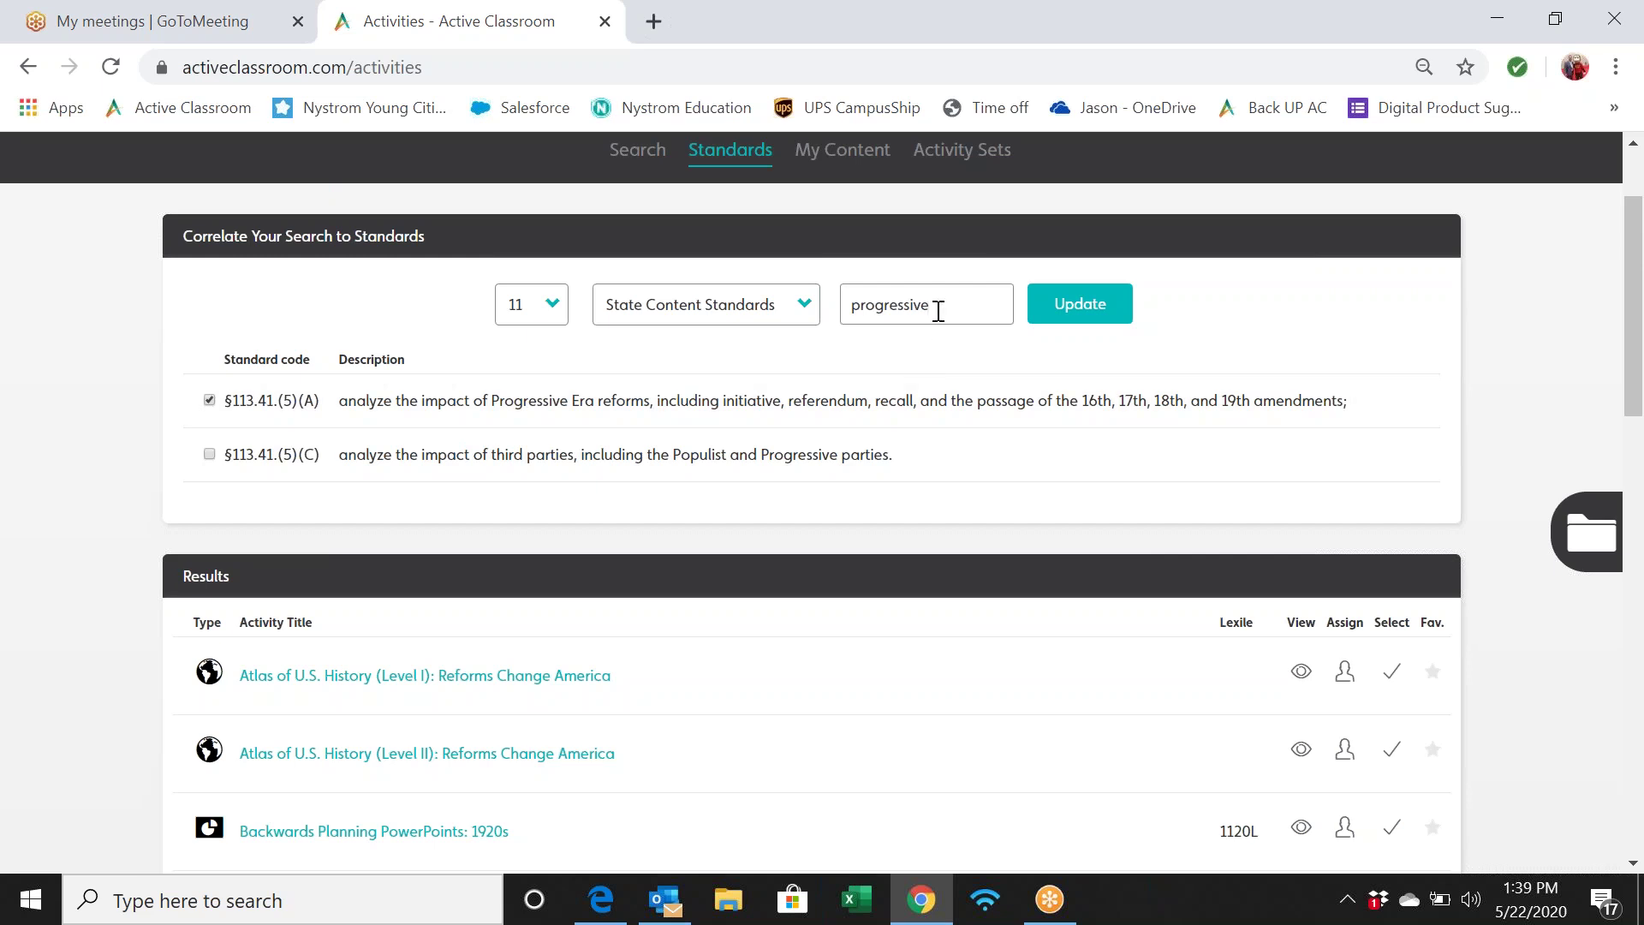
drag(933, 312, 830, 321)
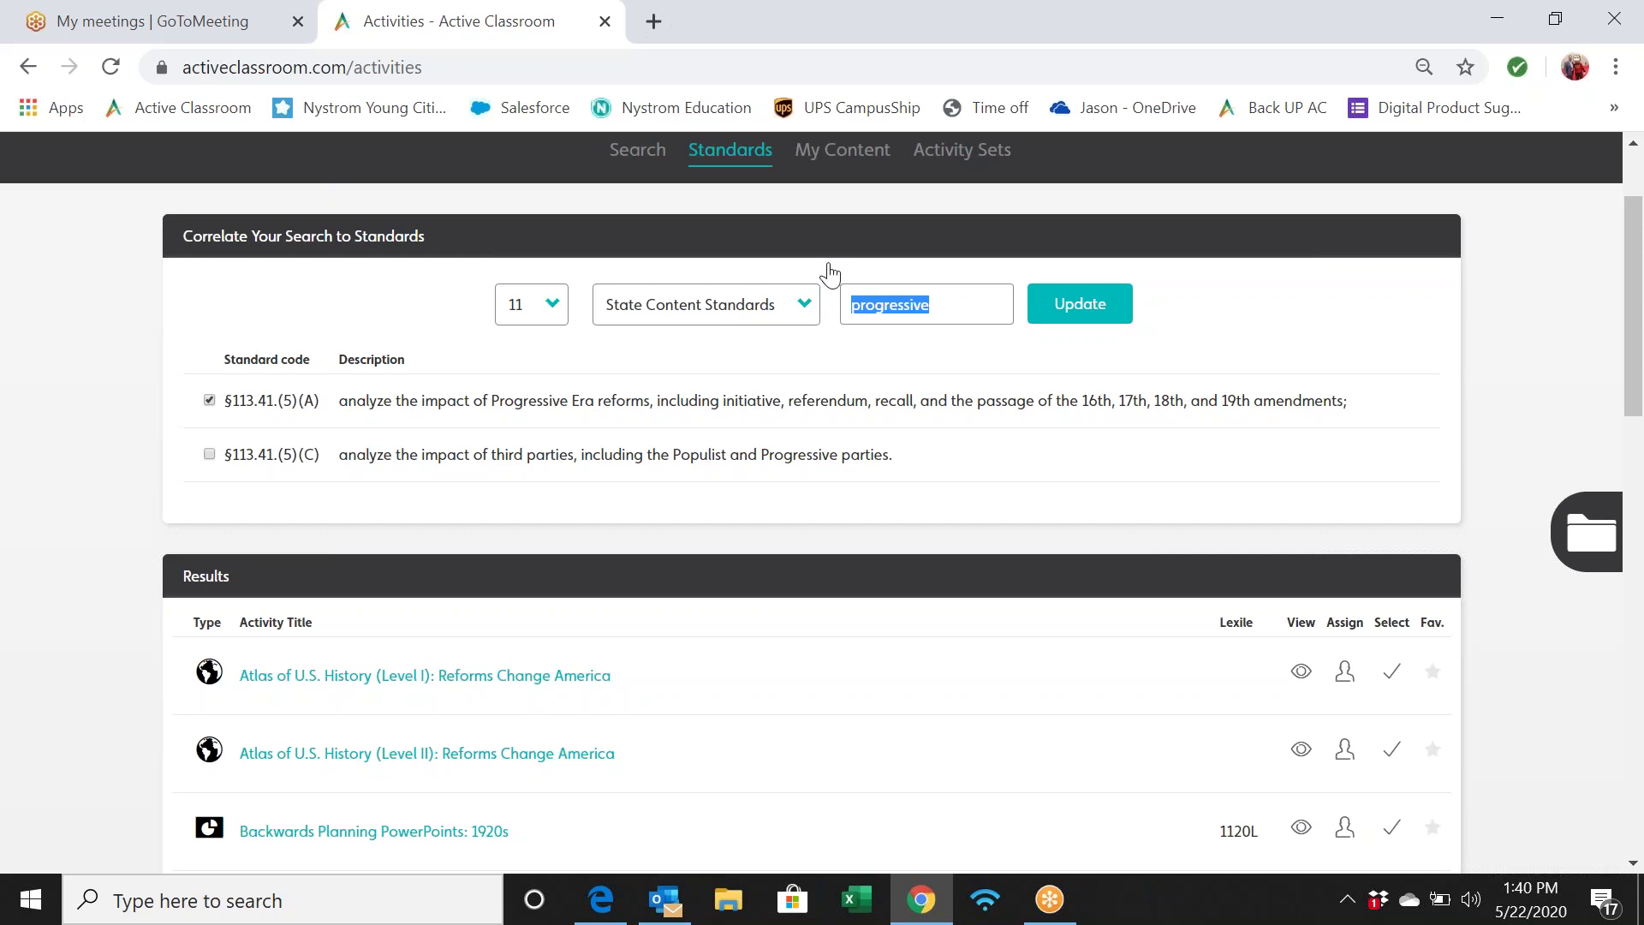
Step: Enter 'women's suffrage' in the top keyword search bar
click(413, 296)
scroll(428, 330, up, 2)
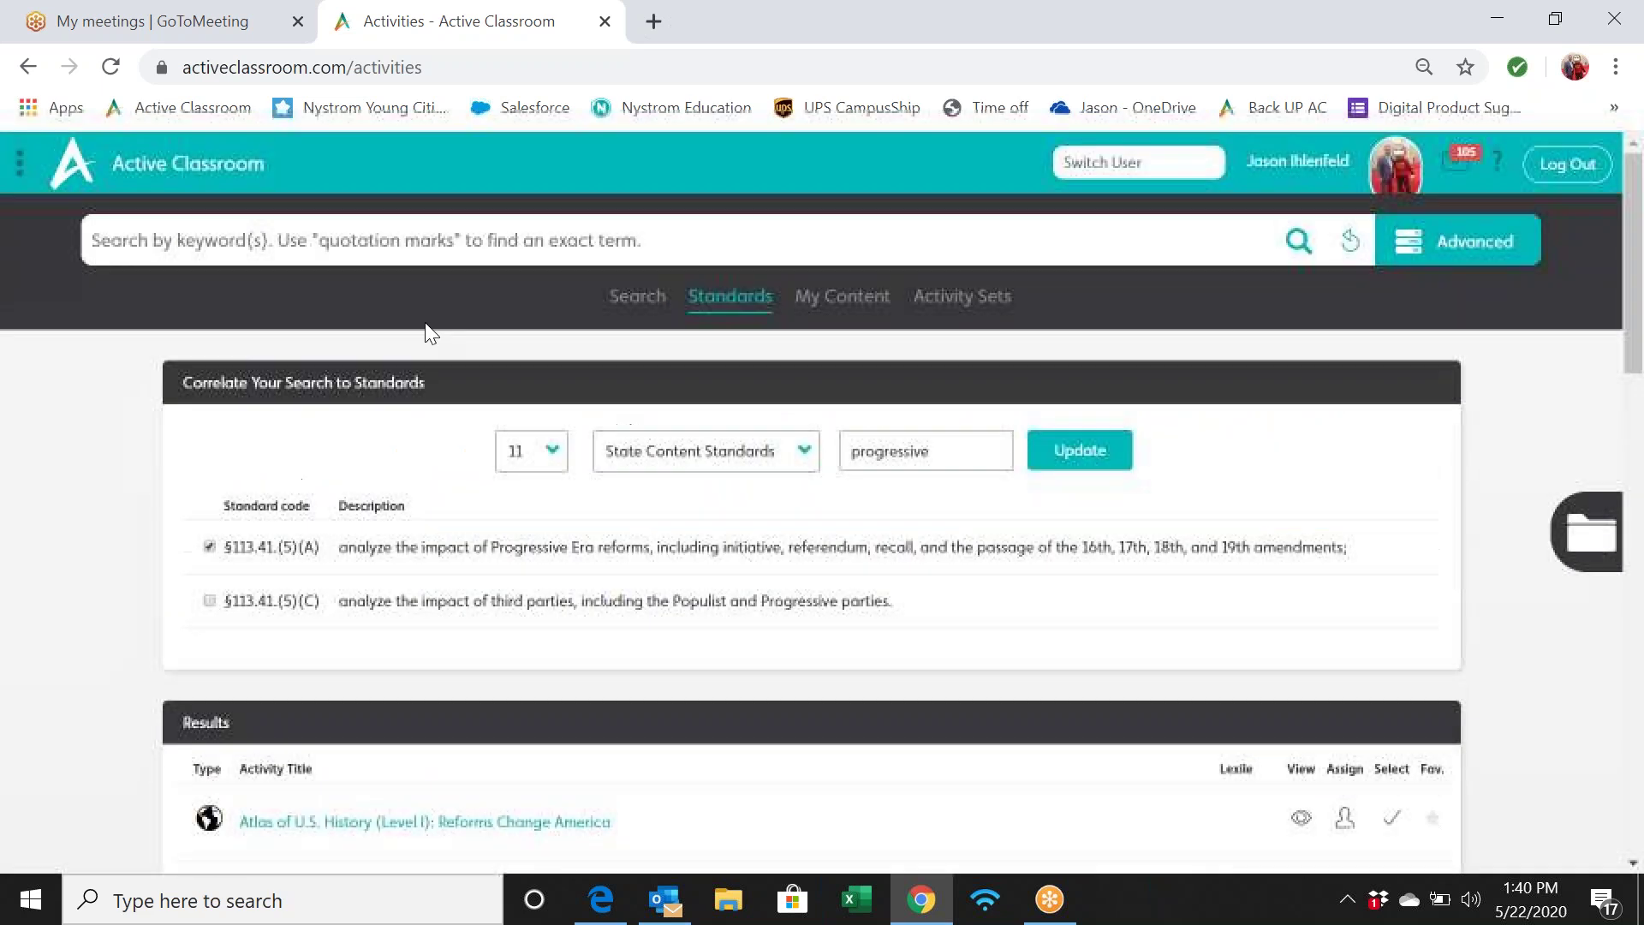
click(397, 246)
text(su)
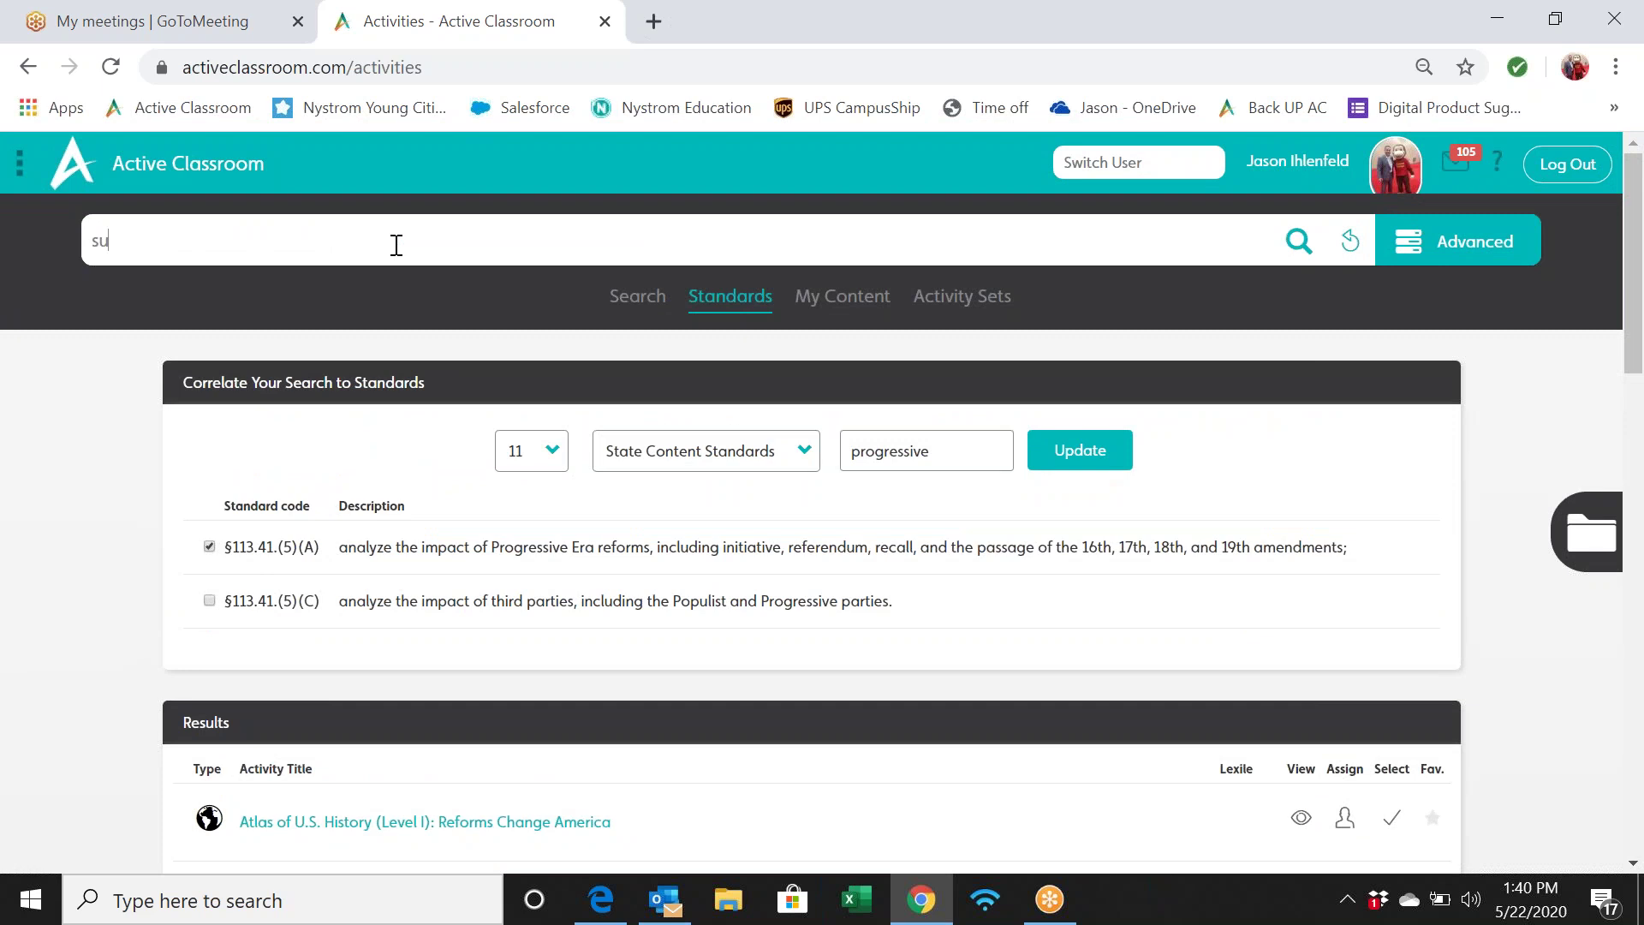
text(ffrage)
key(BackSpace)
key(ctrl+BackSpace)
text(women's suffrage)
scroll(923, 675, down, 1)
scroll(929, 685, down, 10)
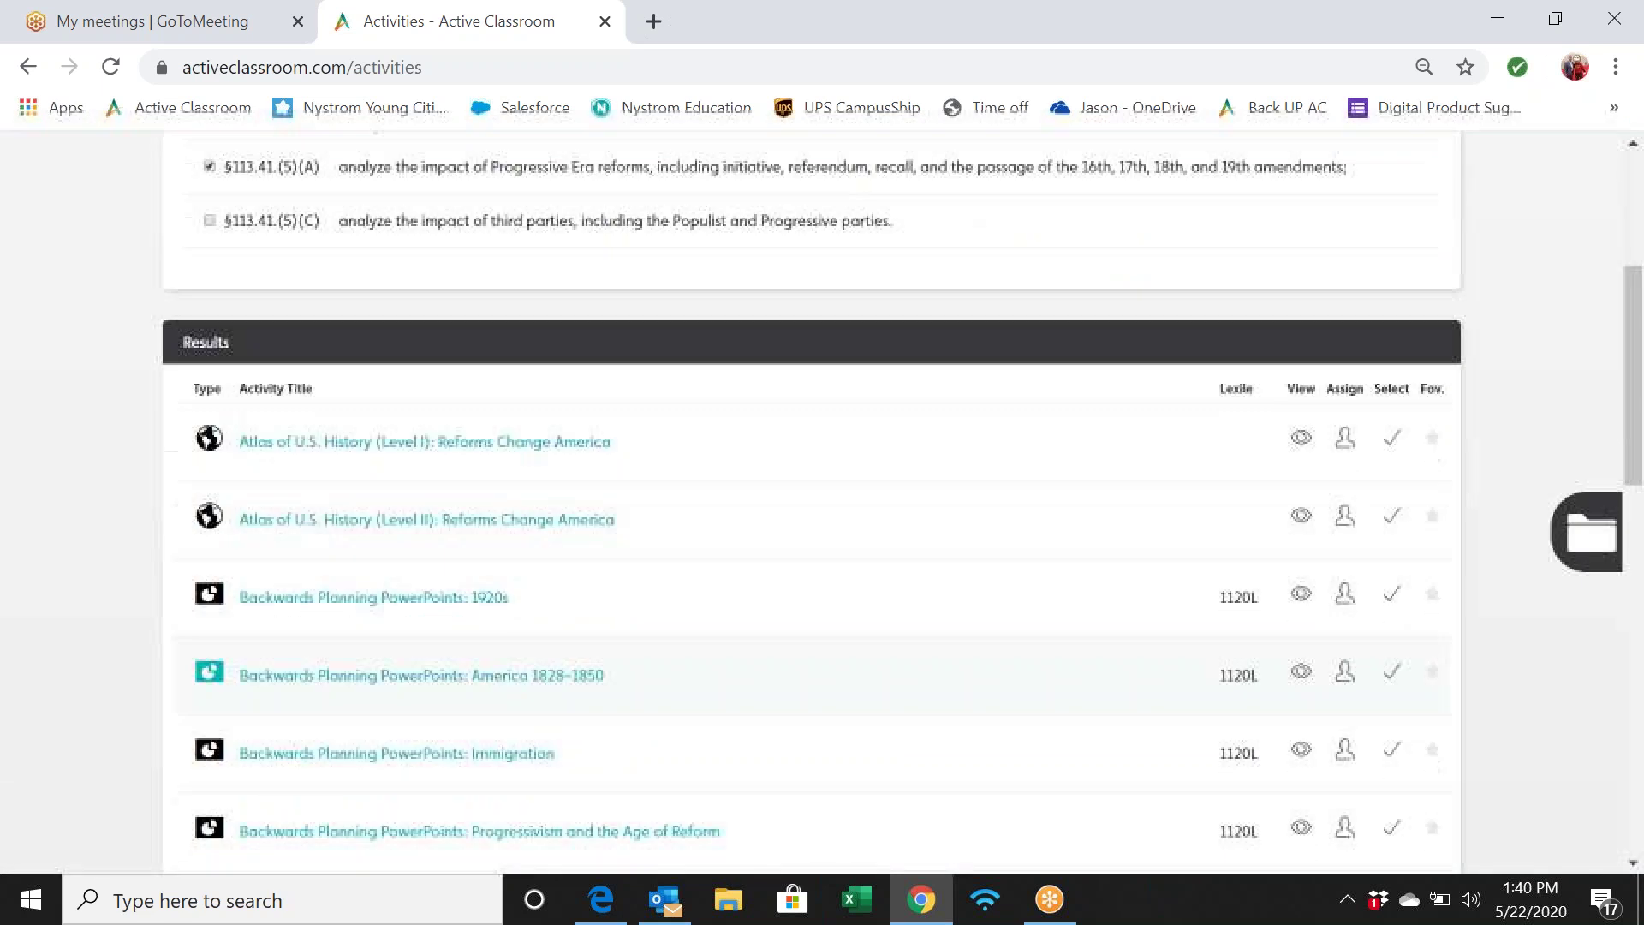
scroll(812, 504, down, 9)
scroll(812, 503, up, 16)
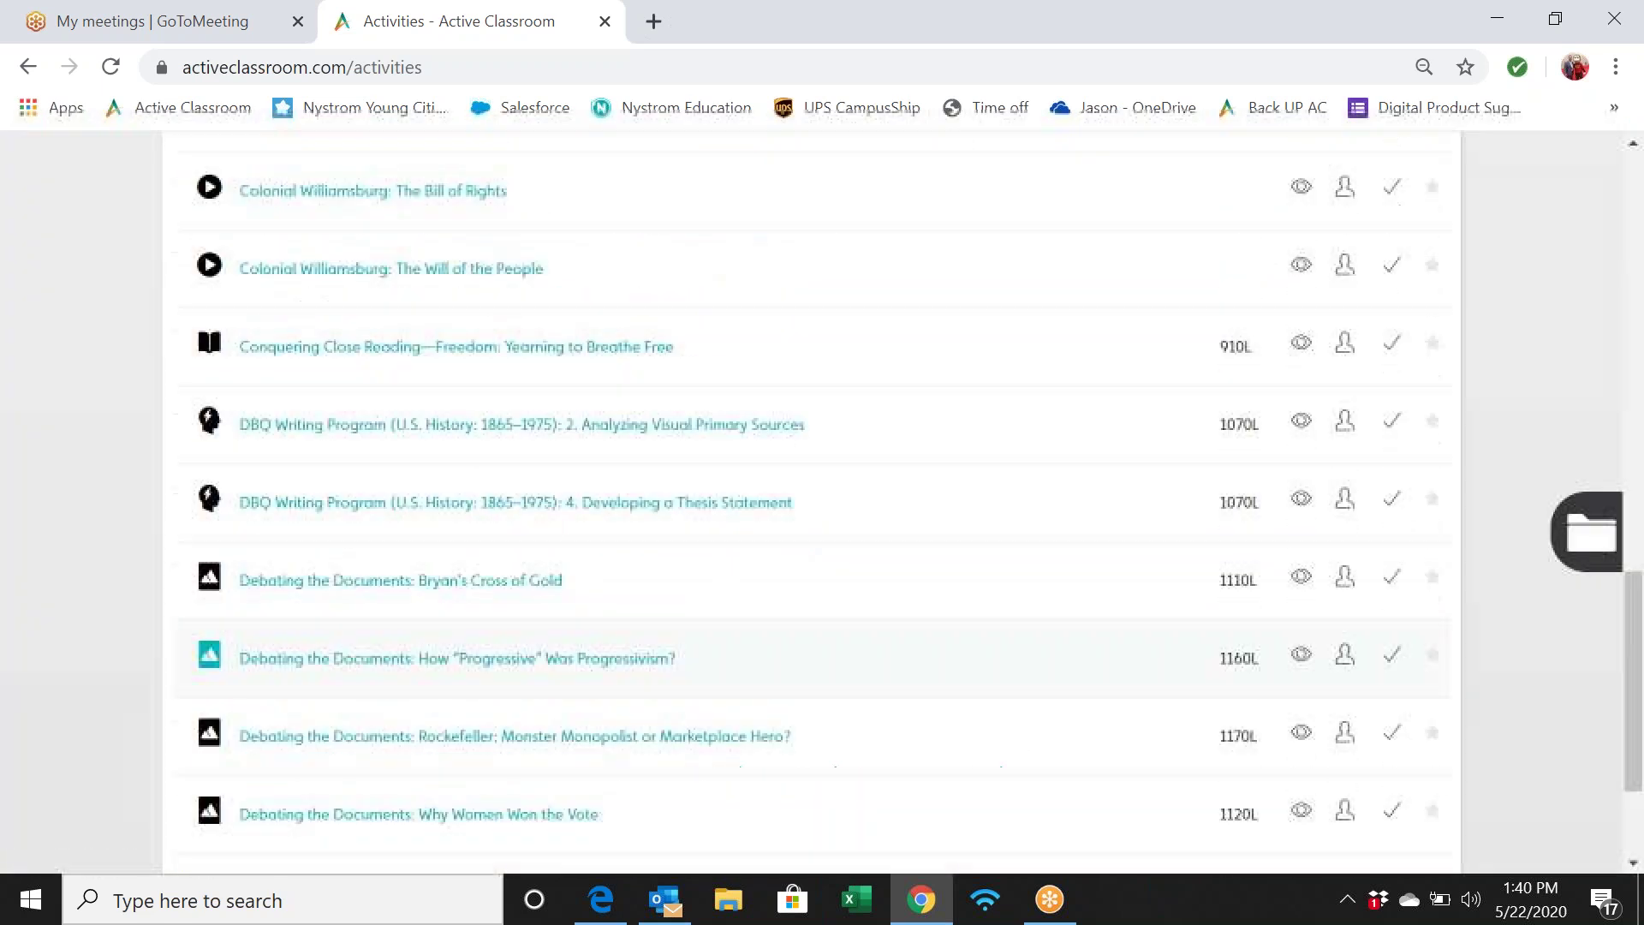
scroll(1189, 624, up, 4)
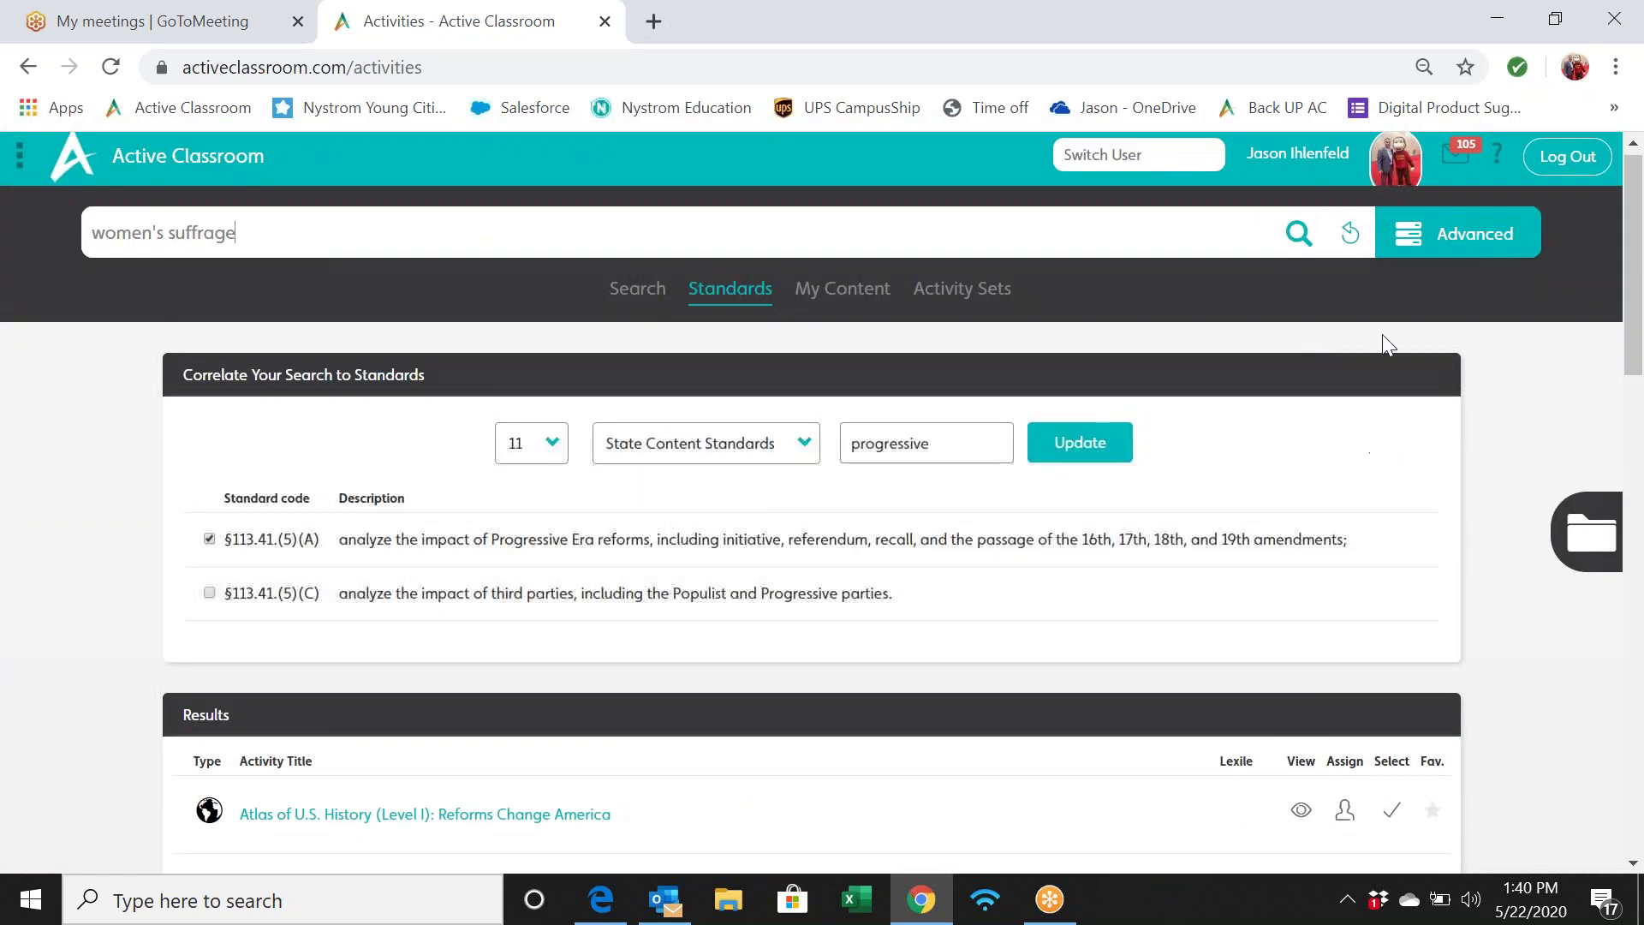
Step: Run the women's suffrage search and scroll the results down to We the People (Level III)
click(1295, 237)
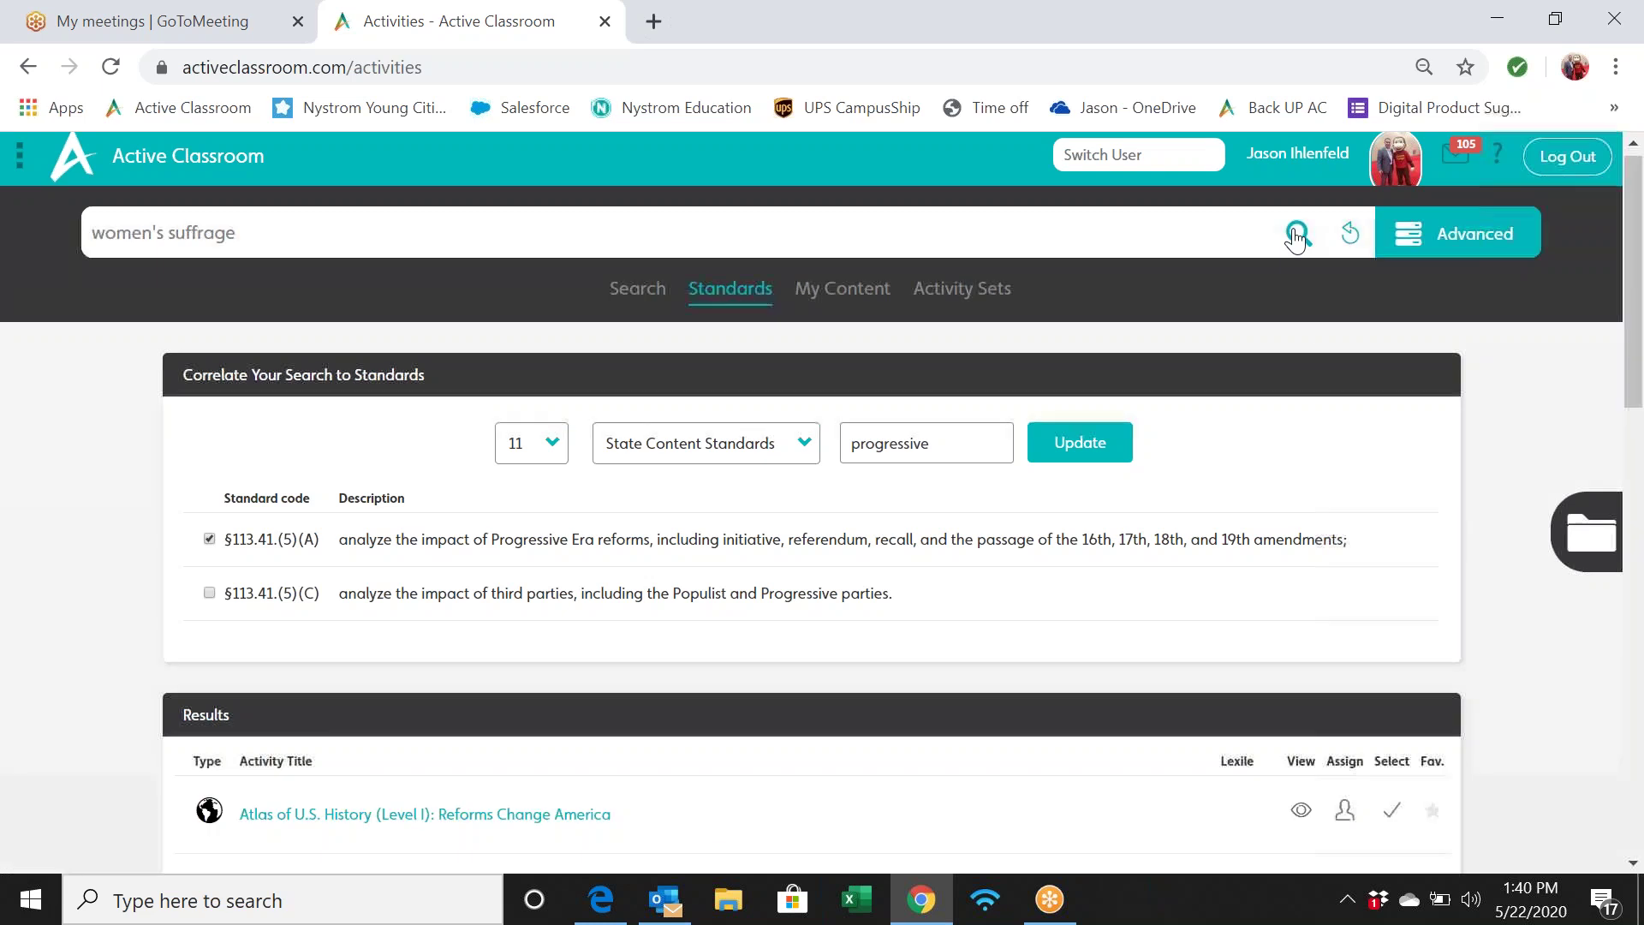
scroll(741, 641, down, 1)
scroll(744, 635, down, 5)
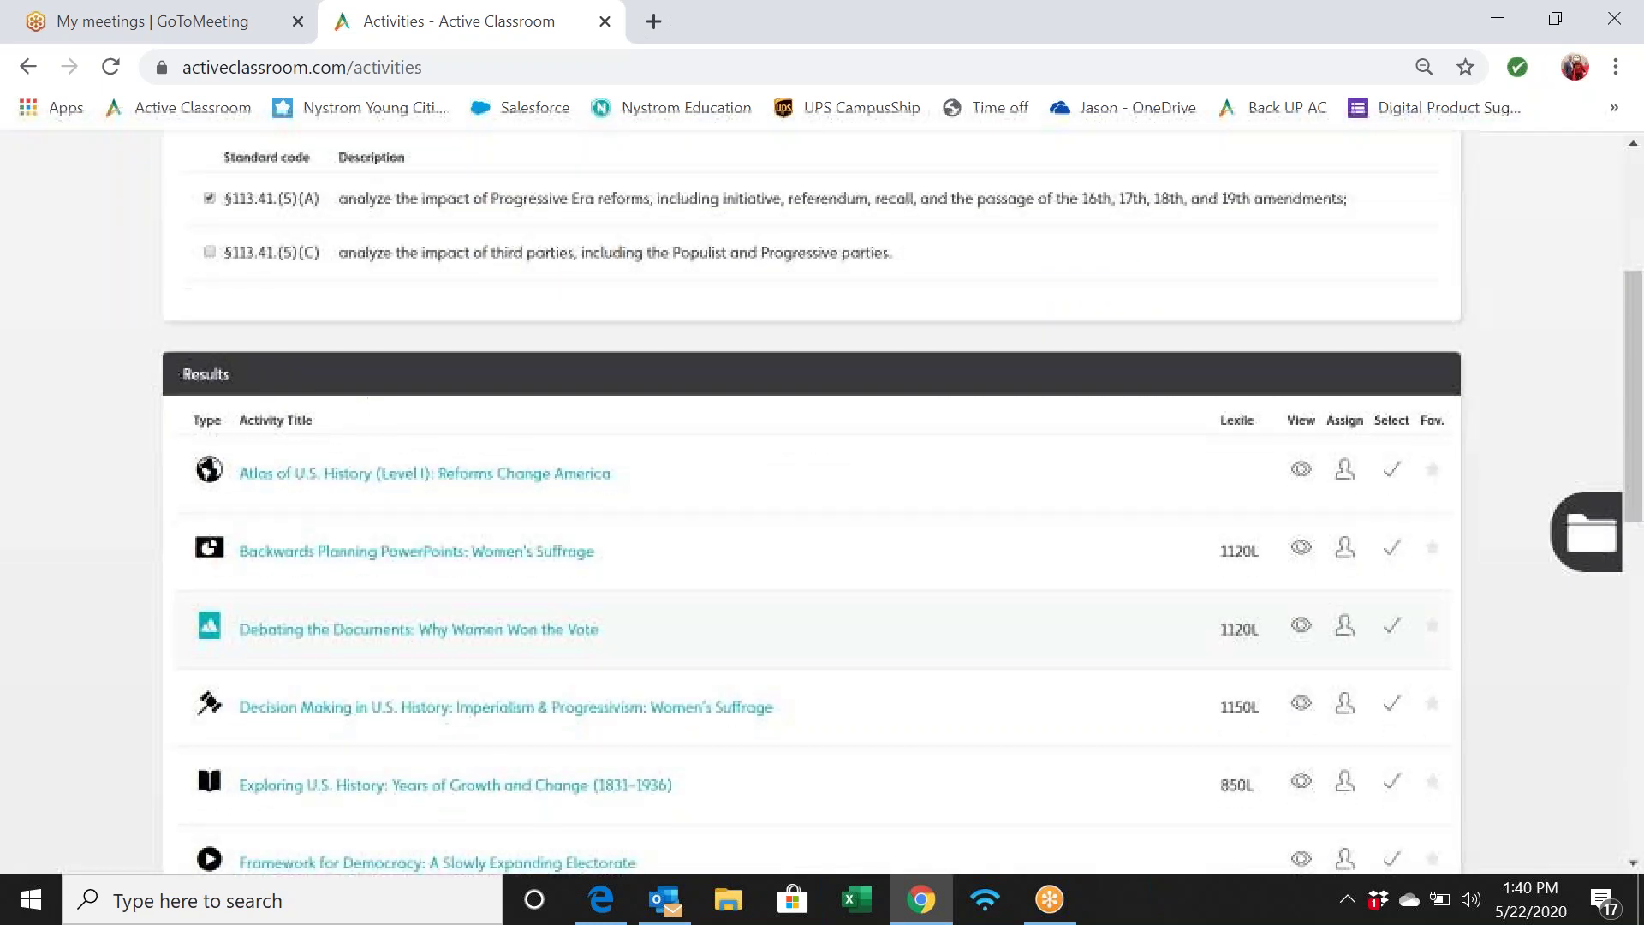
scroll(743, 635, down, 6)
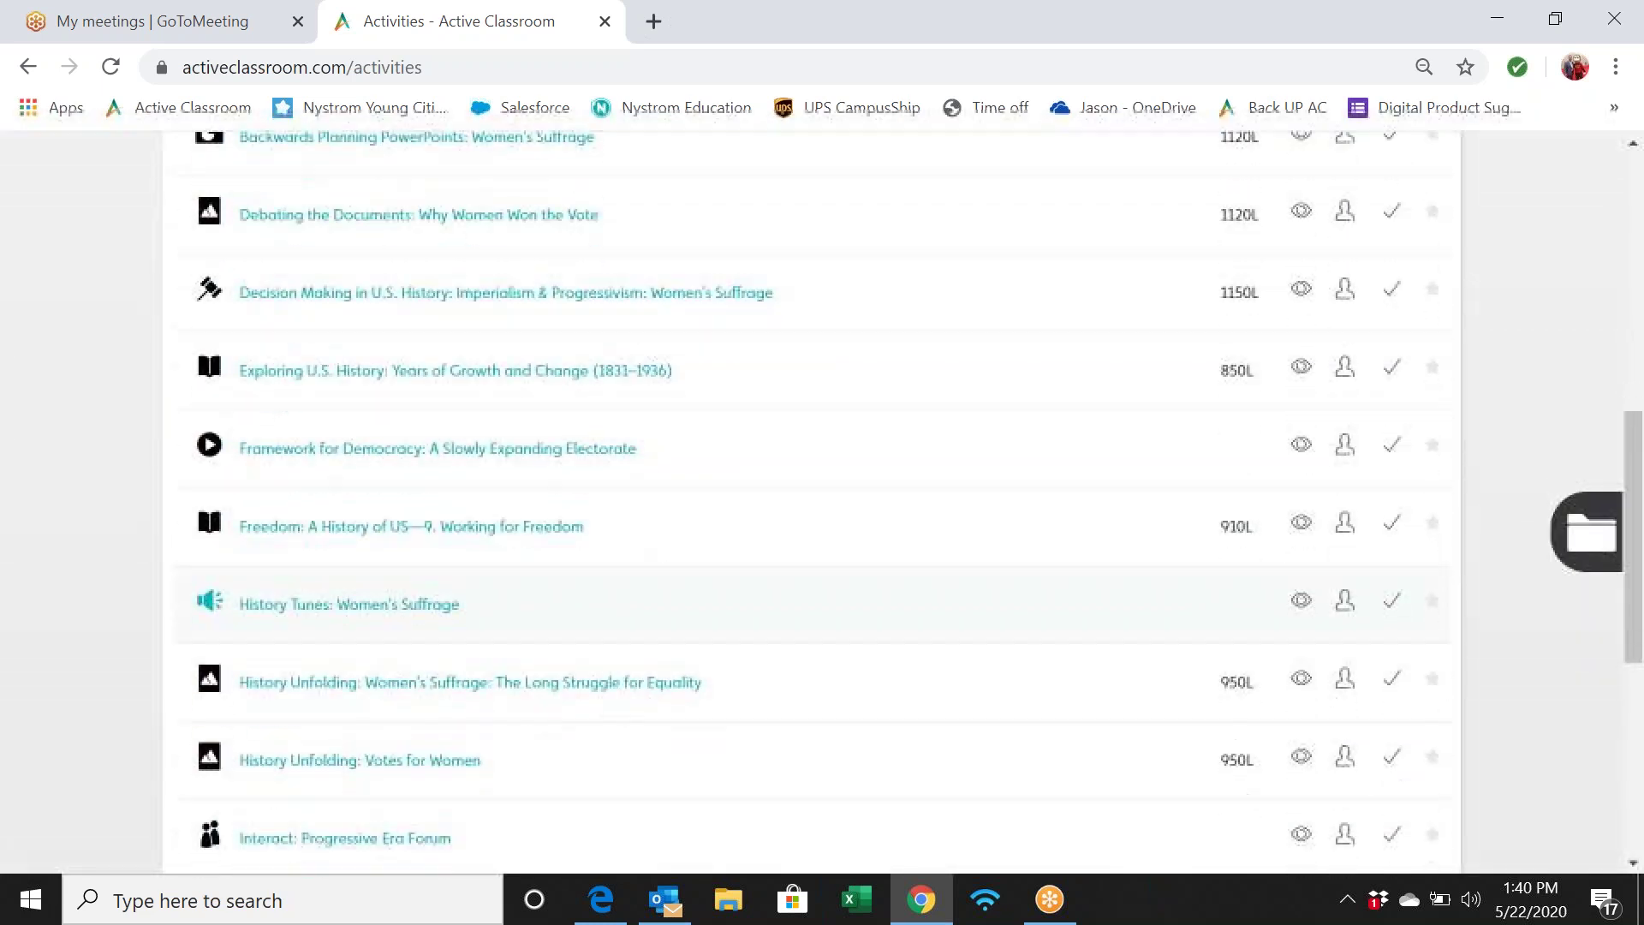
scroll(743, 635, down, 3)
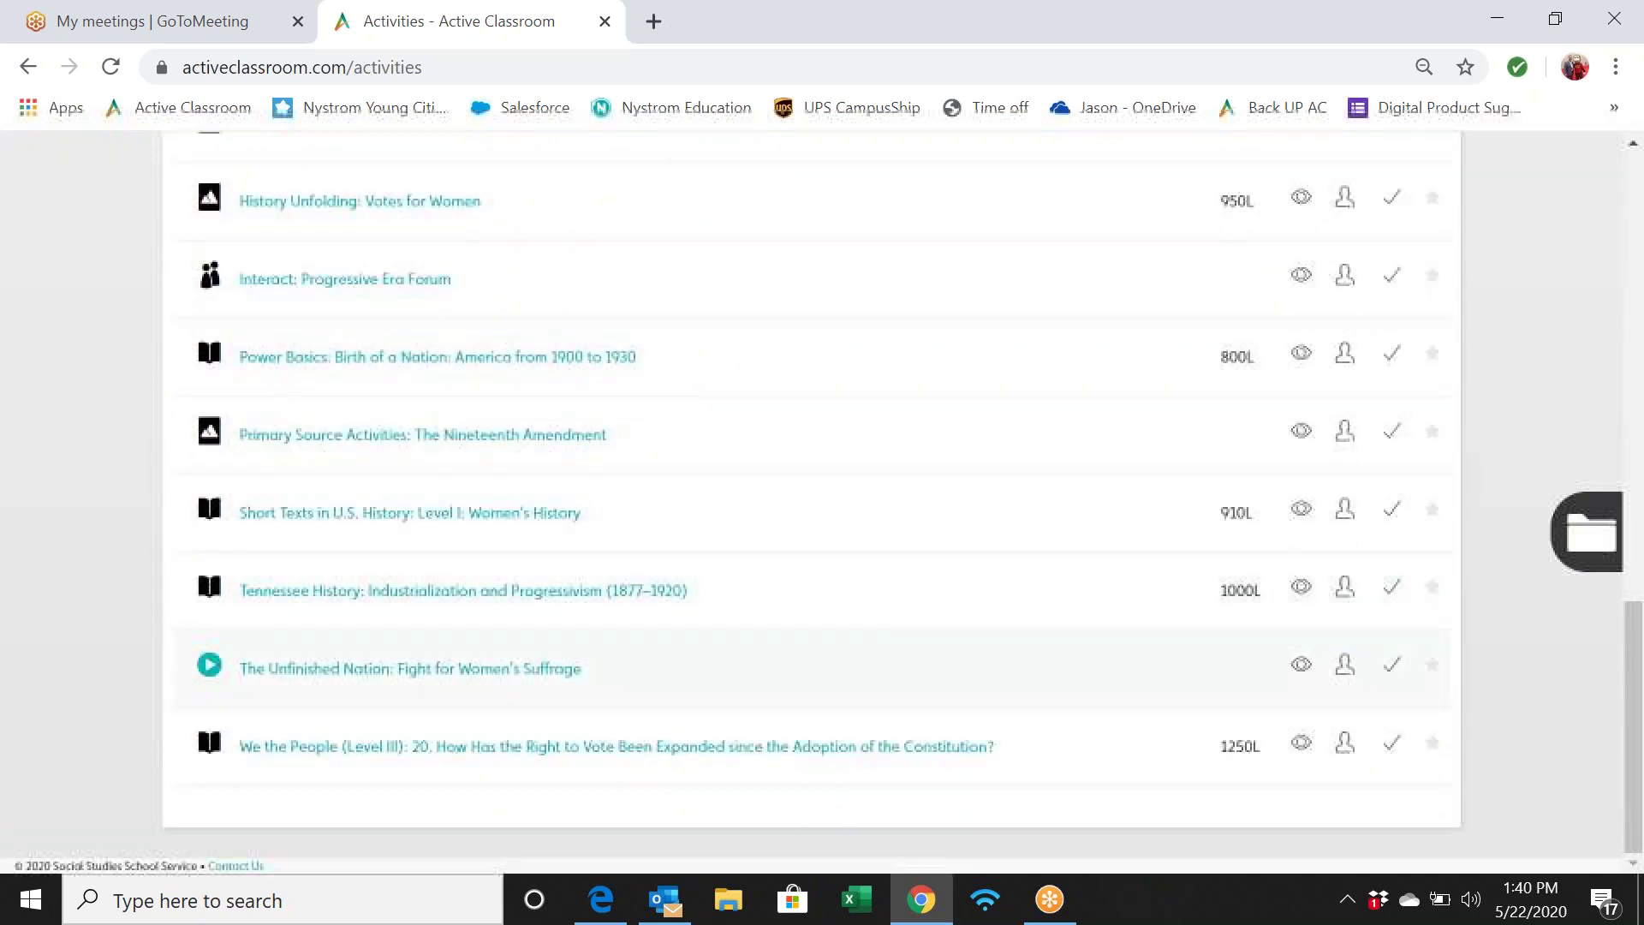
scroll(744, 651, up, 8)
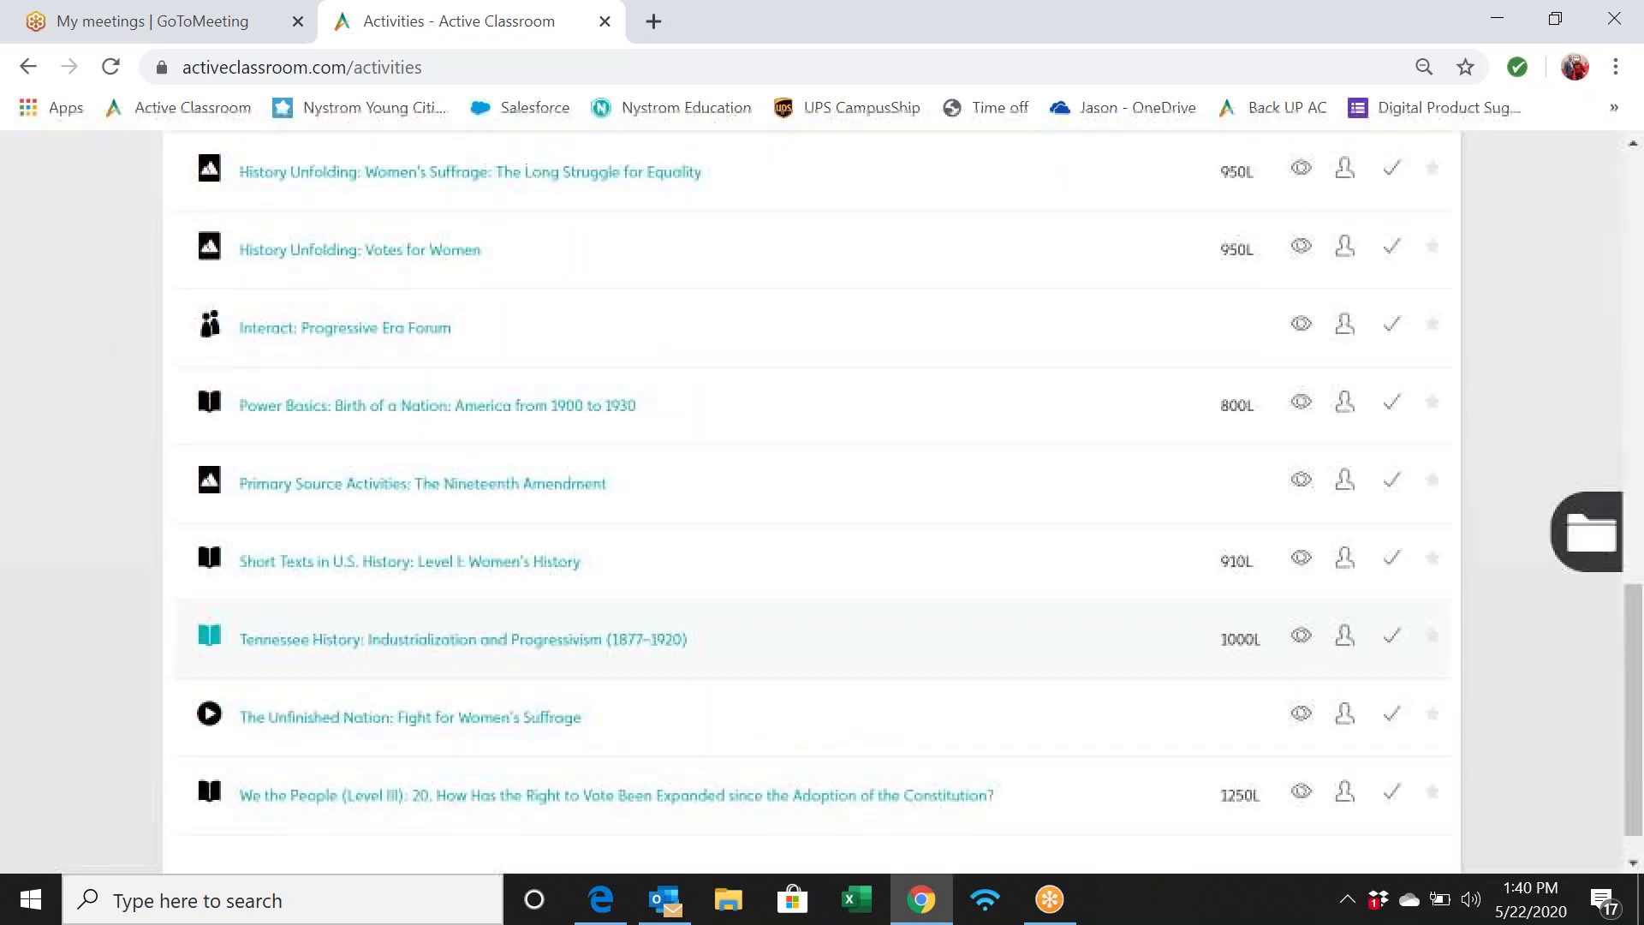
scroll(743, 651, up, 6)
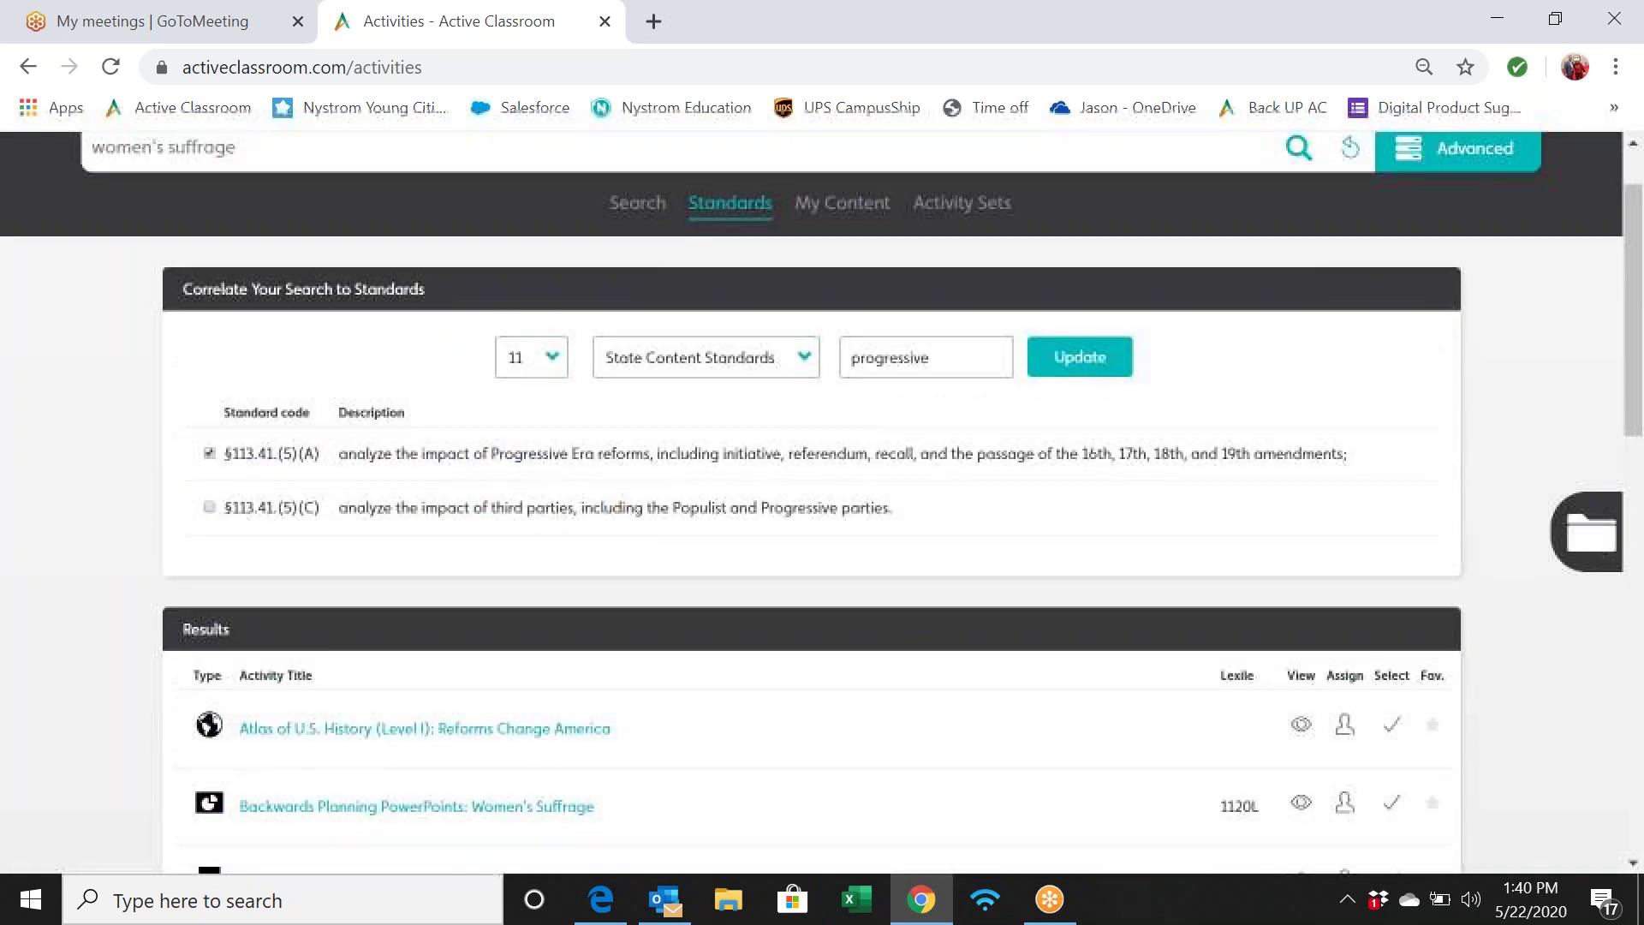
scroll(743, 651, down, 3)
scroll(743, 651, down, 7)
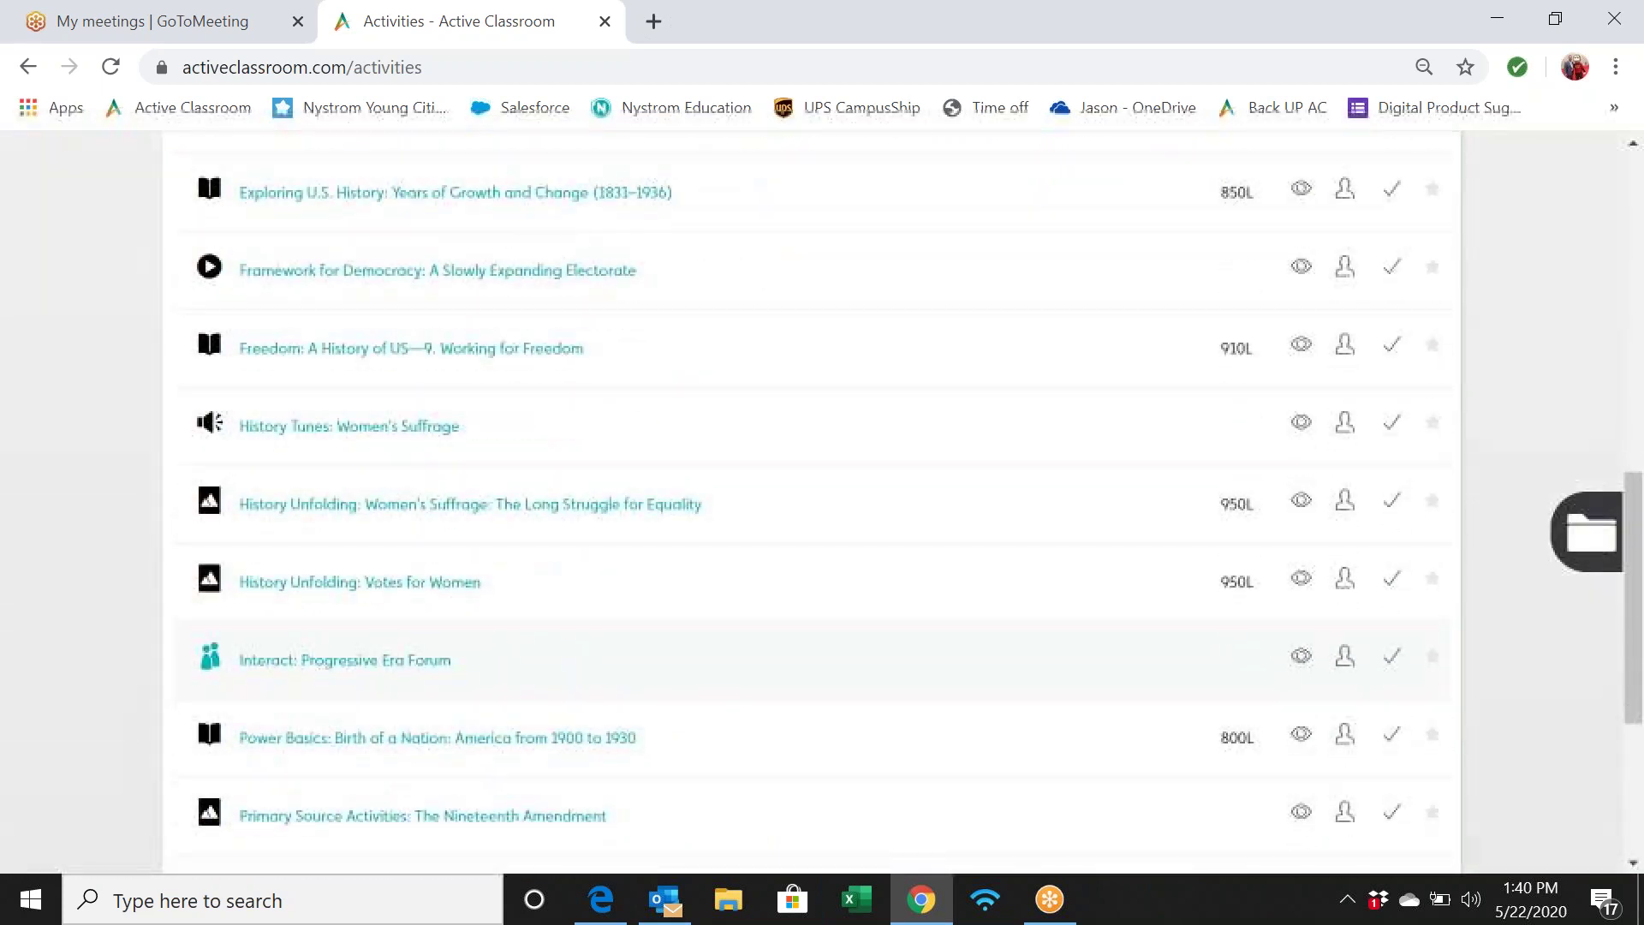
scroll(743, 625, down, 3)
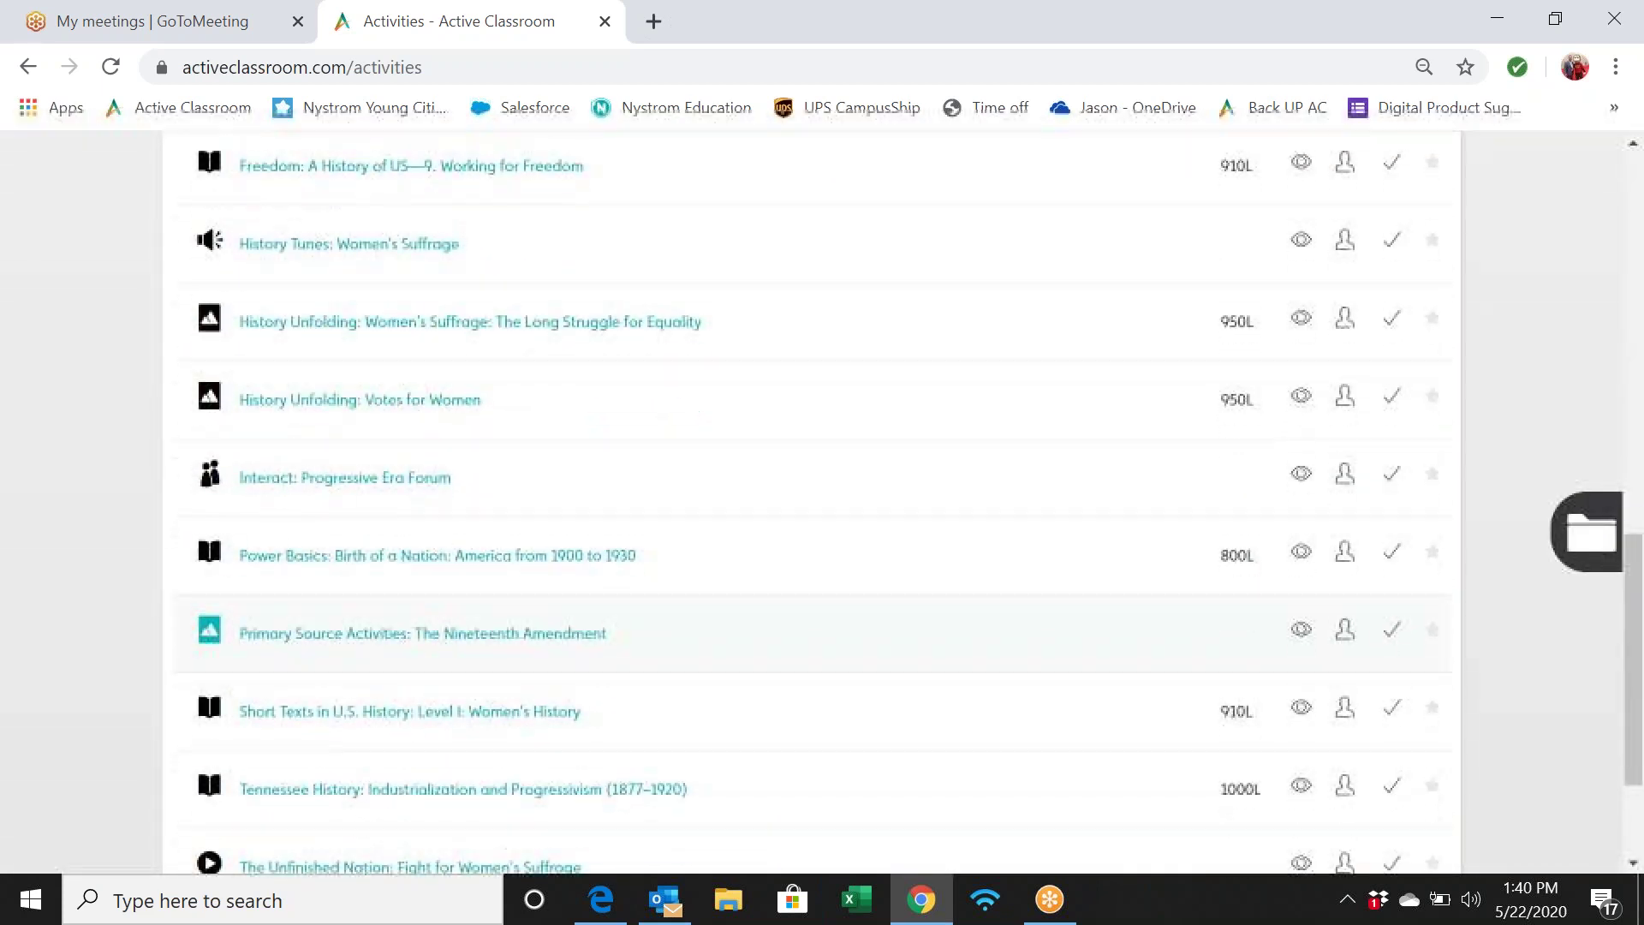
scroll(743, 625, down, 1)
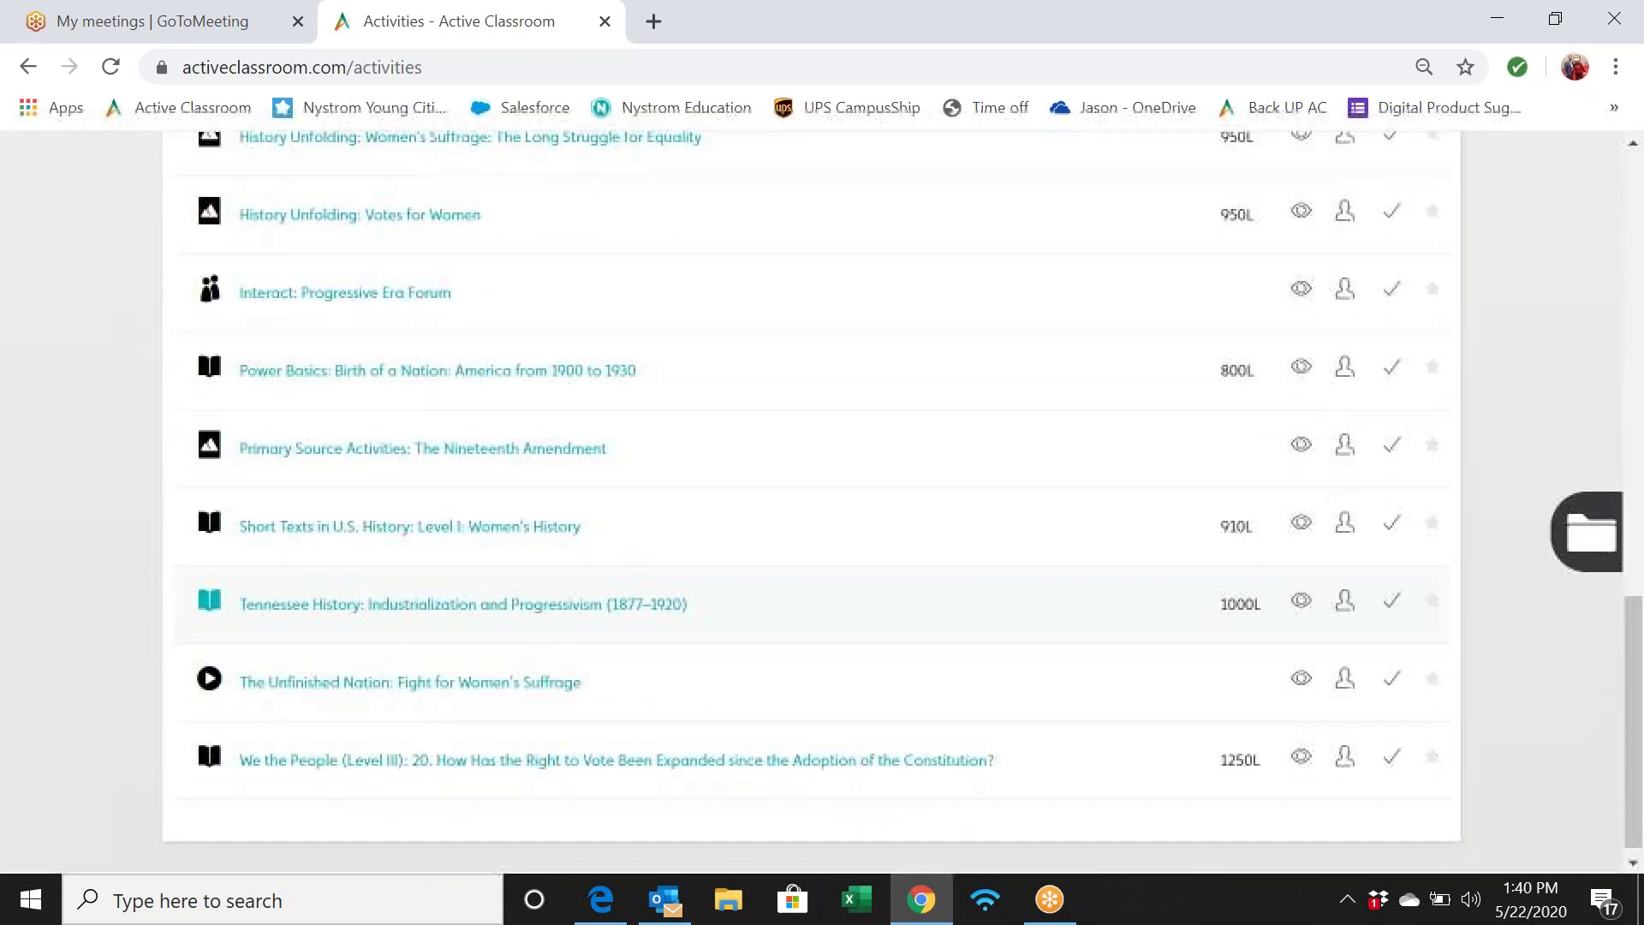
scroll(743, 609, up, 15)
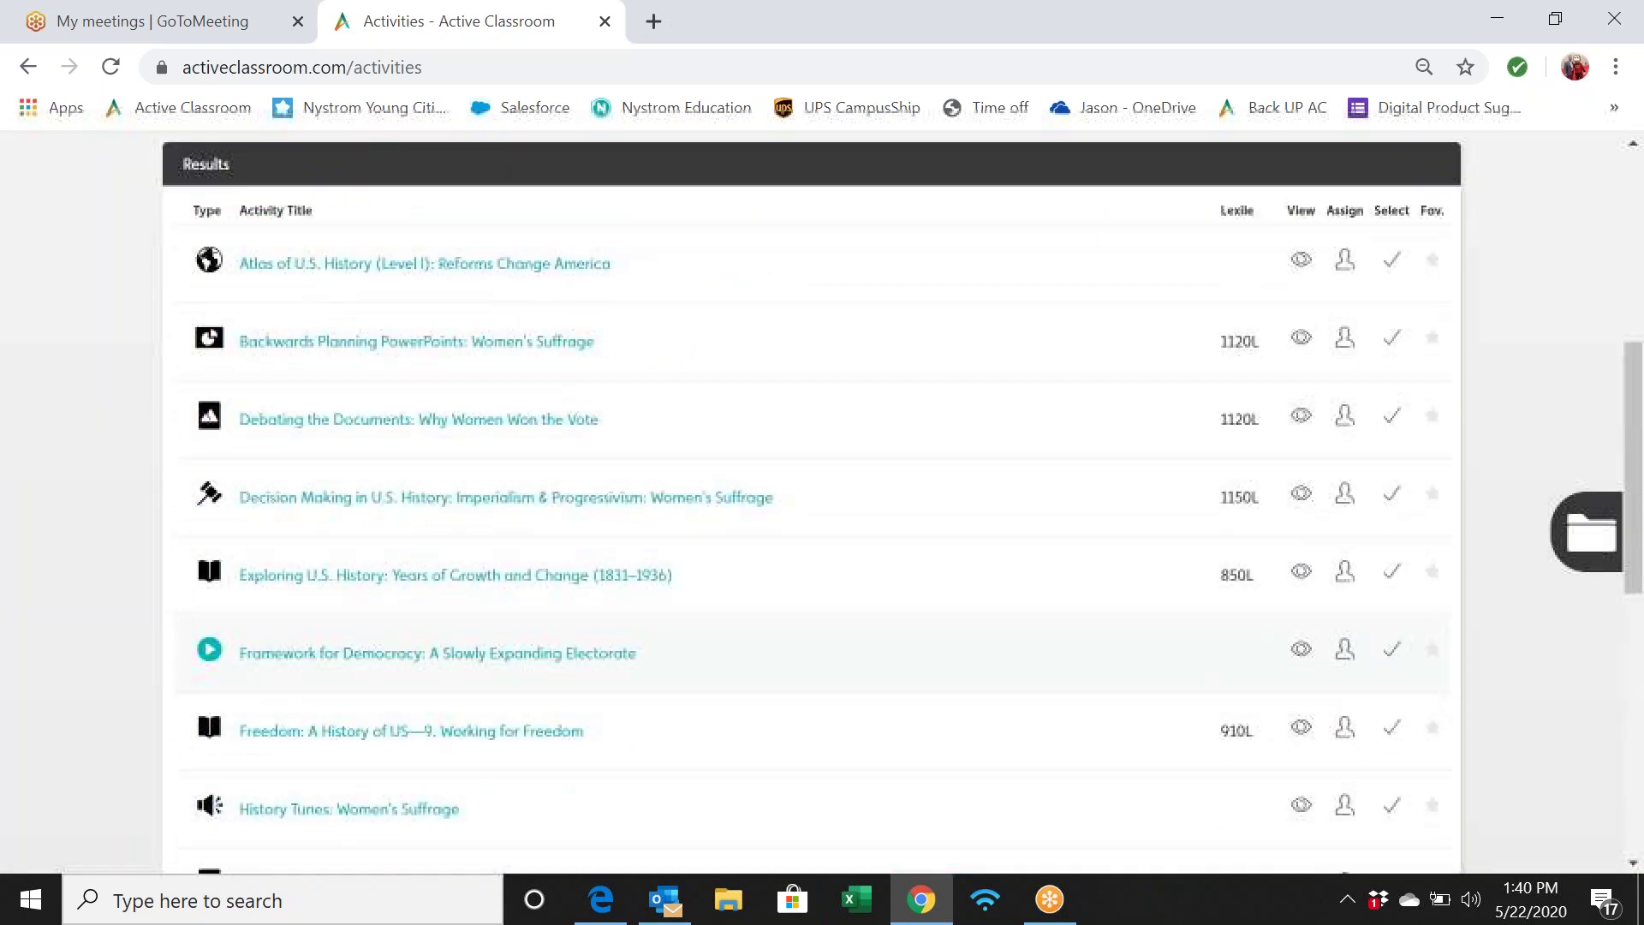
scroll(744, 609, up, 1)
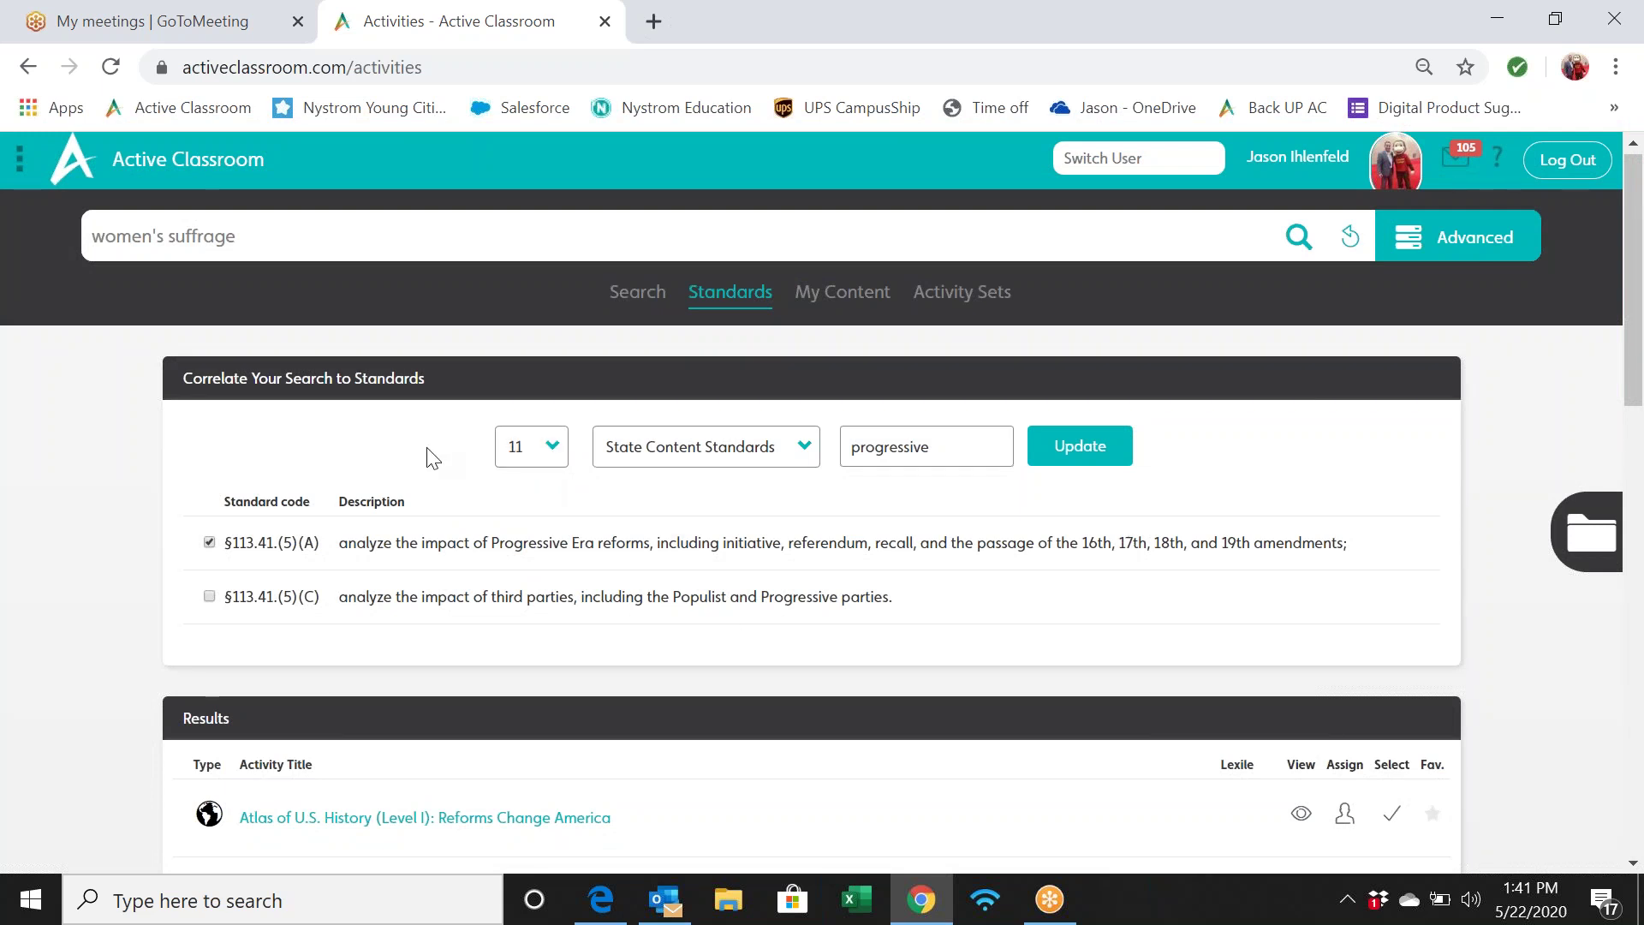
double_click(999, 451)
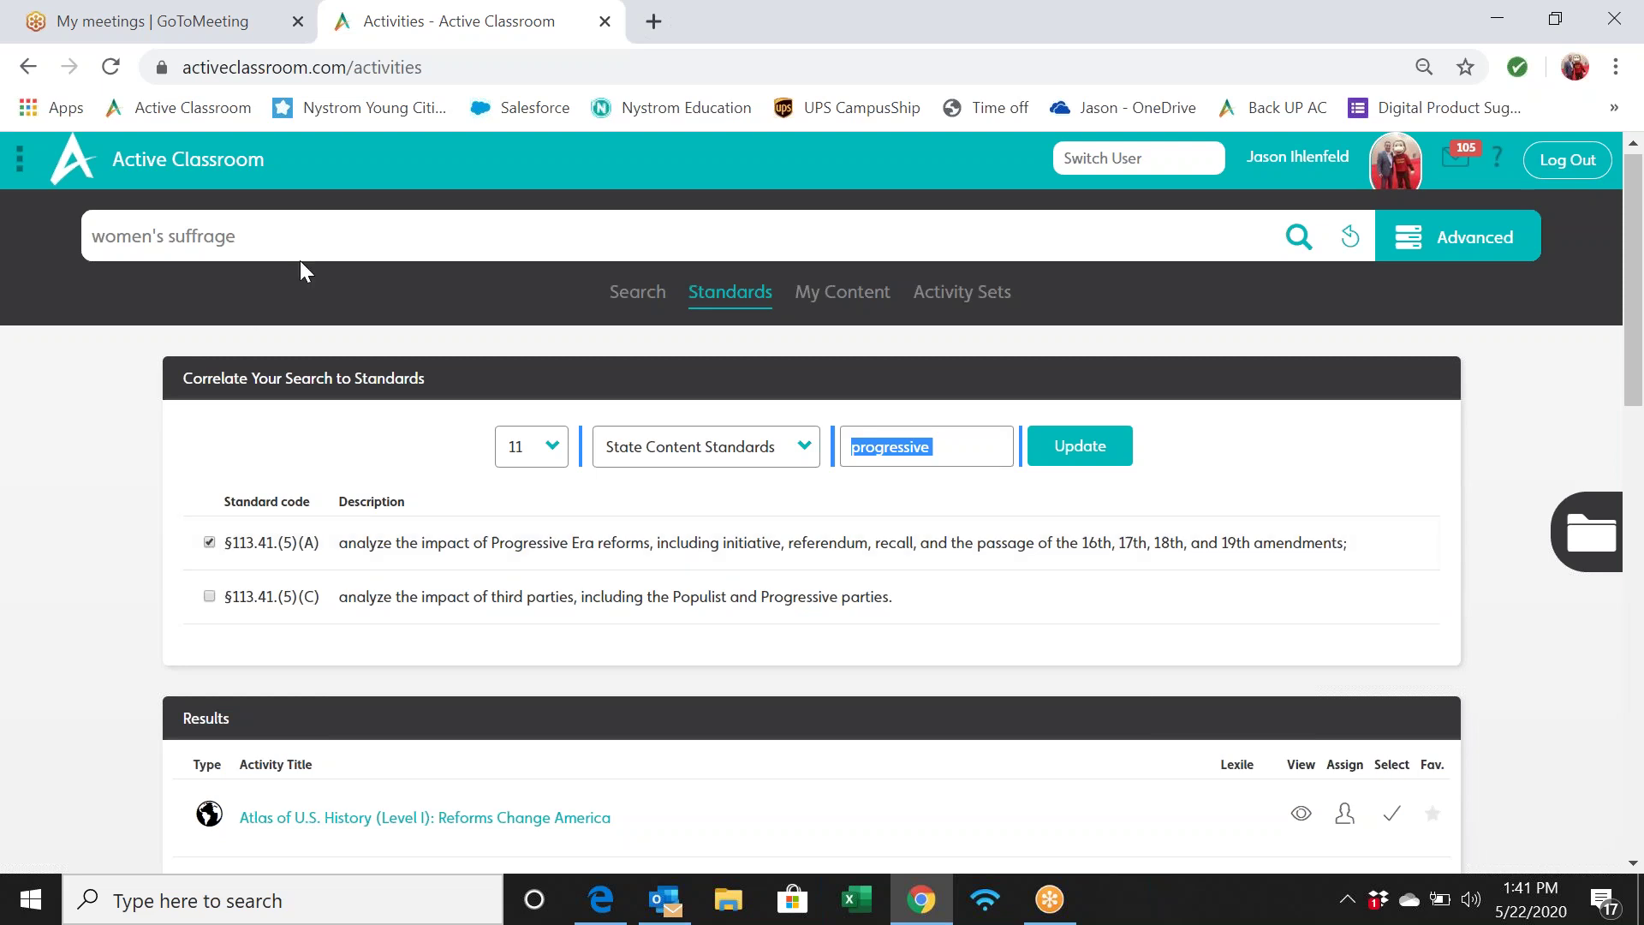
drag(253, 228, 36, 206)
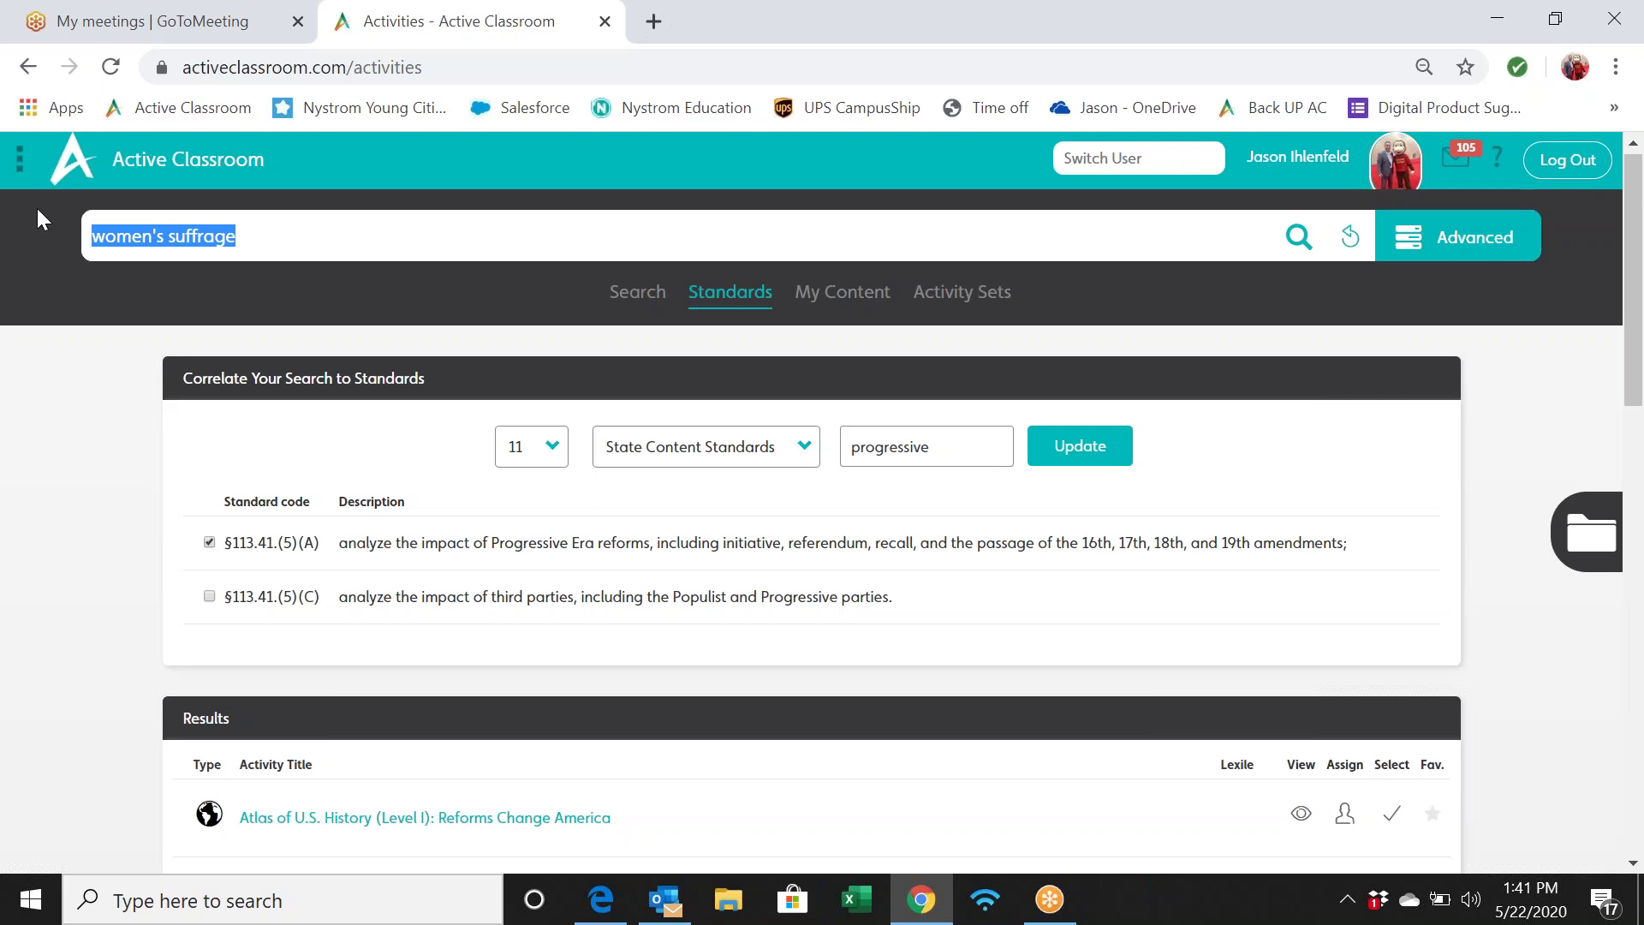
Step: Search 'stanton' within standard §113.41.(5)(A) and scroll the results
text(stanton)
key(Return)
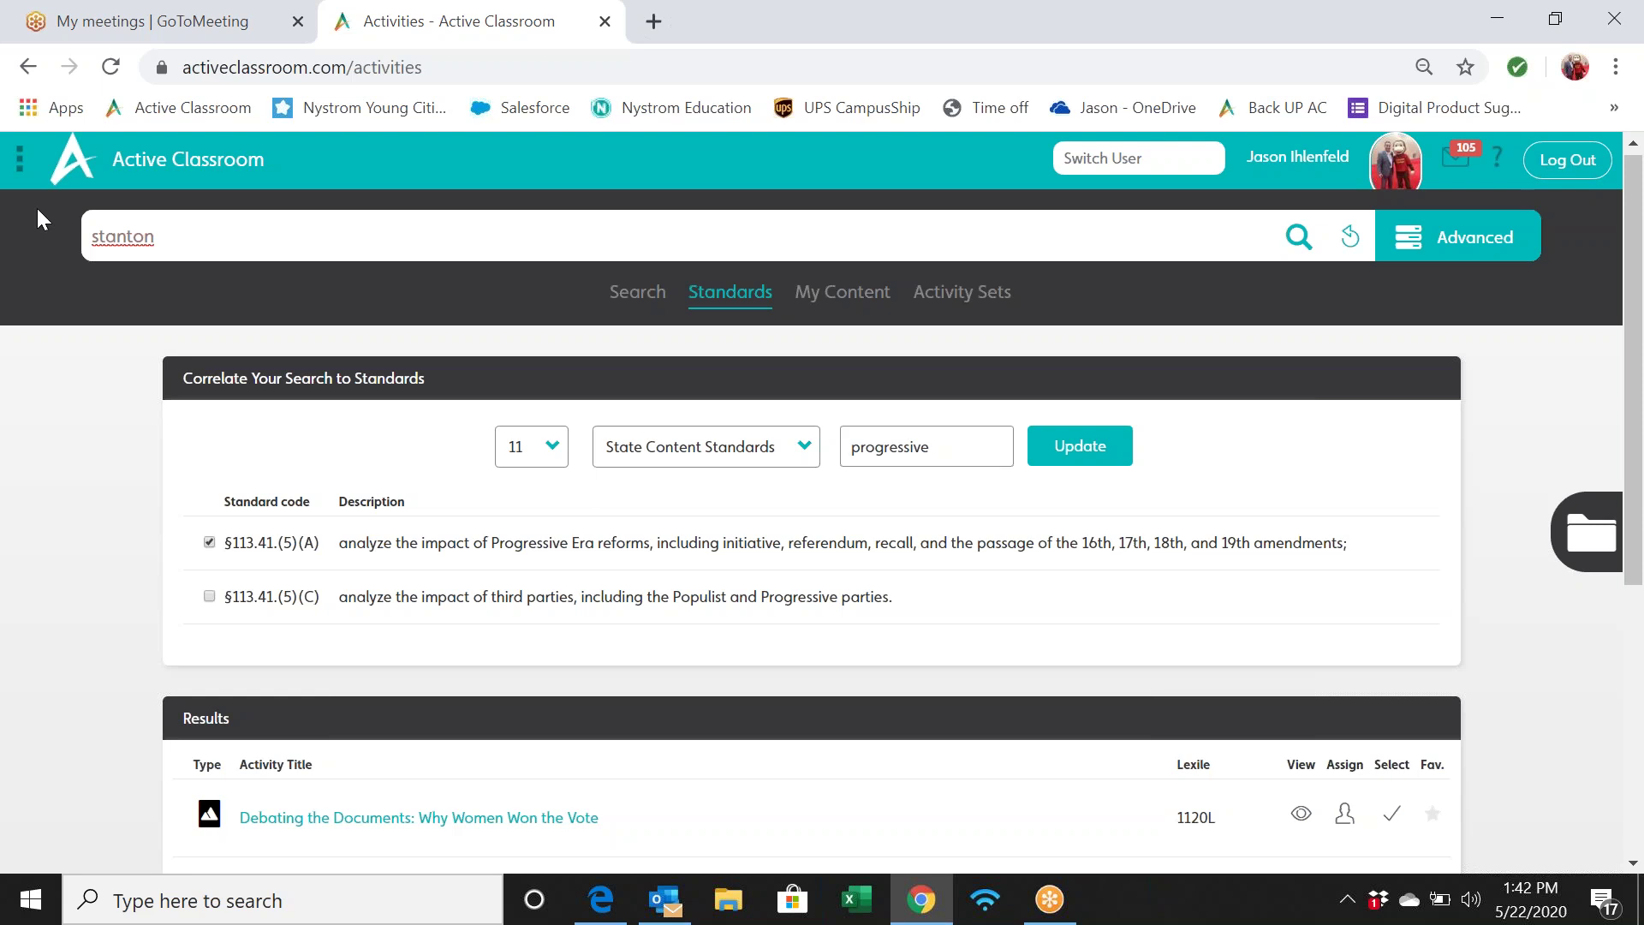
scroll(449, 572, down, 3)
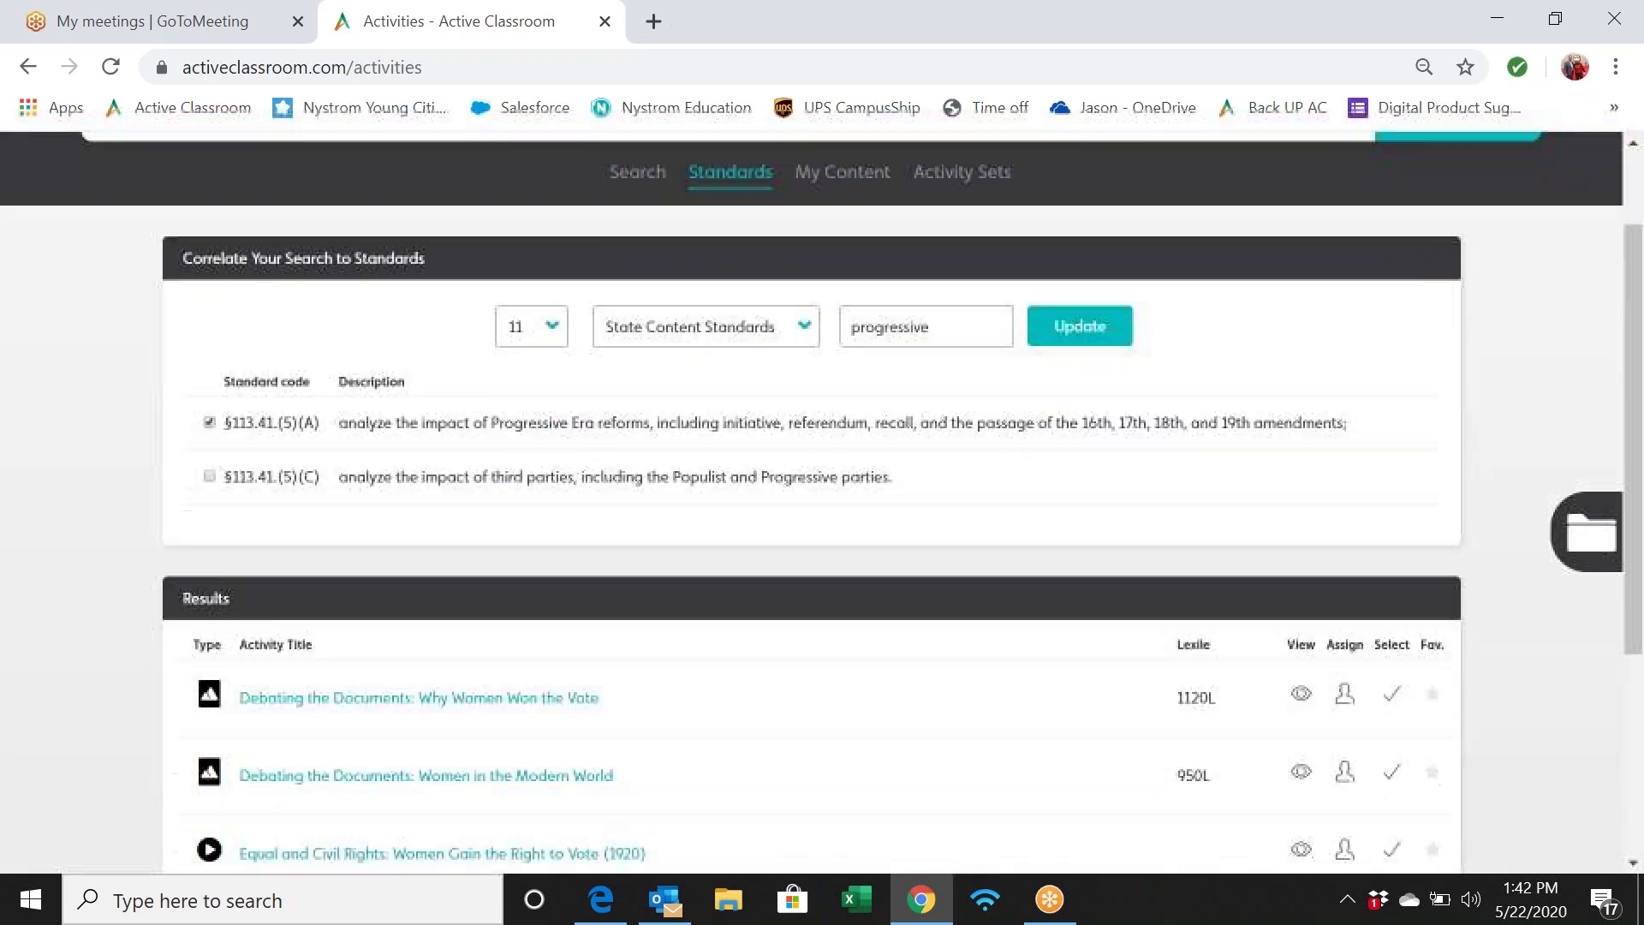
scroll(600, 565, down, 2)
scroll(600, 565, up, 5)
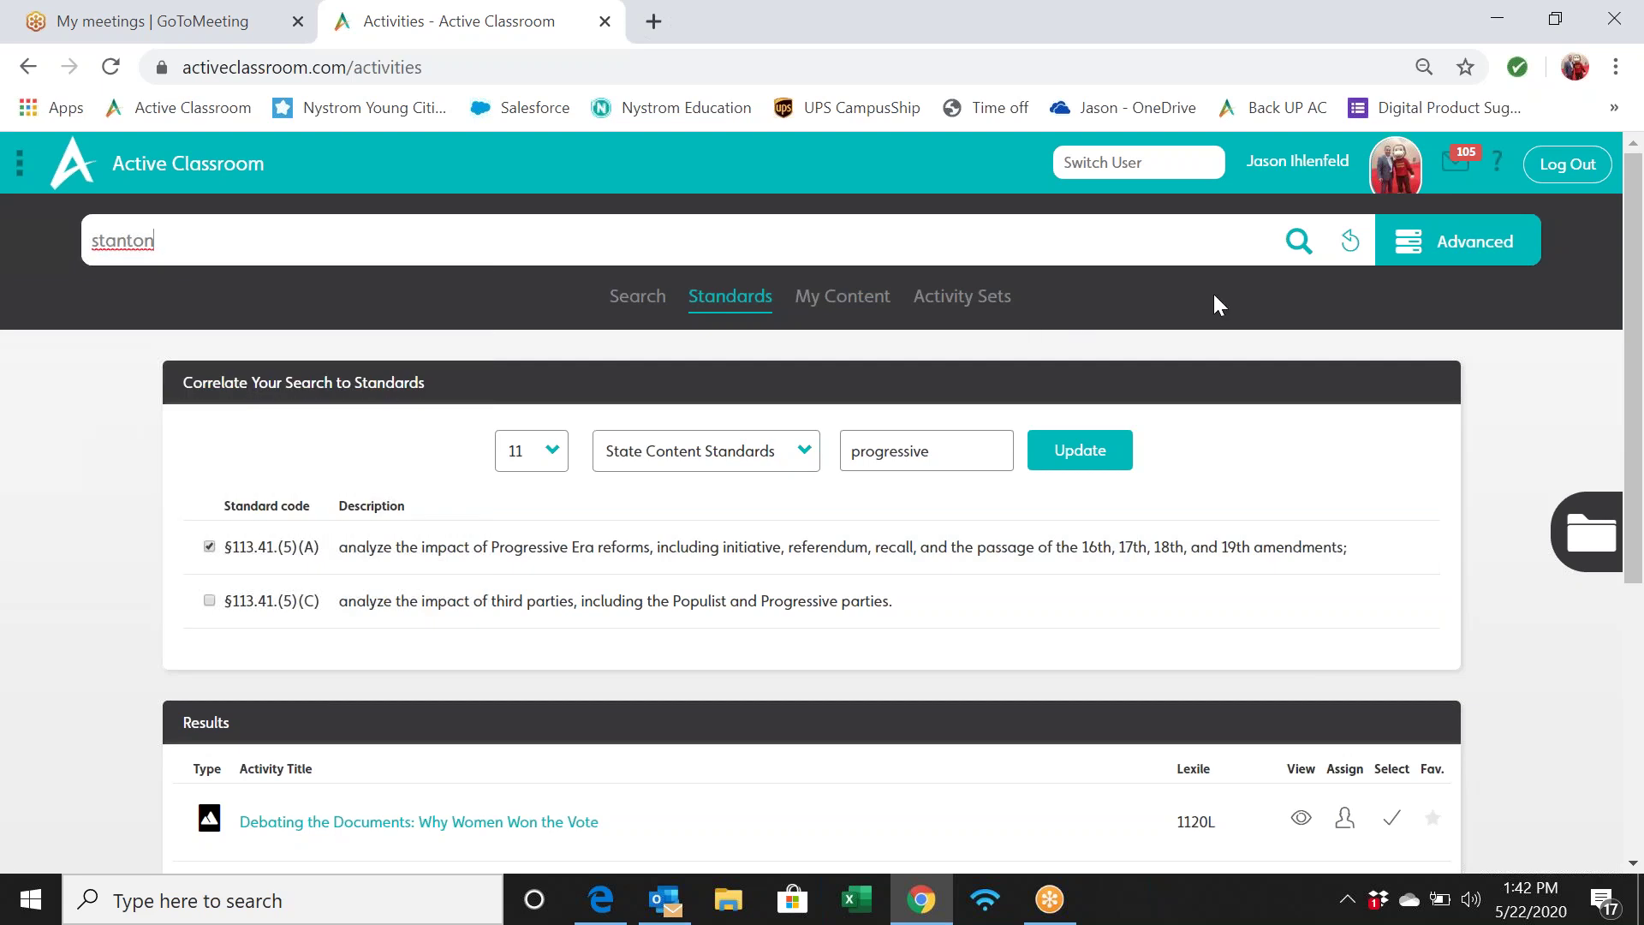
Step: Clear the stanton search and switch to the Search tab listing all activities
click(1350, 242)
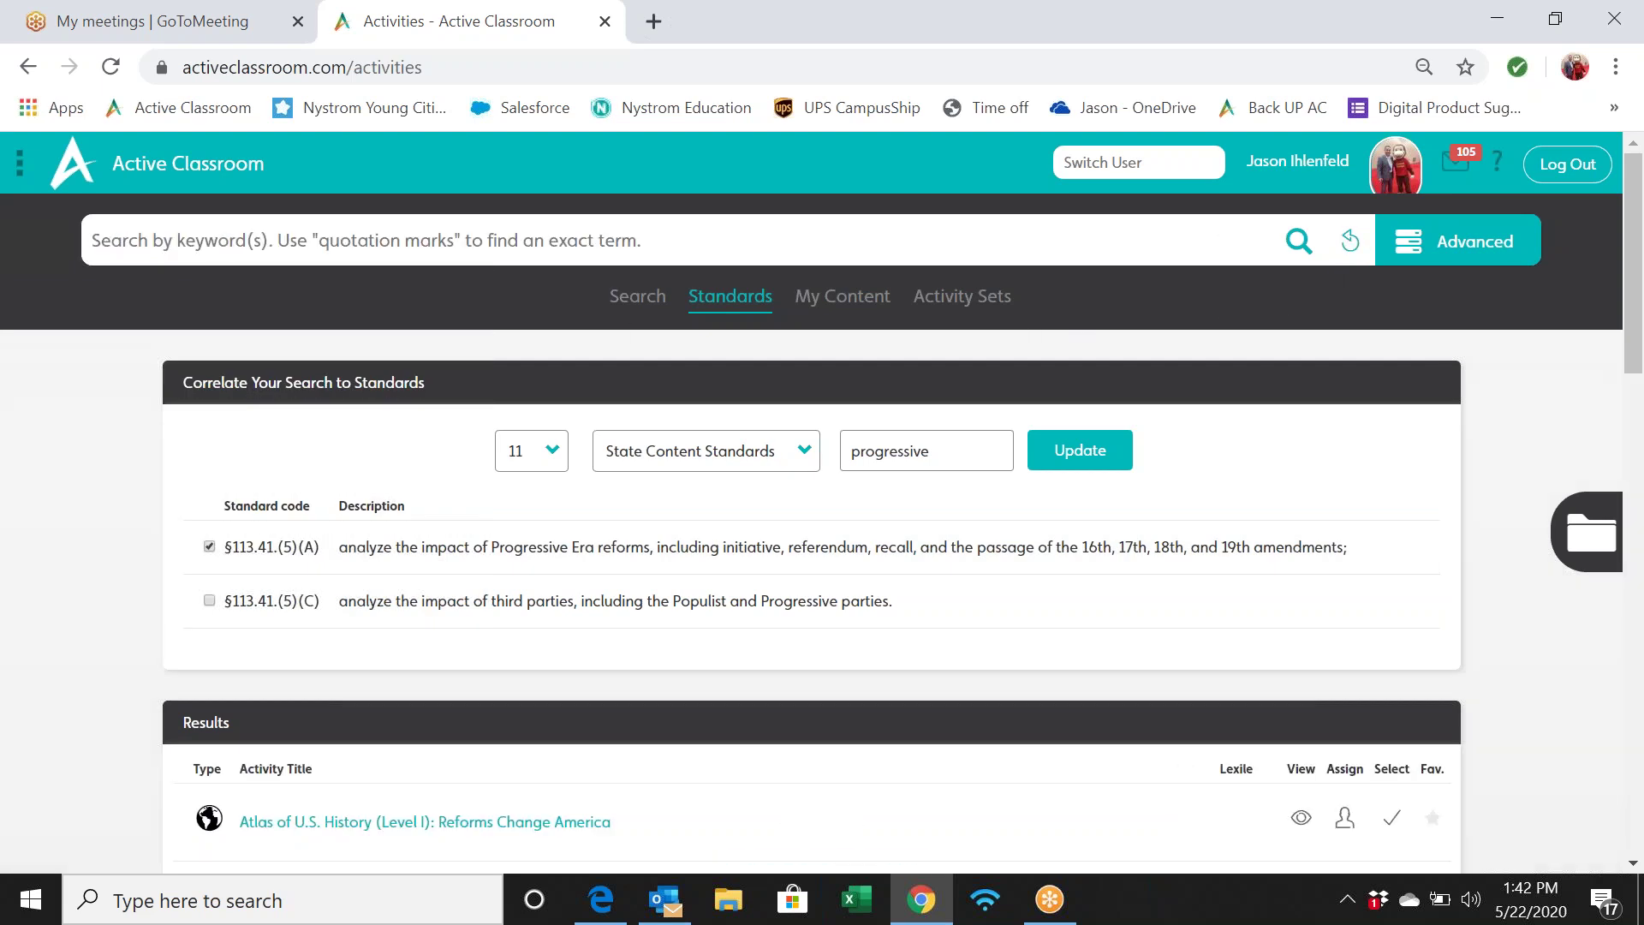
click(638, 315)
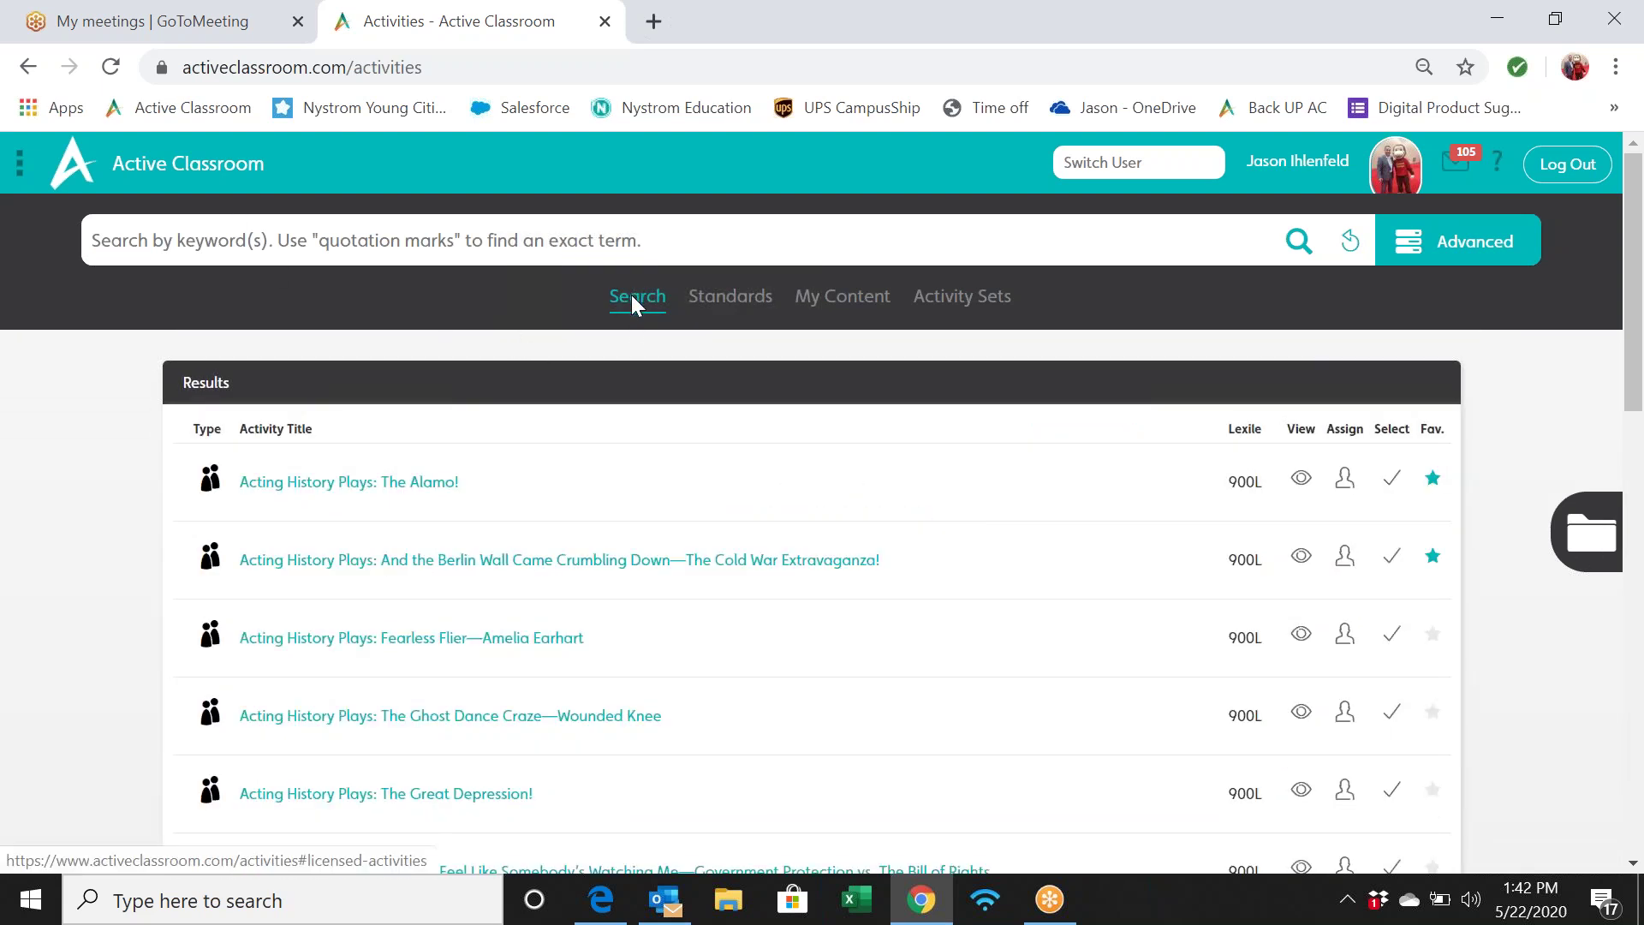
click(715, 311)
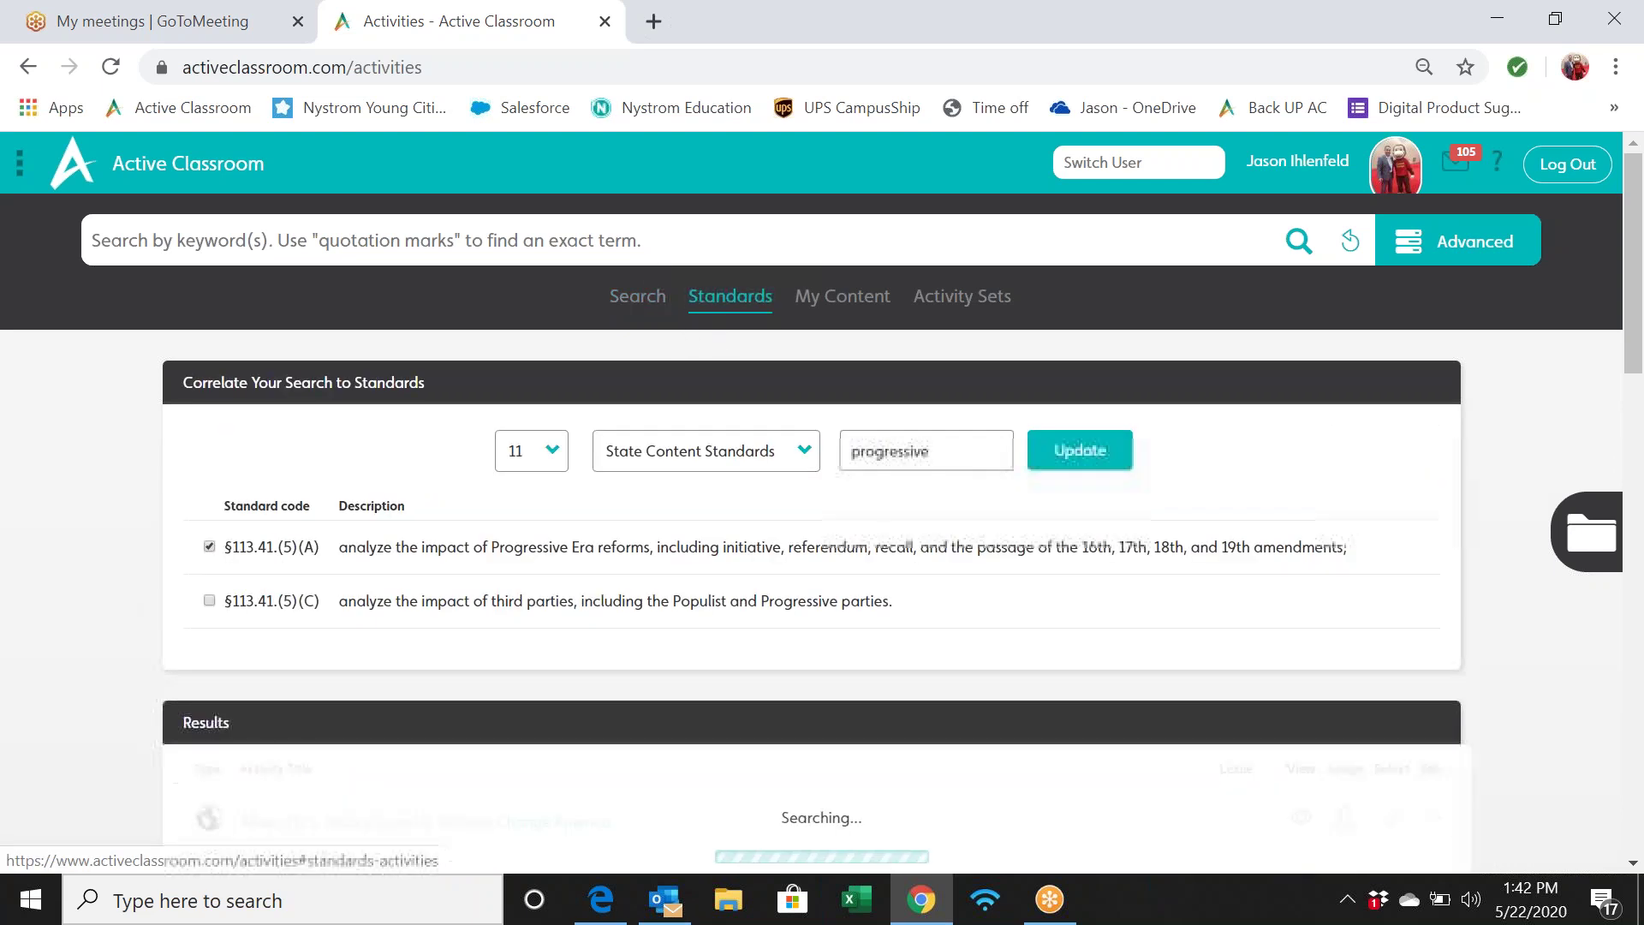
click(638, 301)
click(723, 303)
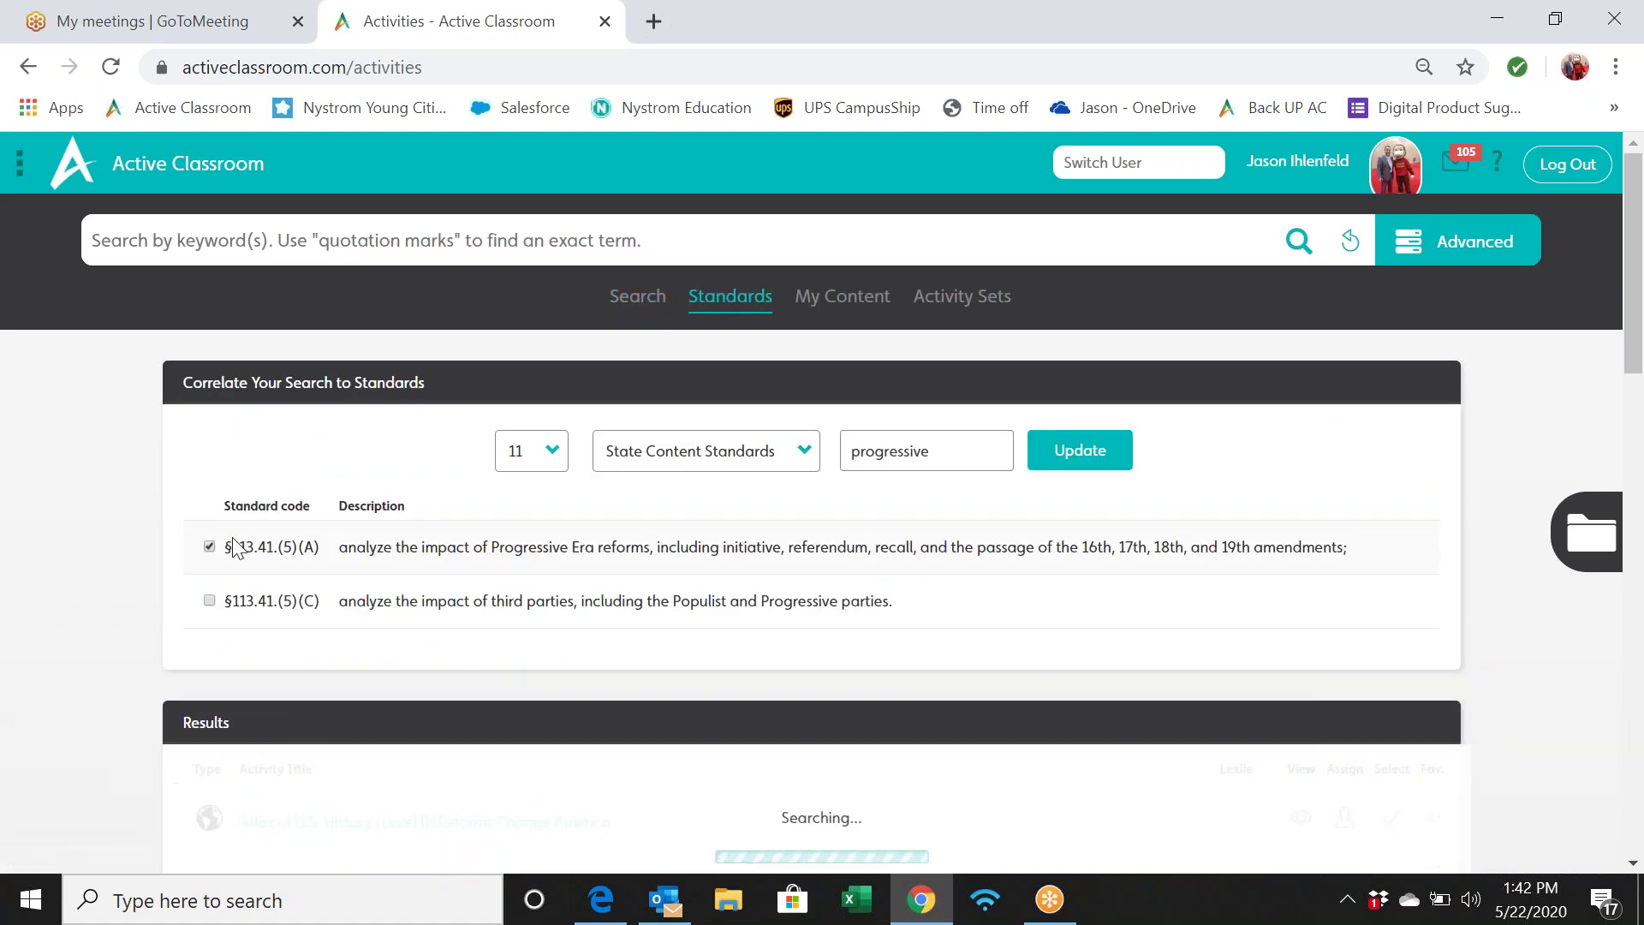
click(641, 302)
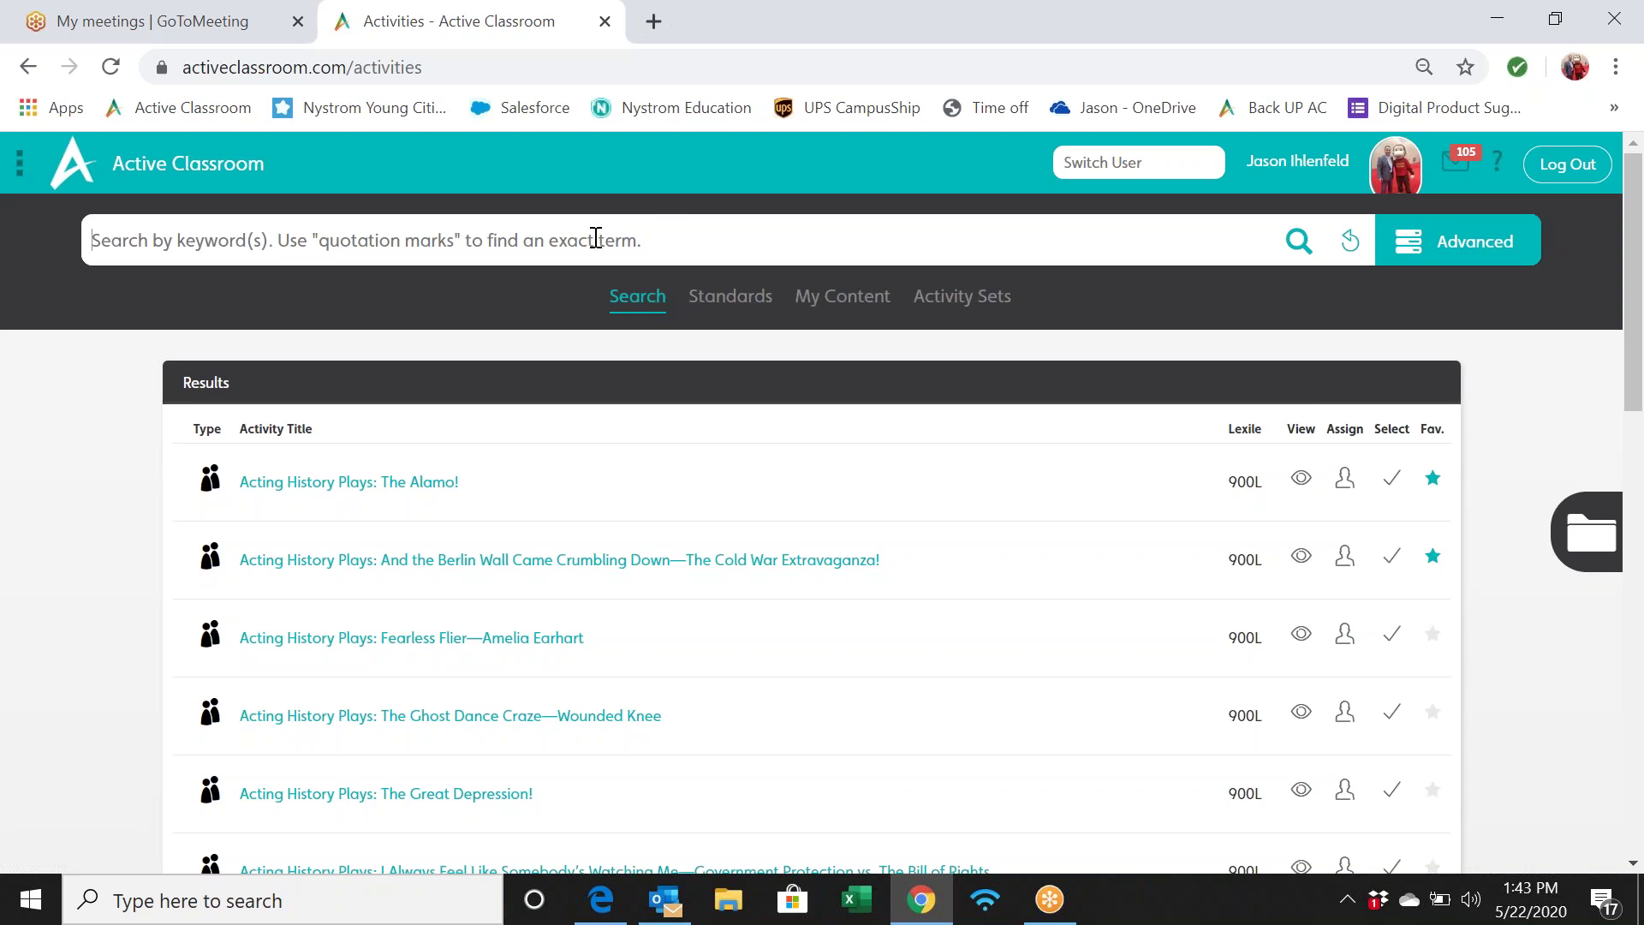
Step: Replace the keyword 'sectionalism' with 'greeks' and run the activity search
text(sec)
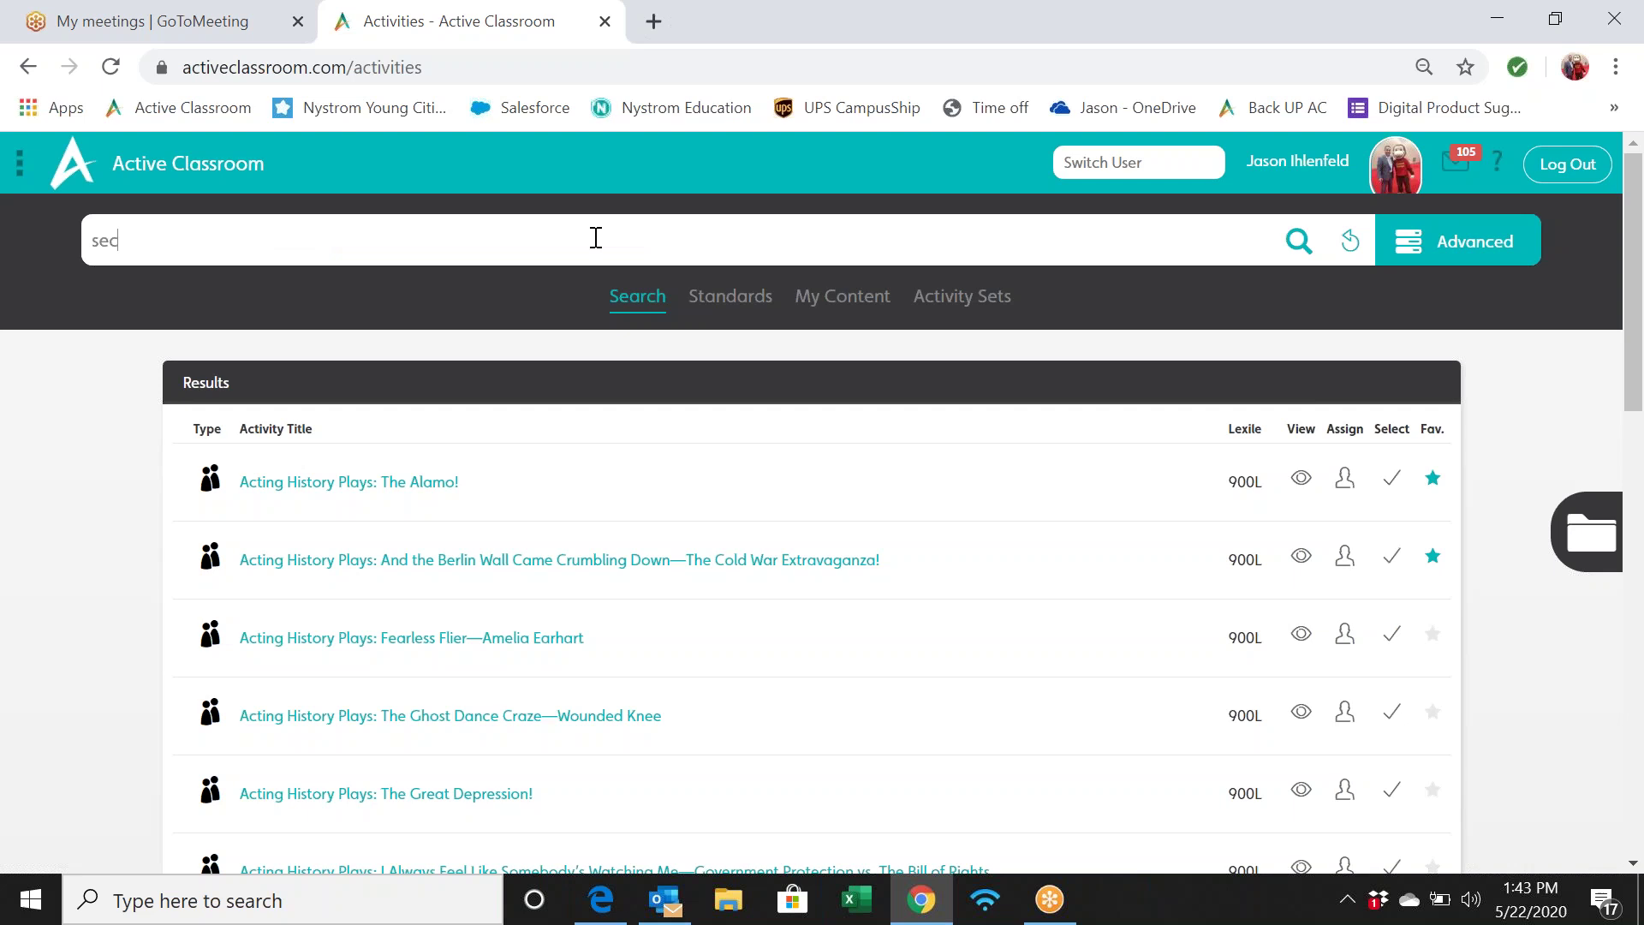
text(tionalism)
key(BackSpace)
key(BackSpace)
key(BackSpace)
key(BackSpace)
key(BackSpace)
key(ctrl+BackSpace)
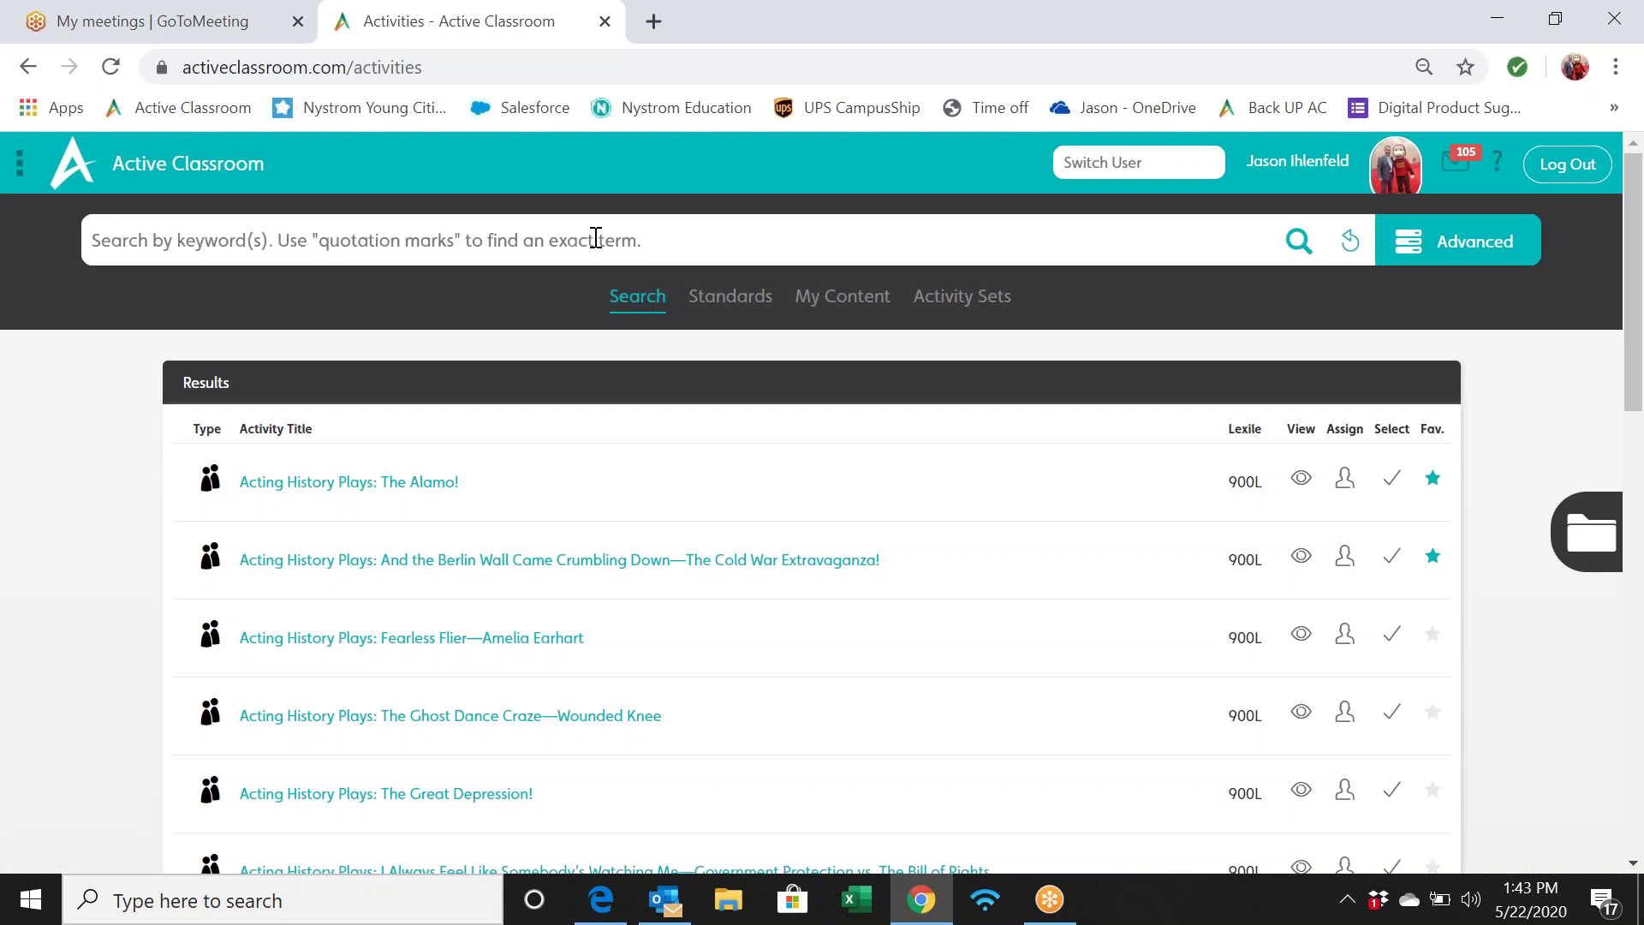
text(greeks)
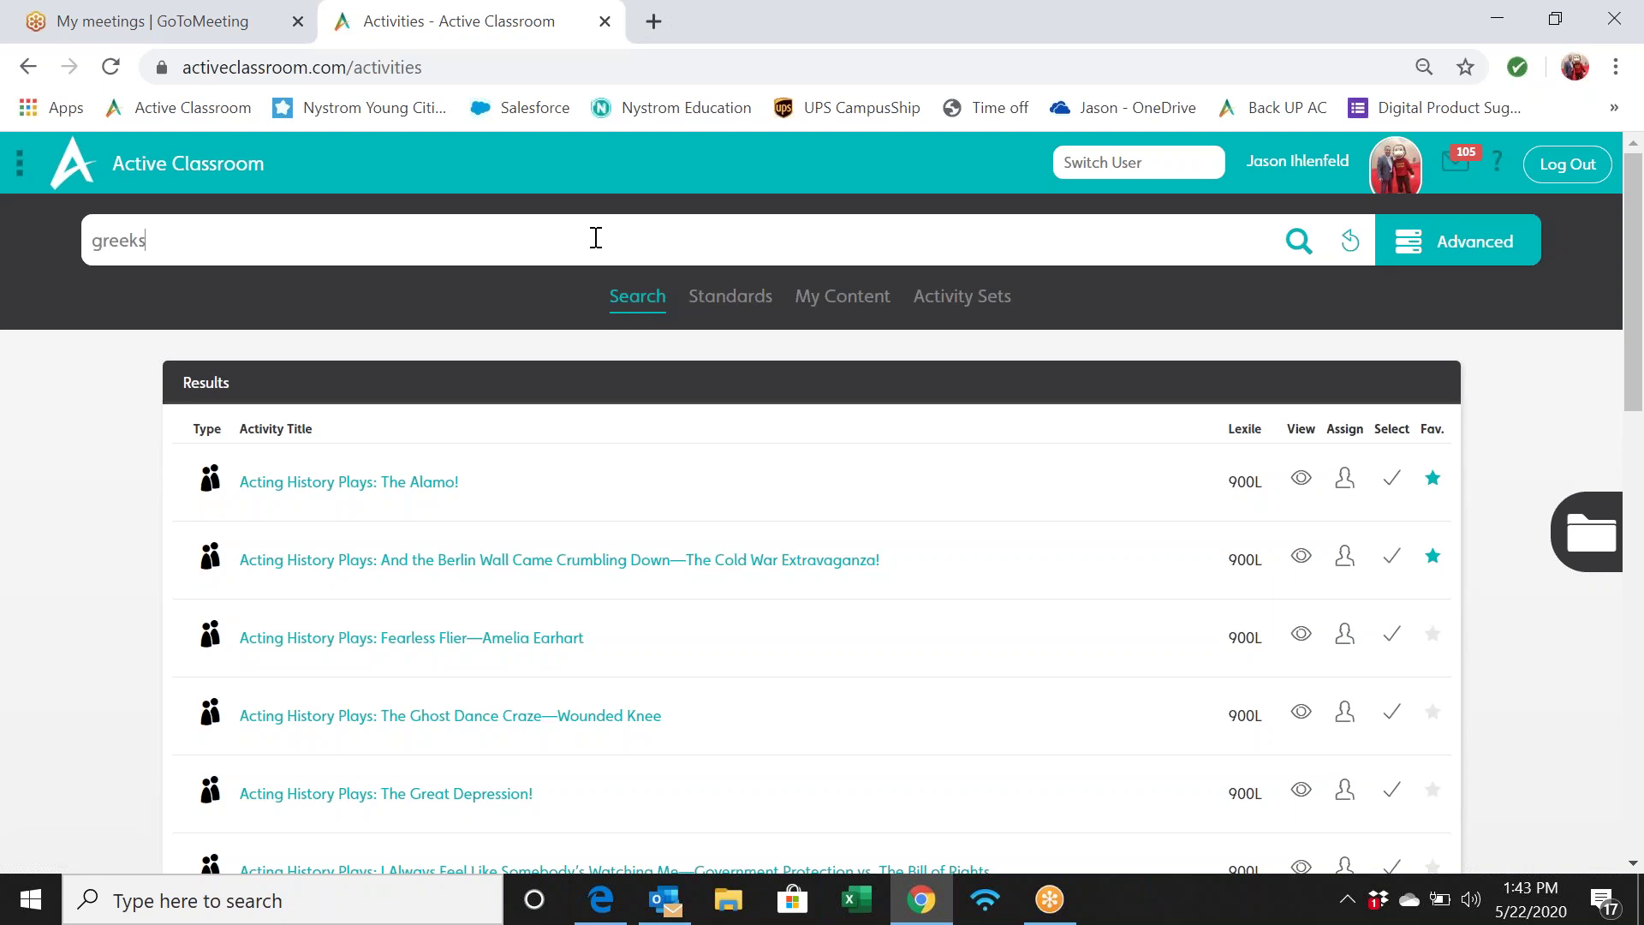
key(Return)
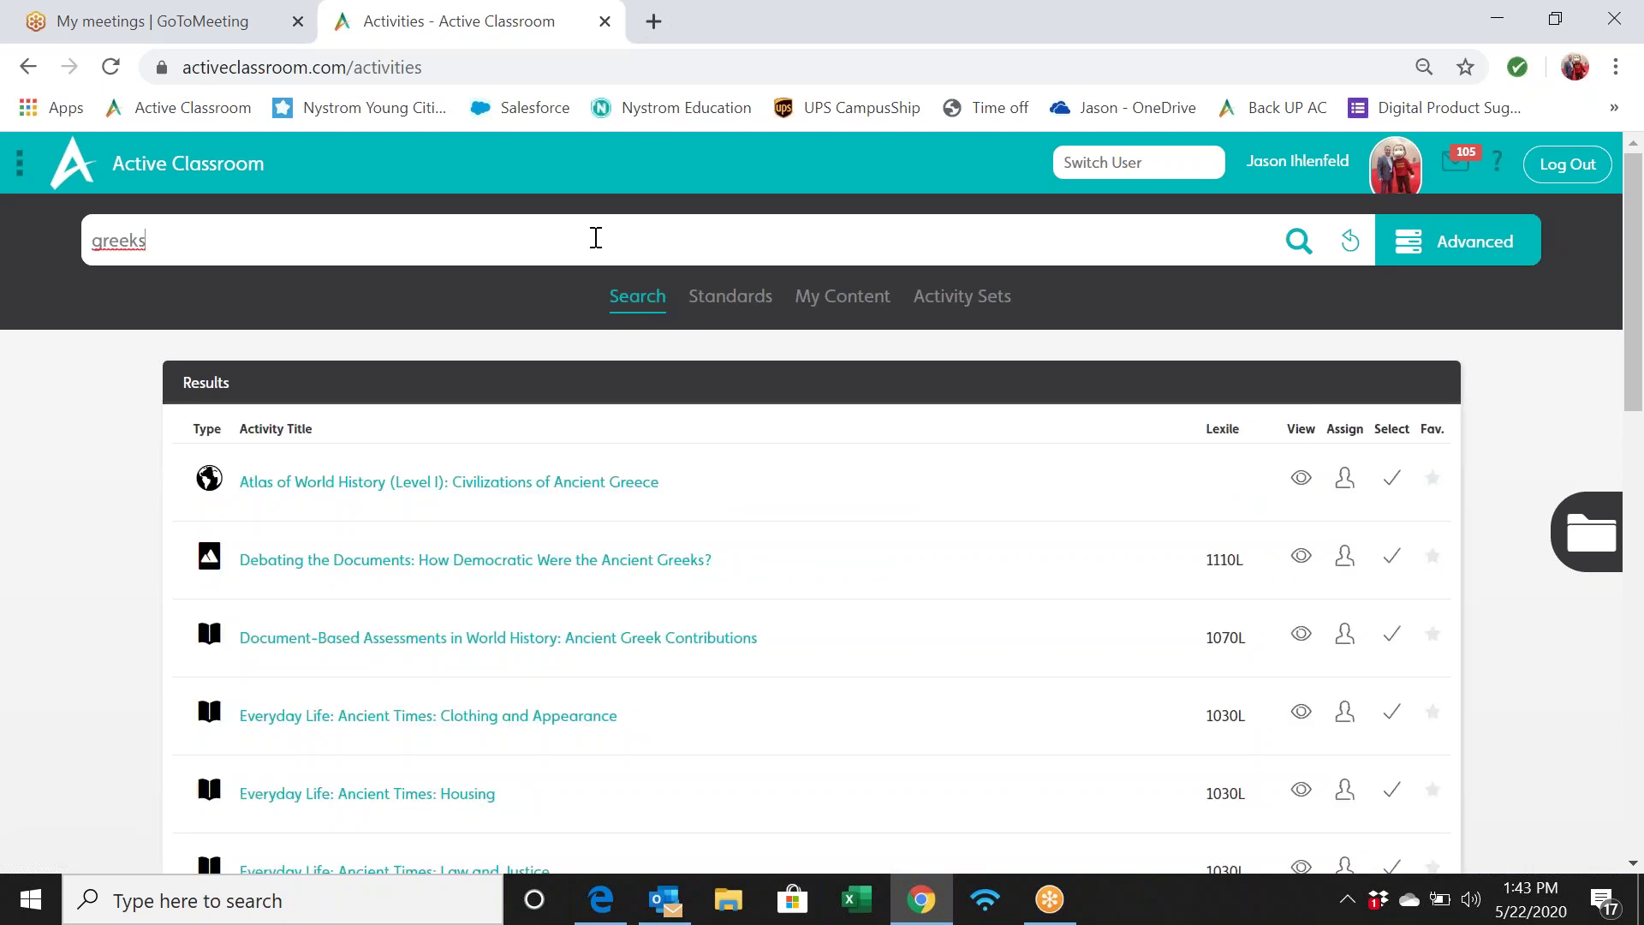
middle_click(986, 624)
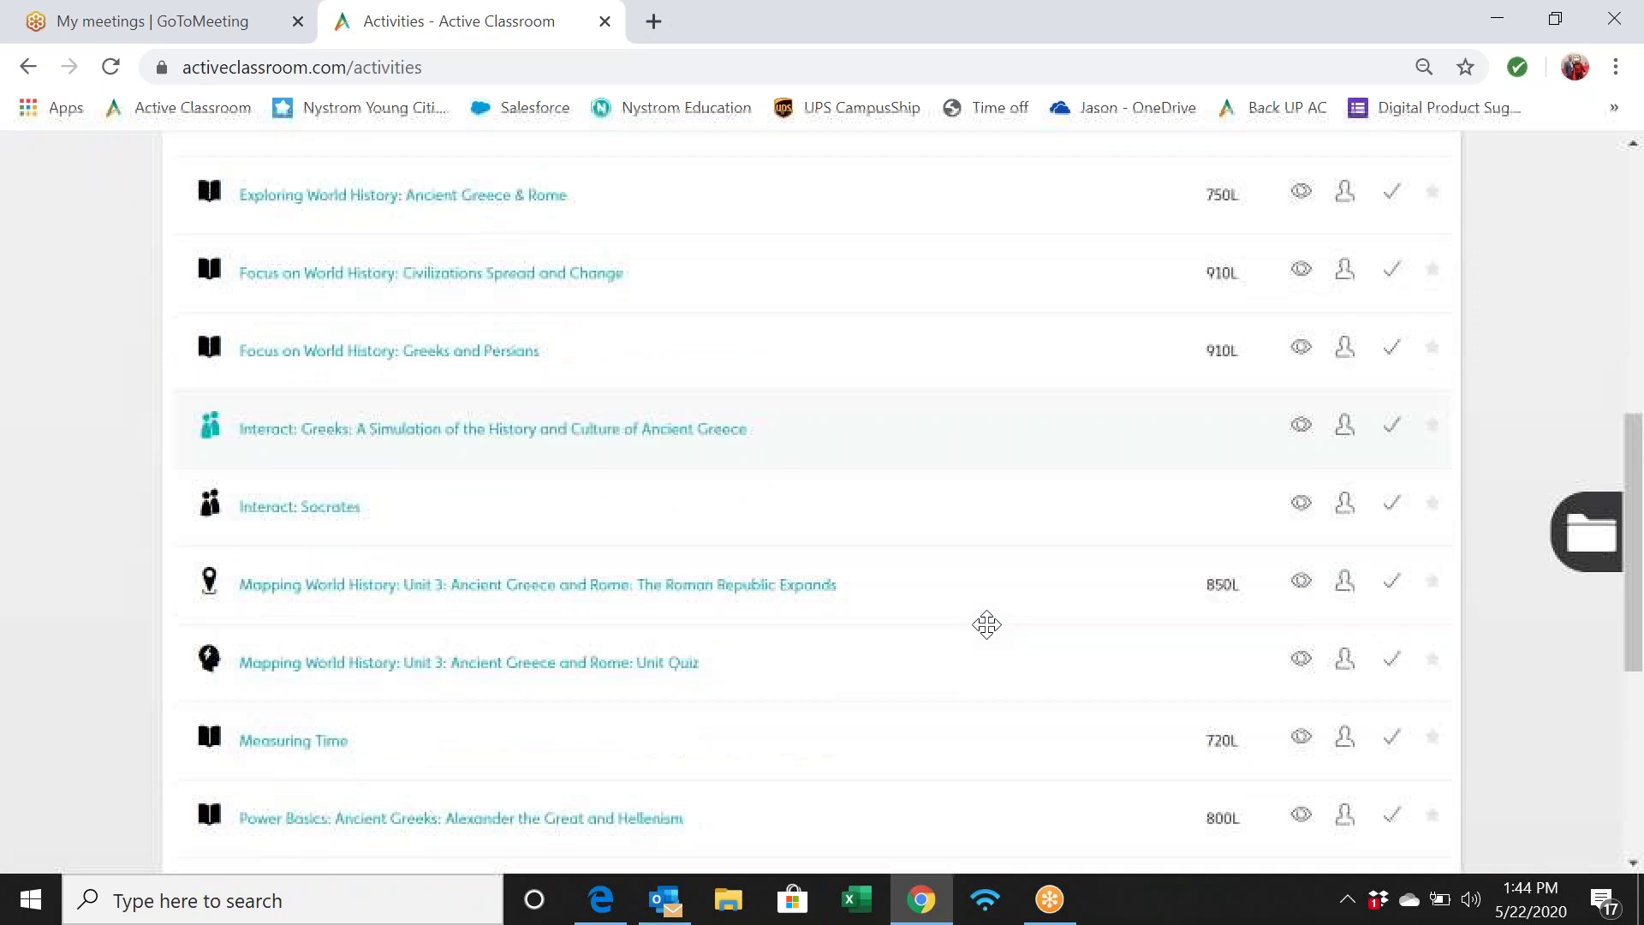
middle_click(880, 647)
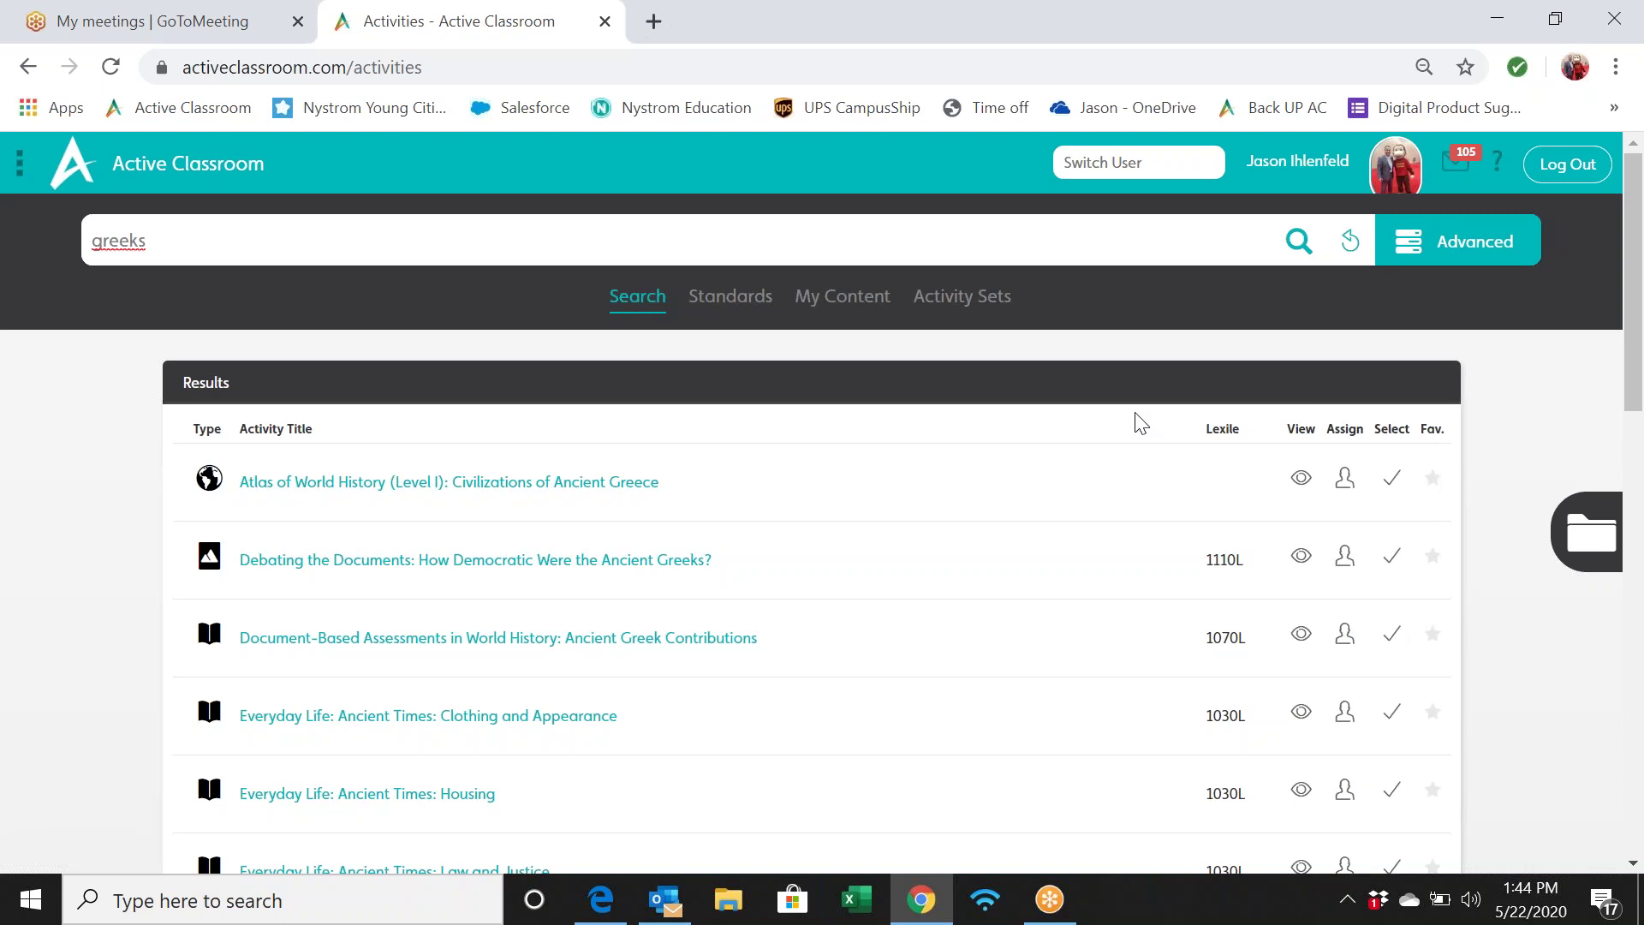
Step: Sort the greeks results by Lexile, lowest first, so Measuring Time (720L) leads
click(1222, 430)
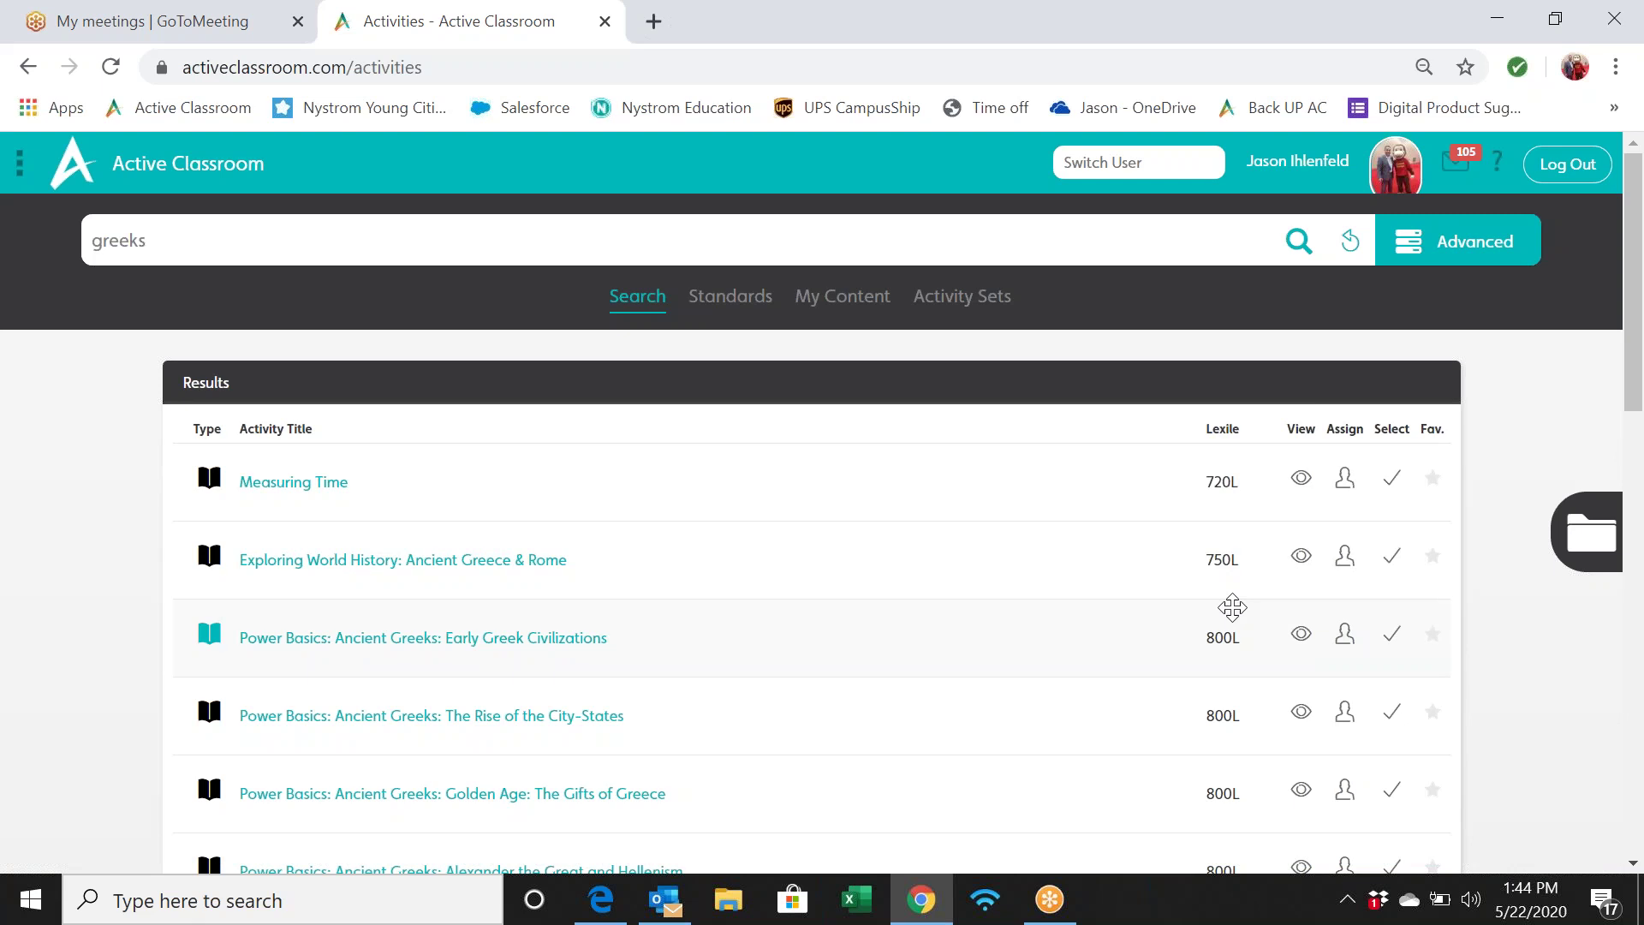
scroll(1232, 607, down, 13)
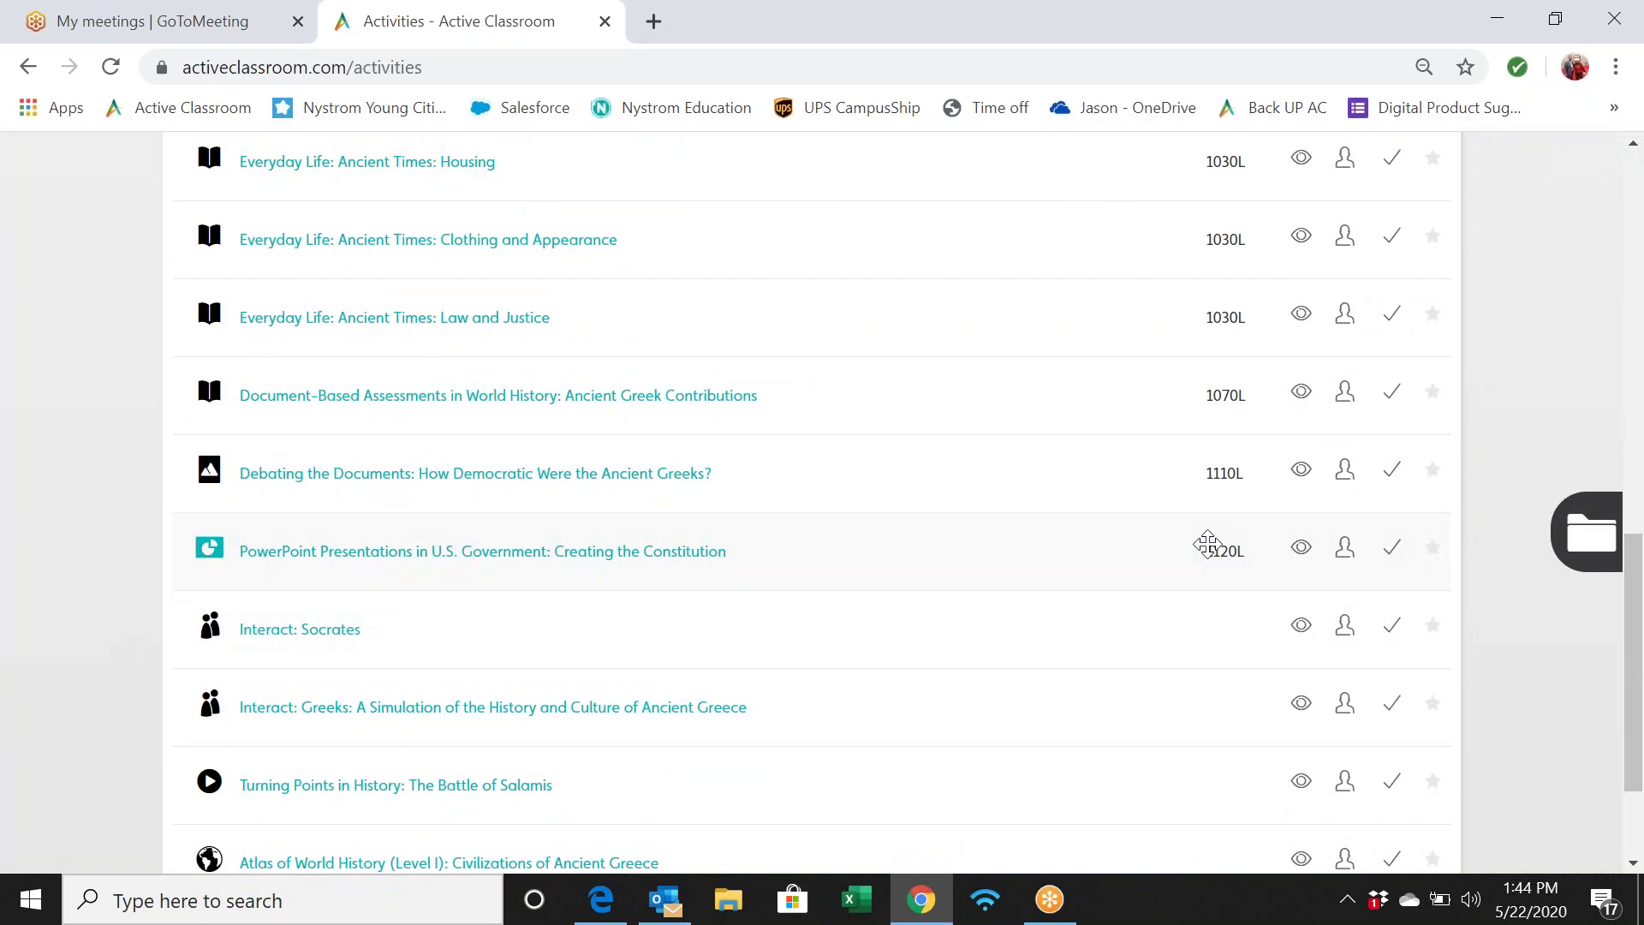
scroll(1207, 544, up, 13)
scroll(1207, 544, up, 1)
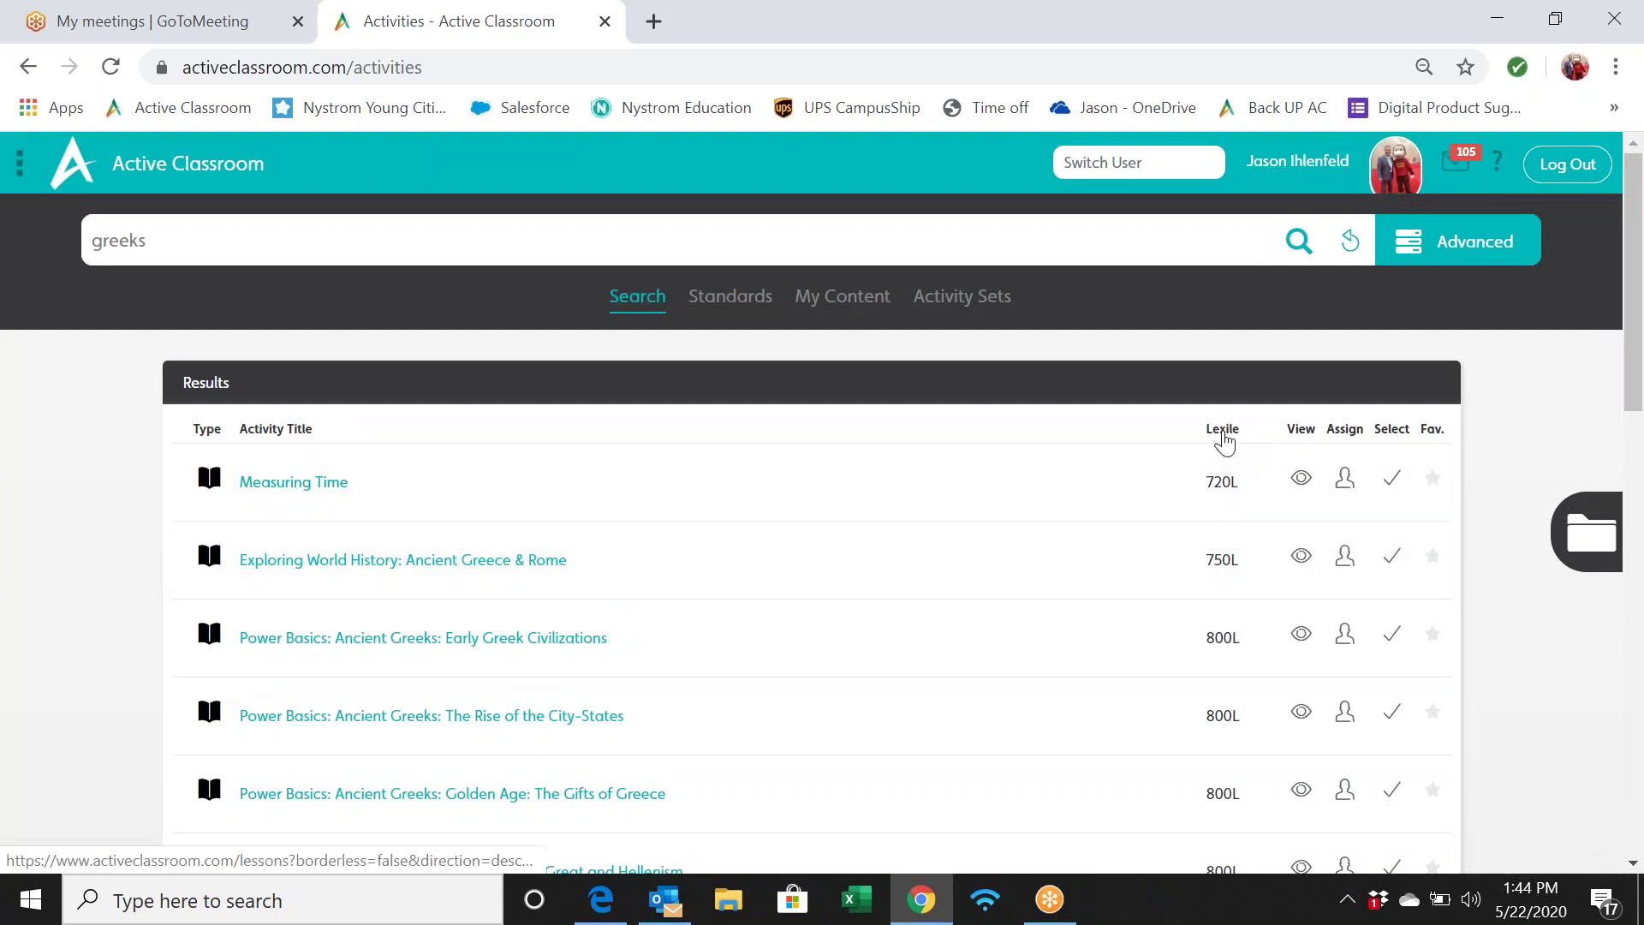
Step: Sort the greeks results by Type and scroll down to the pagination bar
click(209, 437)
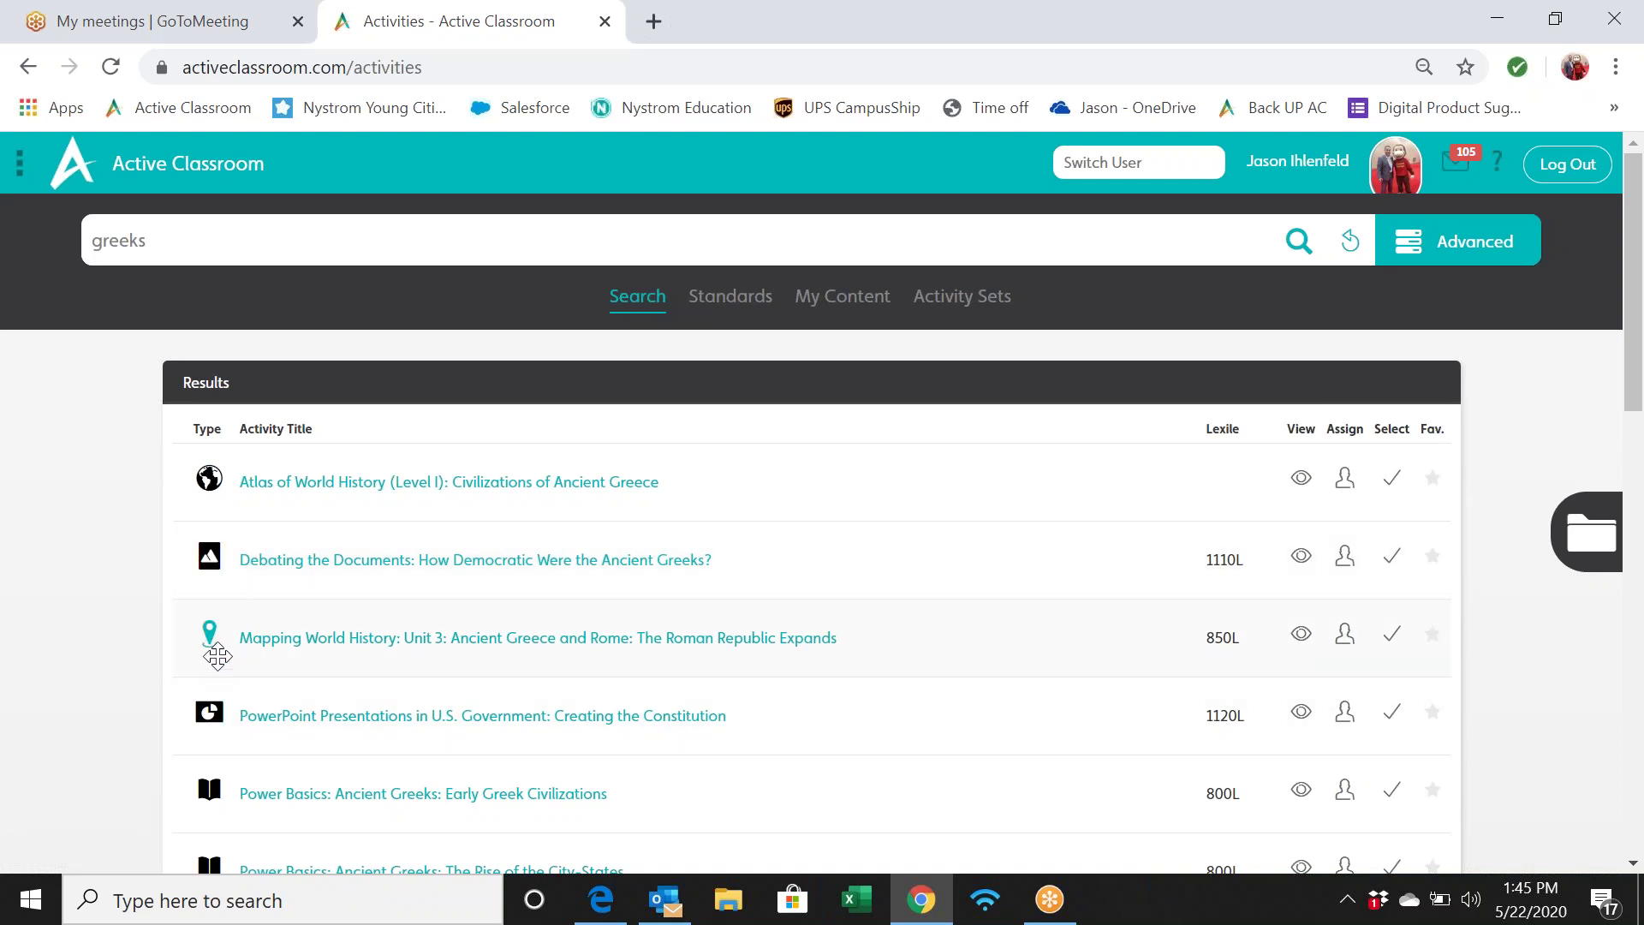
scroll(216, 654, down, 1)
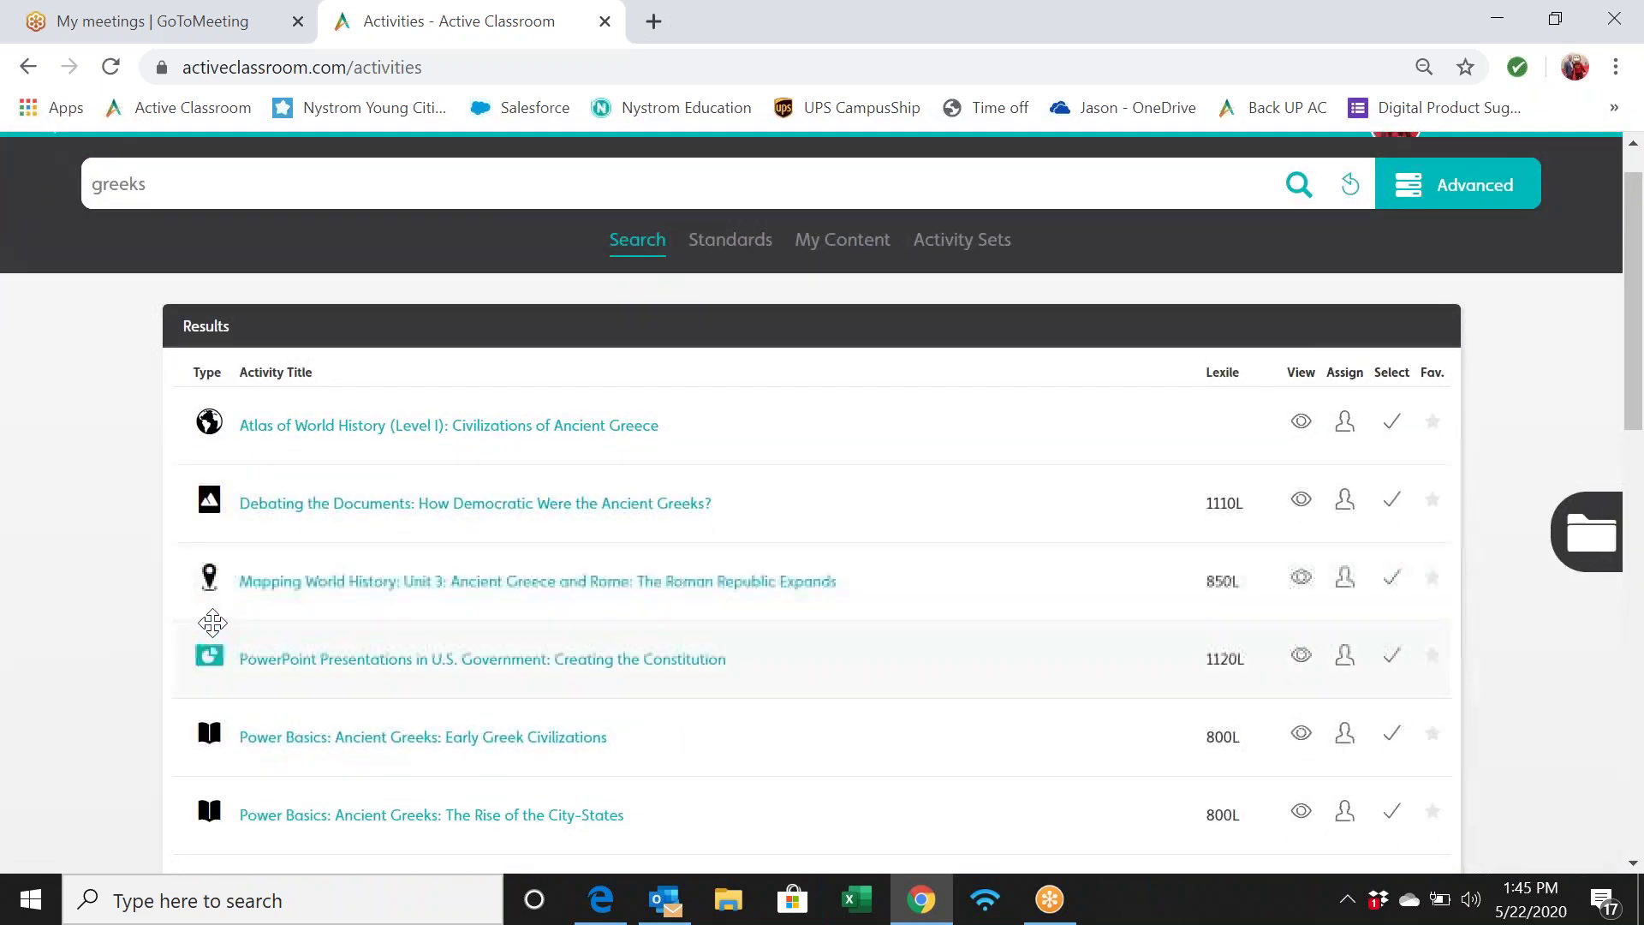
scroll(208, 739, down, 2)
scroll(208, 739, down, 11)
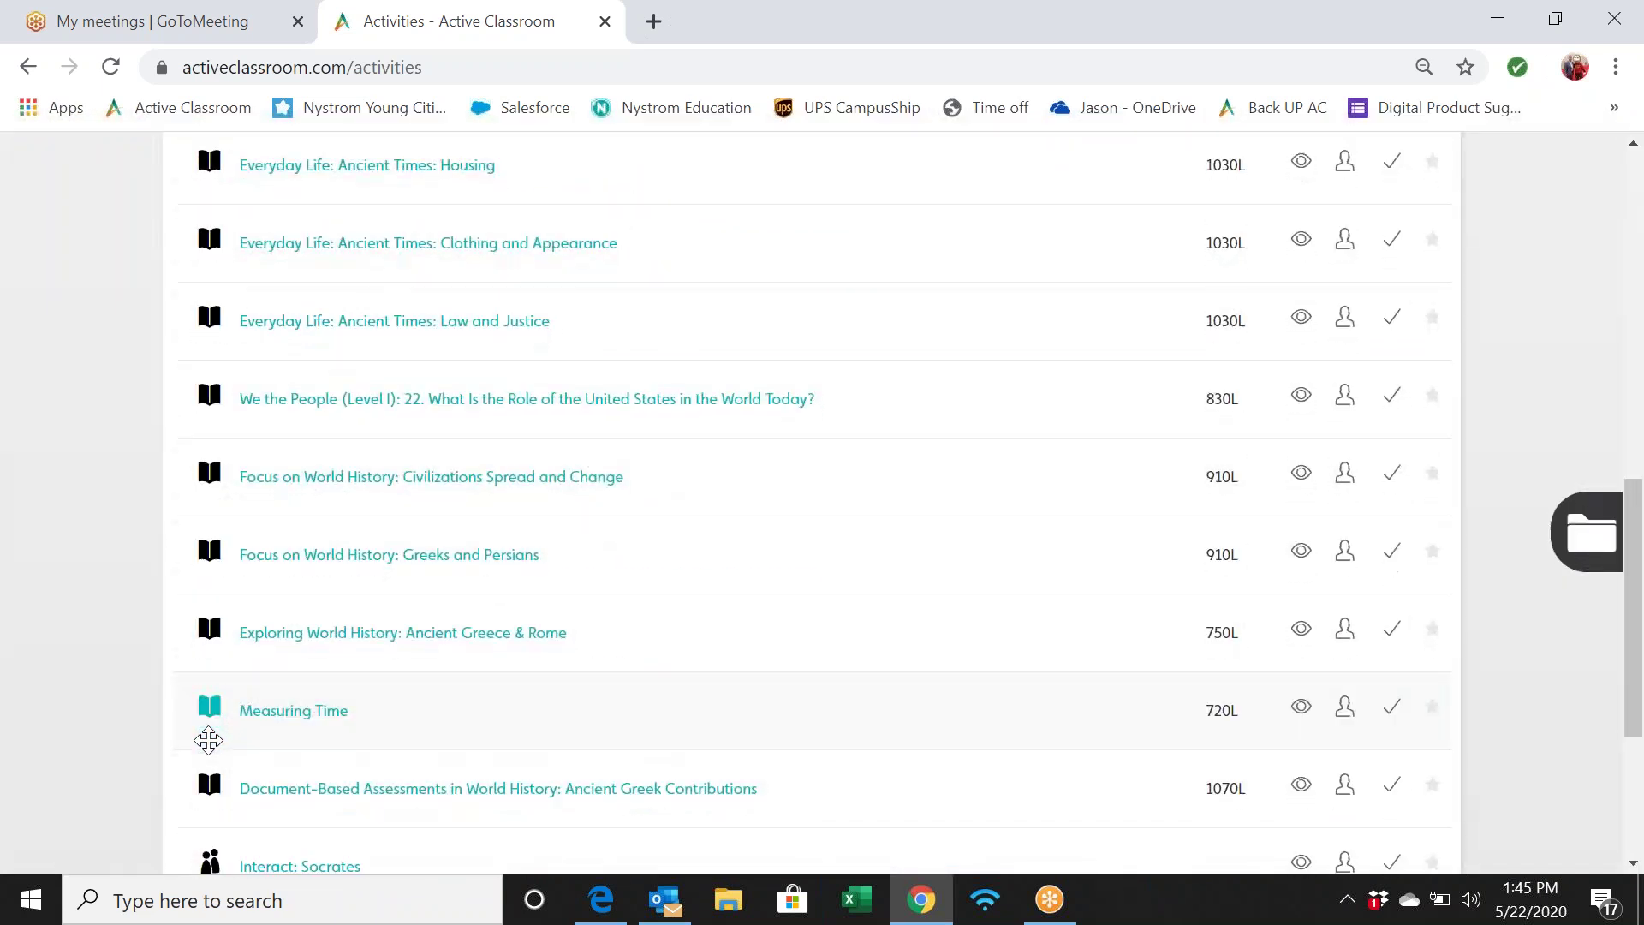
scroll(208, 739, down, 3)
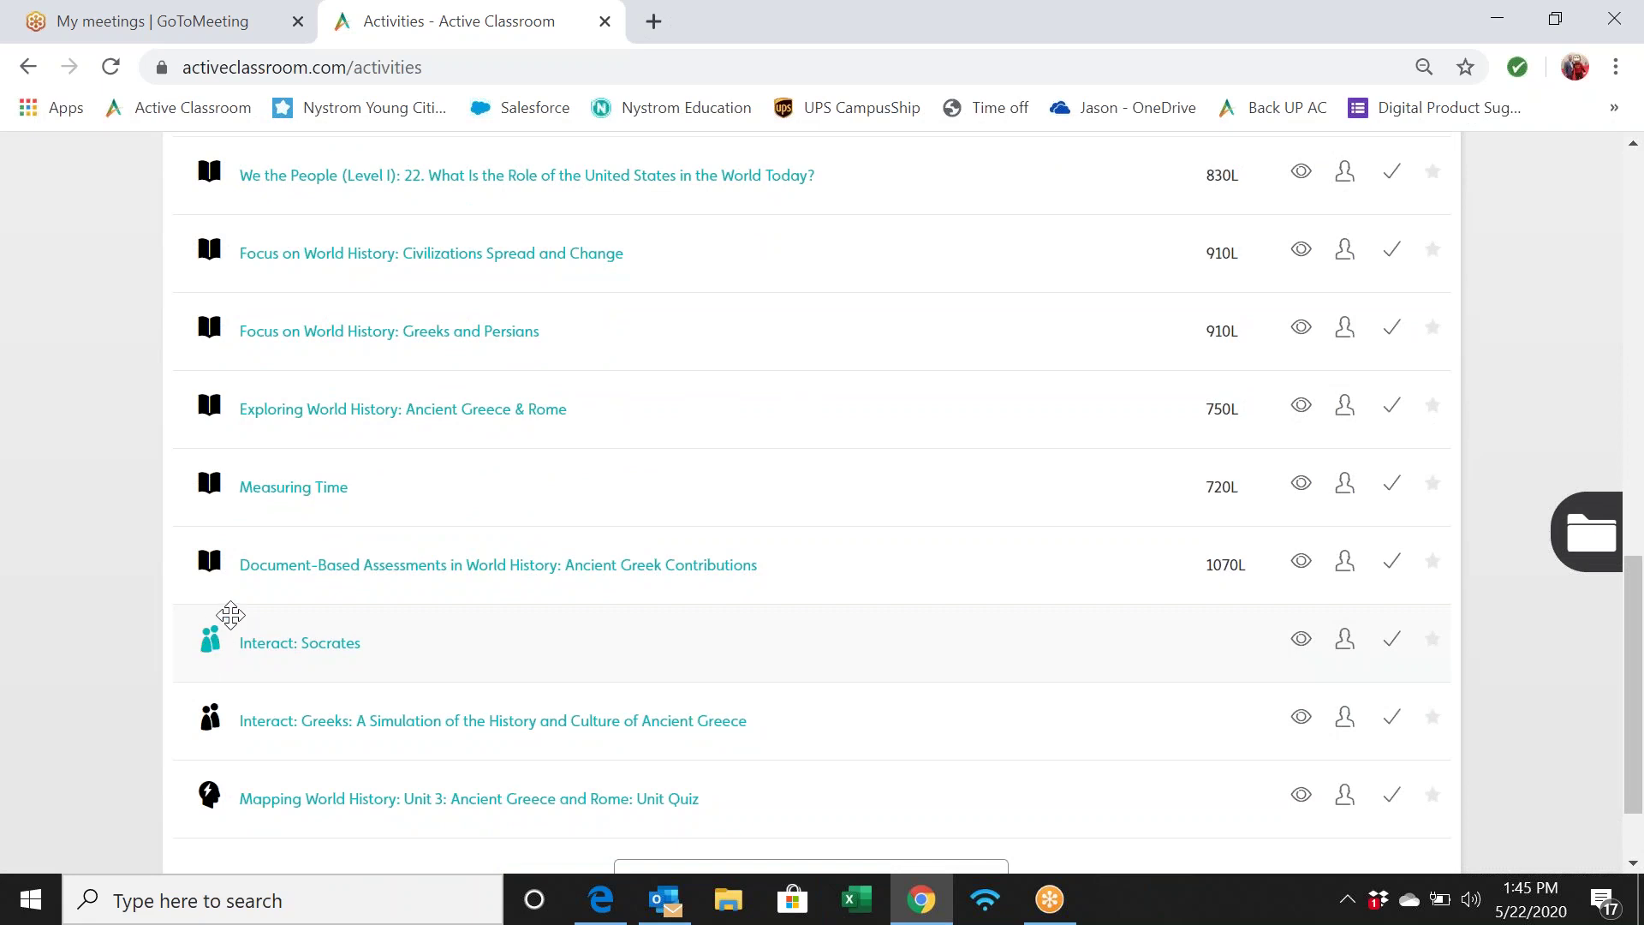
scroll(224, 617, down, 2)
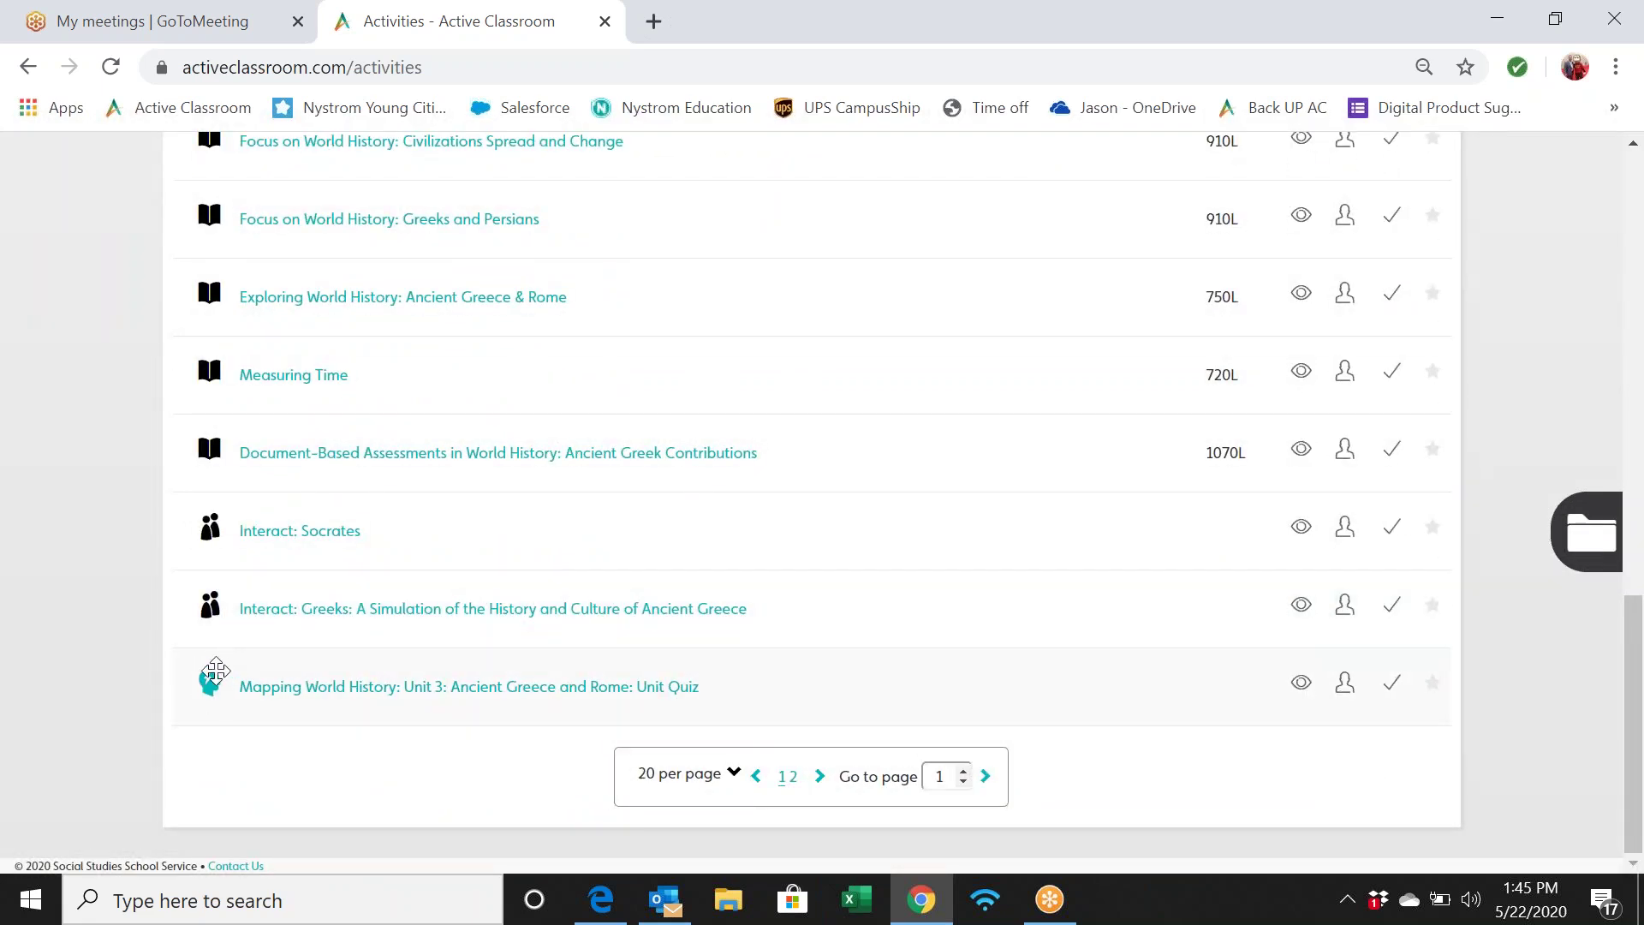
Step: View page 2 of the greeks results, return to page 1, and re-sort by Type and Lexile
click(820, 776)
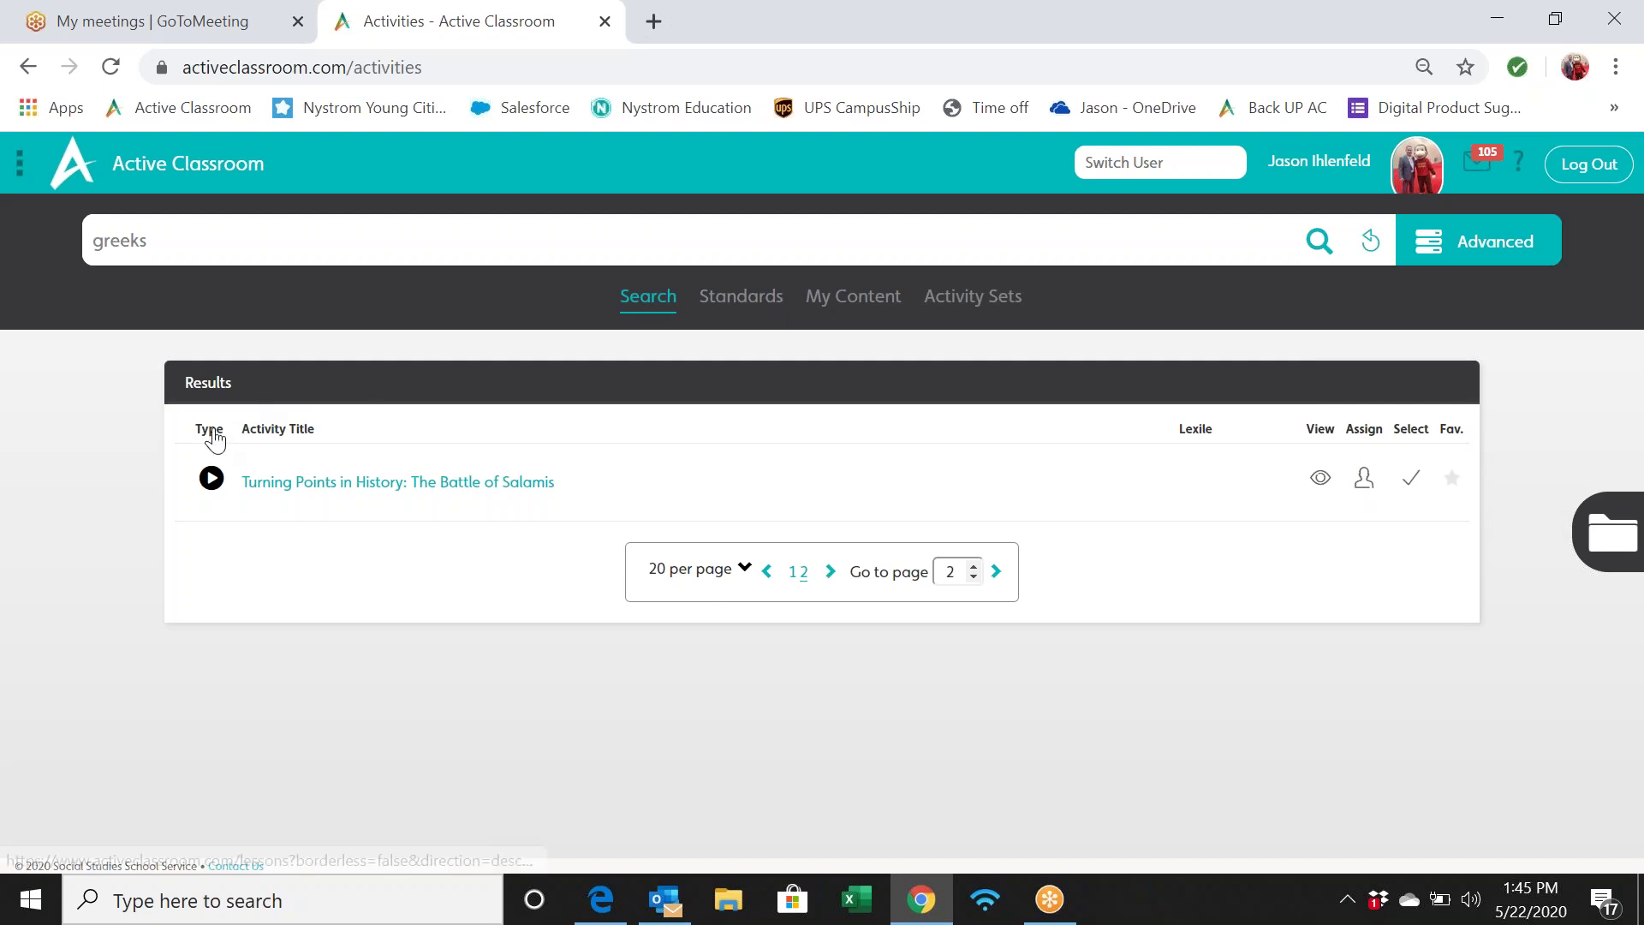
click(766, 571)
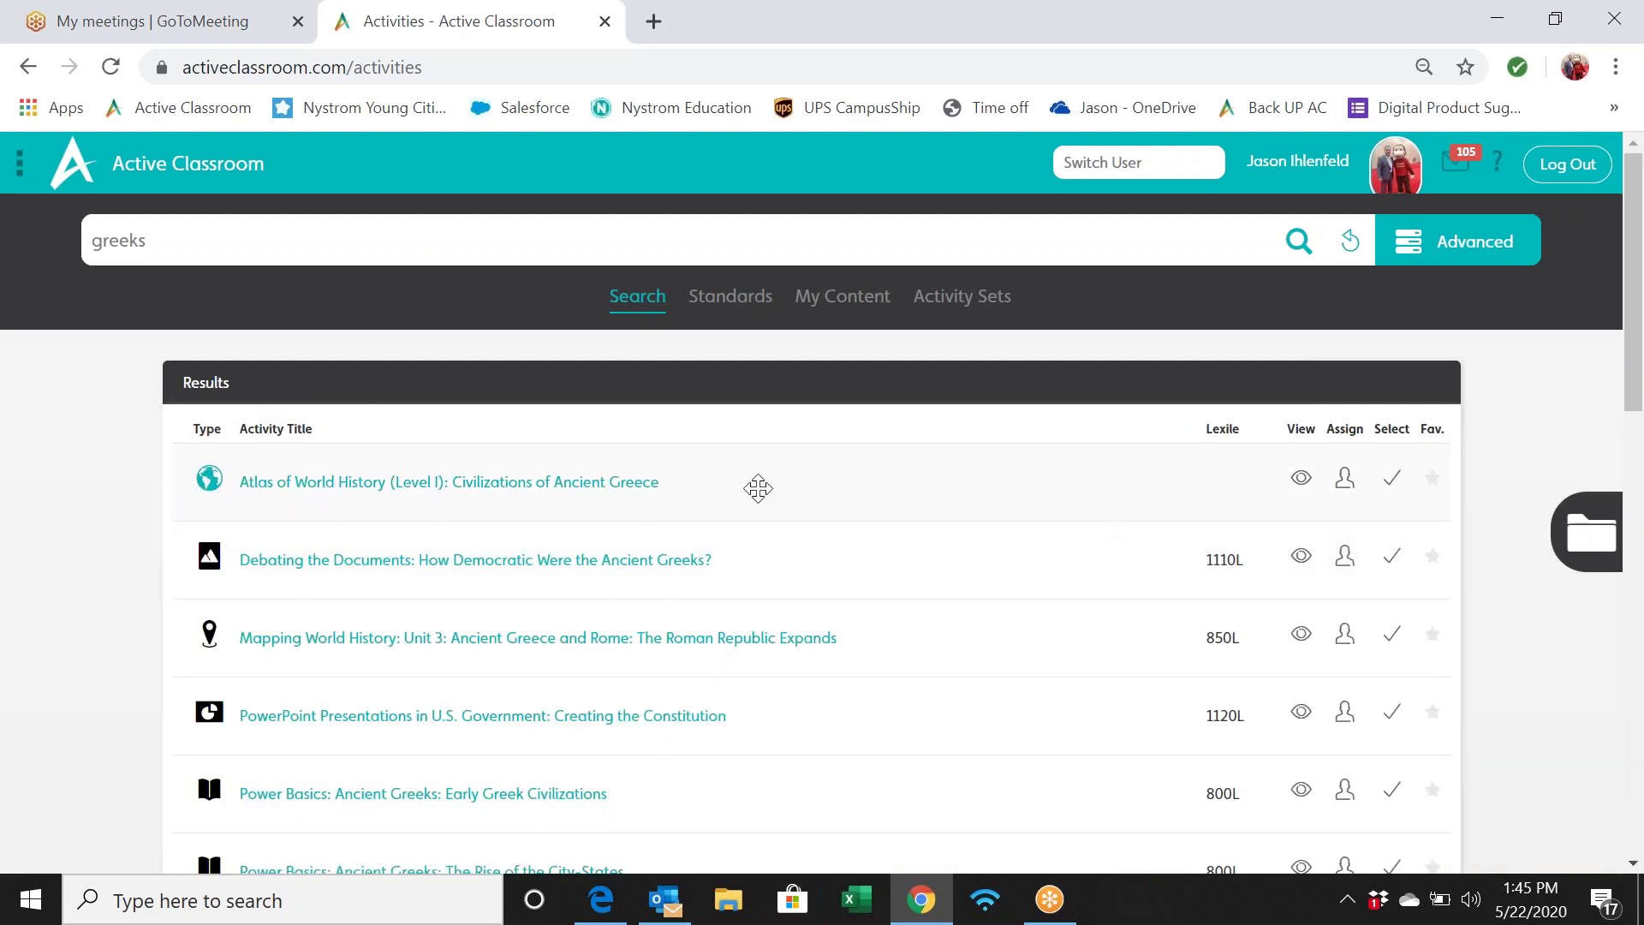
click(207, 431)
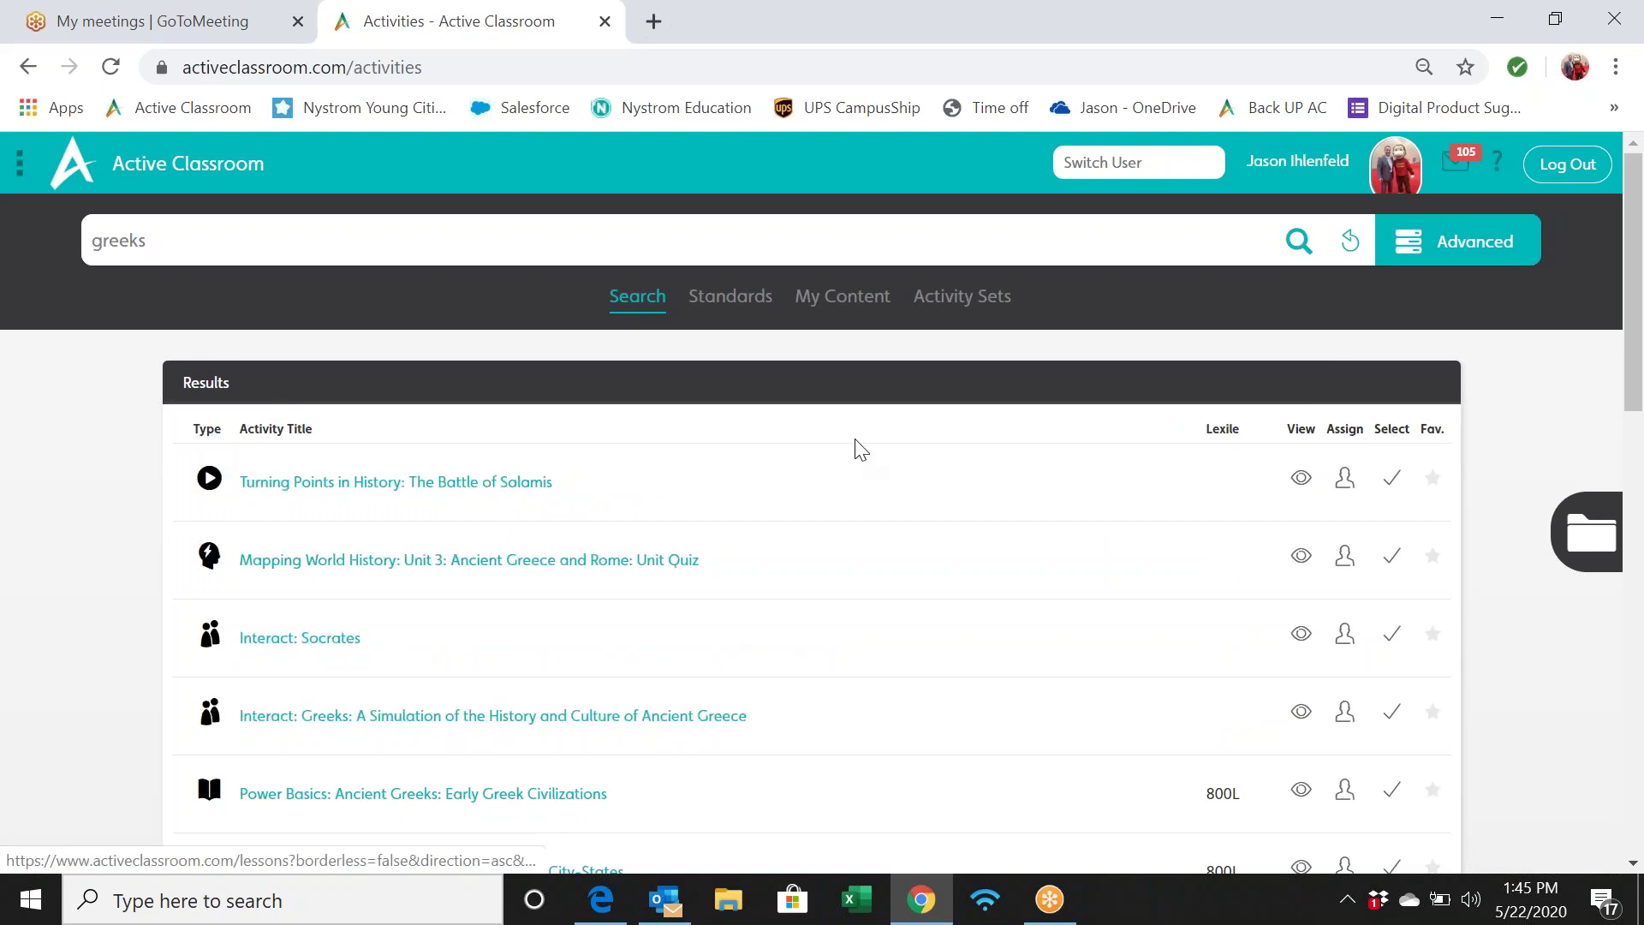
click(1223, 429)
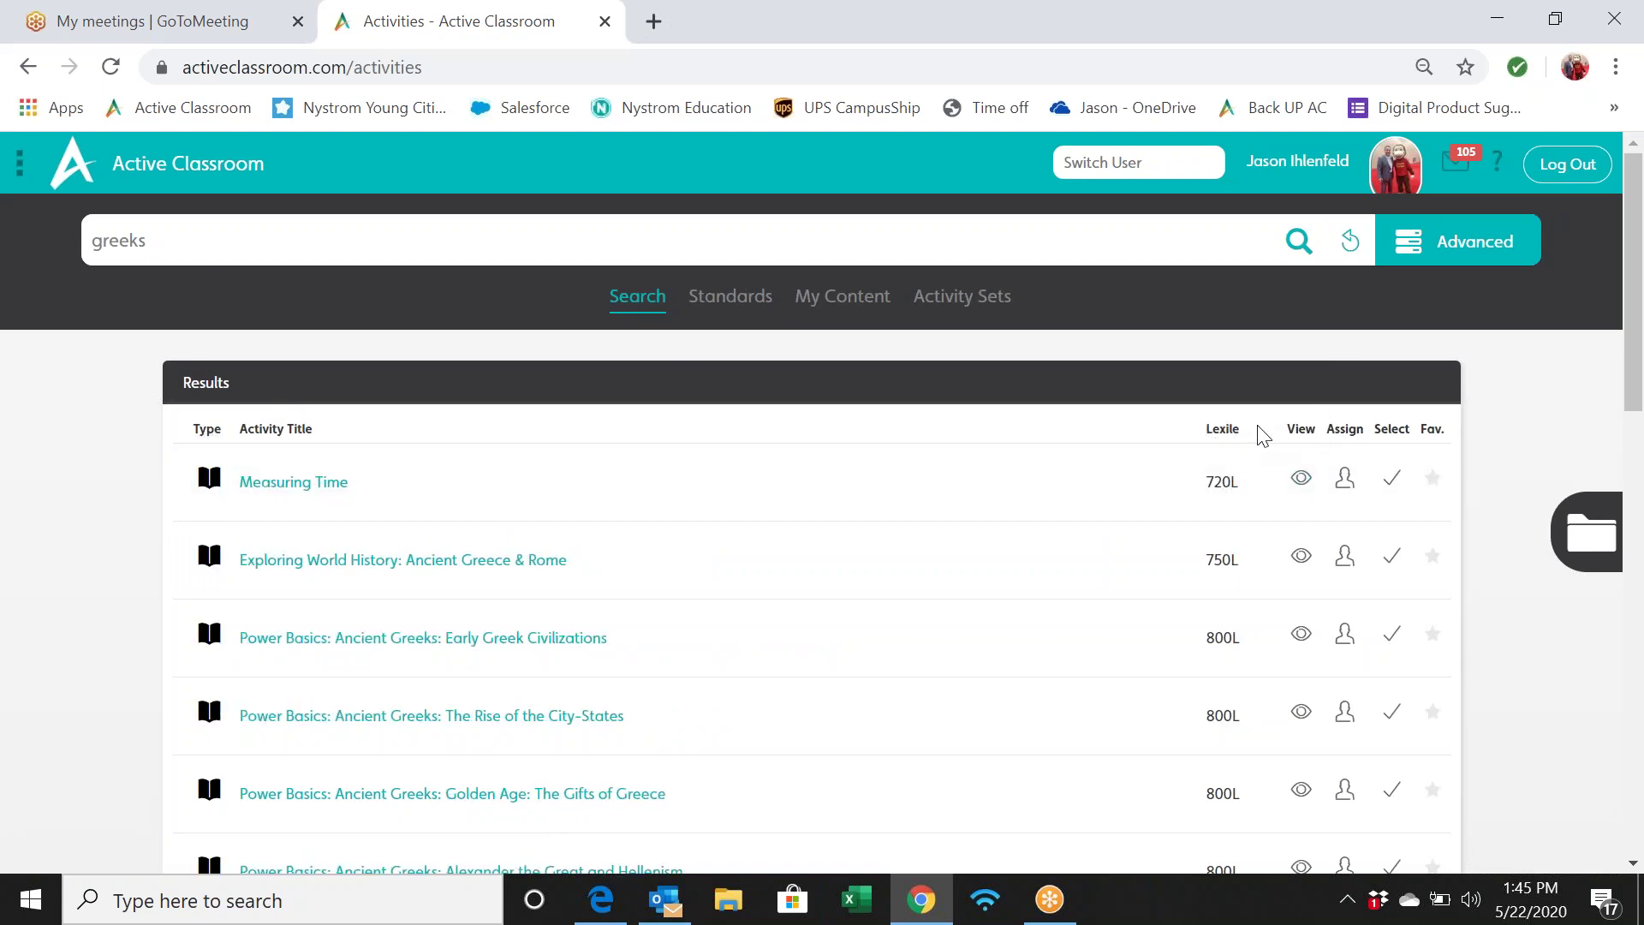
click(1225, 434)
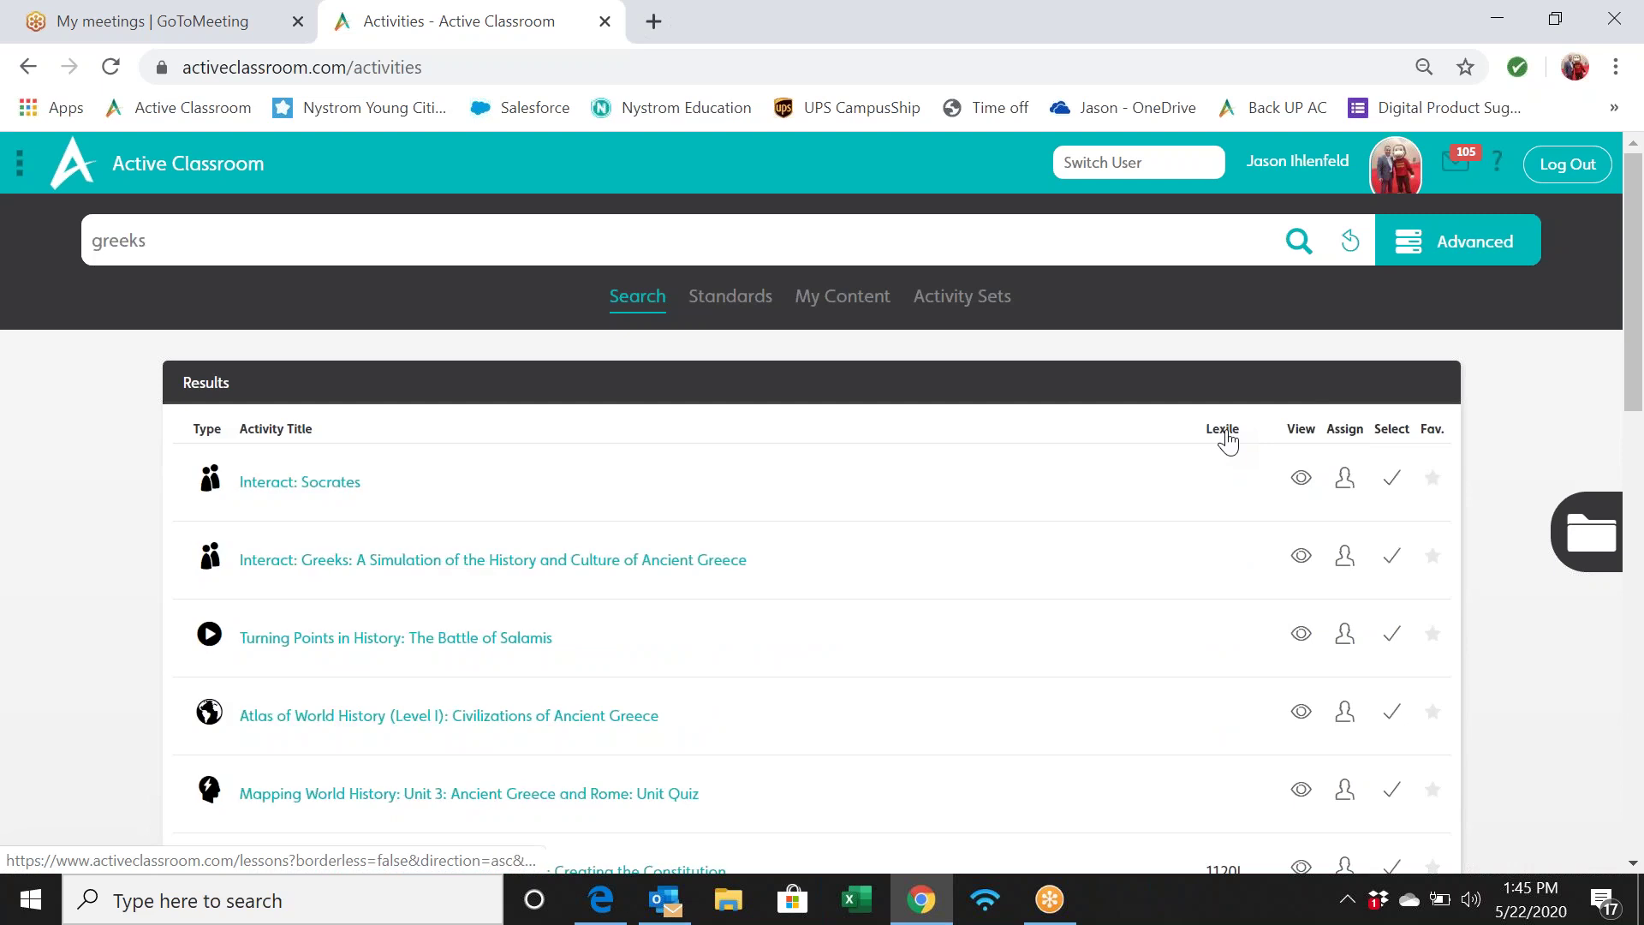
Step: Reset the search to clear the greeks keyword
middle_click(1079, 711)
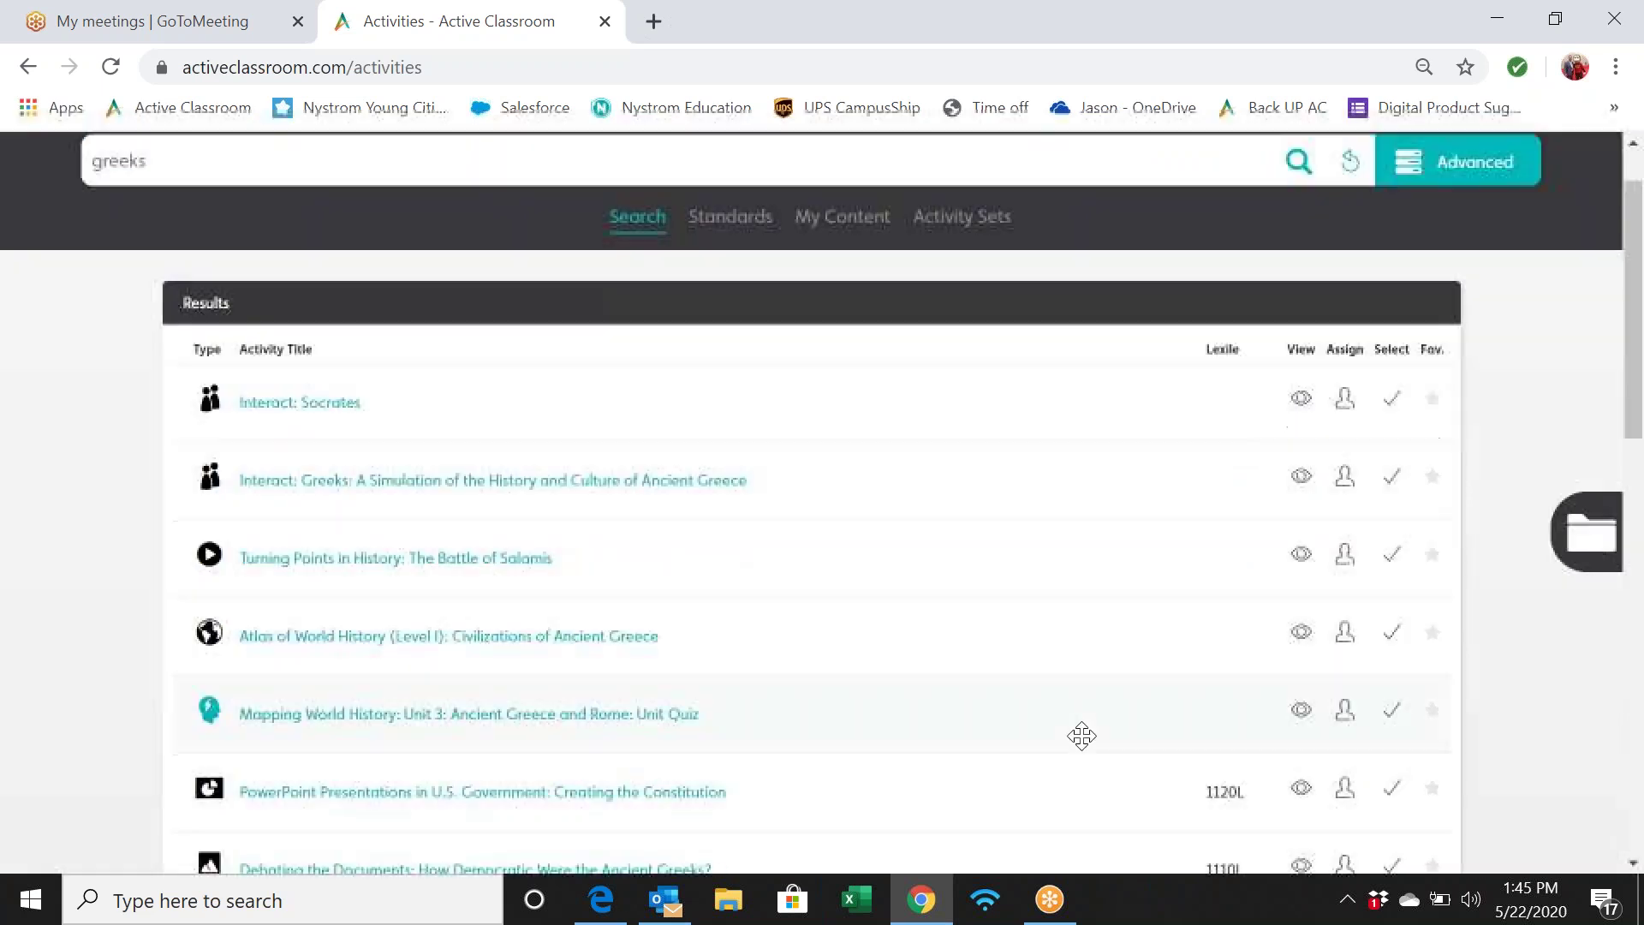
scroll(1082, 736, up, 2)
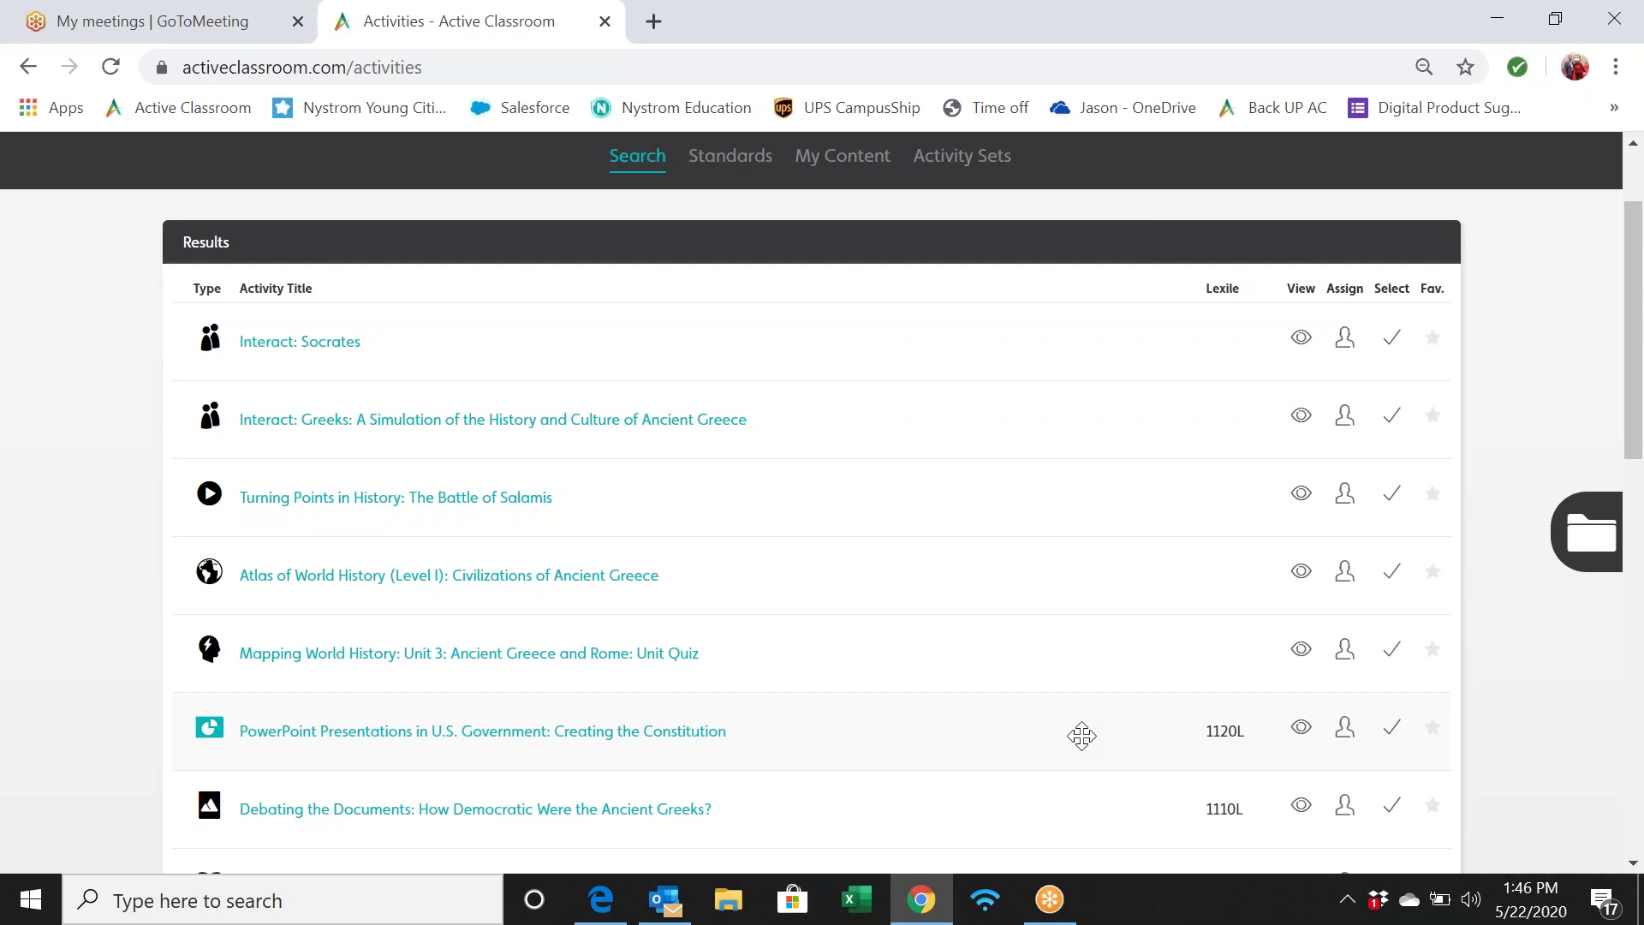
scroll(1081, 735, up, 2)
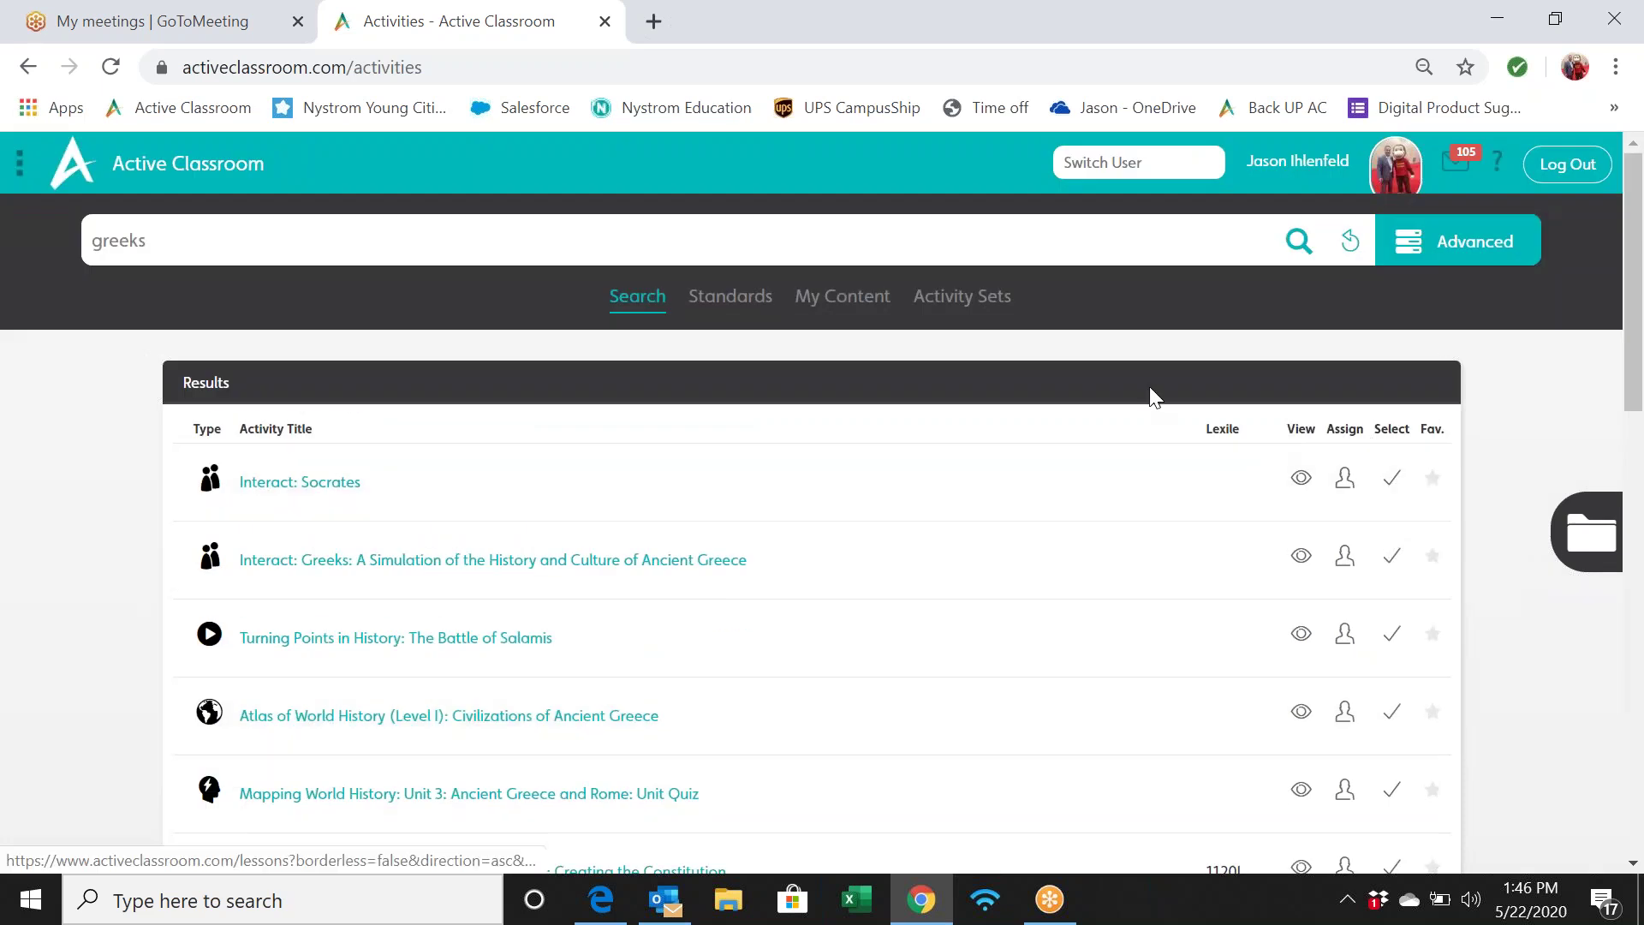
click(1350, 243)
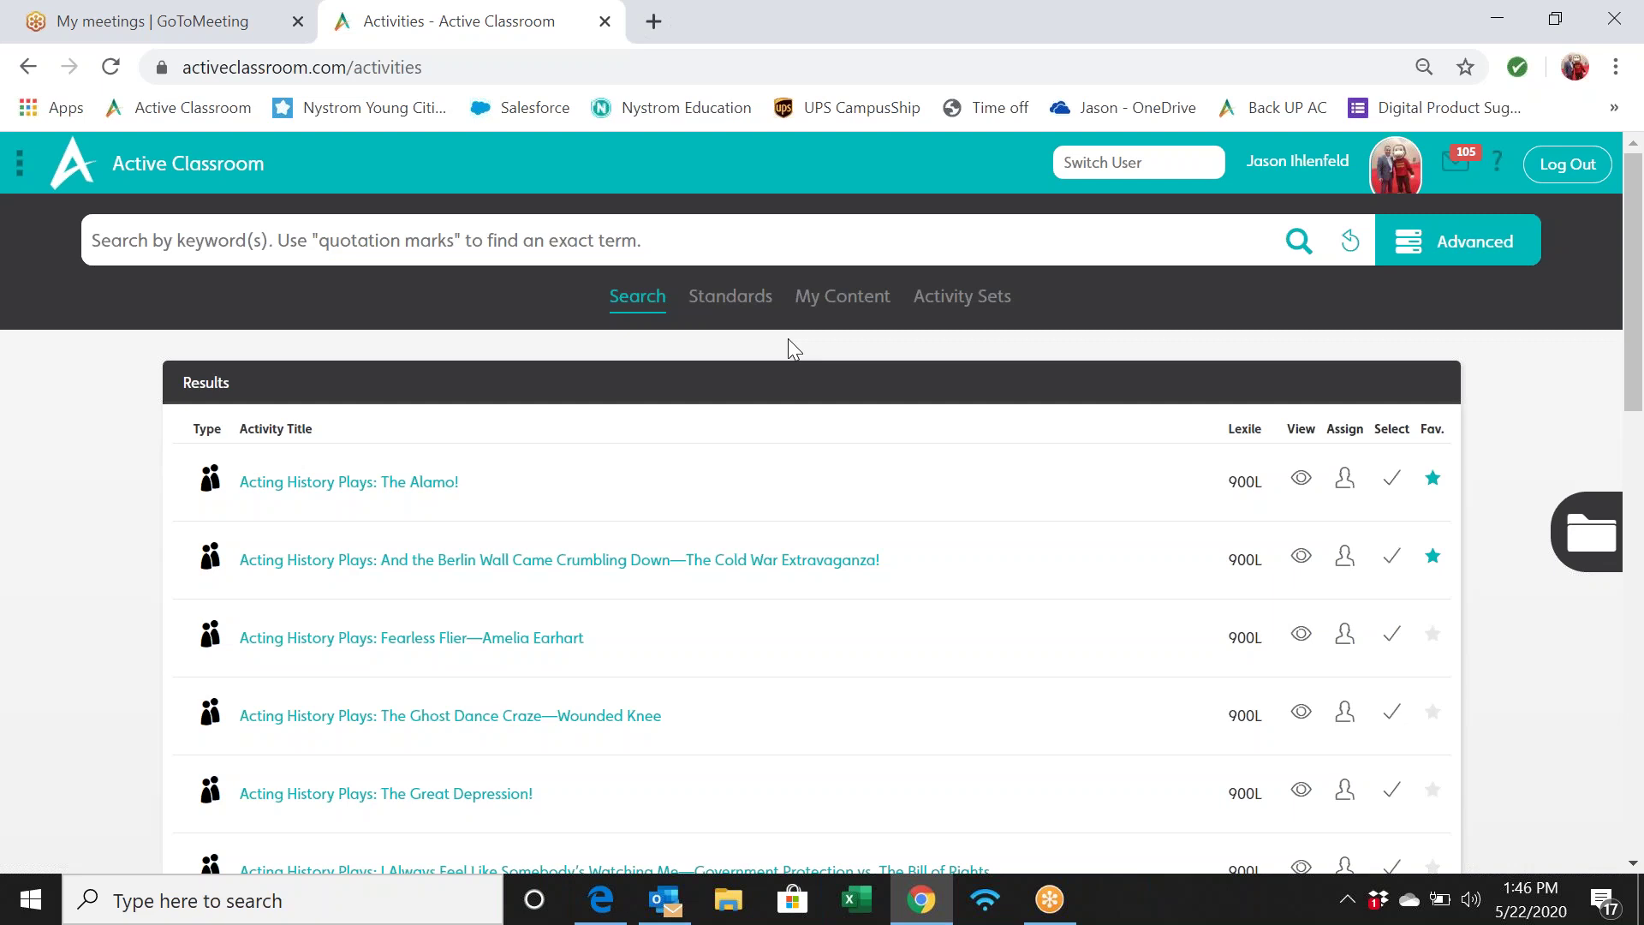
Step: Filter the activities by the World History subject in Advanced search
click(1422, 243)
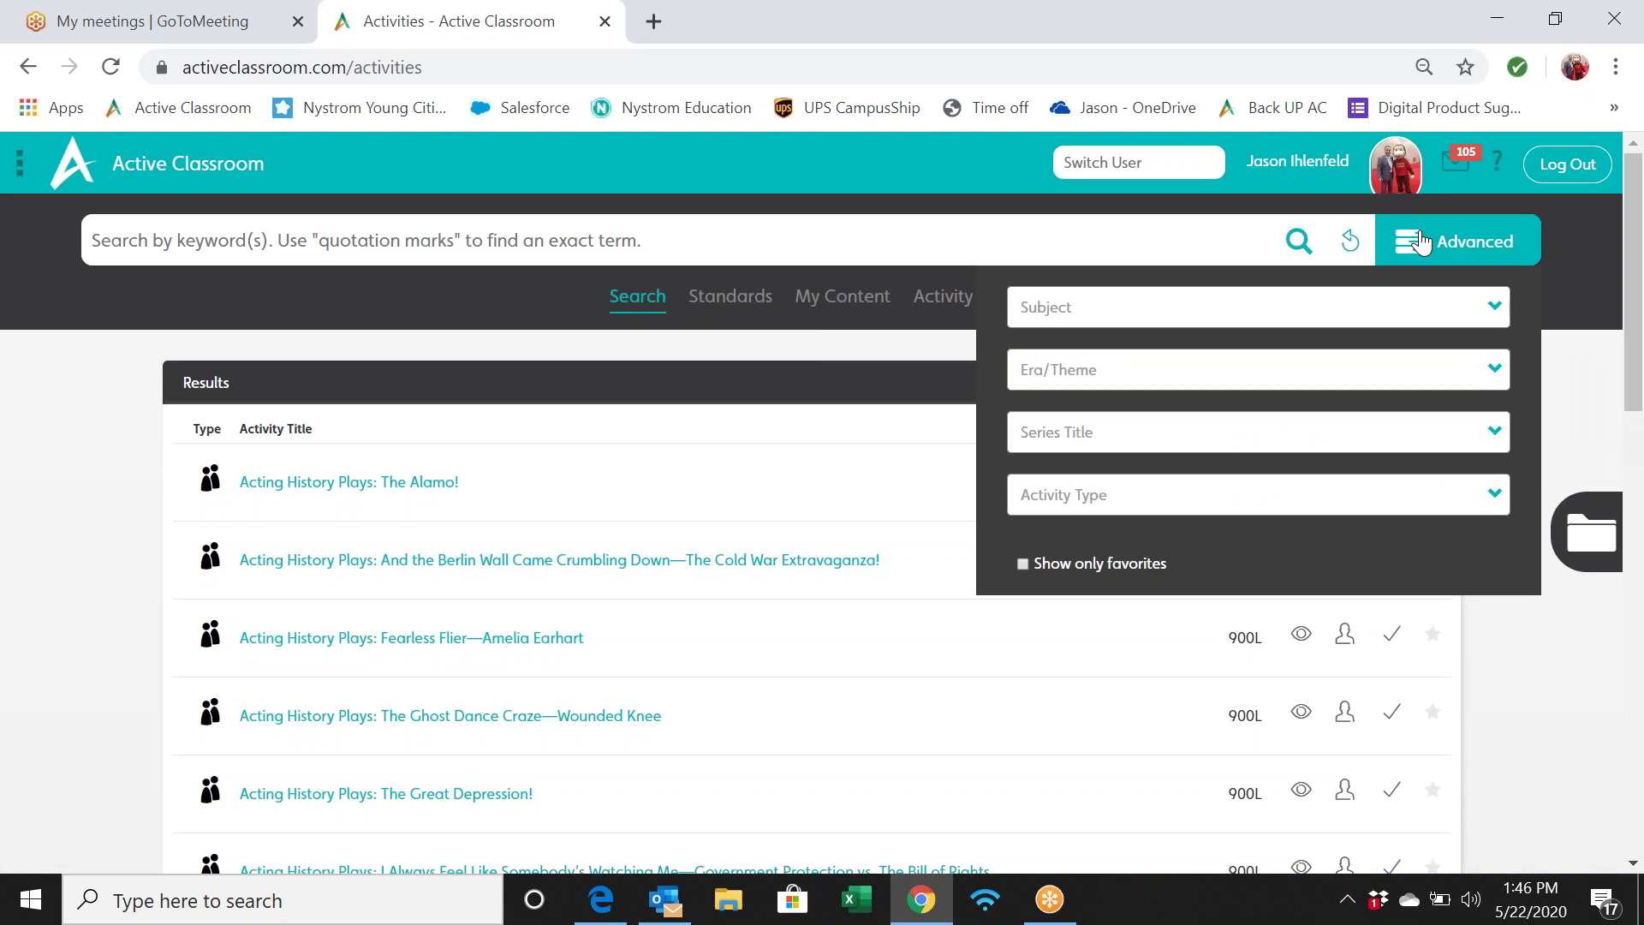
click(1442, 311)
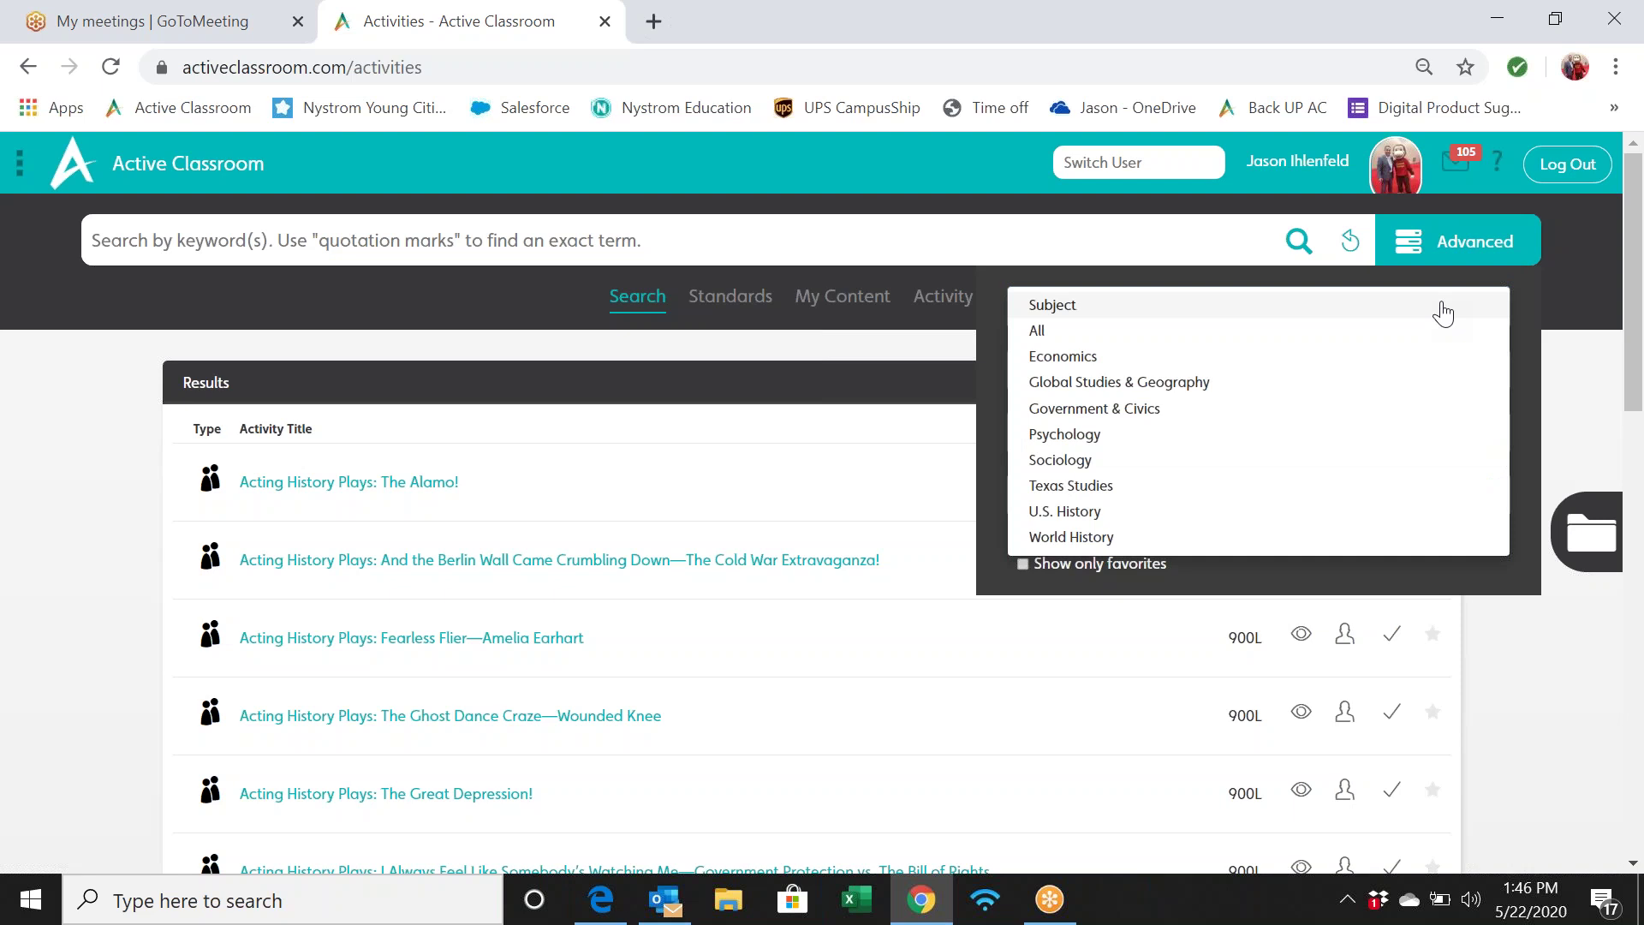
click(1225, 541)
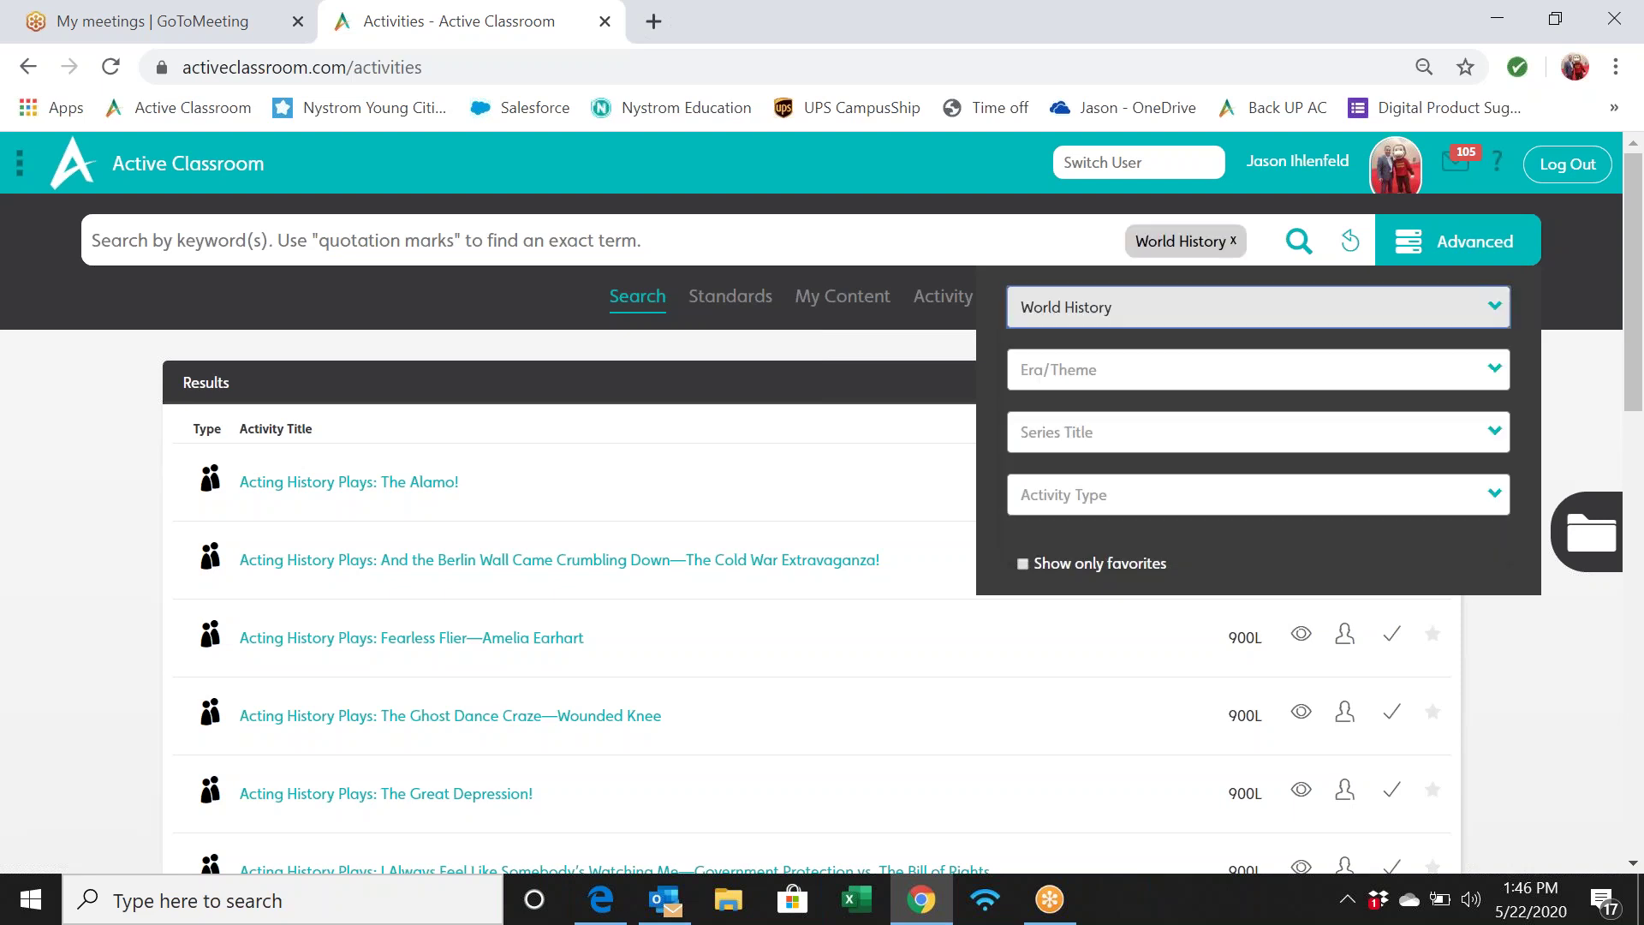
click(1297, 242)
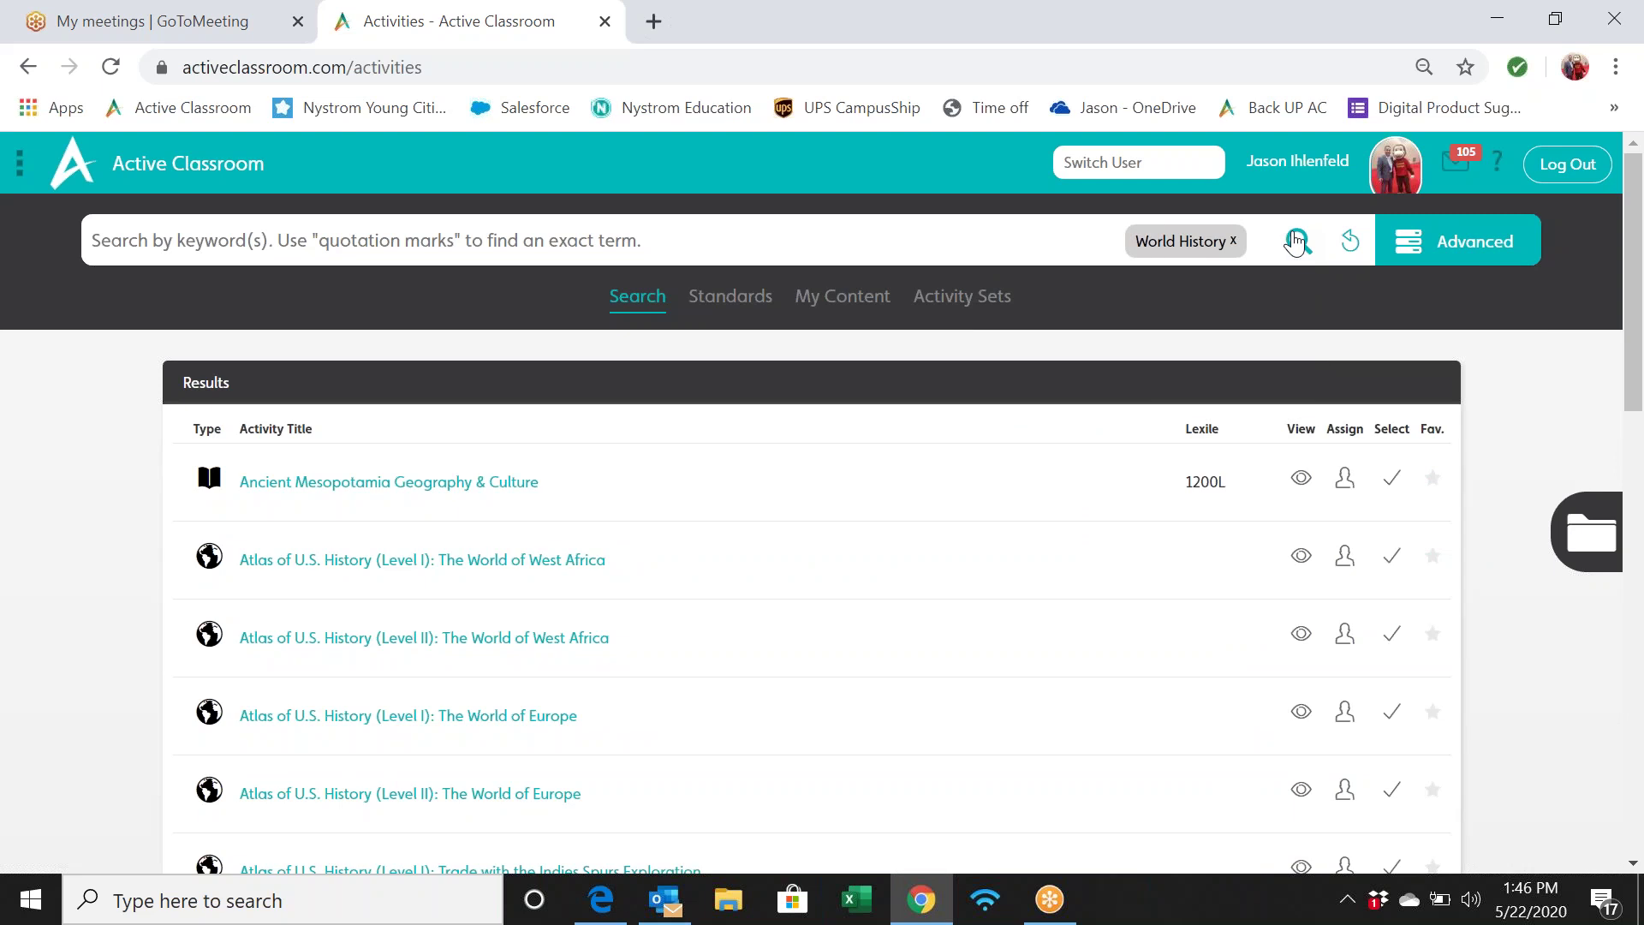
Step: Add the era 6: Global Convergence (1400–1800 CE) filter and rerun the search
click(1408, 243)
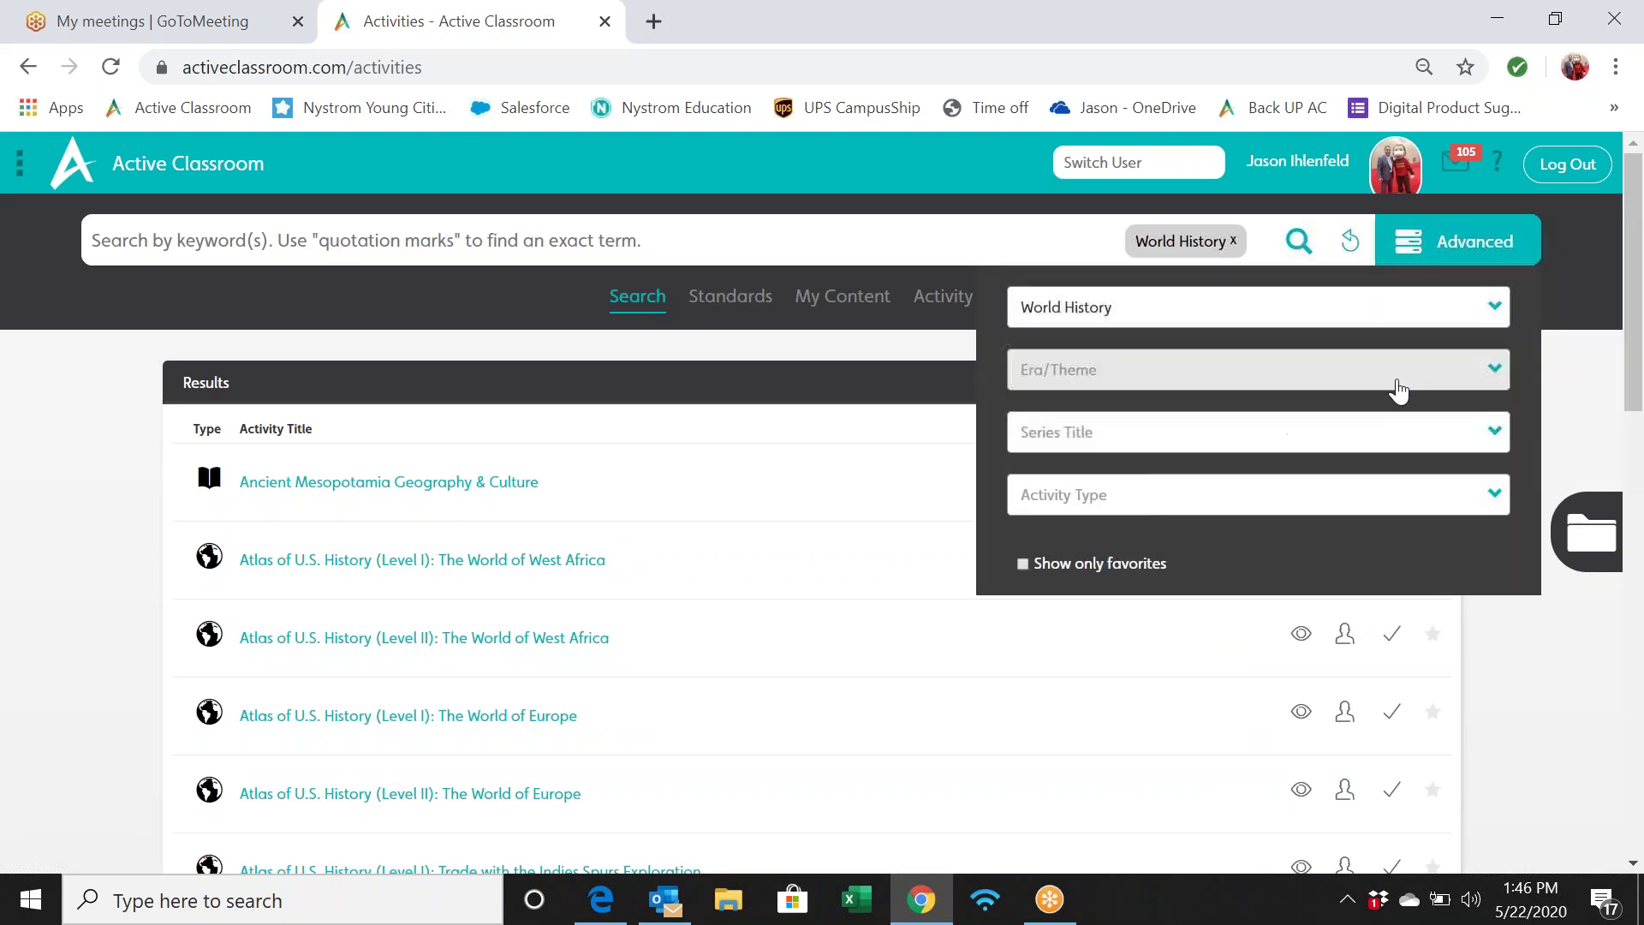
click(1400, 390)
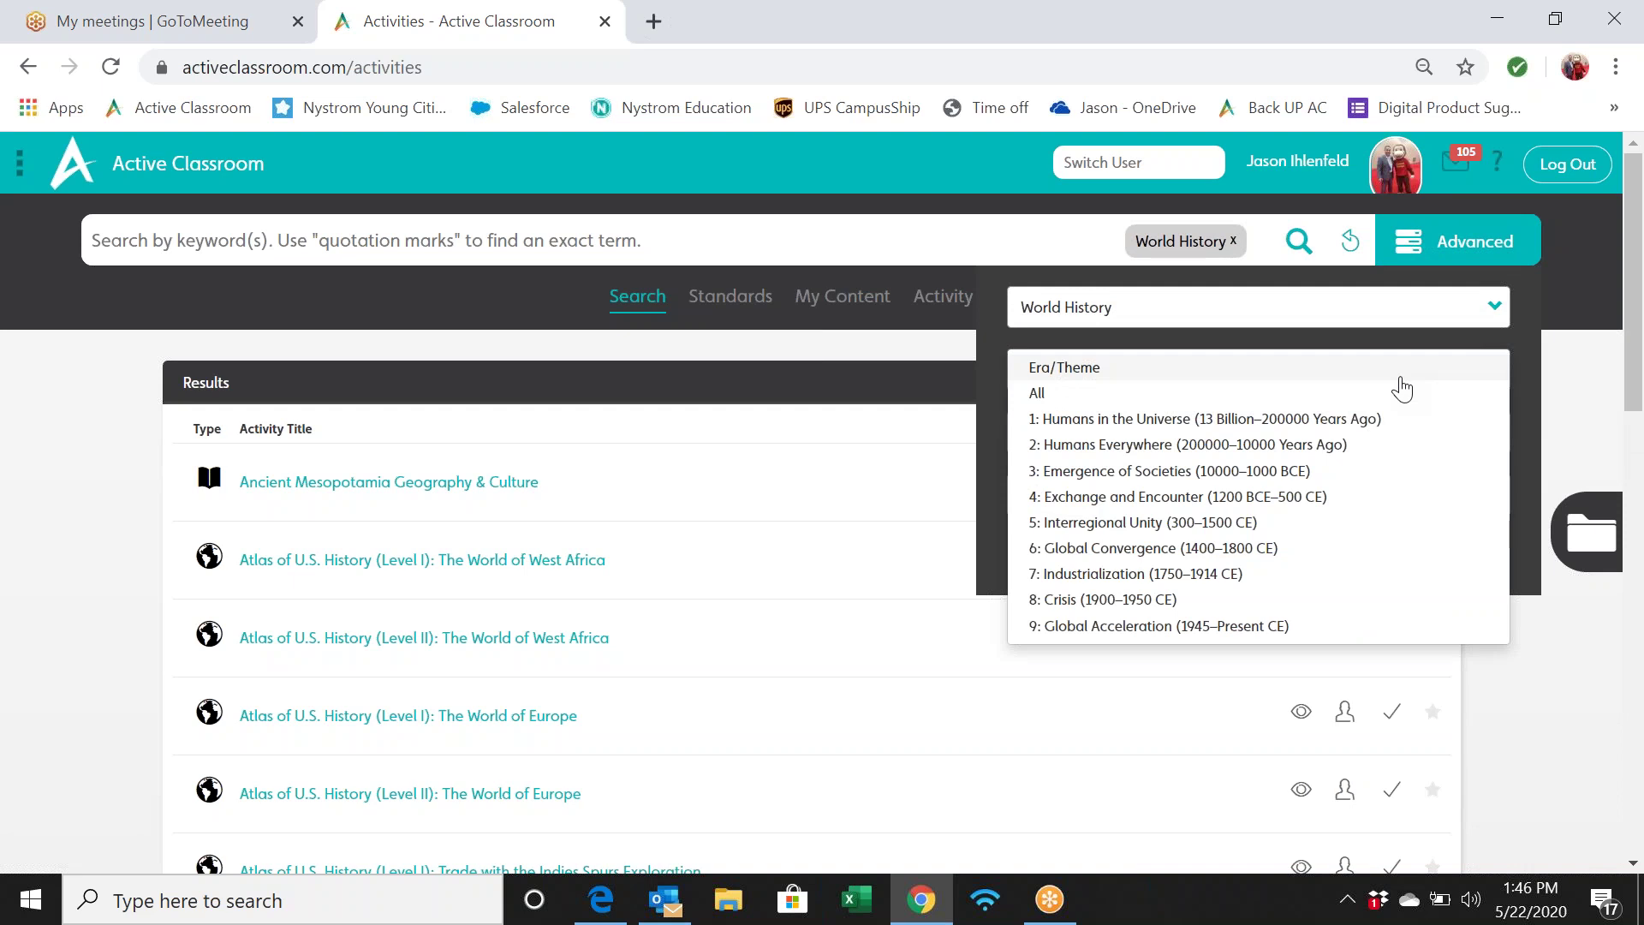
click(1229, 550)
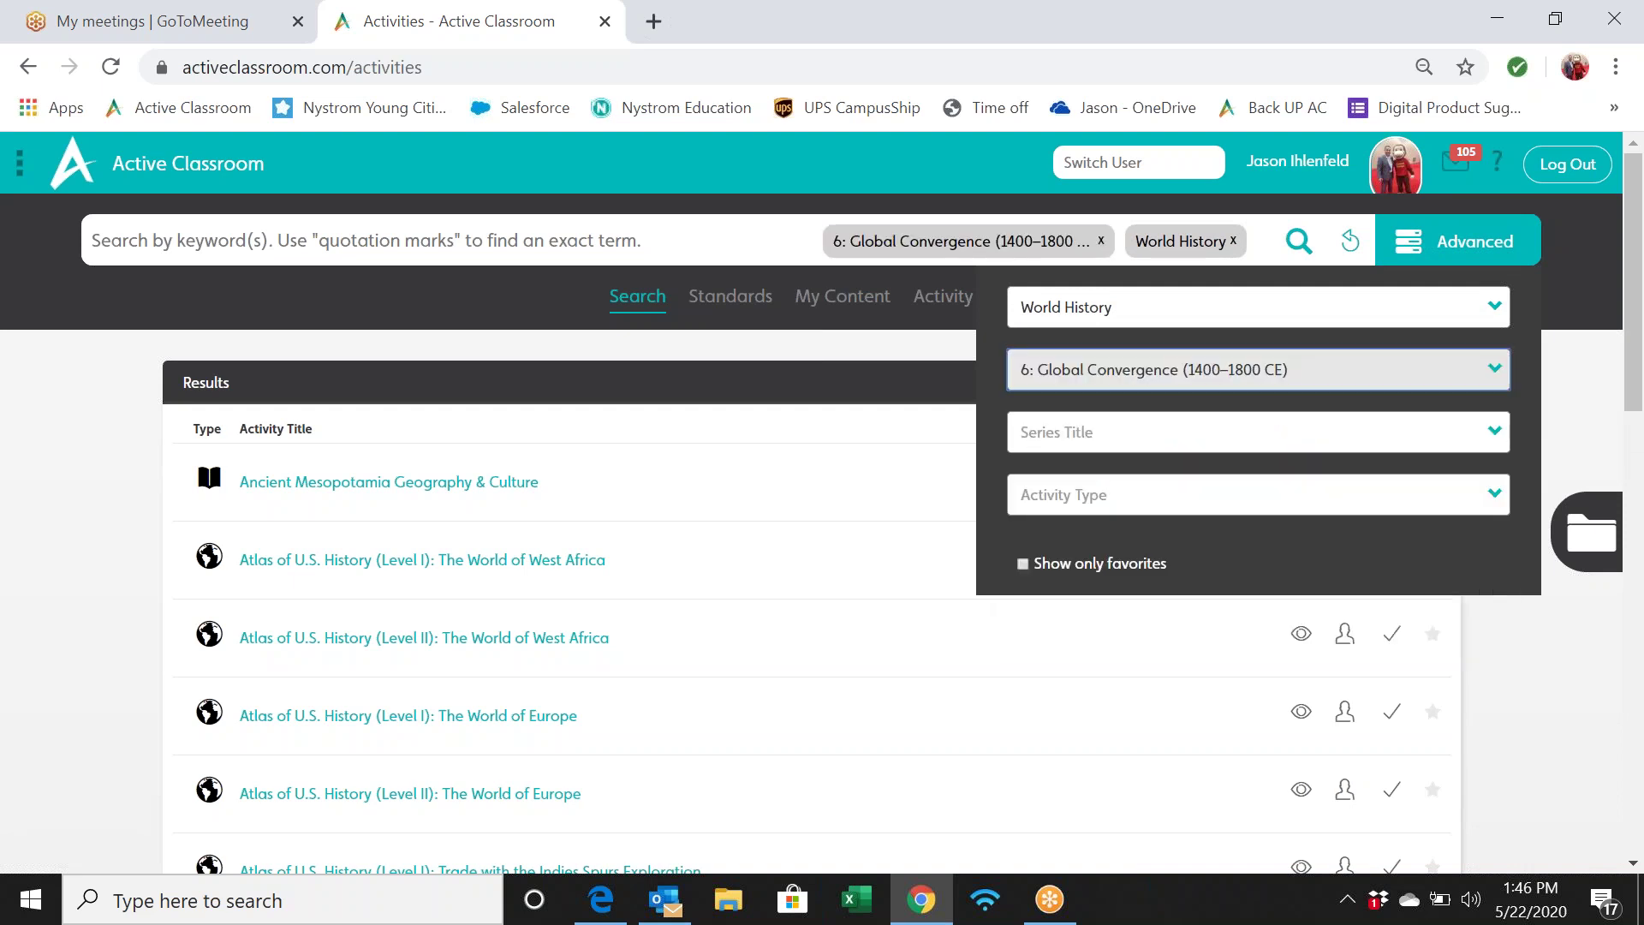
click(1303, 250)
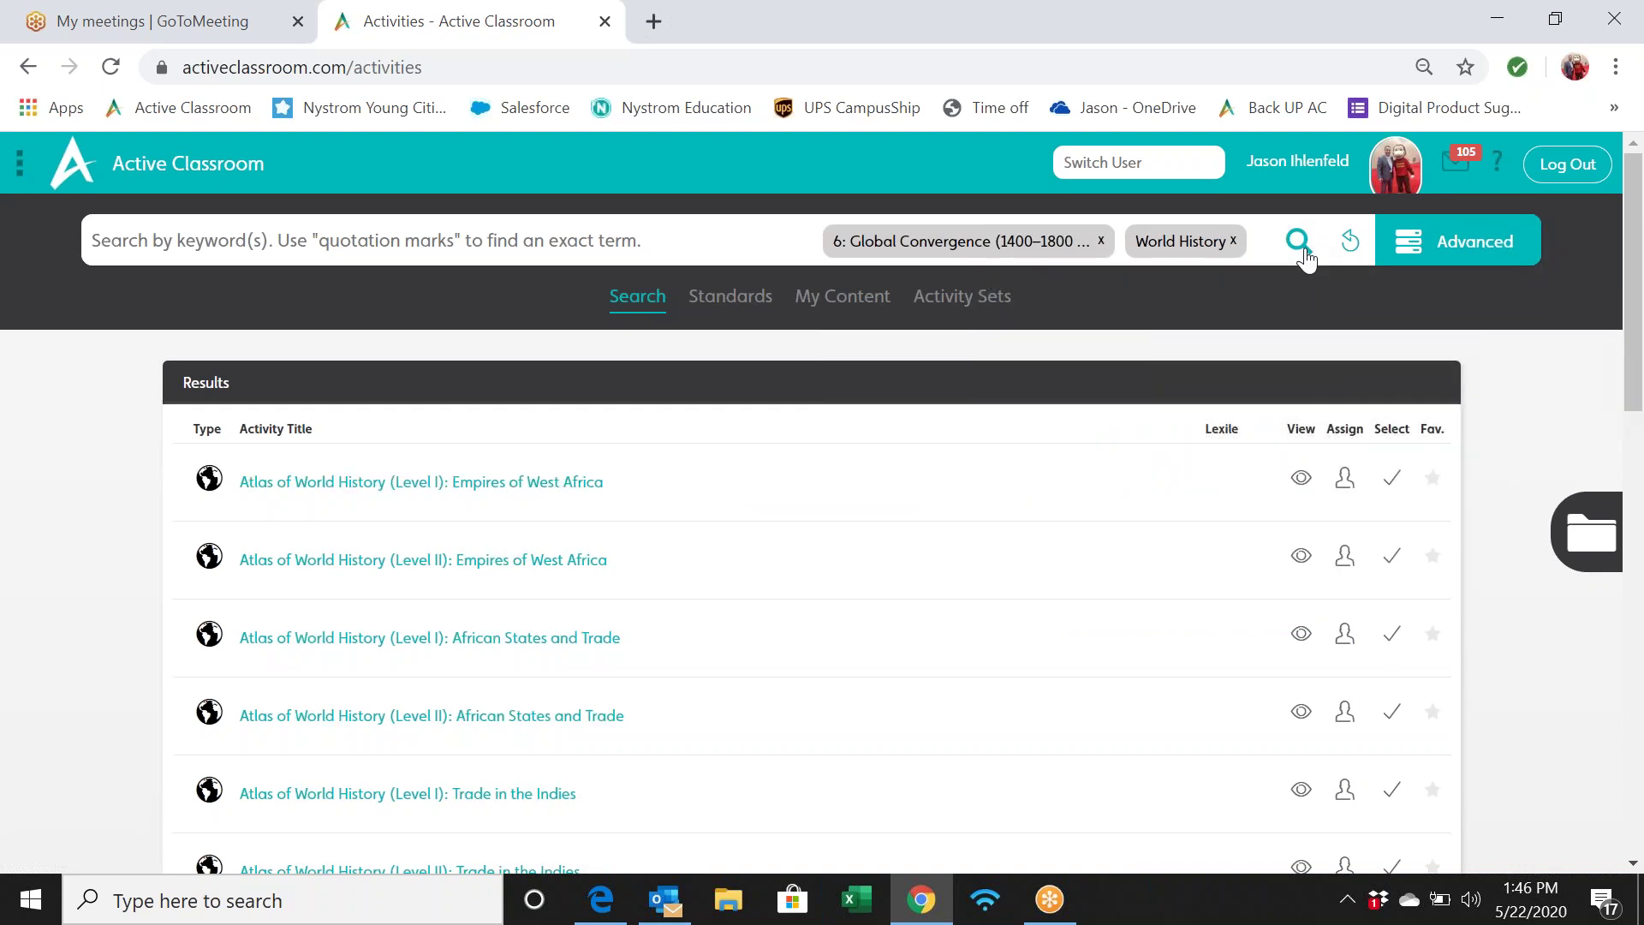
Step: Browse the full Series Title list in the Advanced filters
click(1401, 224)
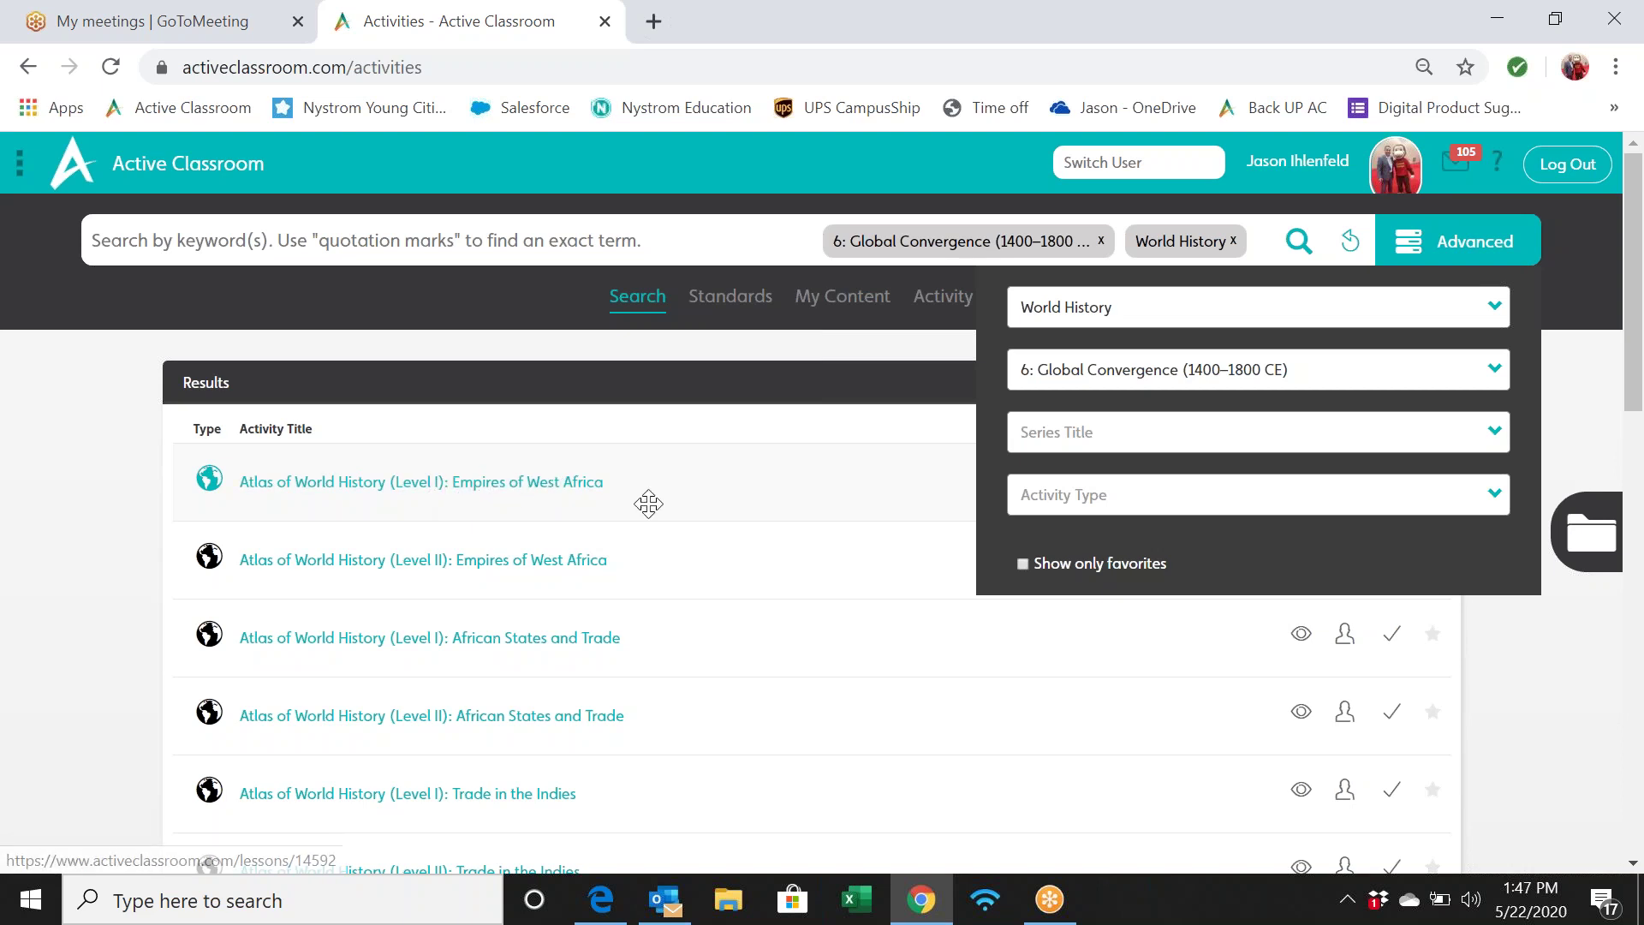
click(1220, 442)
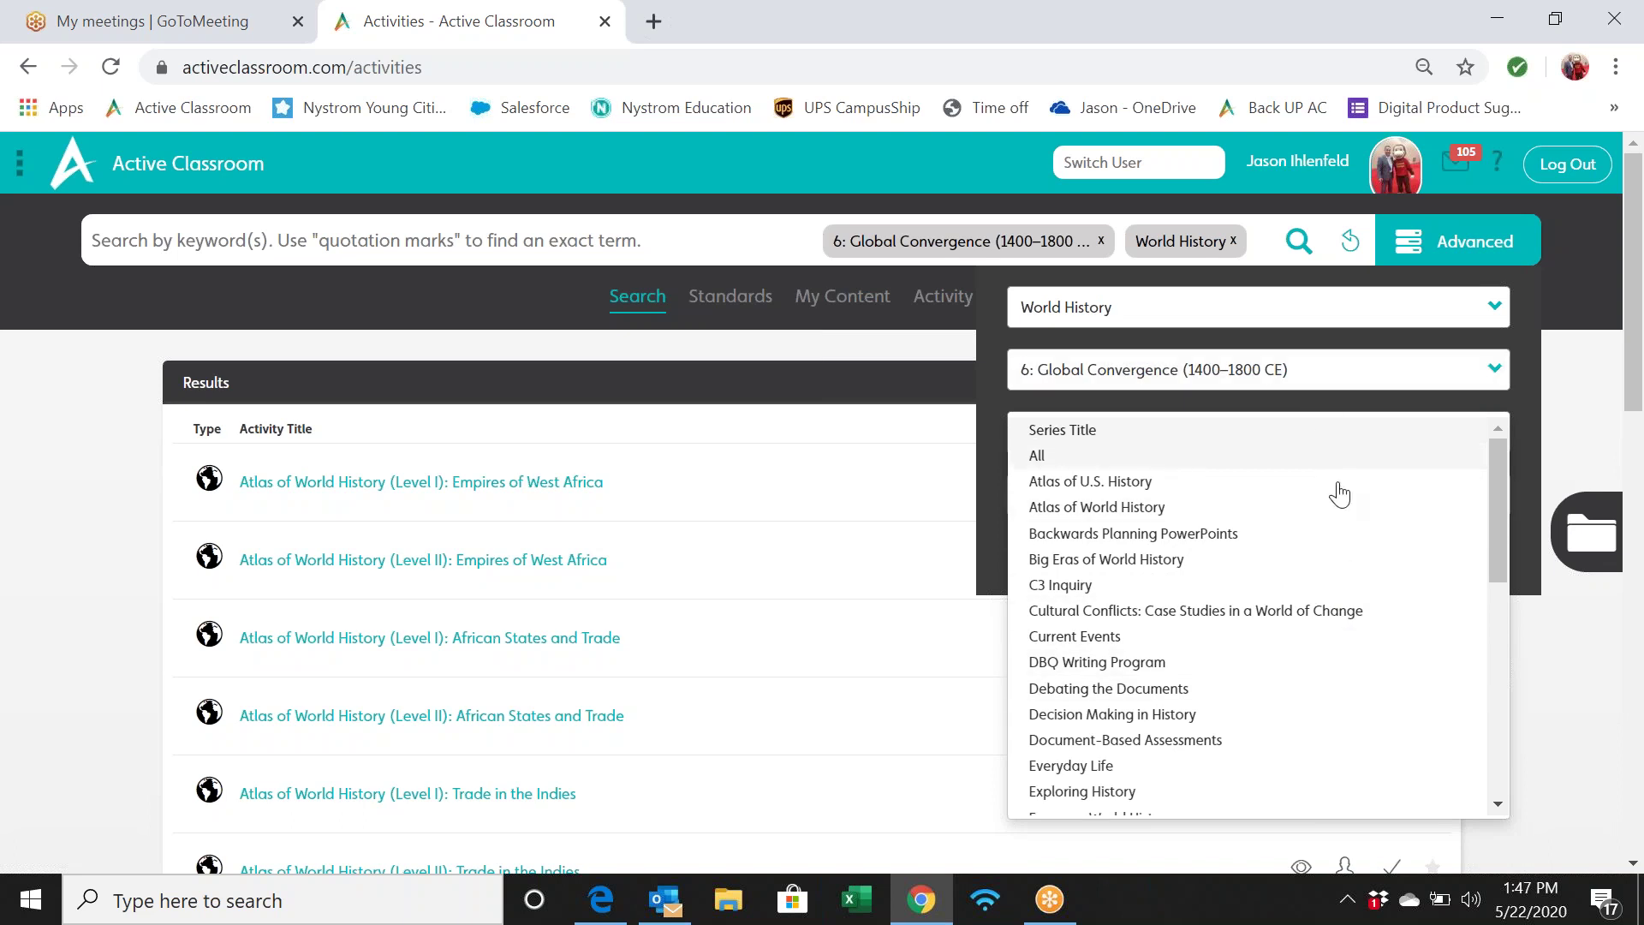
drag(1638, 360, 1638, 403)
drag(1497, 384, 1494, 635)
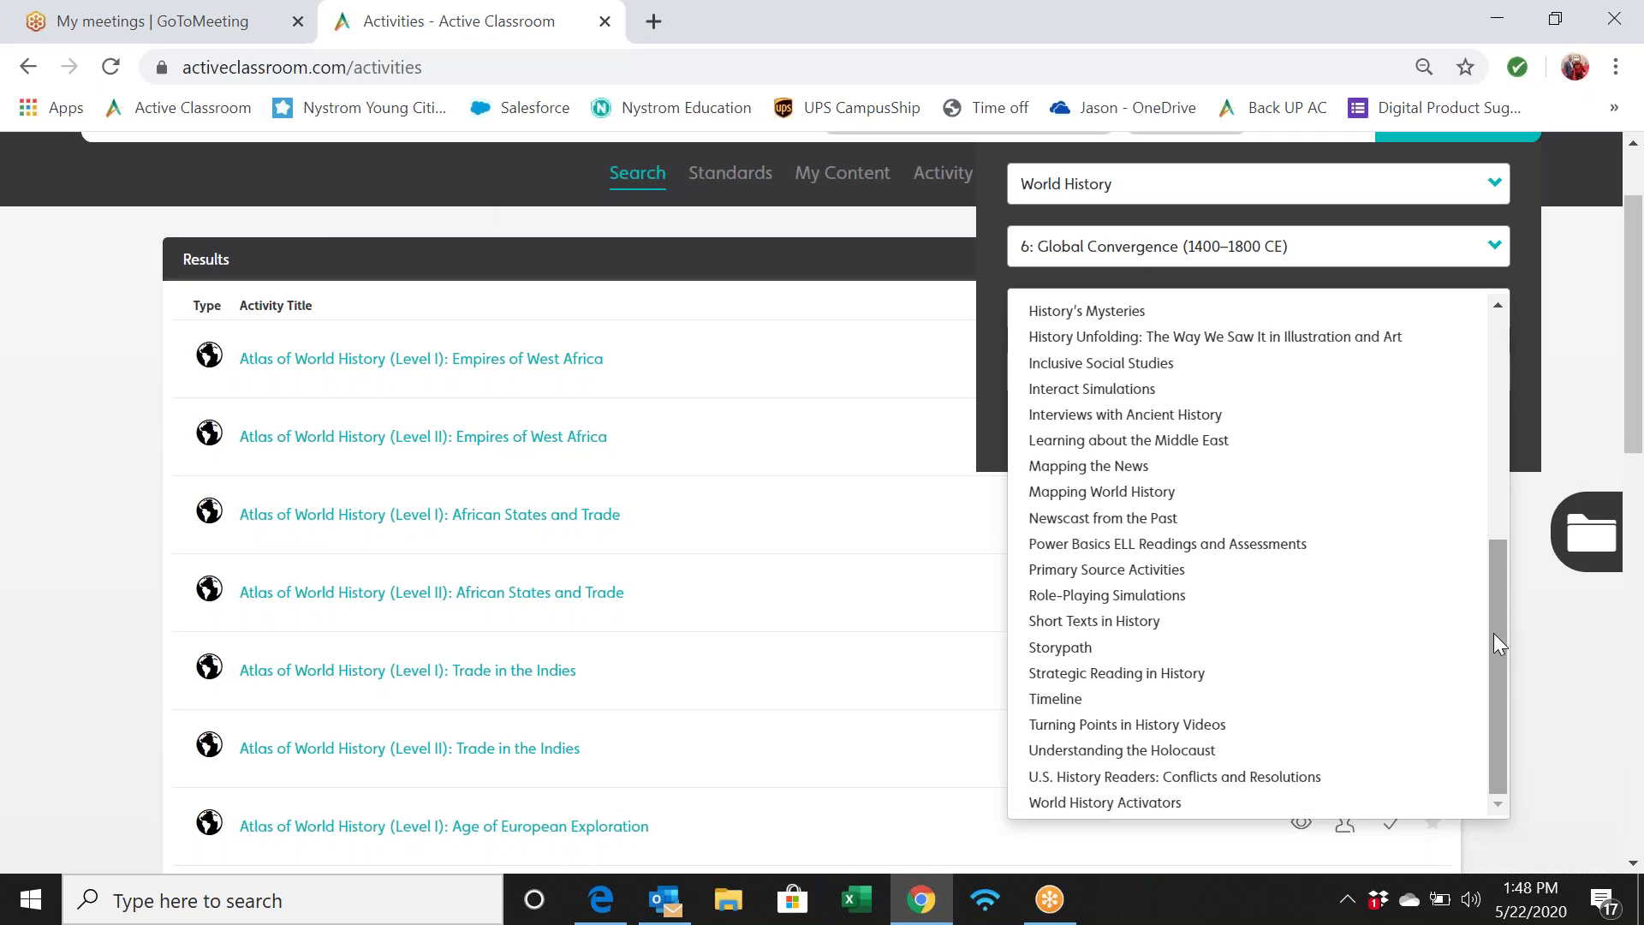
drag(1493, 634, 1497, 353)
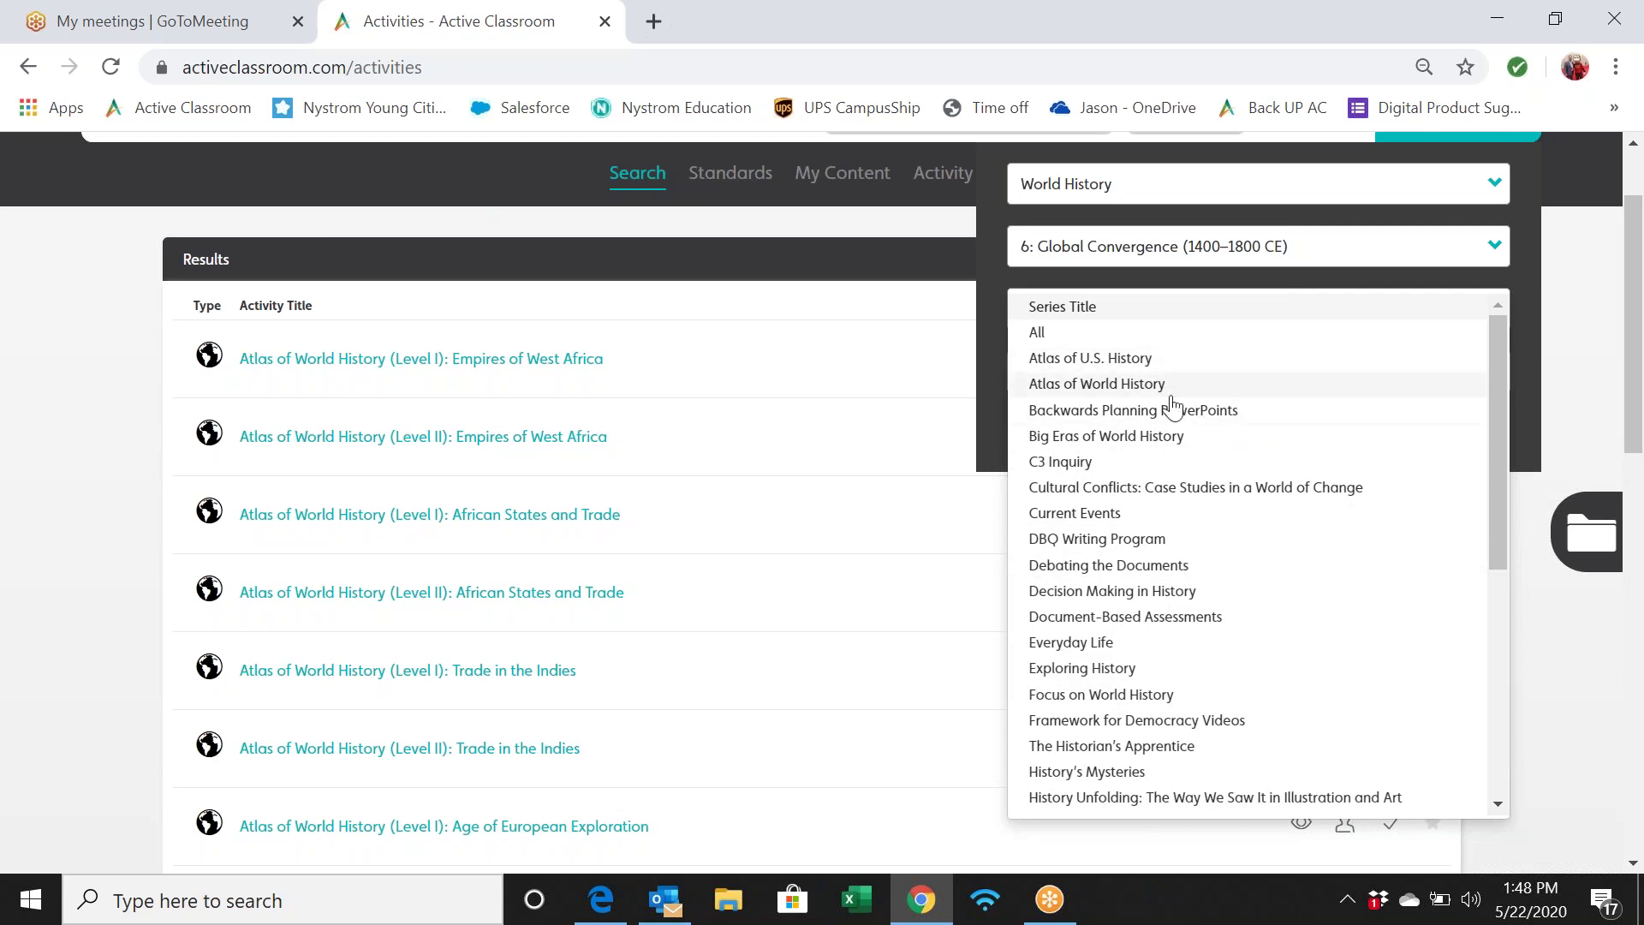
click(1162, 324)
Step: Check the Activity Type options, then bring the Series Title list back up
click(1479, 370)
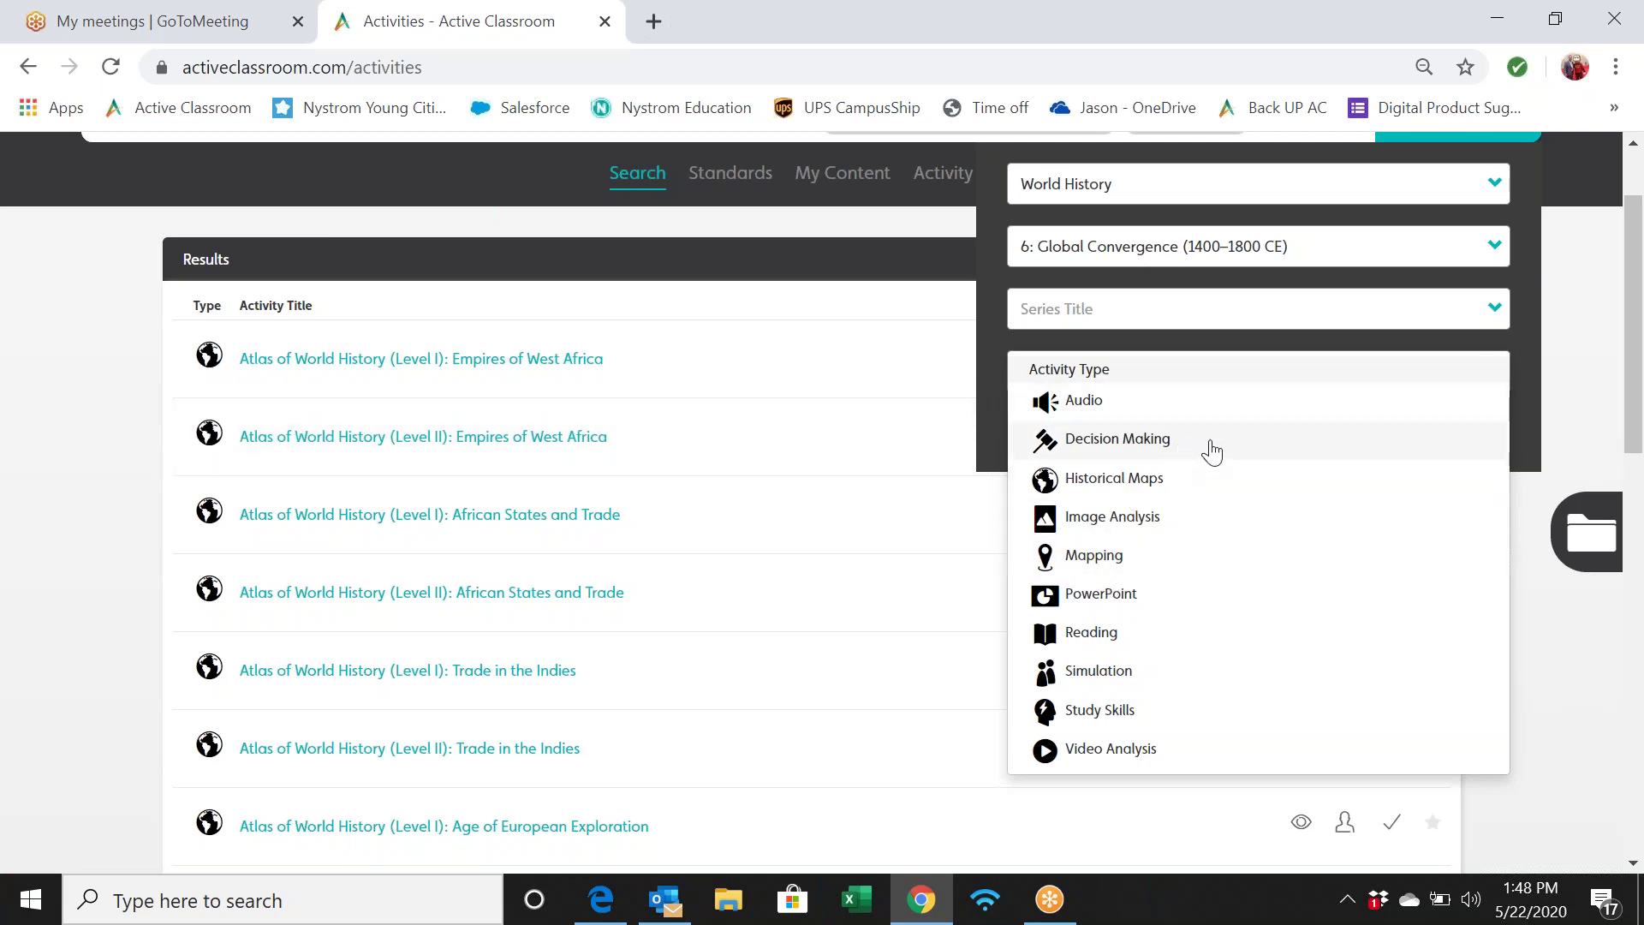
click(1243, 377)
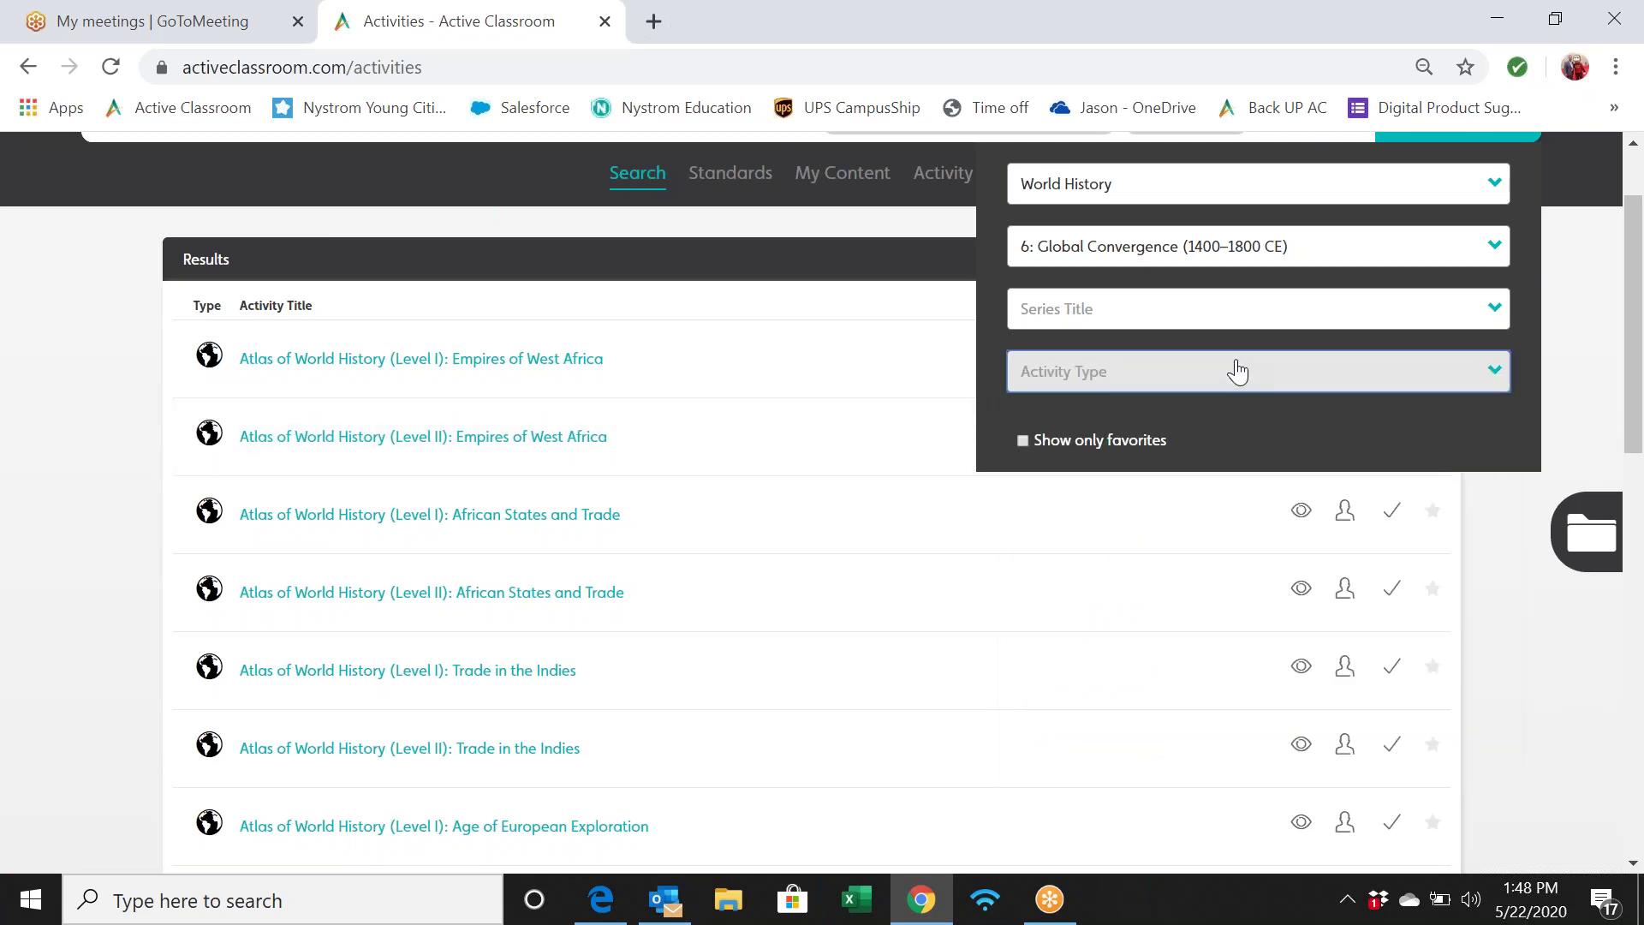
click(1196, 311)
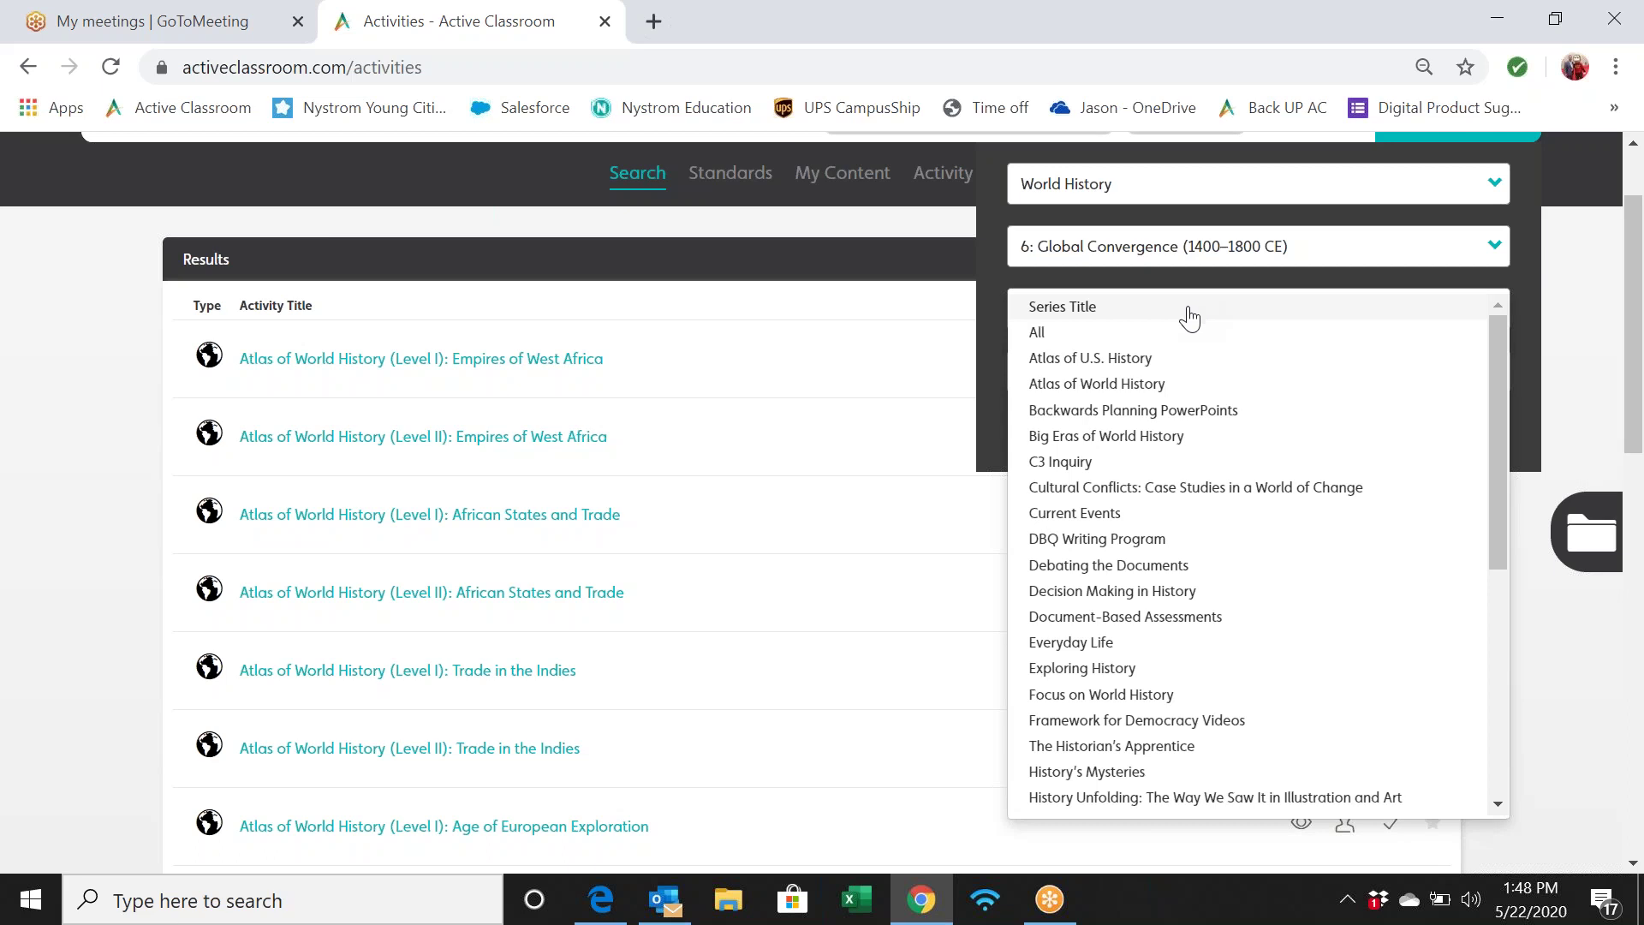
Step: Search the C3 Inquiry series for Global Convergence, then reset all filters
click(1072, 462)
scroll(1274, 308, up, 2)
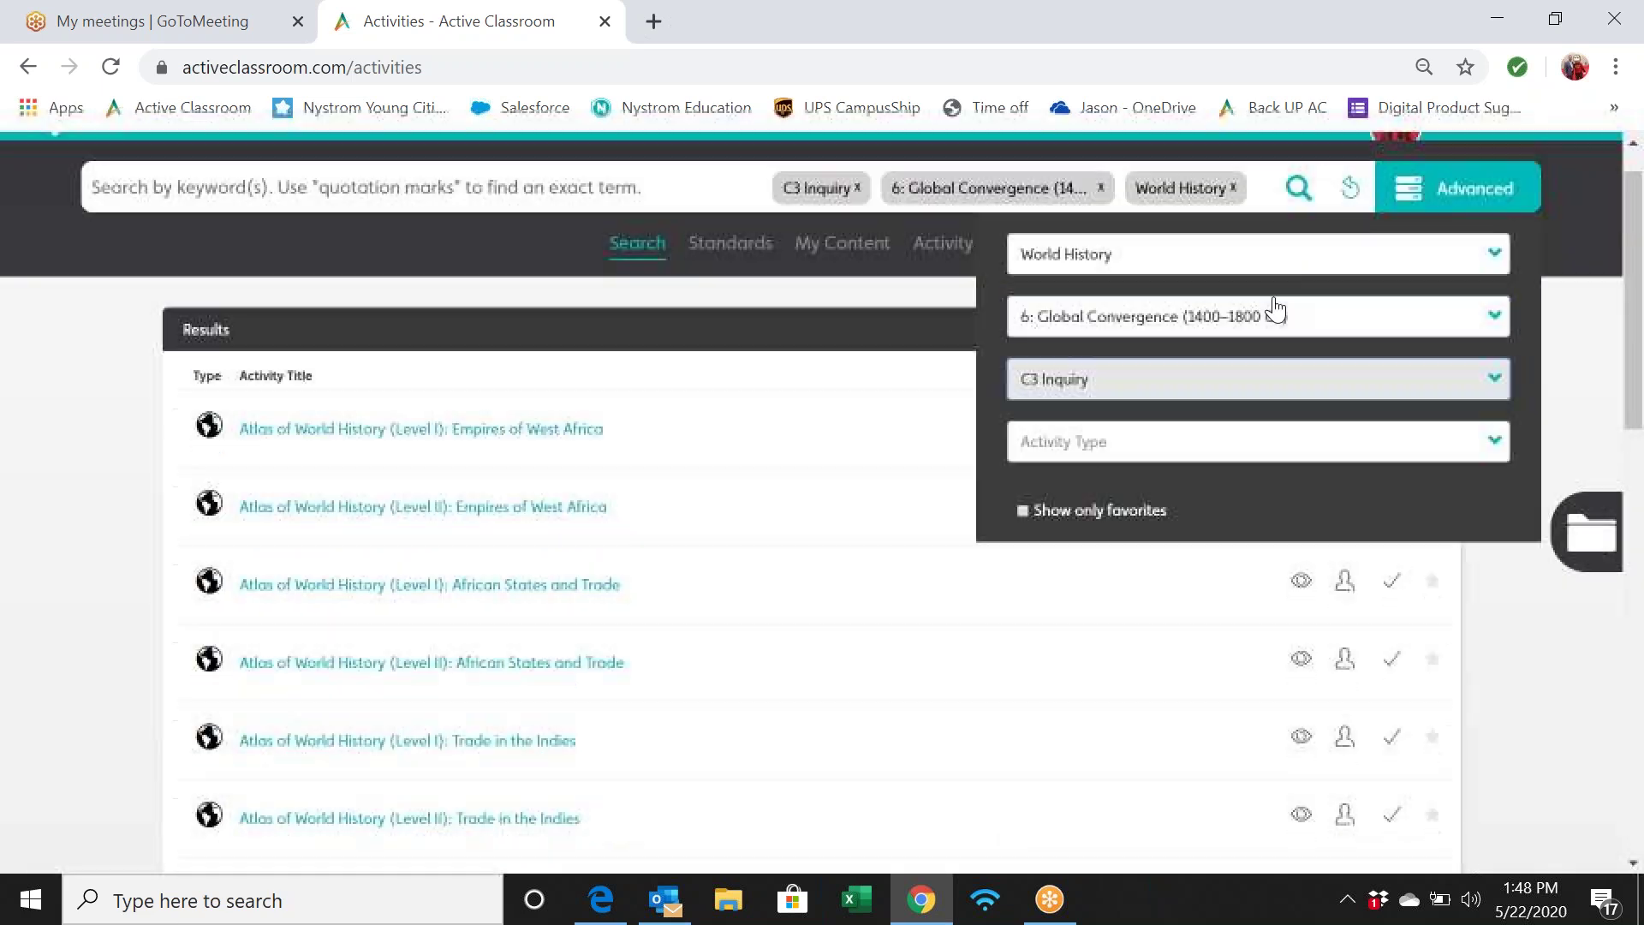
click(1297, 247)
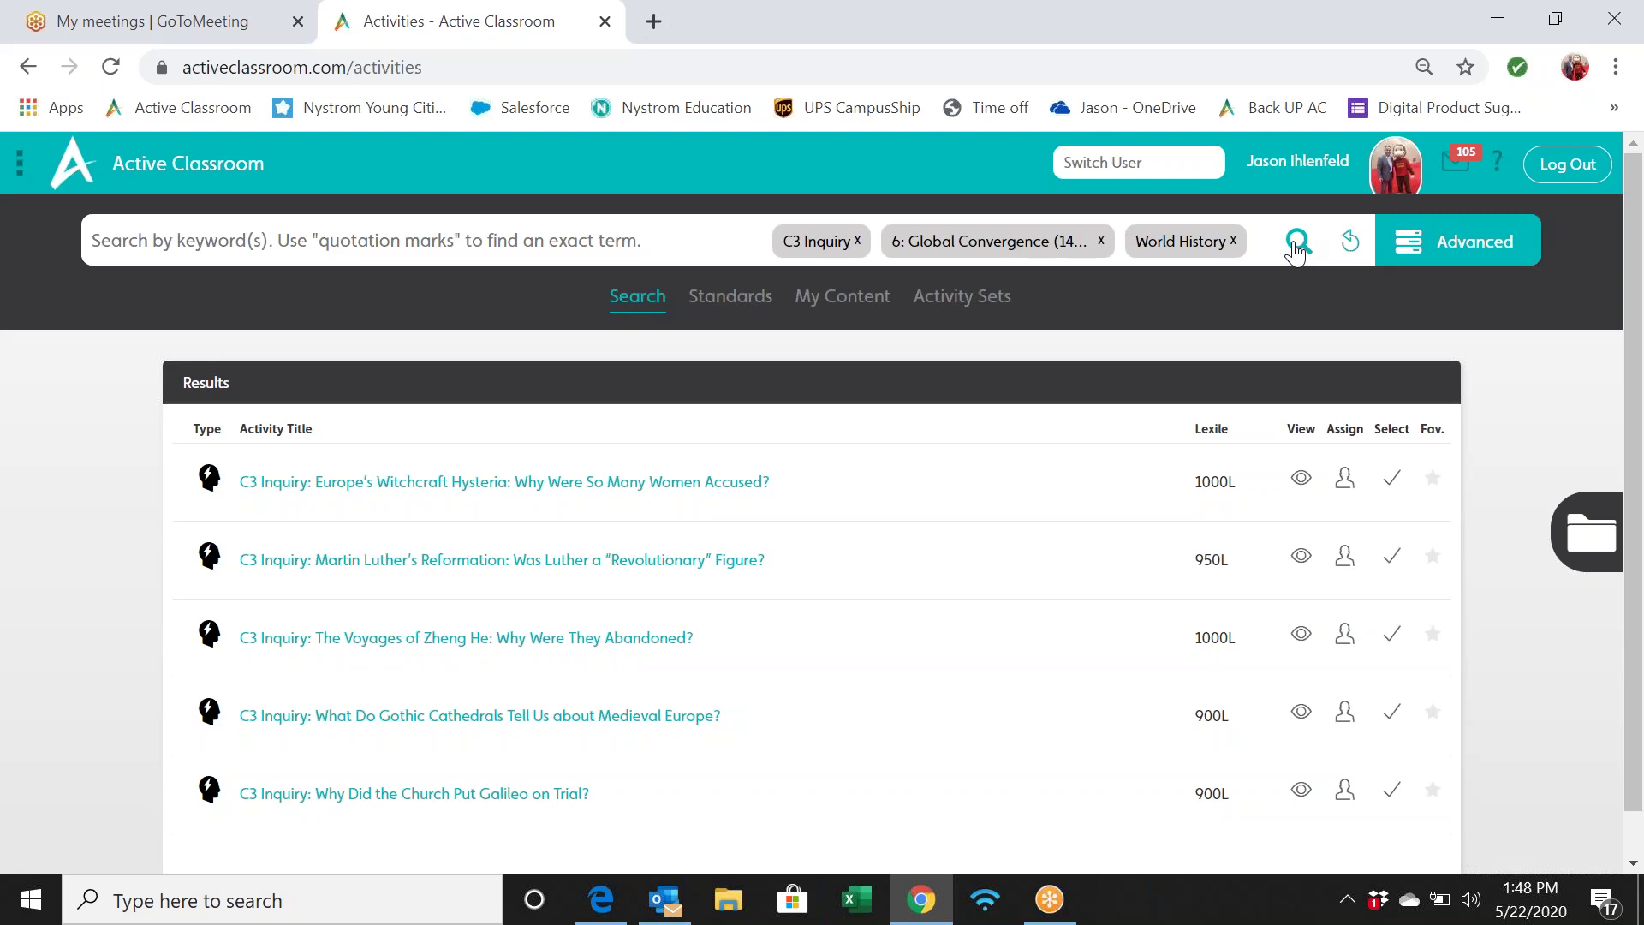
click(1348, 243)
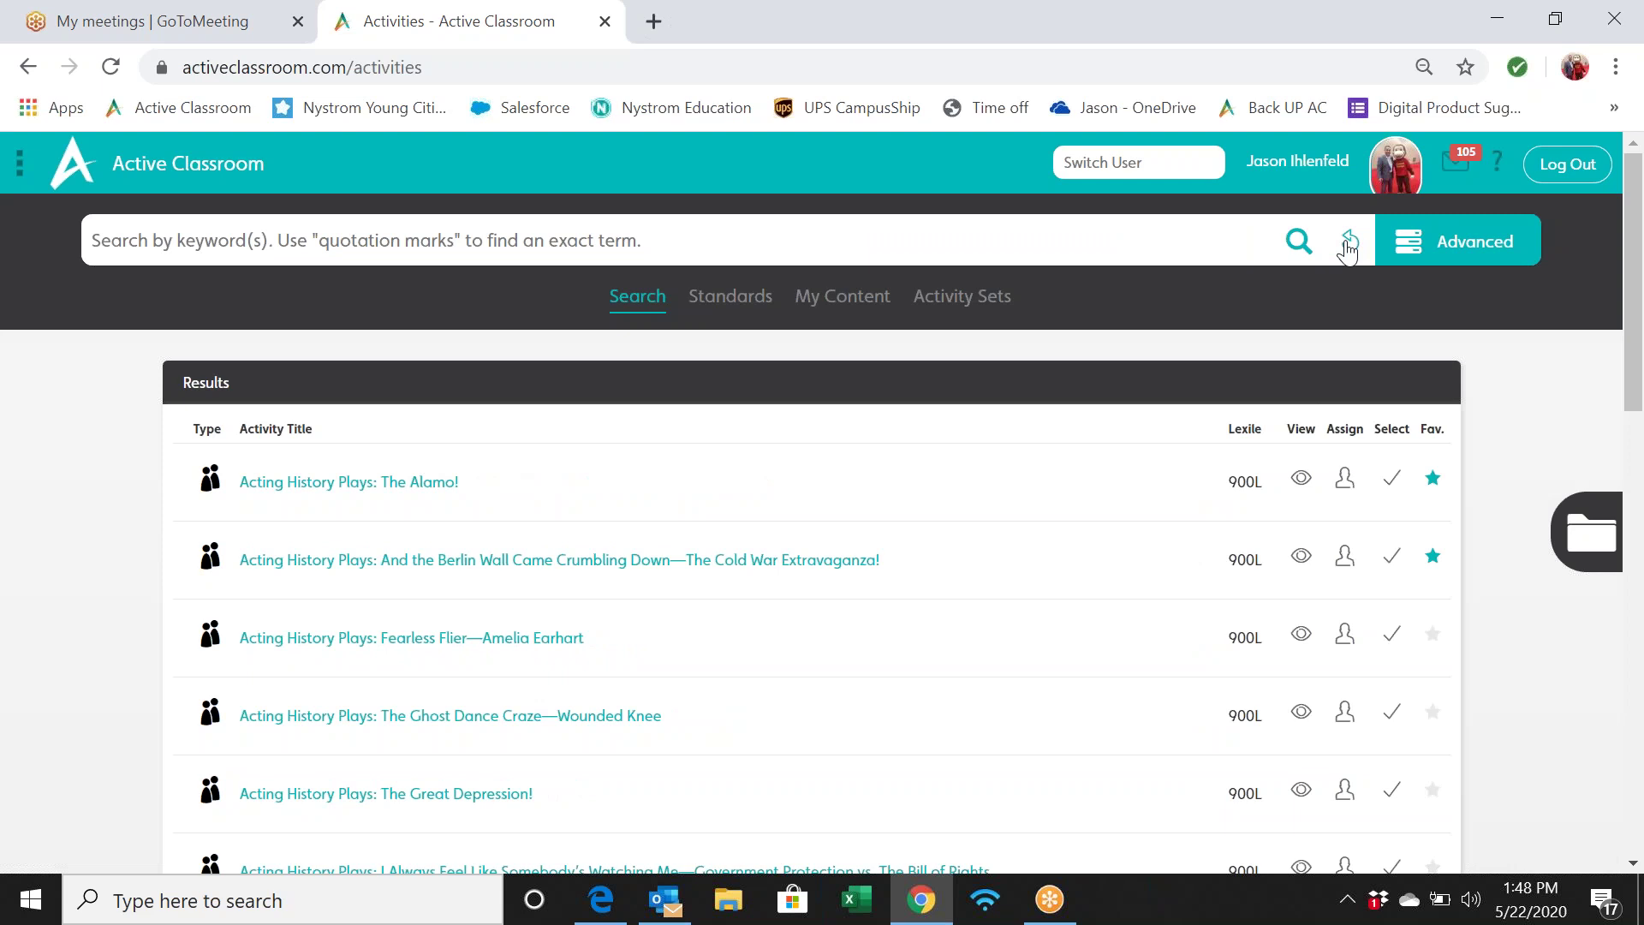
click(1428, 244)
click(1460, 445)
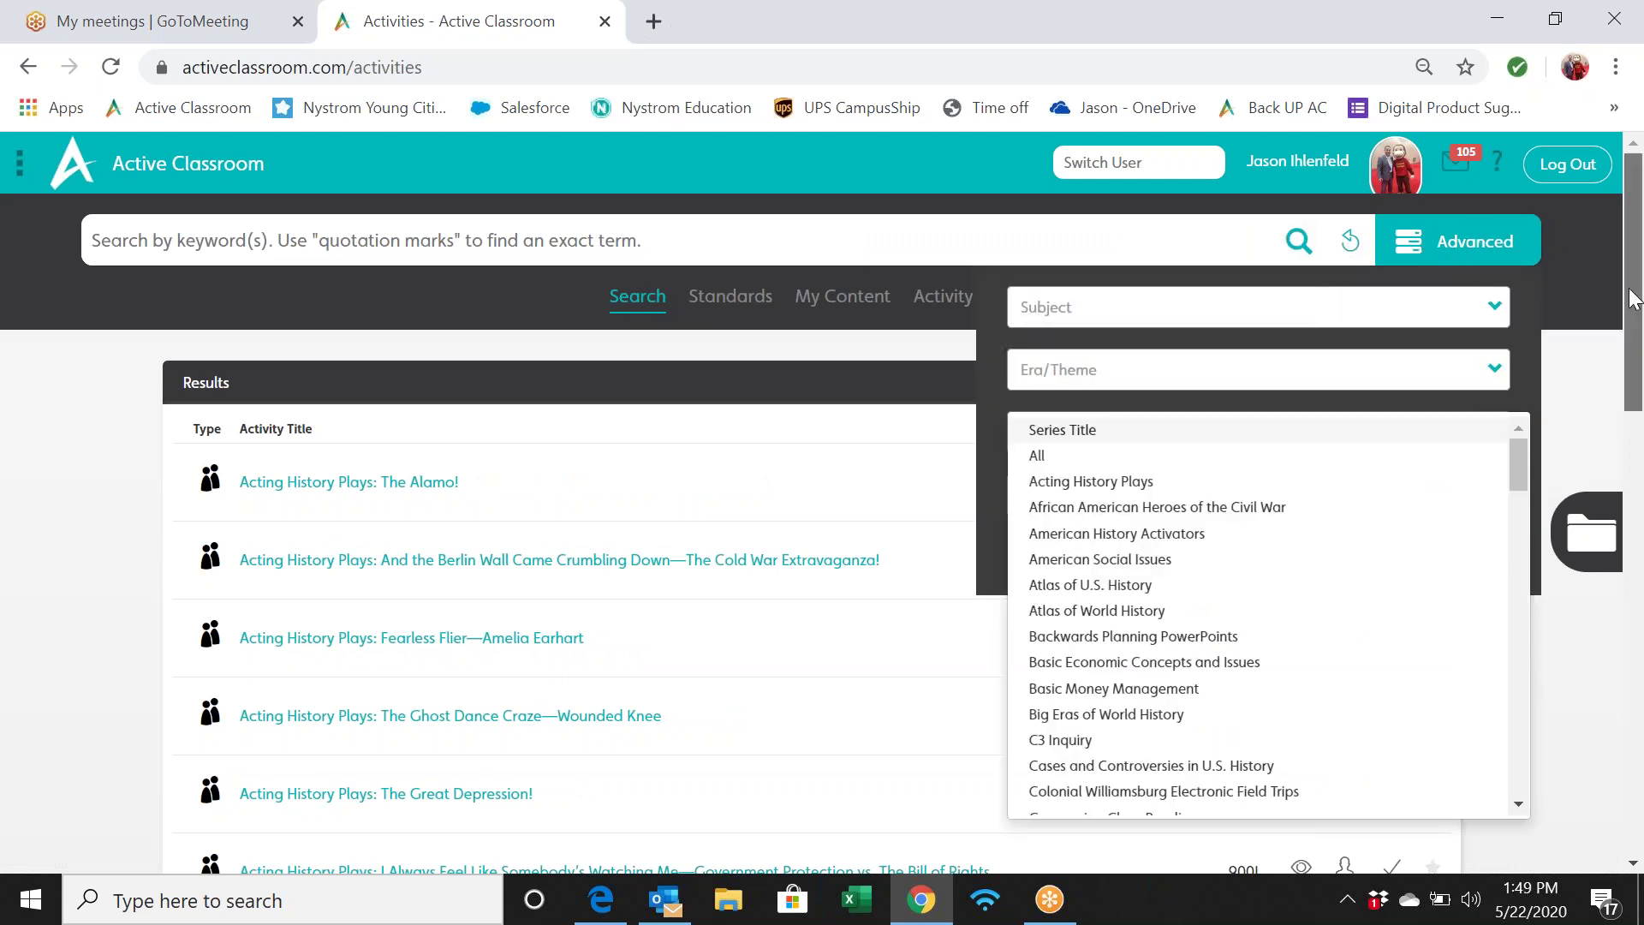
drag(1631, 300, 1631, 343)
scroll(1256, 368, down, 10)
scroll(1256, 368, down, 8)
scroll(1256, 368, down, 1)
scroll(1256, 368, down, 4)
scroll(1256, 368, down, 8)
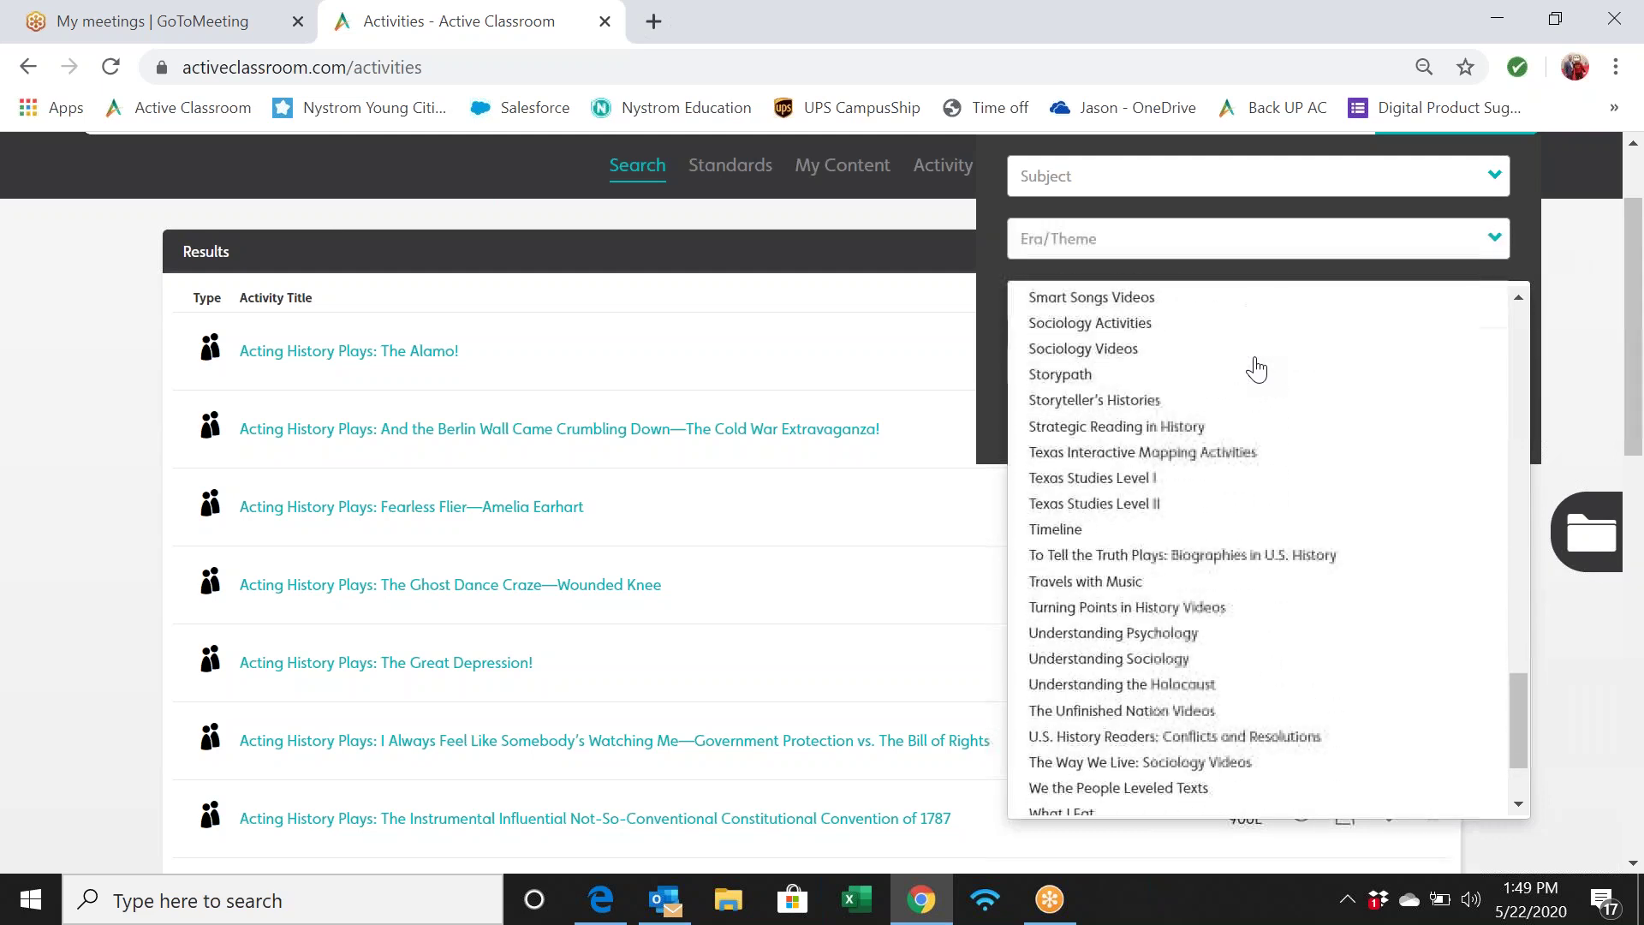
scroll(1257, 369, up, 20)
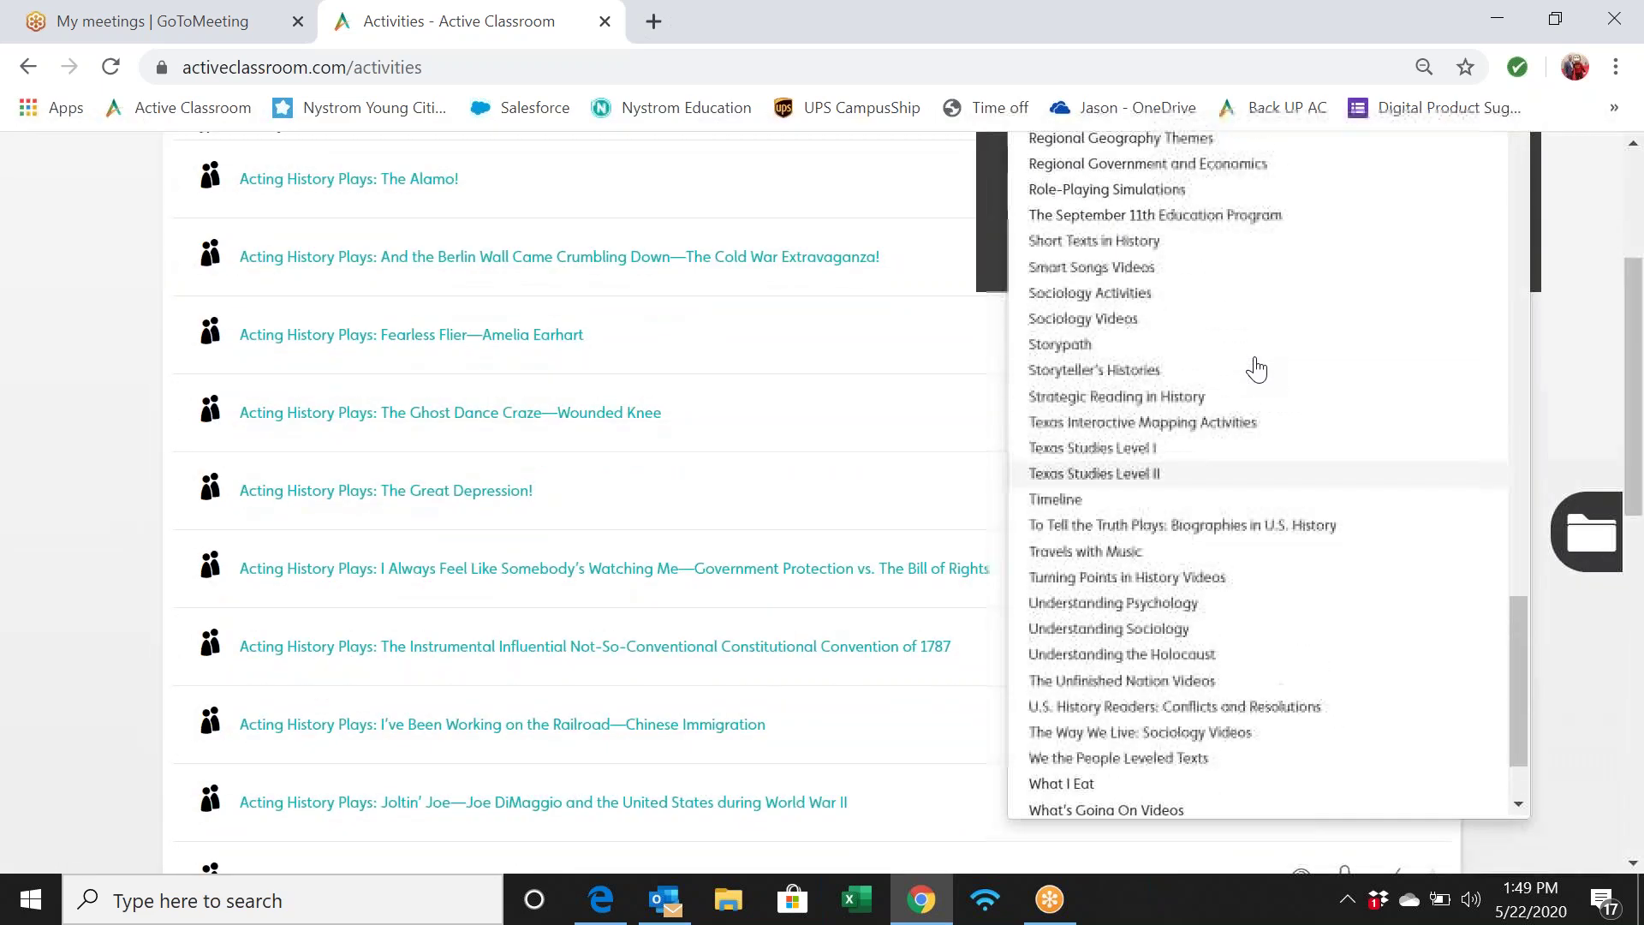
scroll(1257, 368, up, 4)
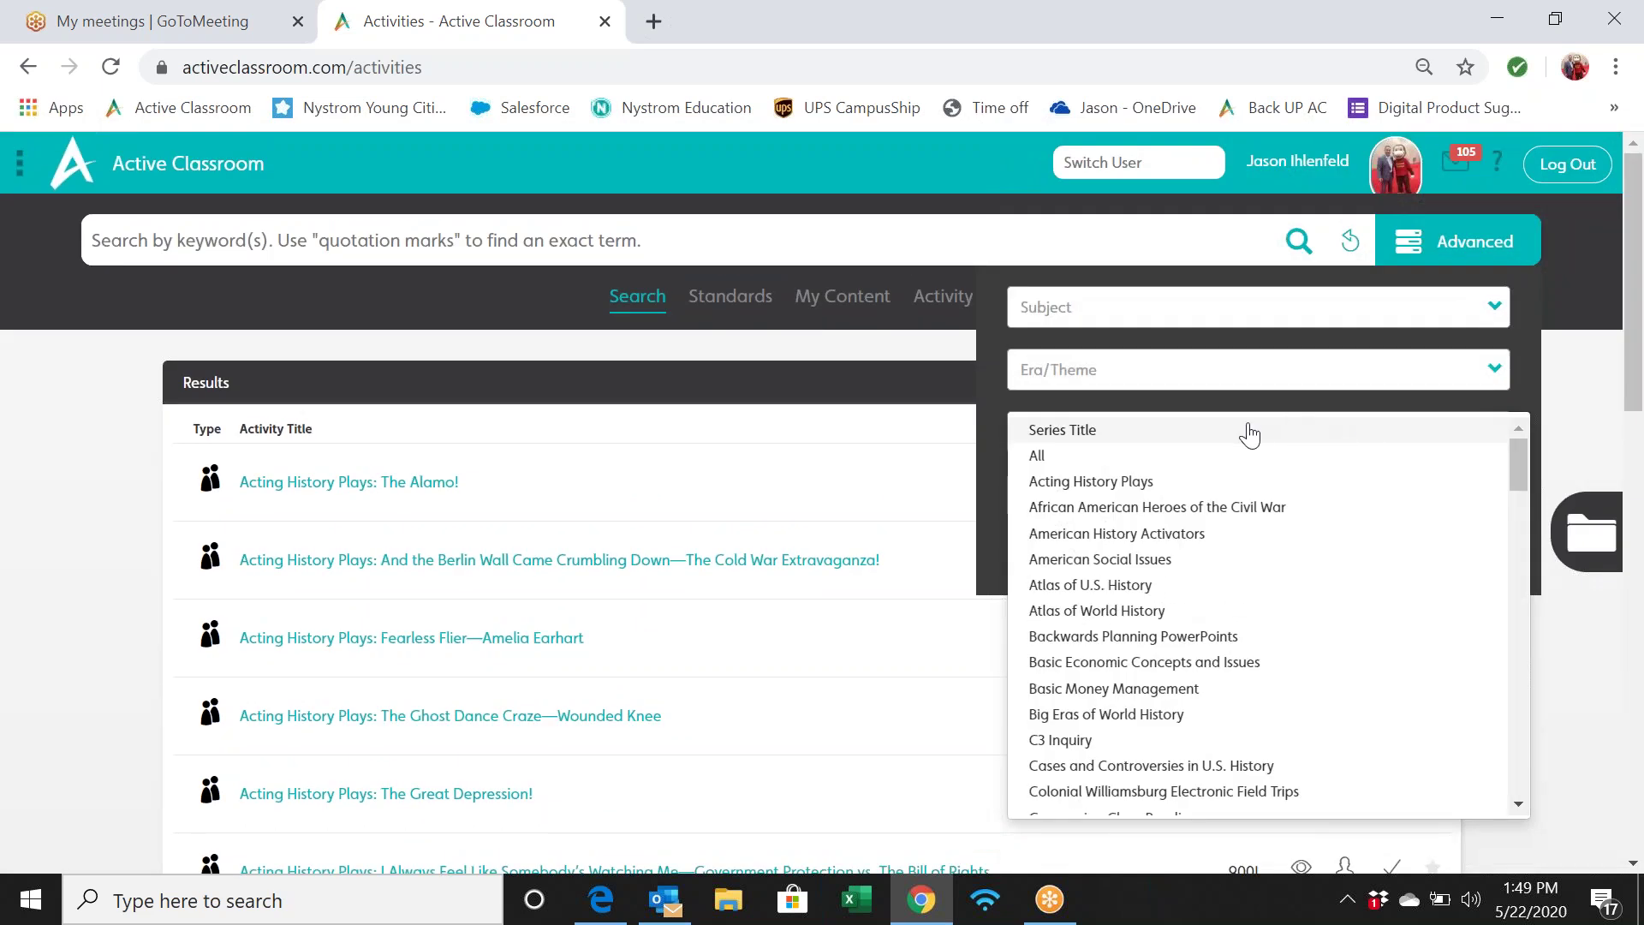
click(1249, 435)
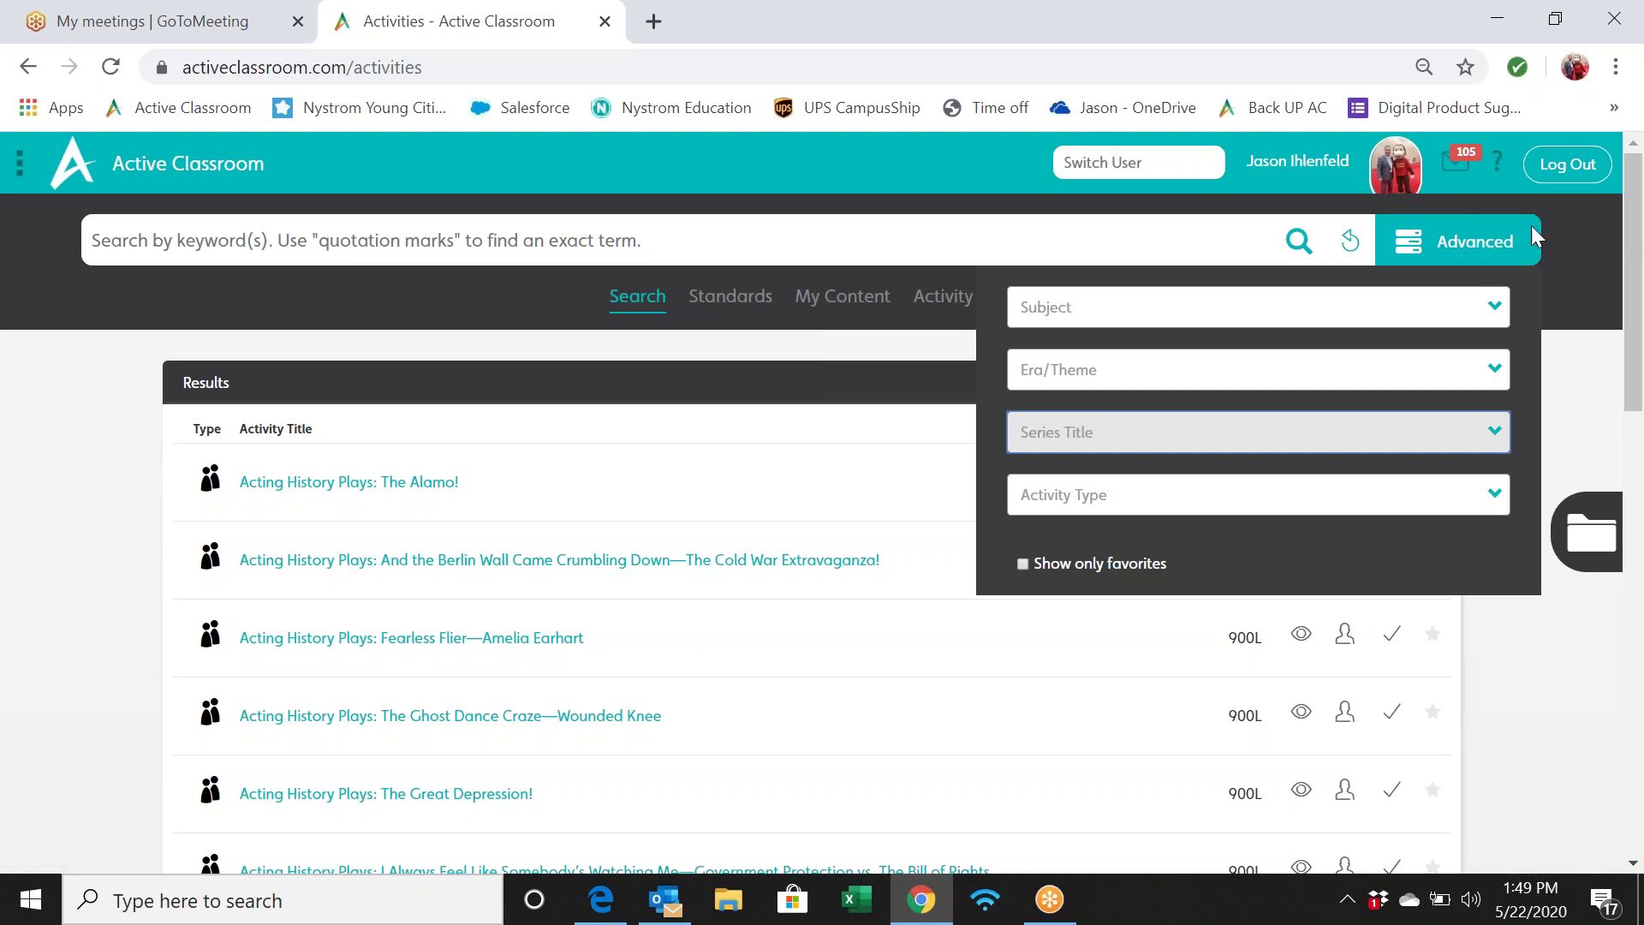
click(1466, 241)
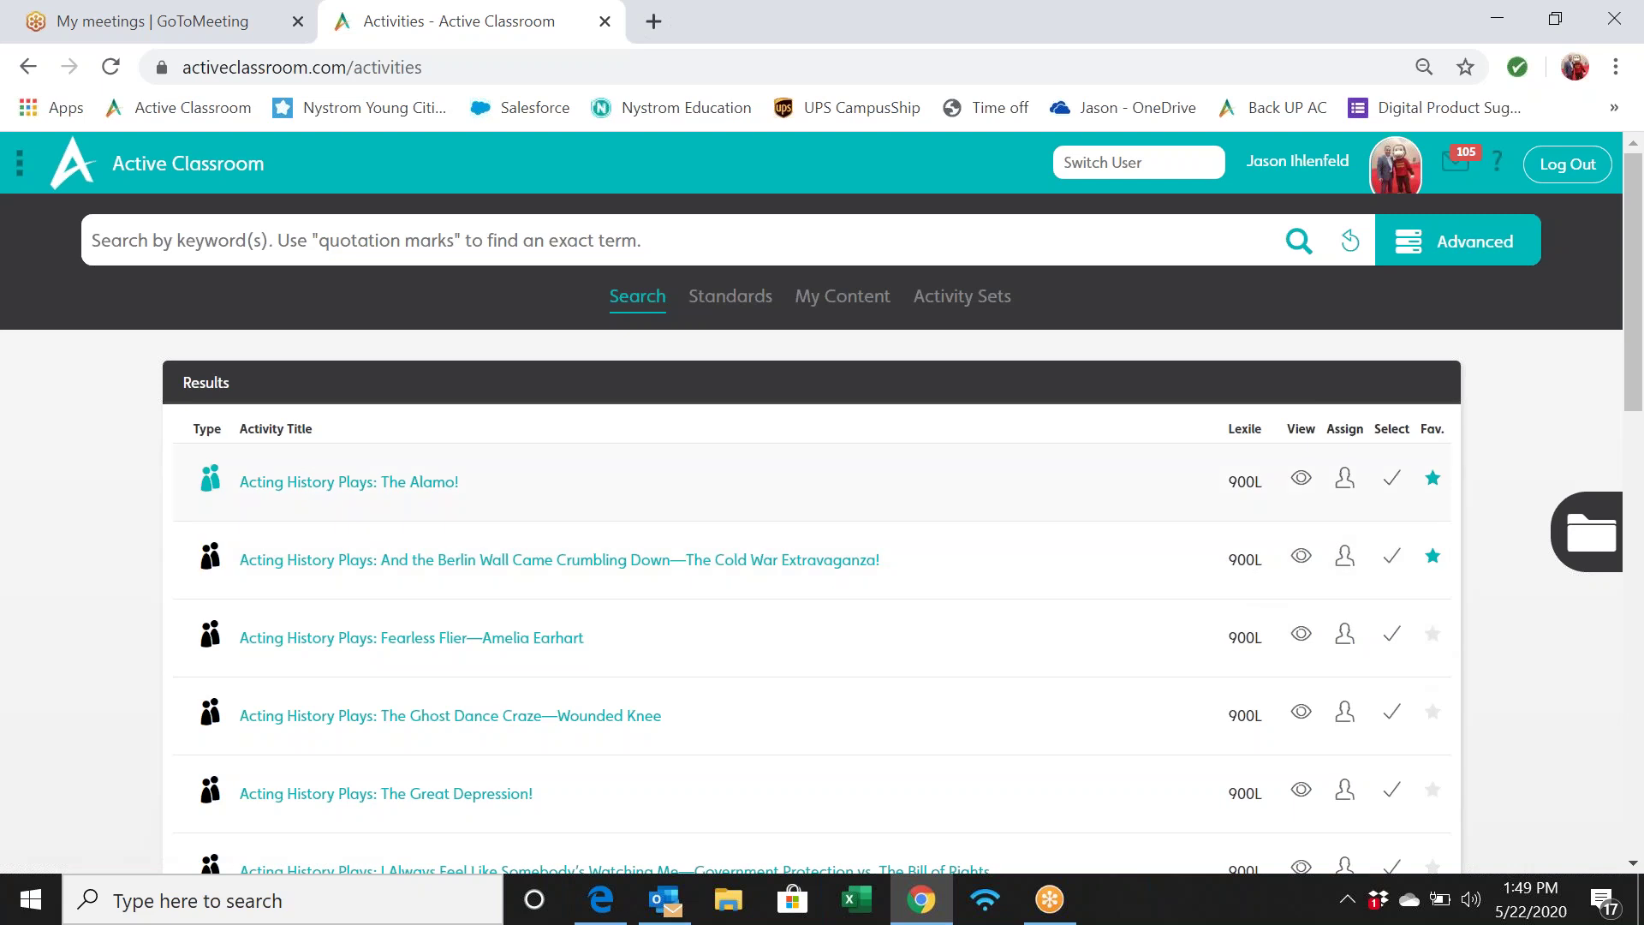
click(1426, 257)
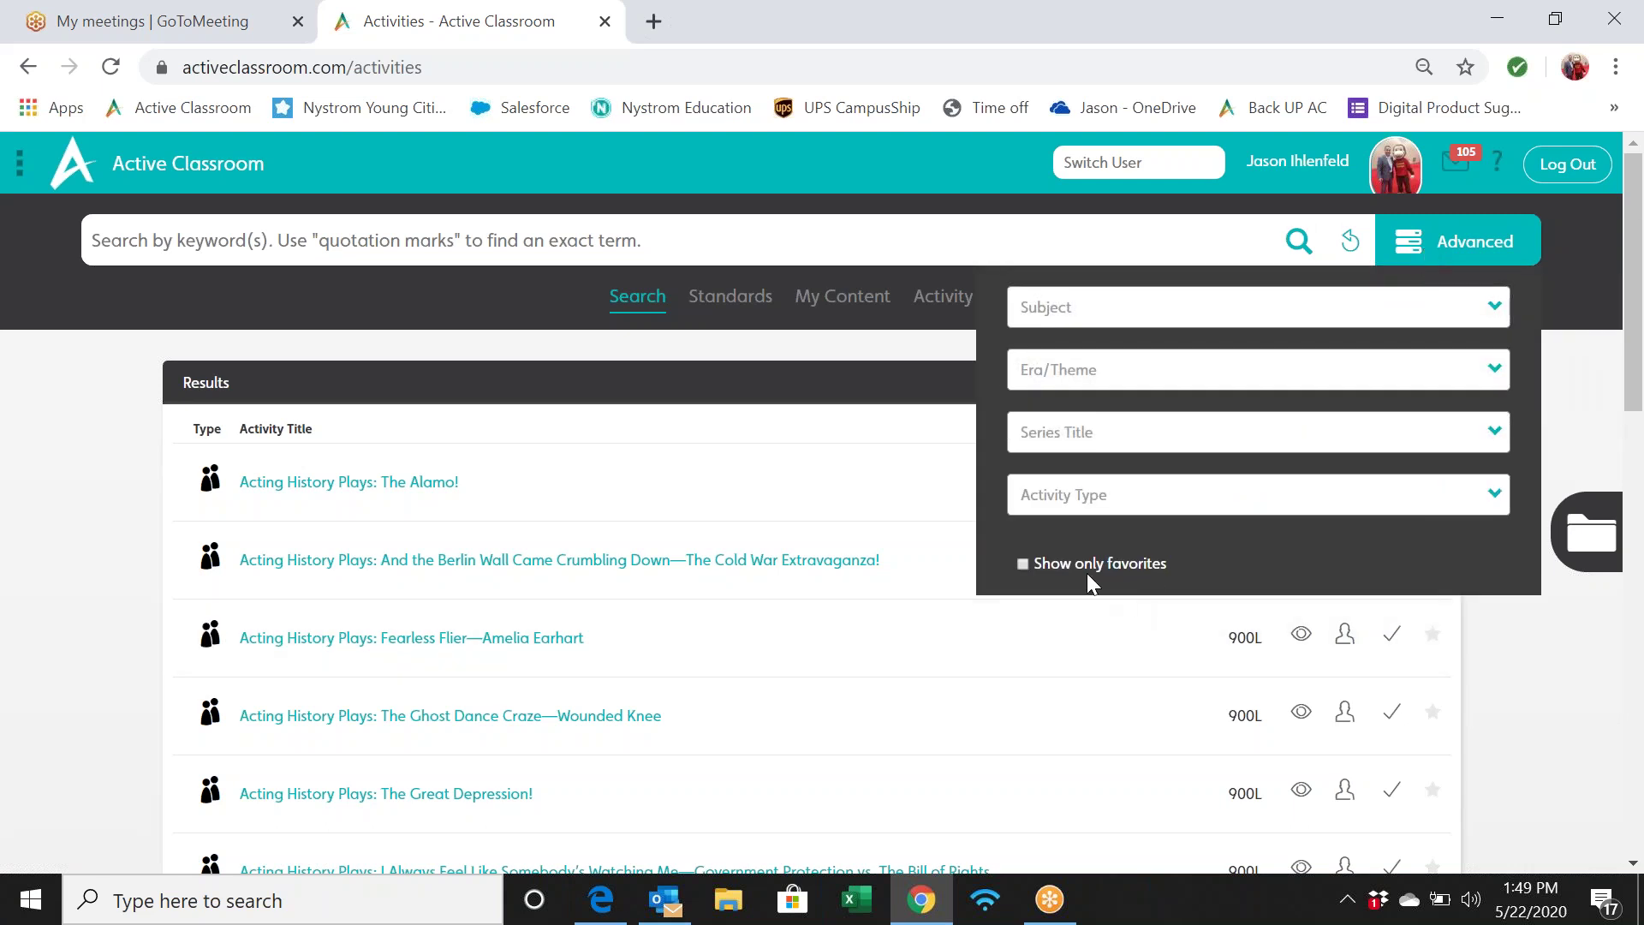
click(1022, 564)
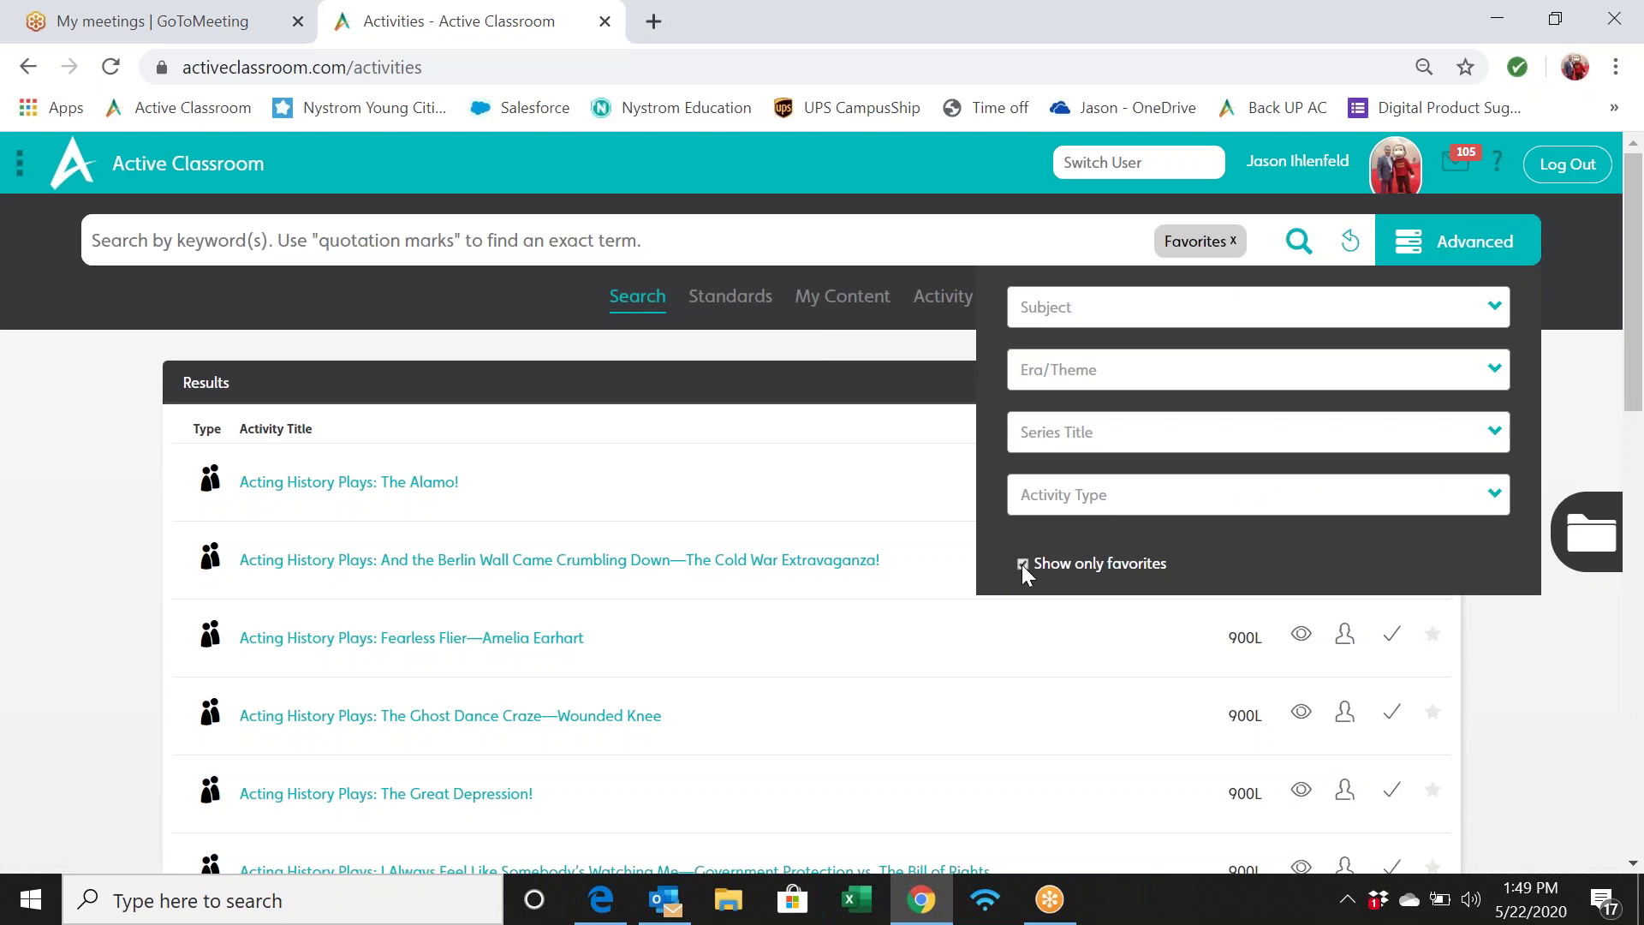
click(1298, 242)
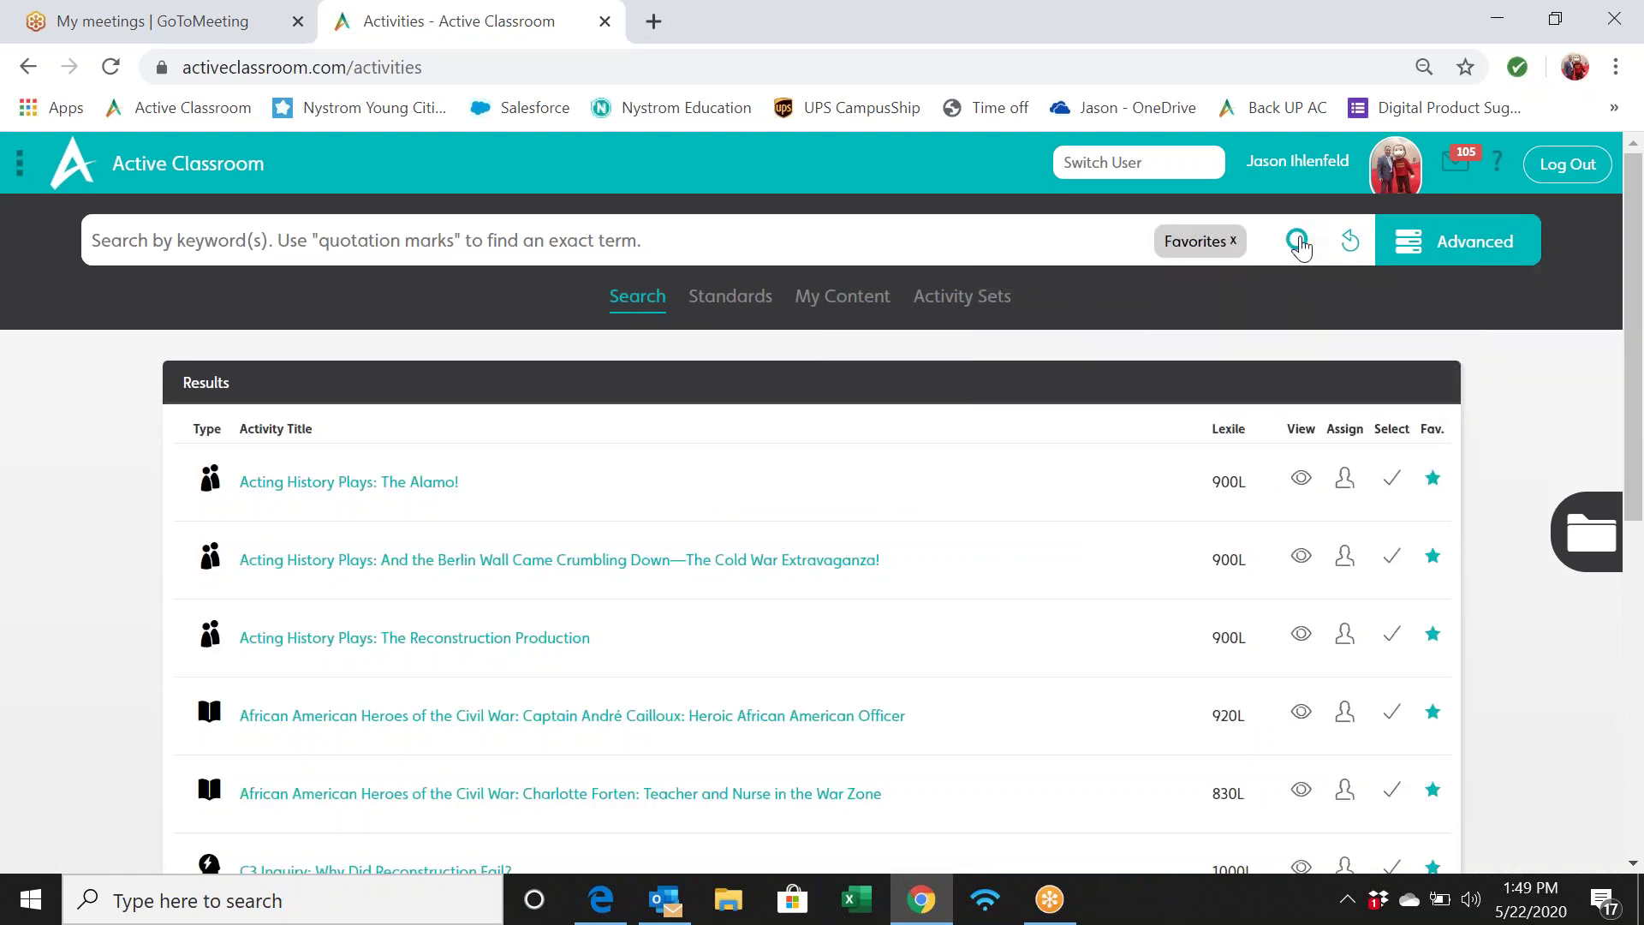
scroll(1178, 624, down, 8)
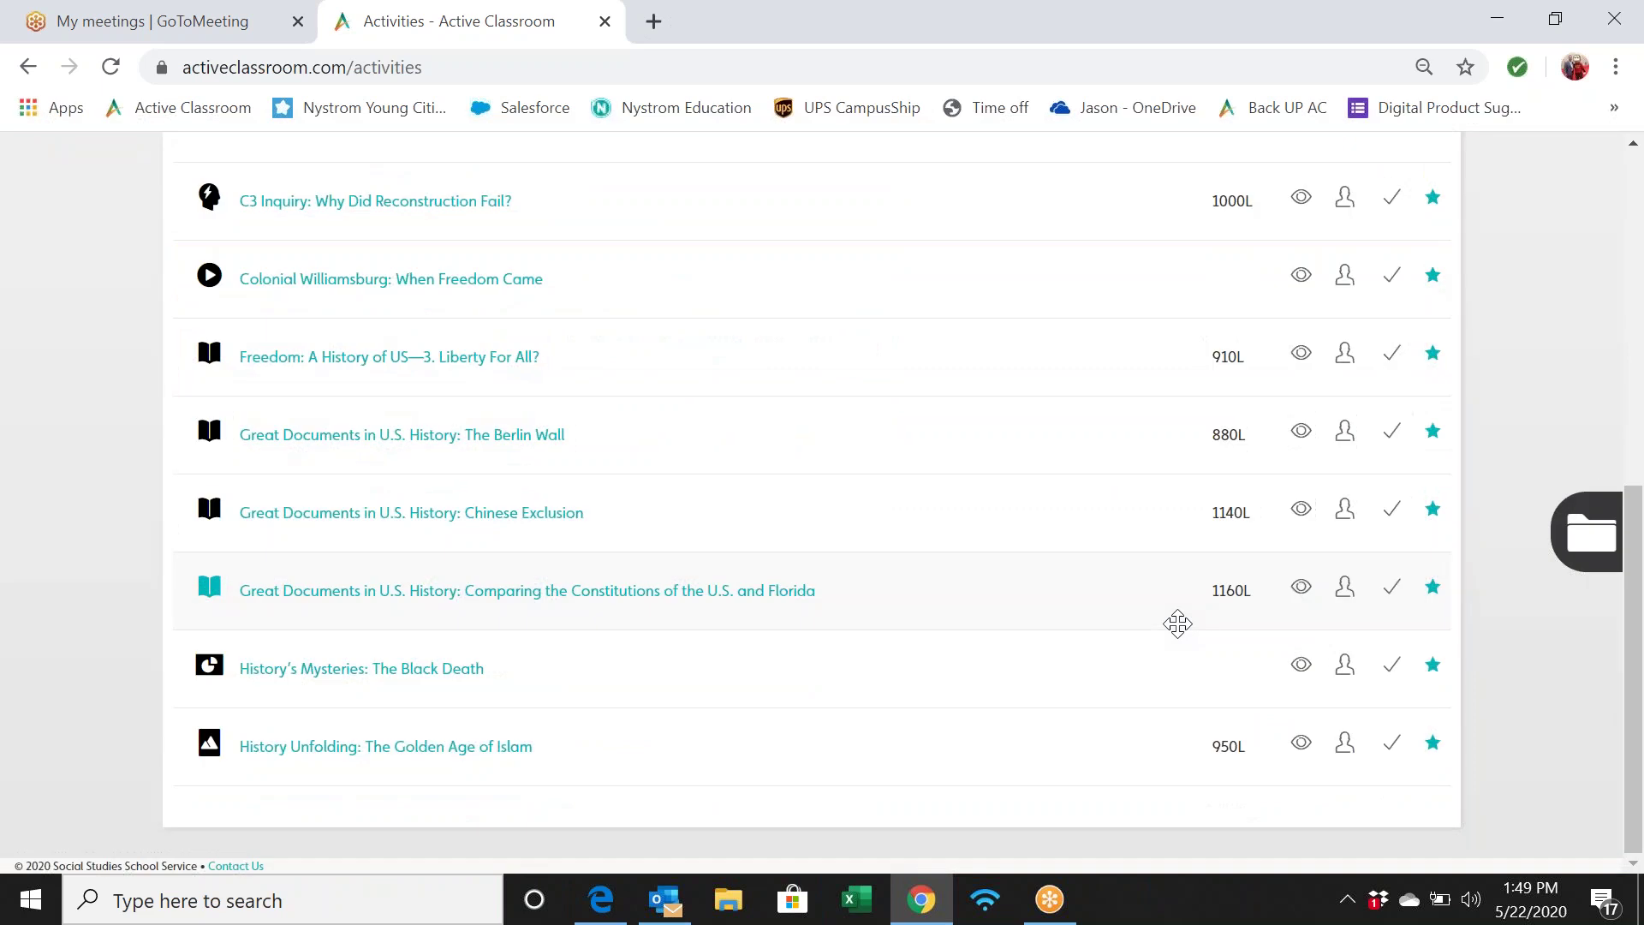
scroll(1179, 624, up, 8)
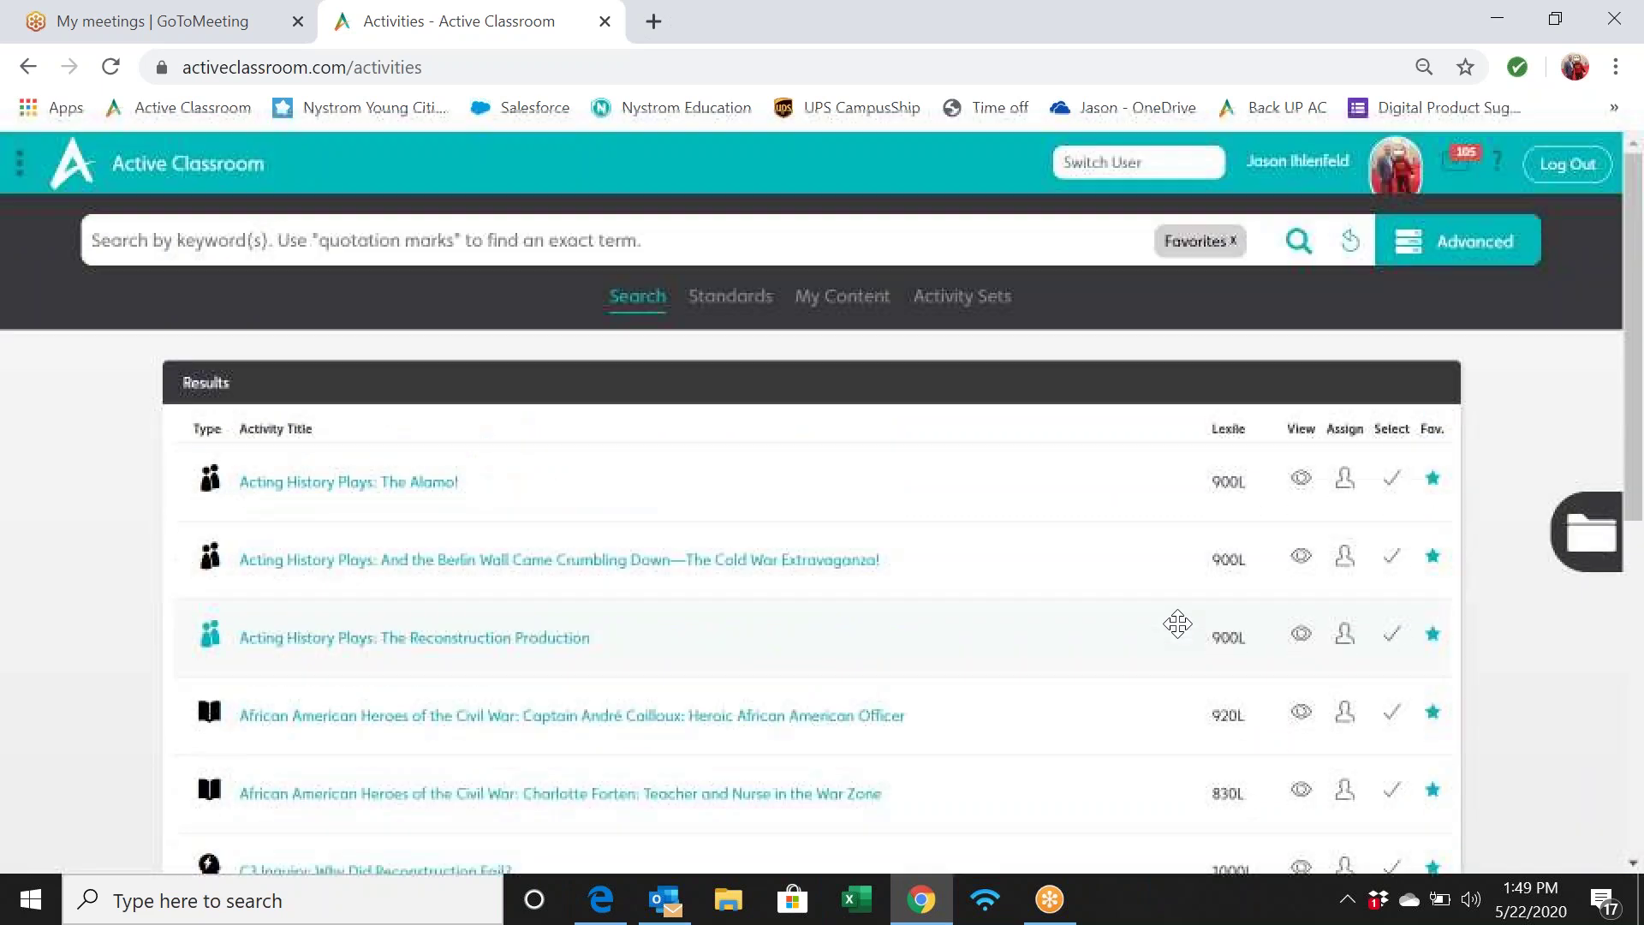
click(1351, 242)
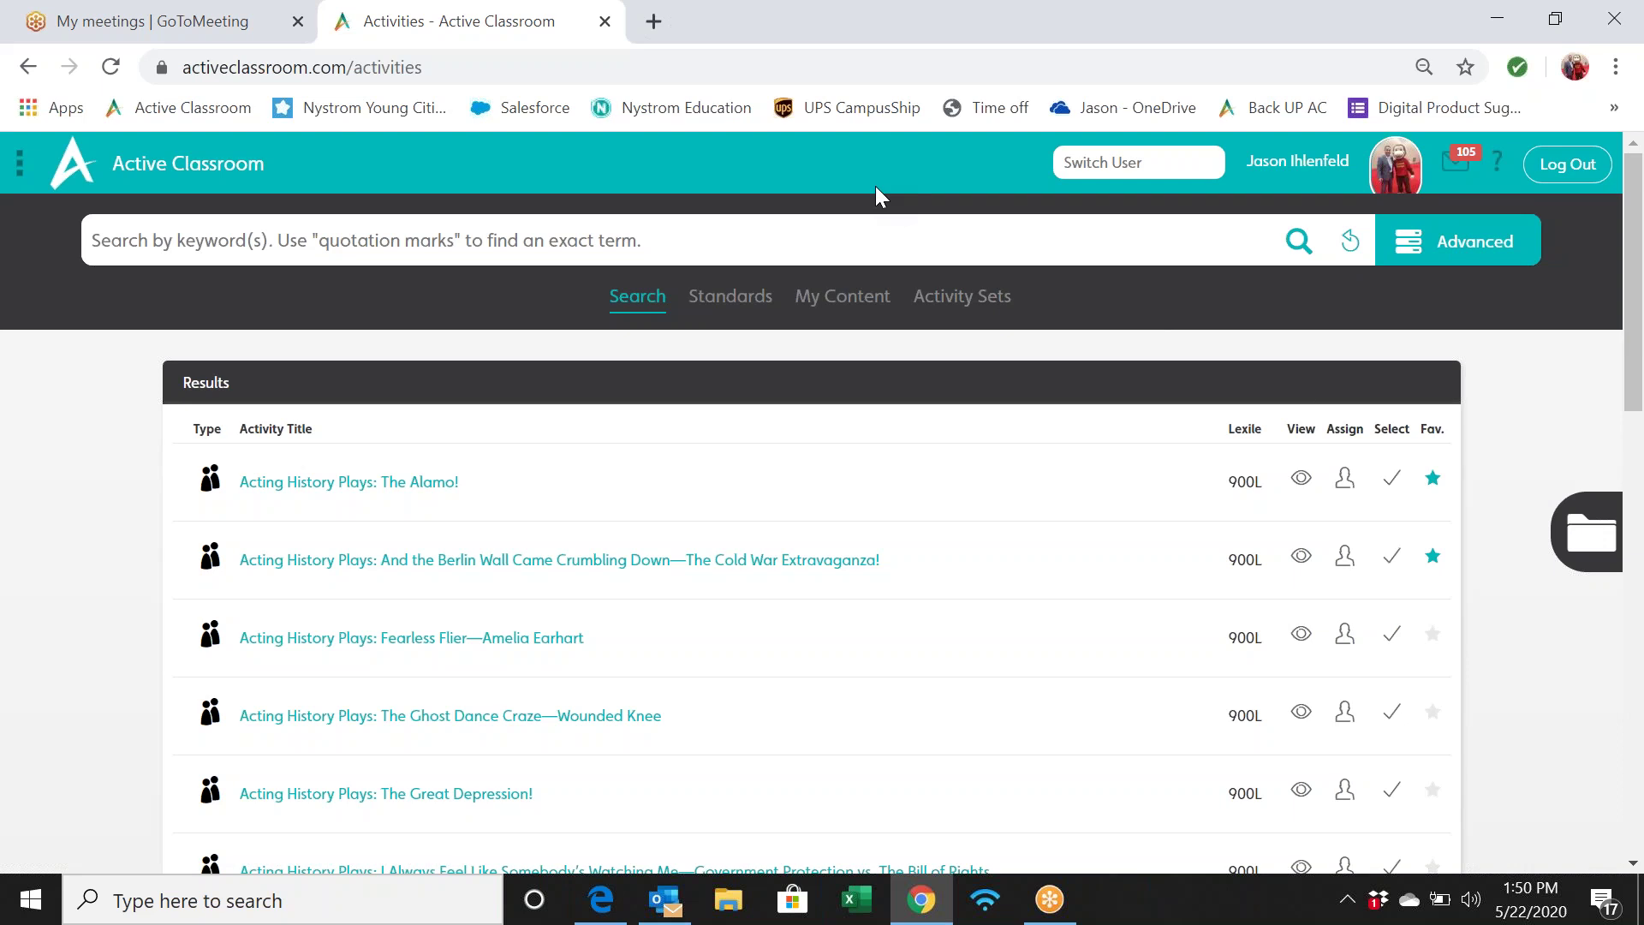
Step: Return to the Active Classroom Home page via the header logo
click(194, 156)
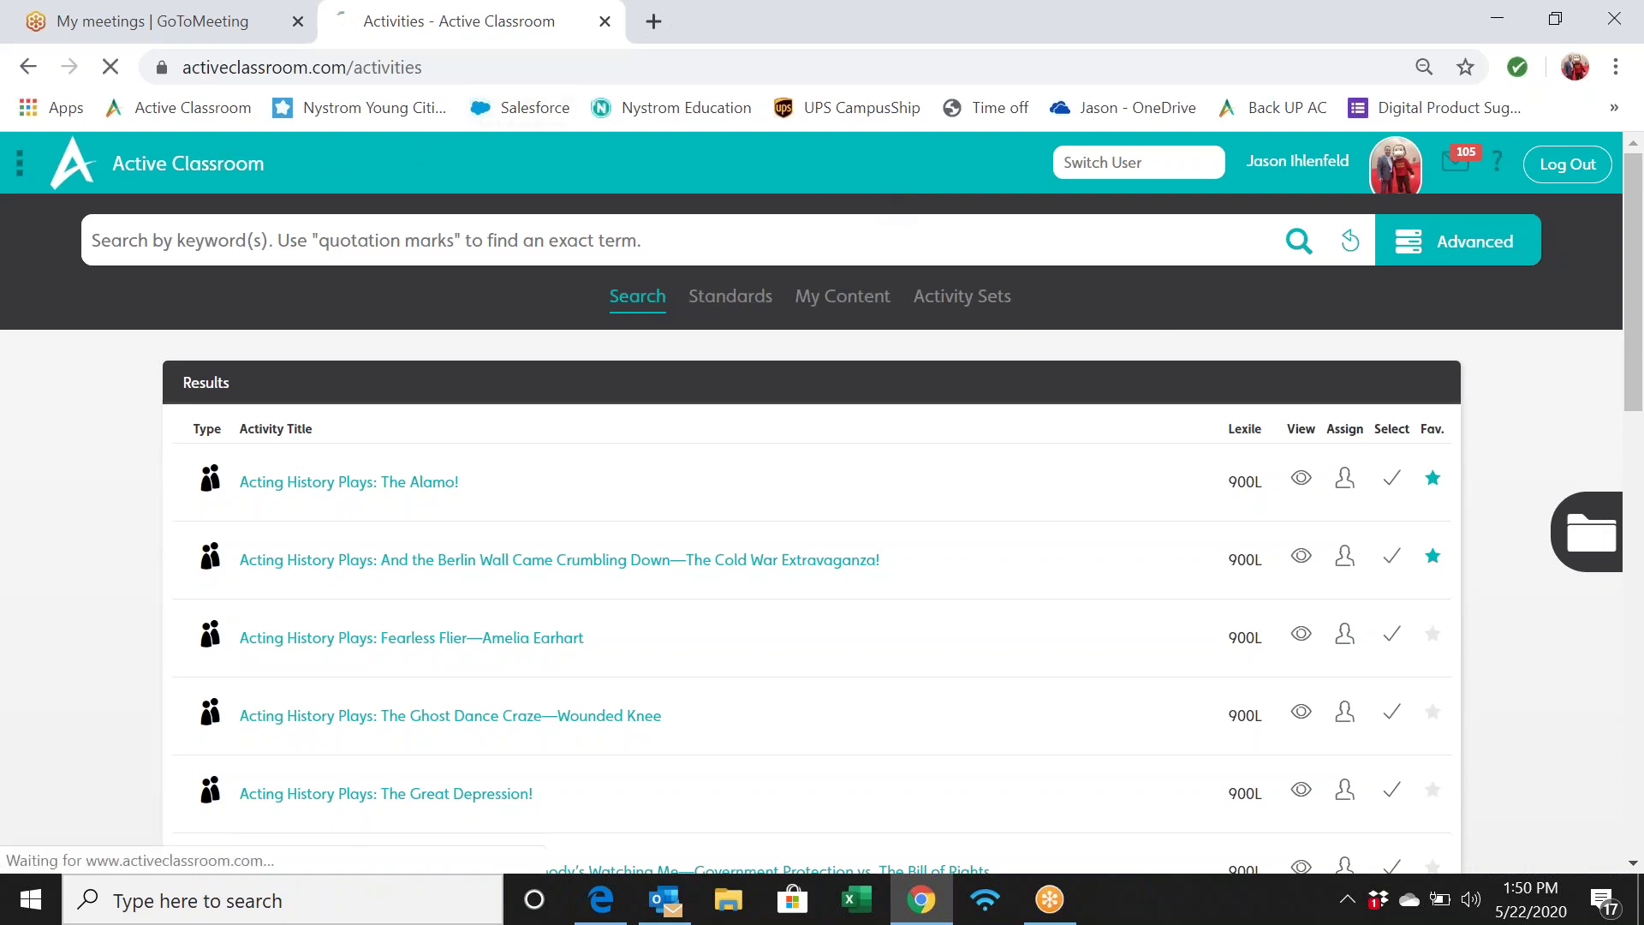